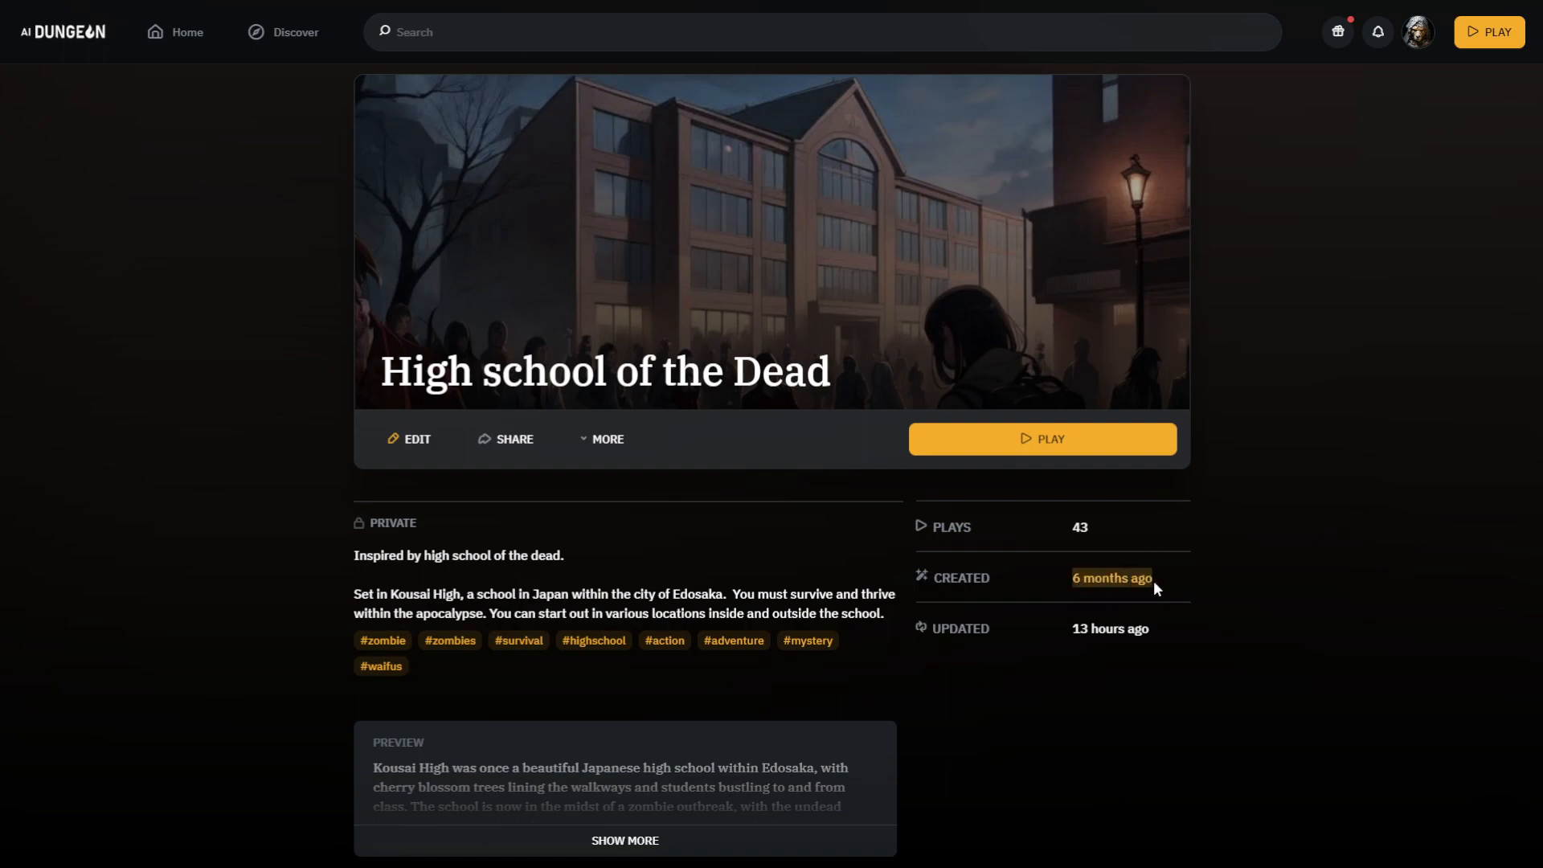
Step: Create a new scenario and title it "Earth"
click(1234, 580)
click(1475, 31)
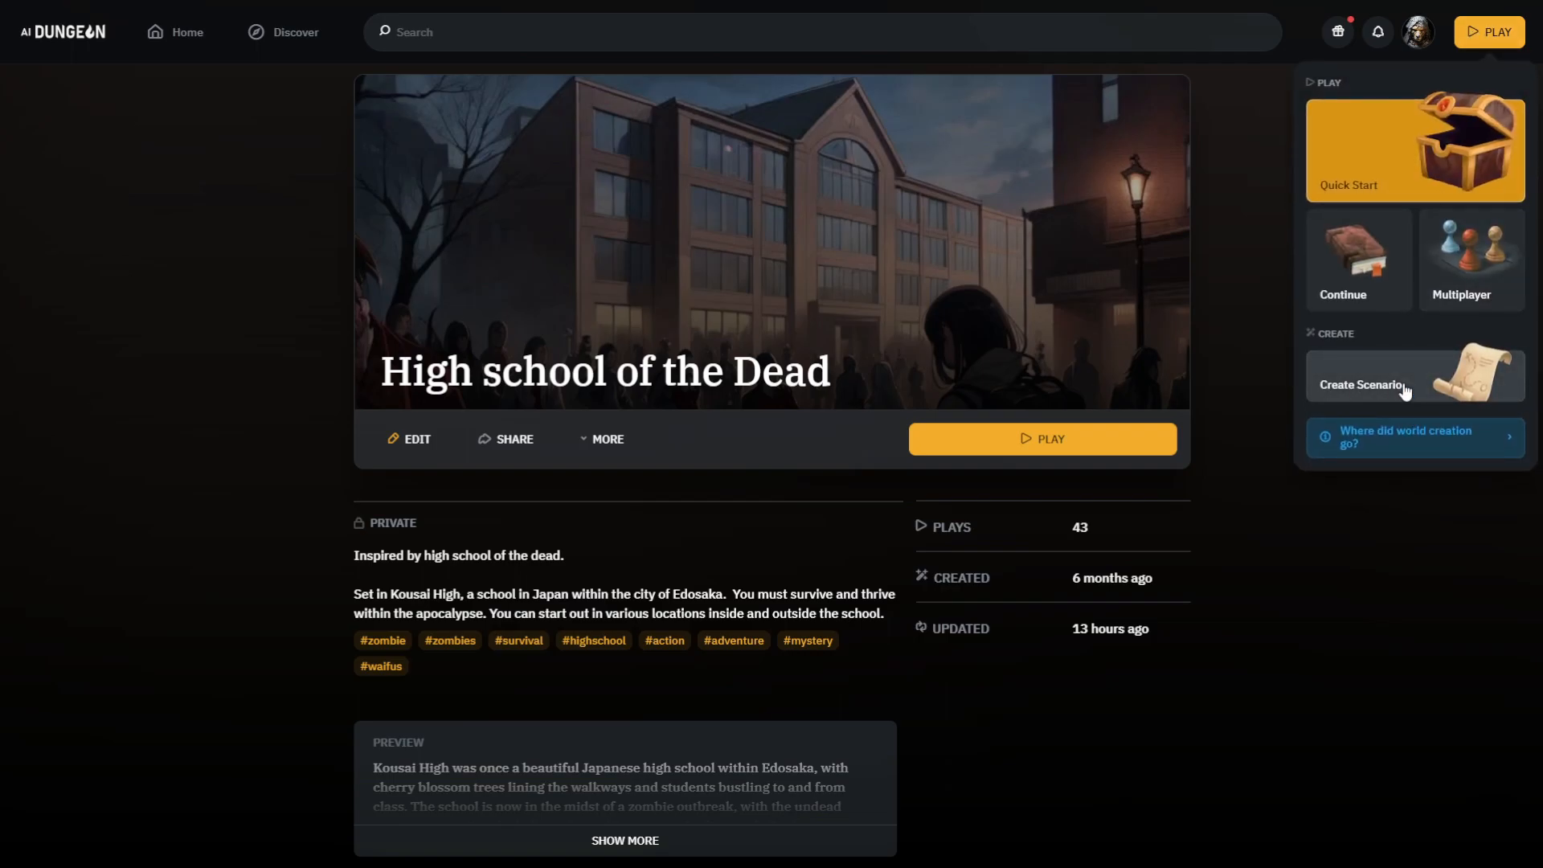
click(1402, 385)
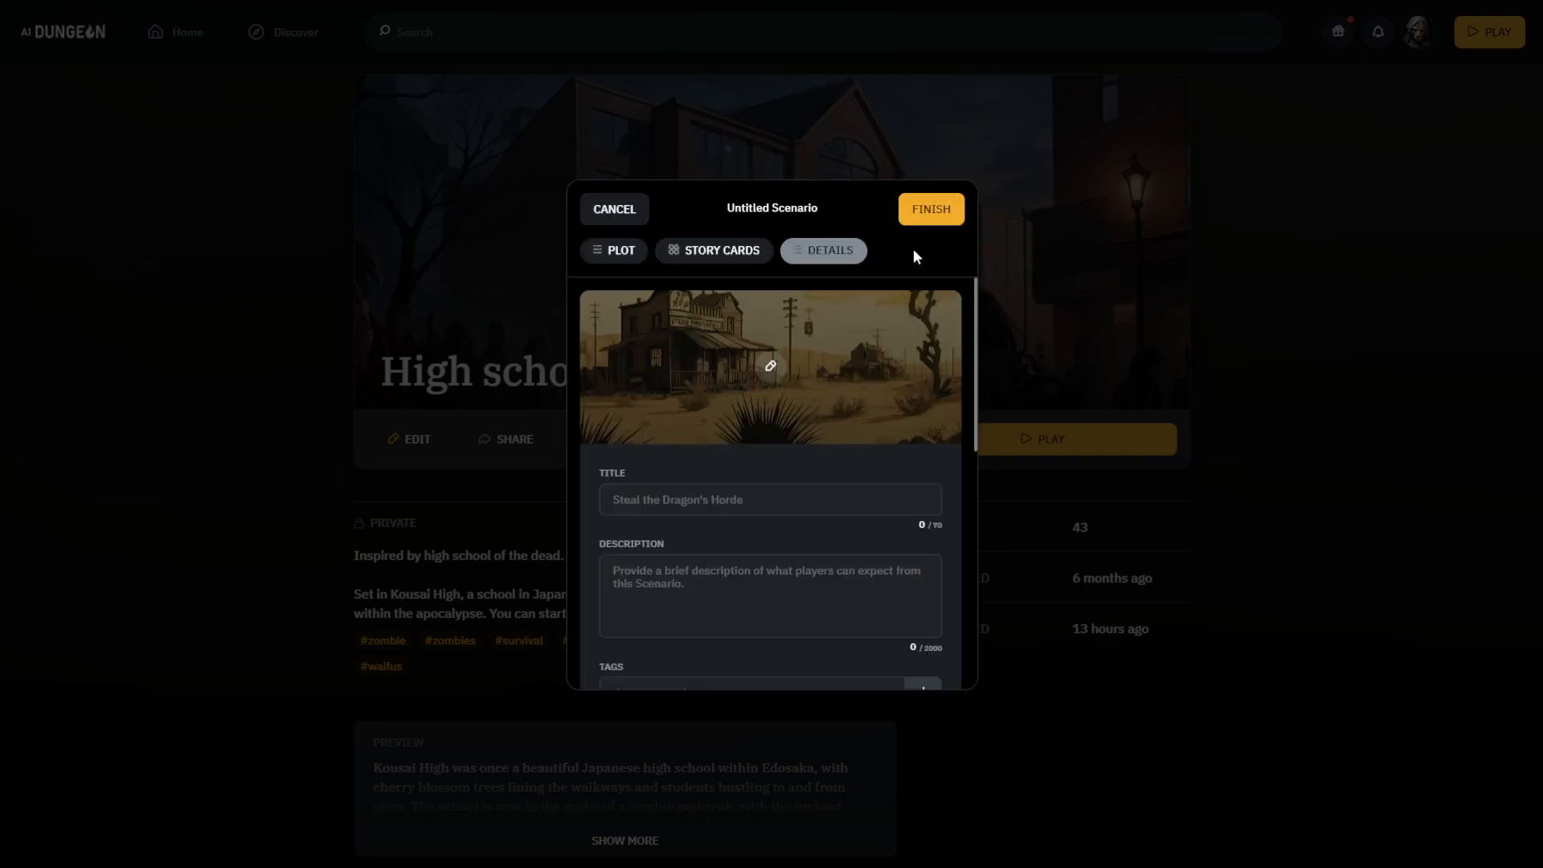
click(776, 502)
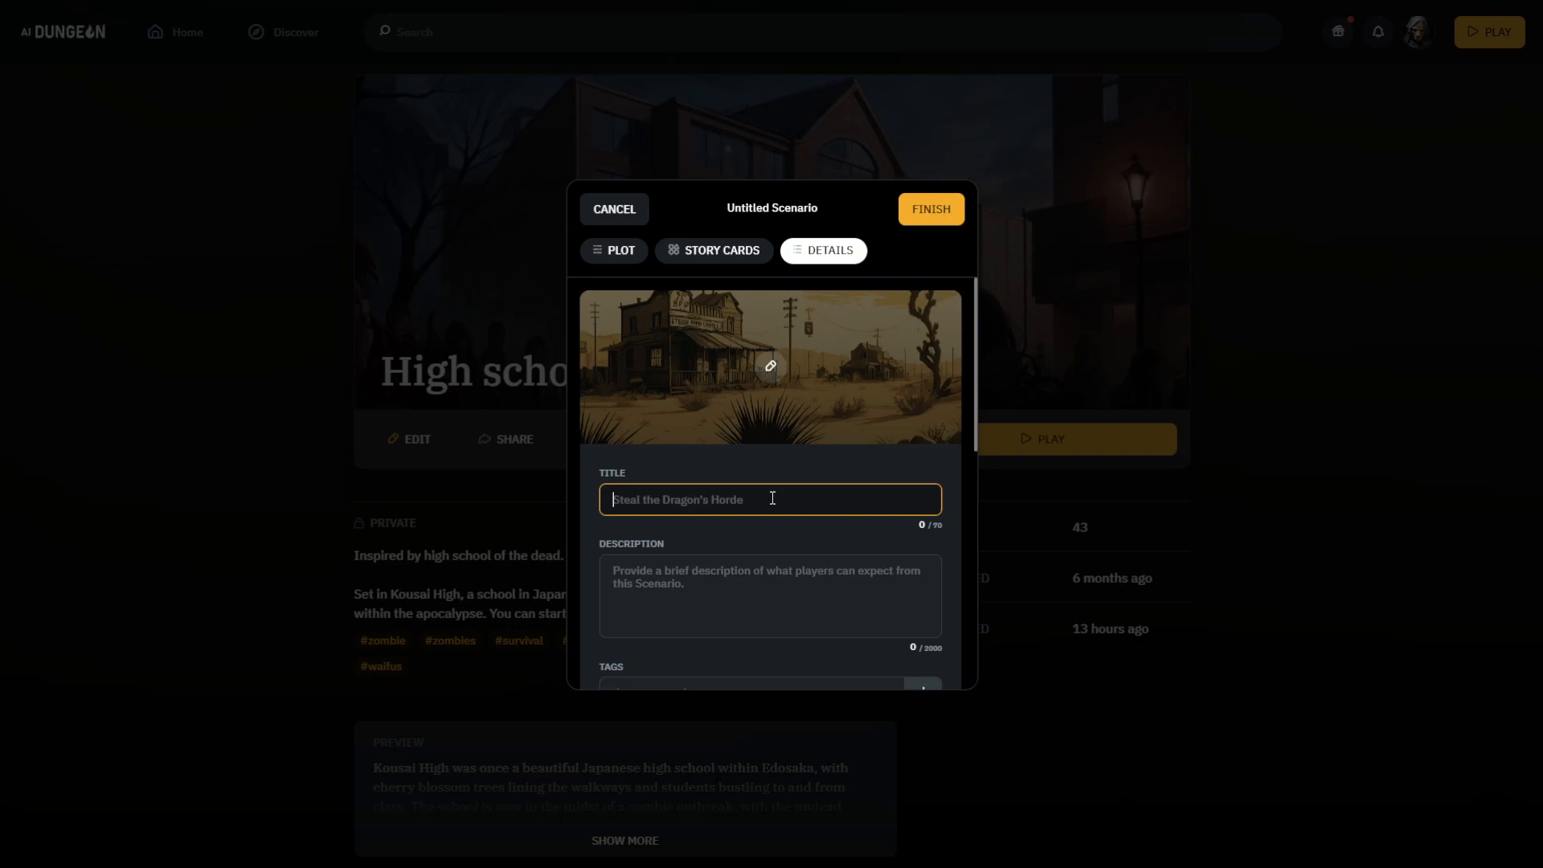
text(Earth)
Step: Enter the description "It's a big blue world where many things can happen." and add the tag "Planet"
scroll(725, 512, down, 2)
click(747, 410)
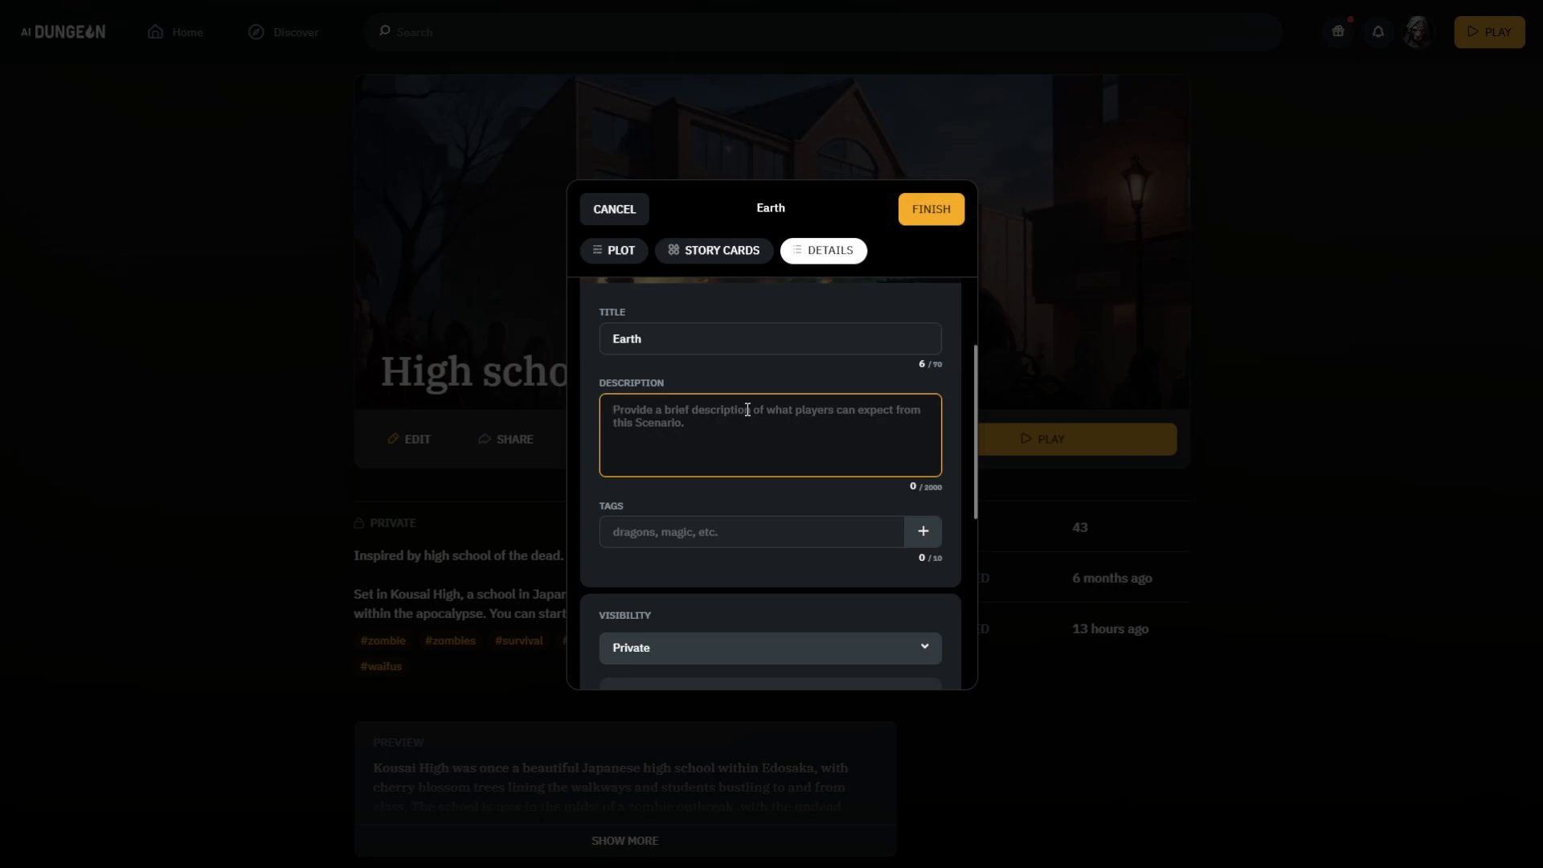
text(It's a big blue world where many things can happen.)
scroll(740, 456, down, 1)
click(744, 461)
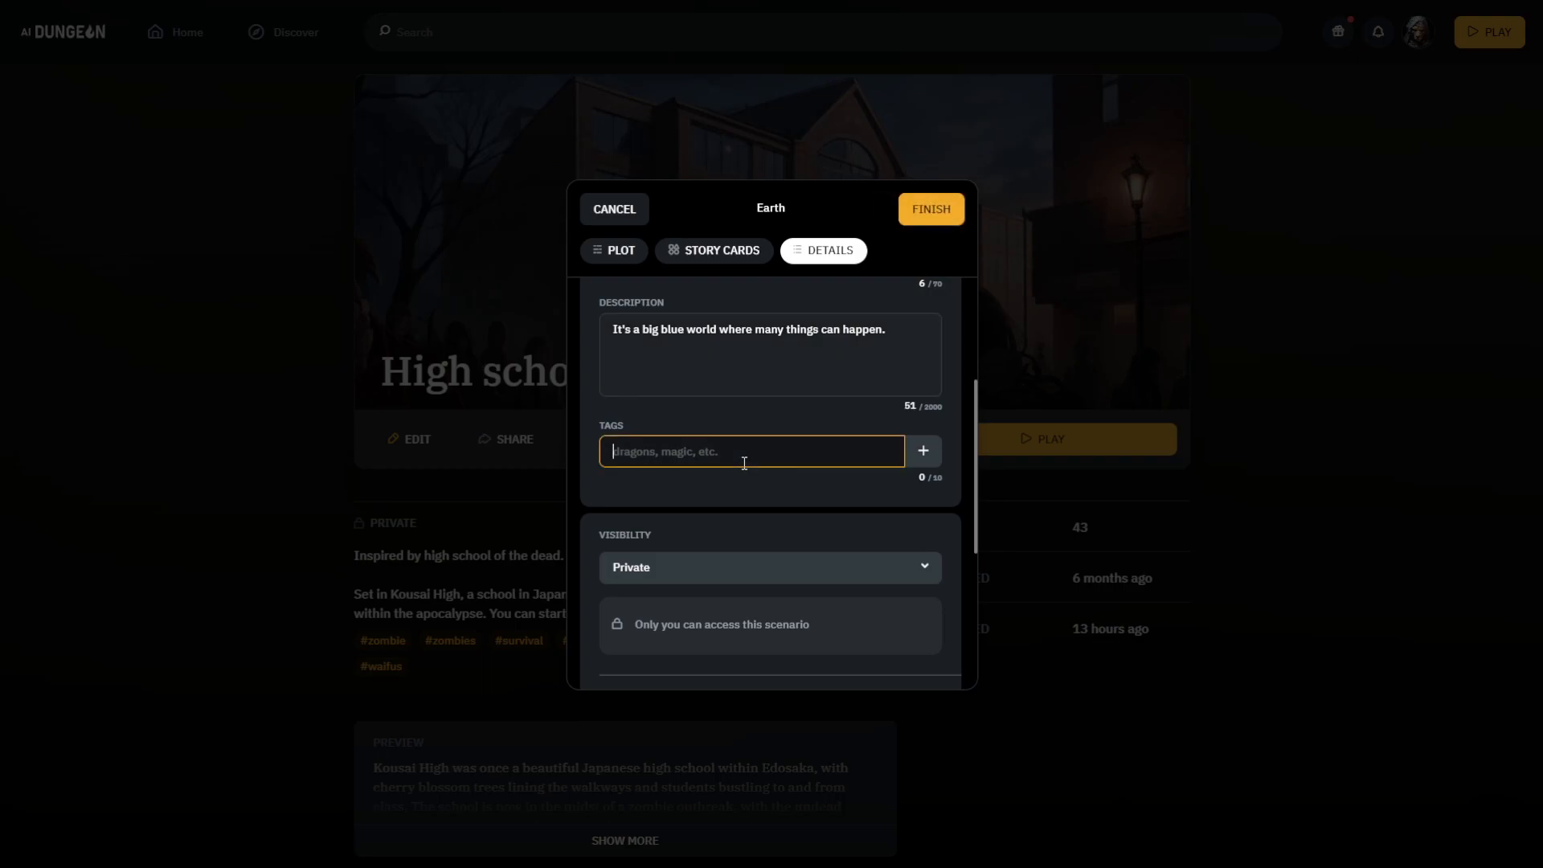
text(Planet)
click(934, 452)
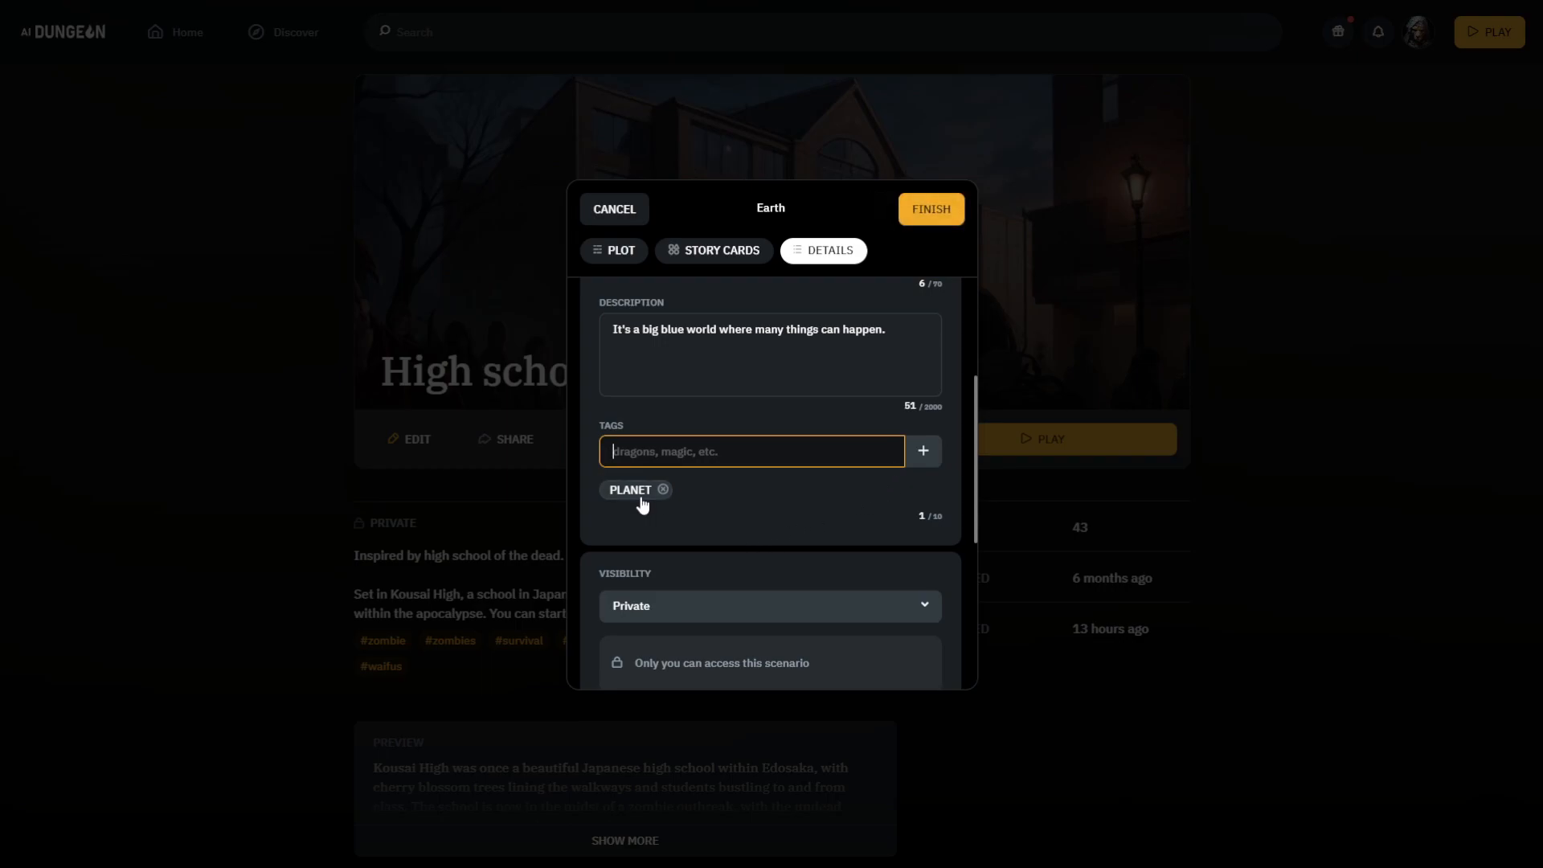
Step: Keep the Story opening type and enter "You begin on planet earth, you are a human walking along a suburb." as the opening
scroll(715, 404, down, 2)
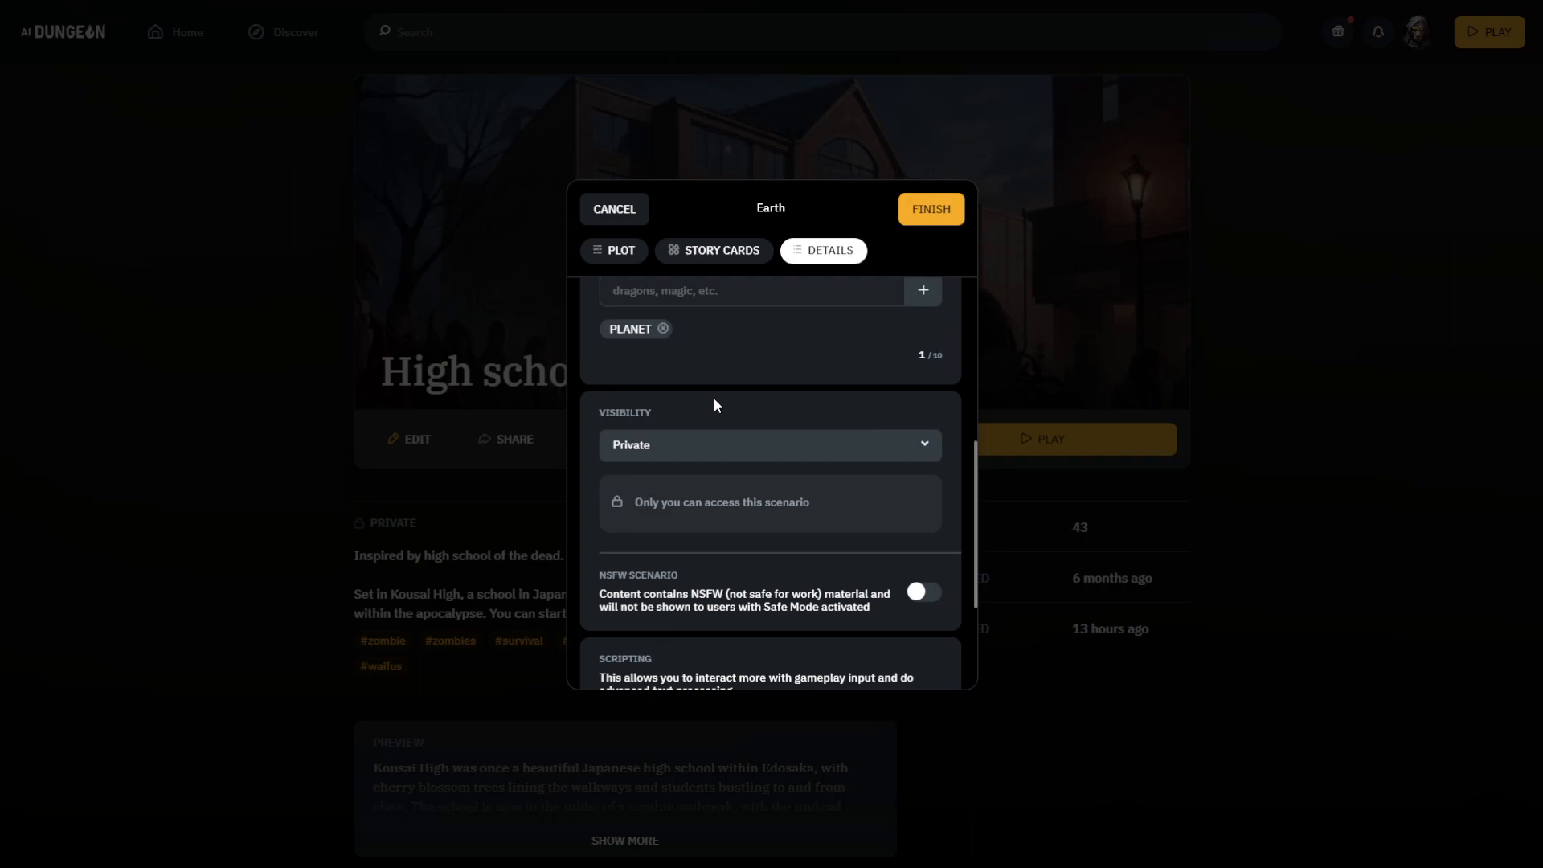
scroll(714, 424, down, 3)
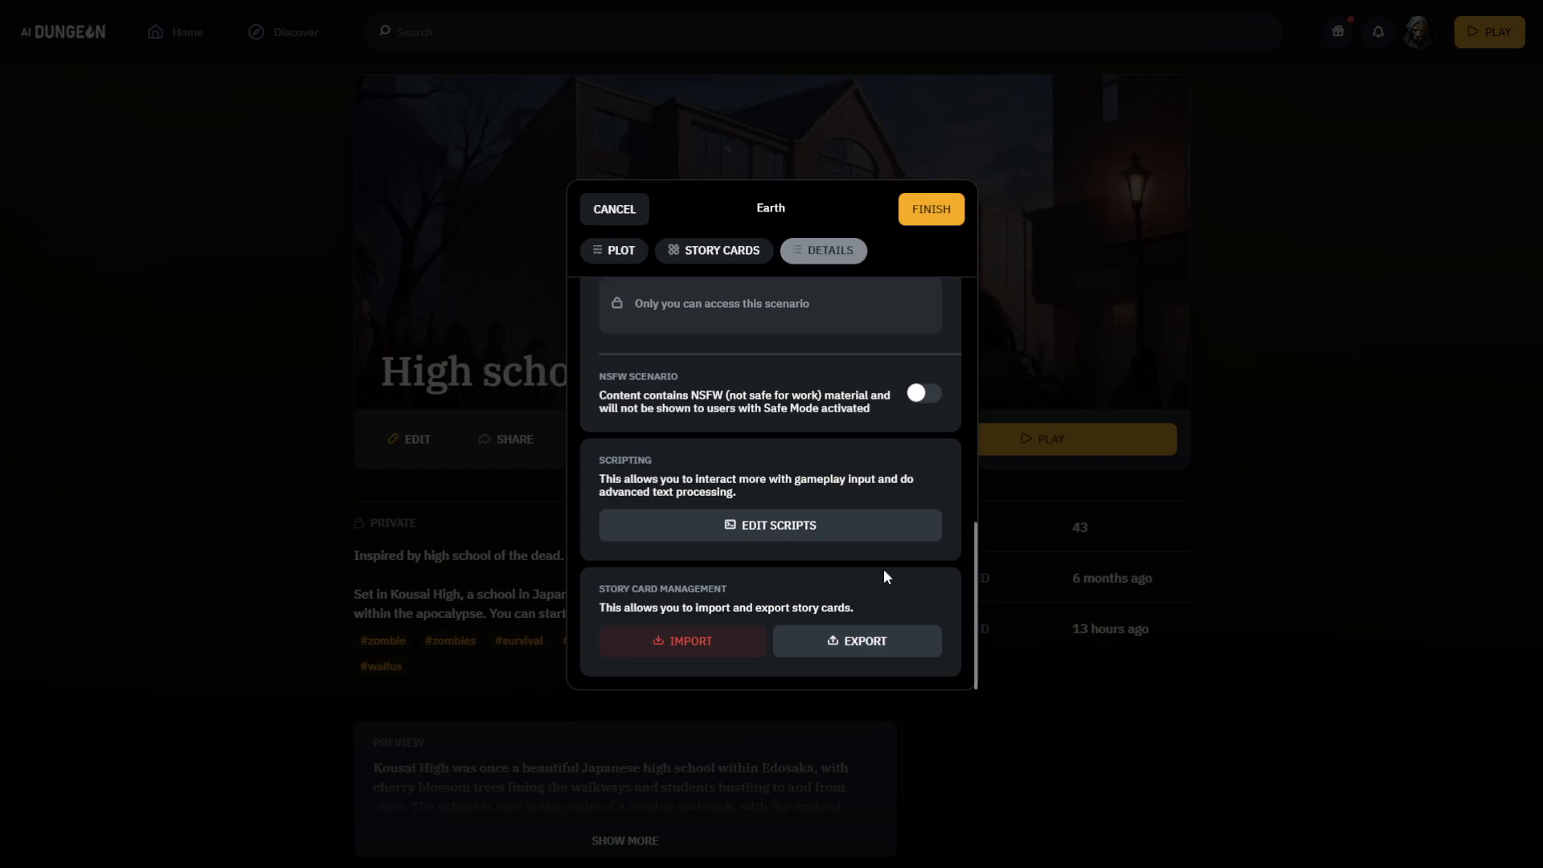
click(731, 252)
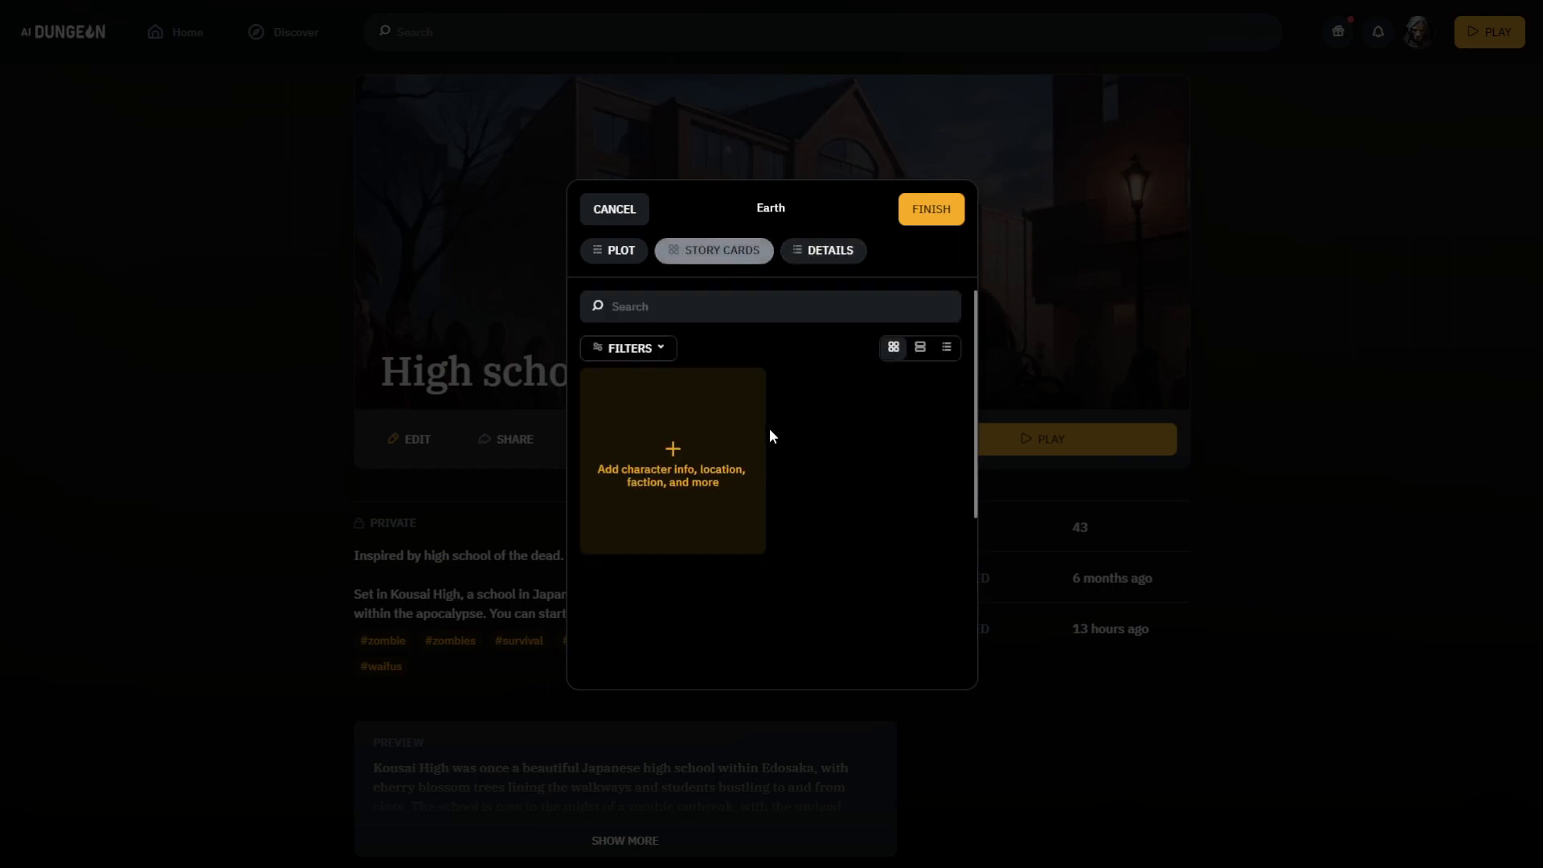
click(721, 438)
click(718, 593)
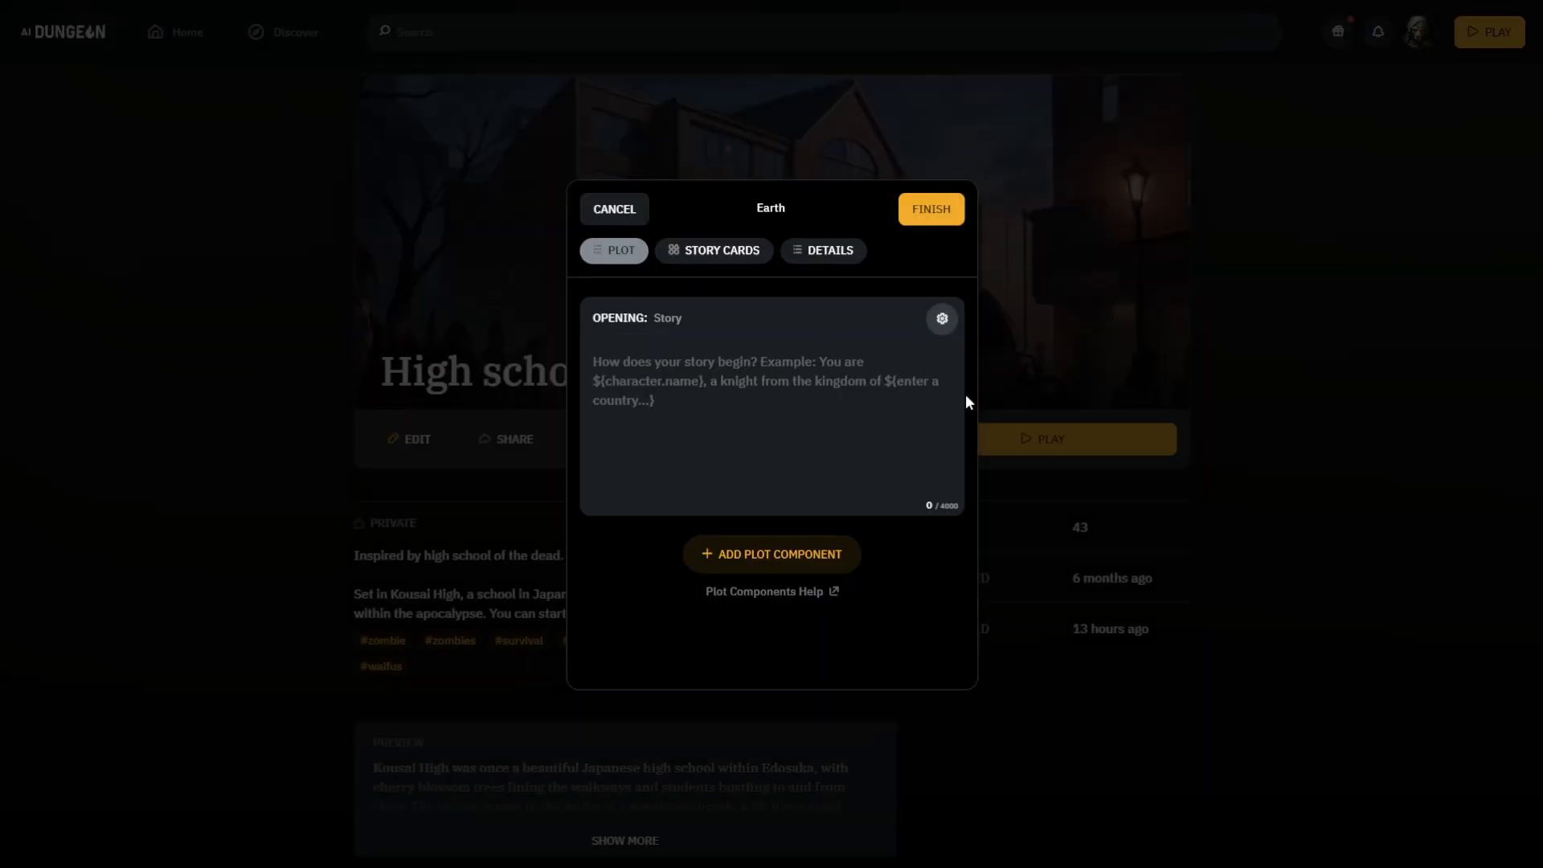
click(941, 318)
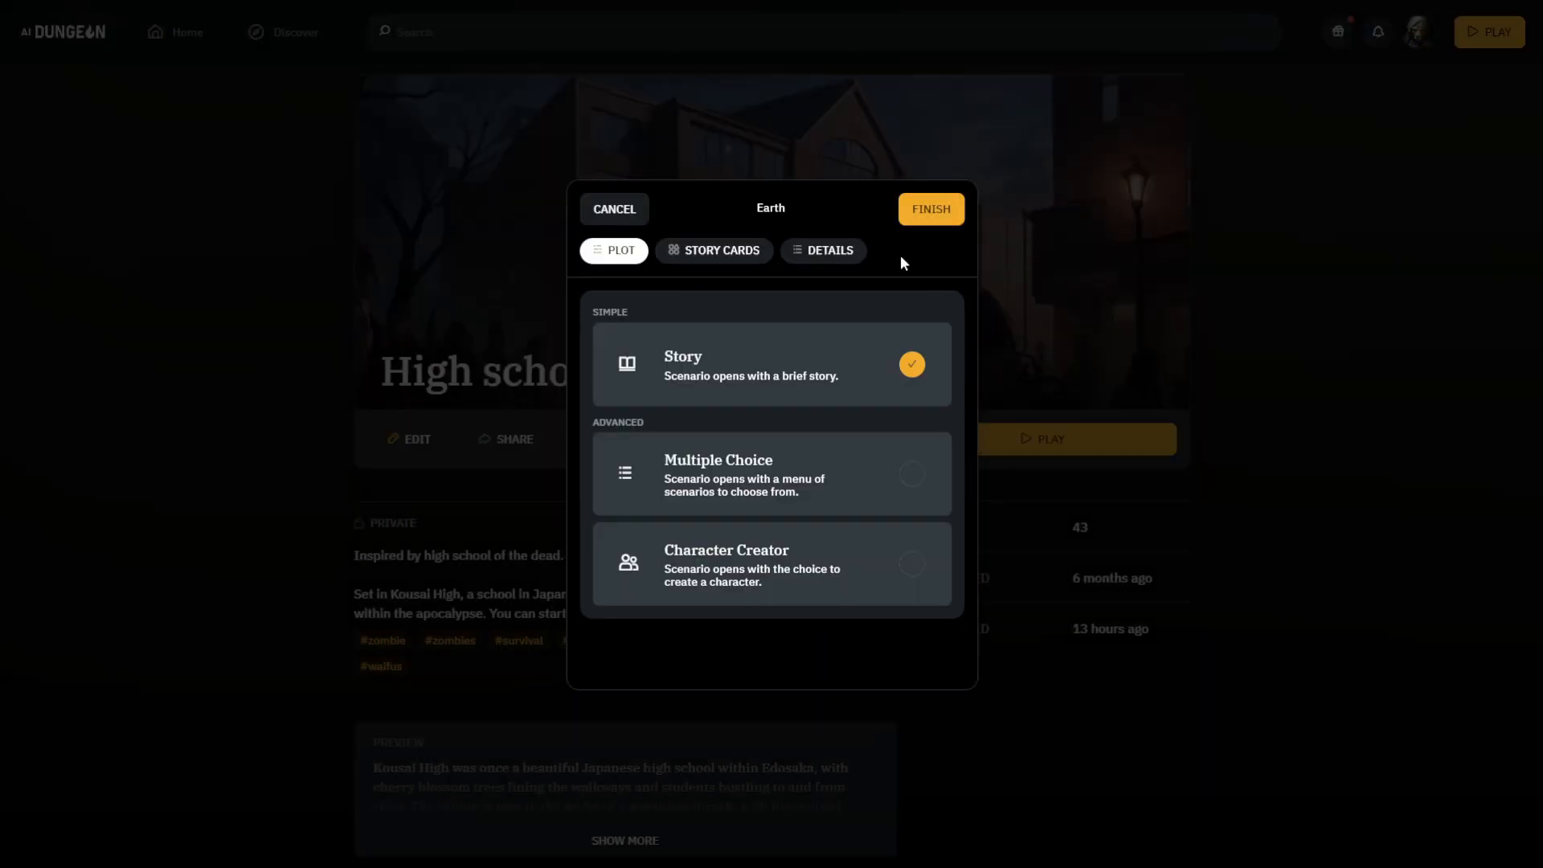
click(847, 345)
click(791, 376)
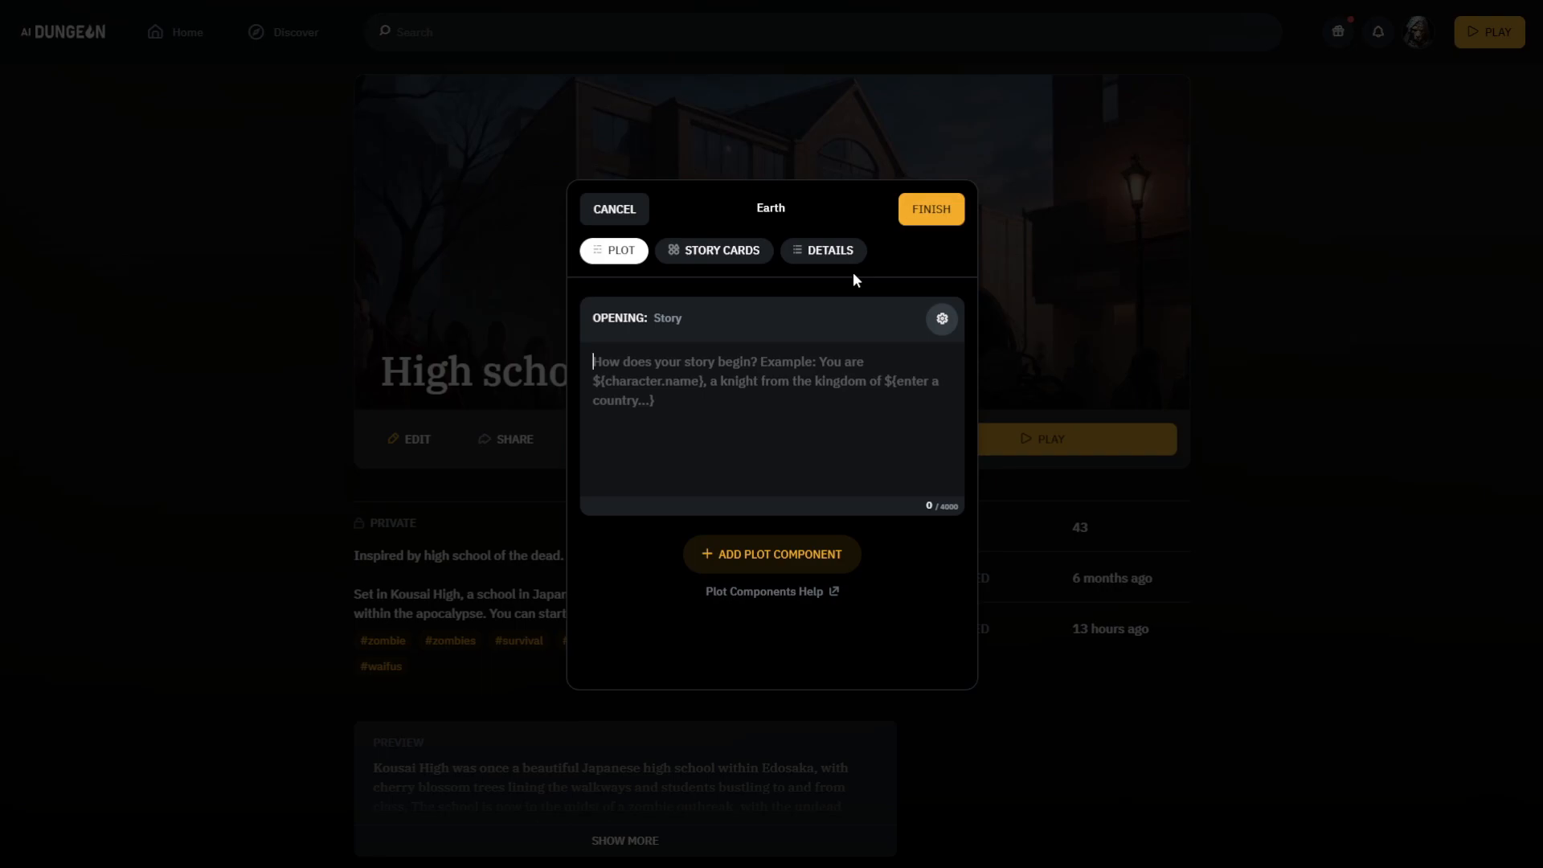
text(You begin on planet earth, you are a human walking along a suburb.)
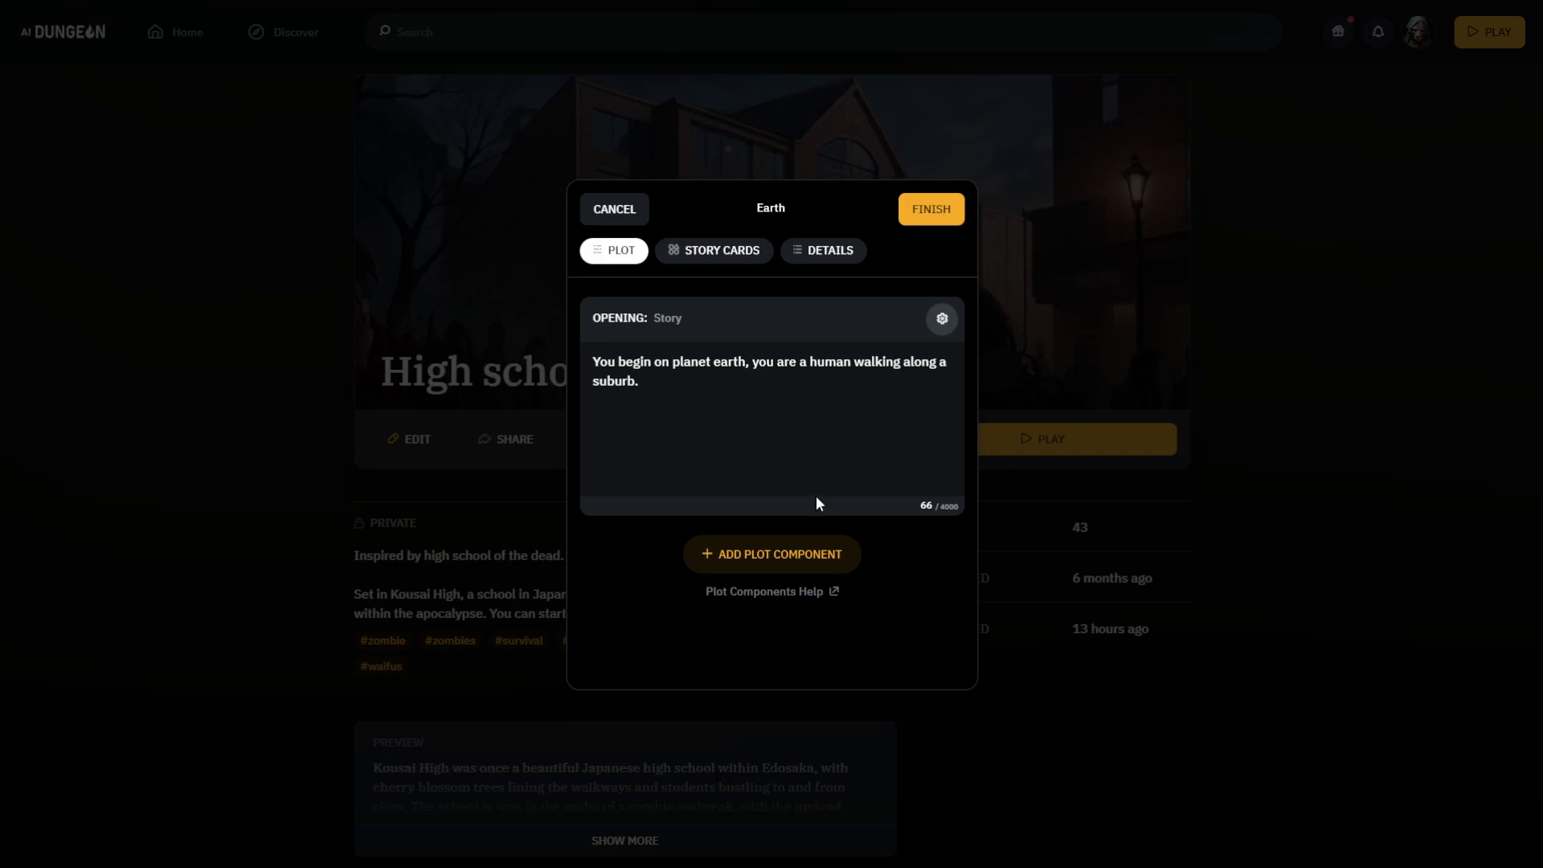
Step: Finish creating the Earth scenario and play it as a test
click(916, 211)
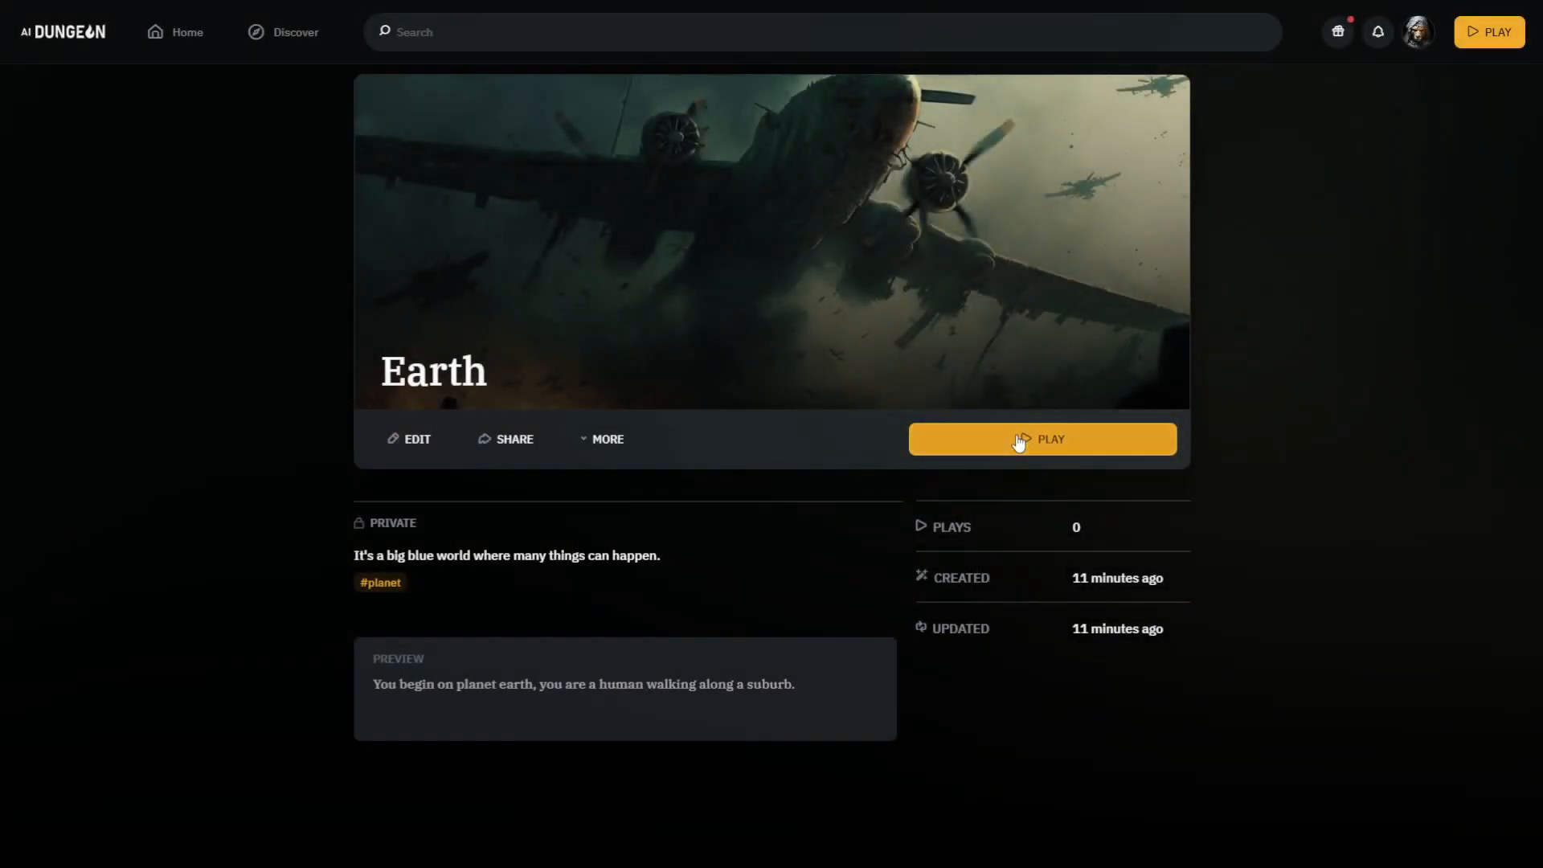
click(1015, 440)
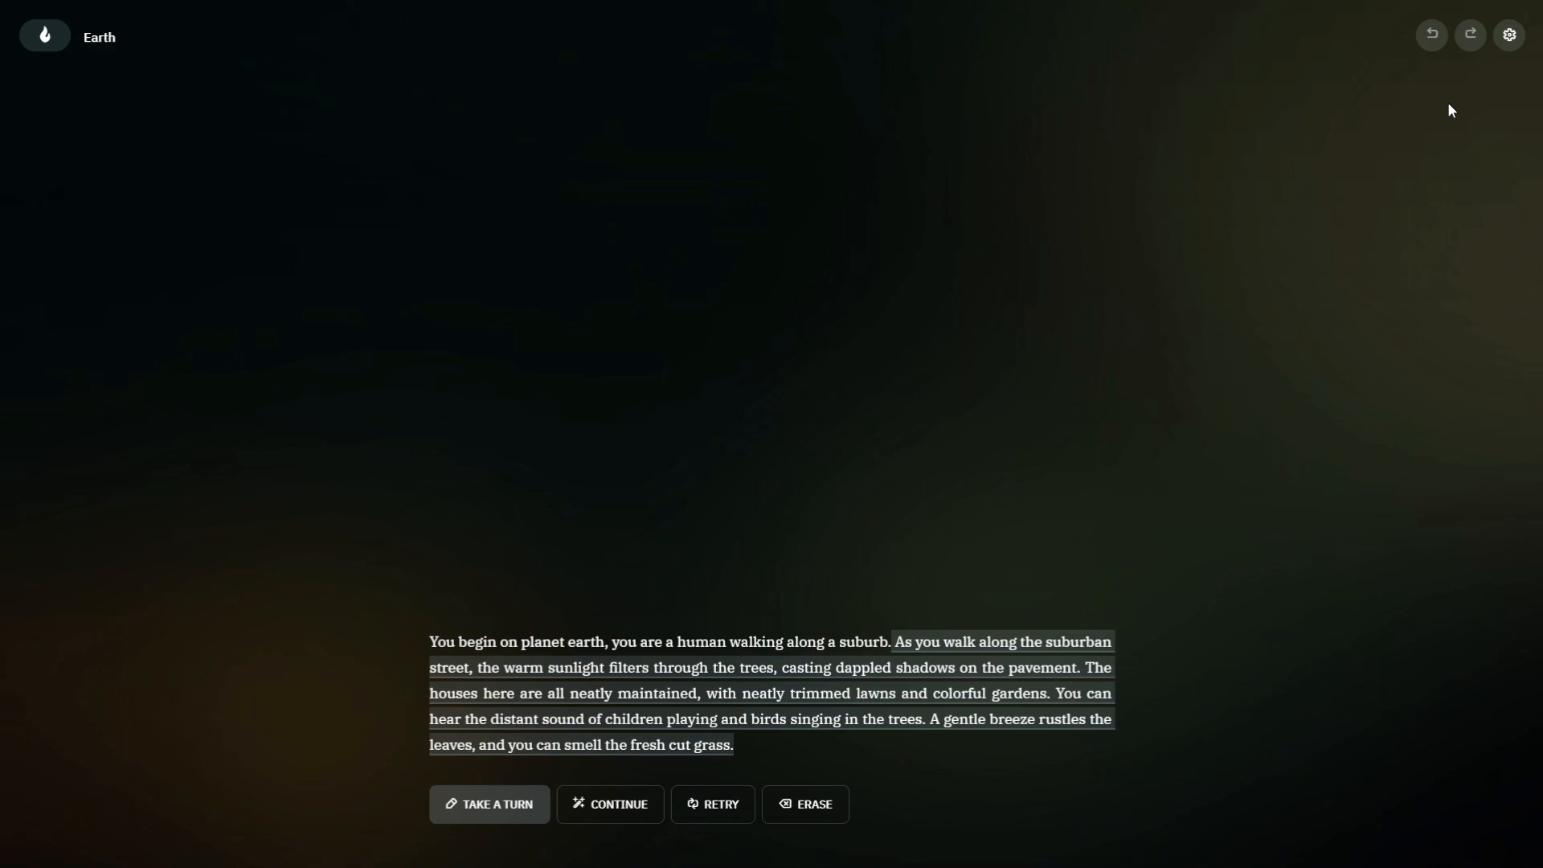
click(67, 49)
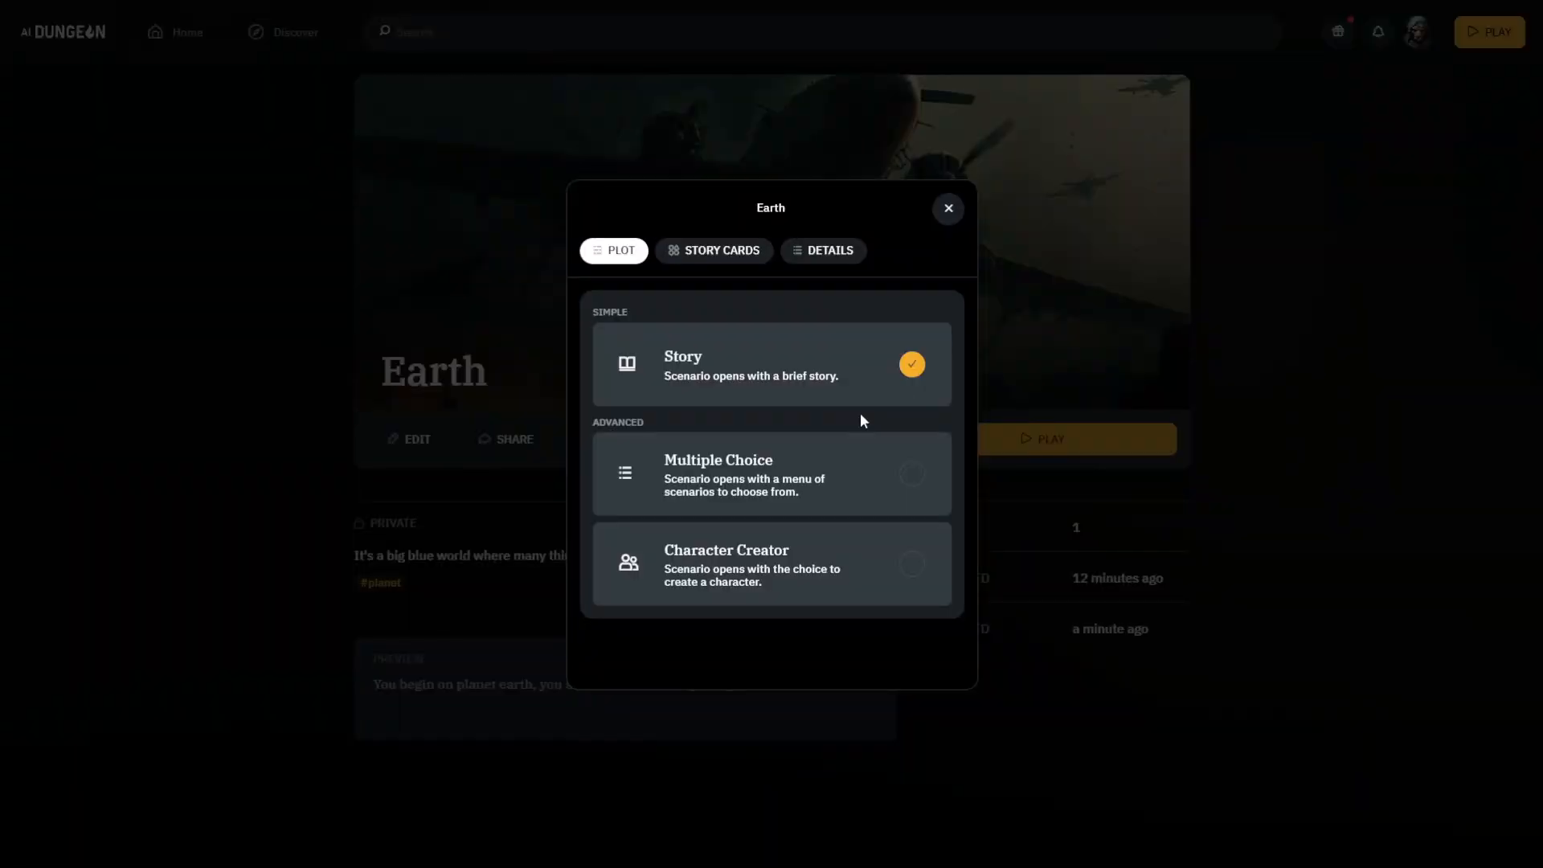
Step: Change the opening to Multiple Choice with the question "Which gender are you?" and the choices "Male" and "Female"
click(799, 459)
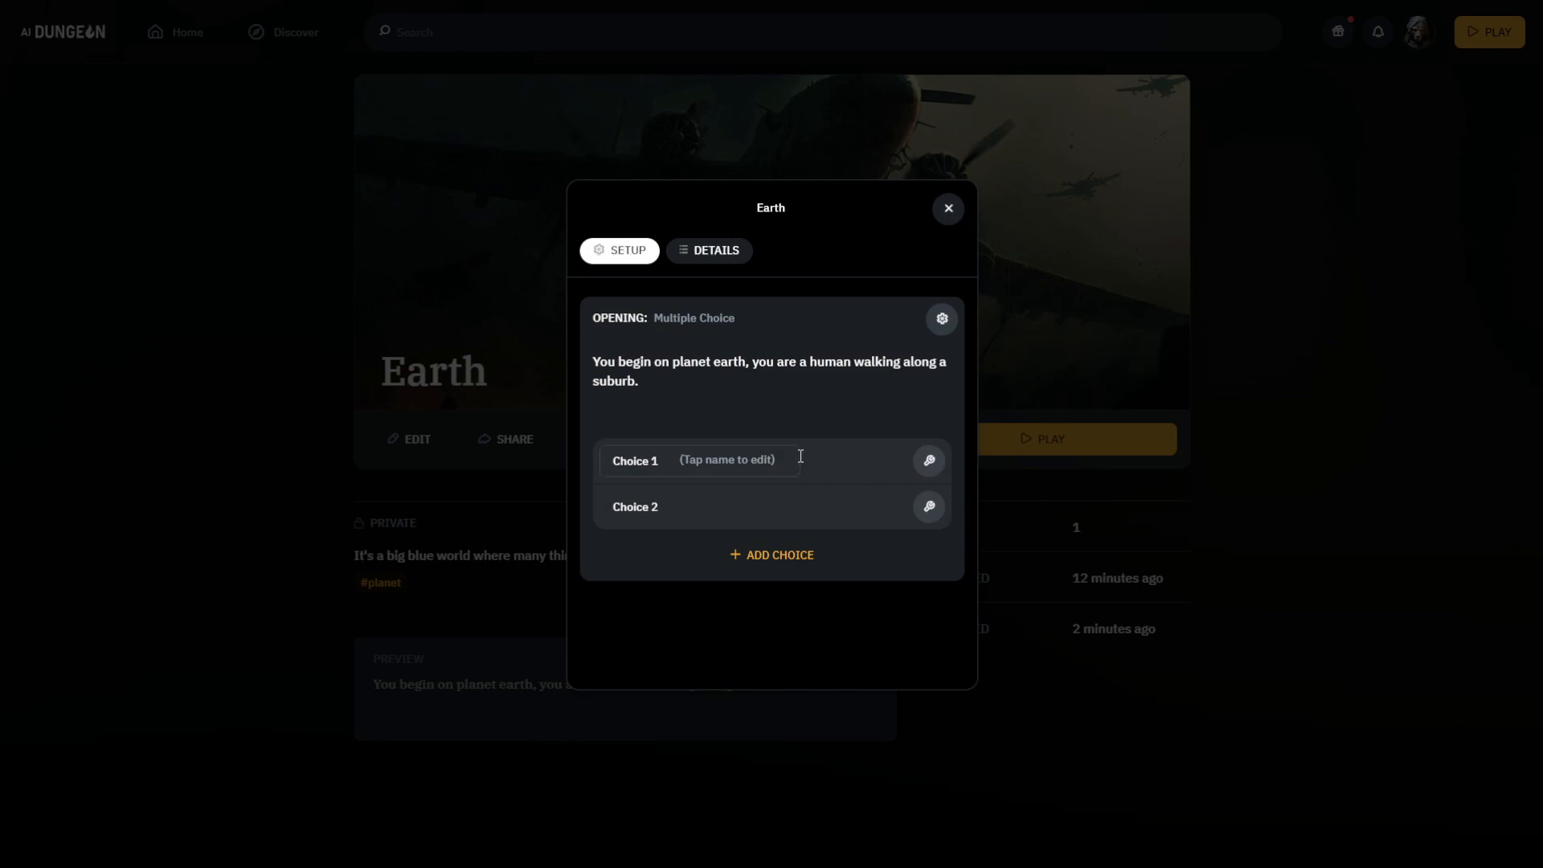
click(683, 381)
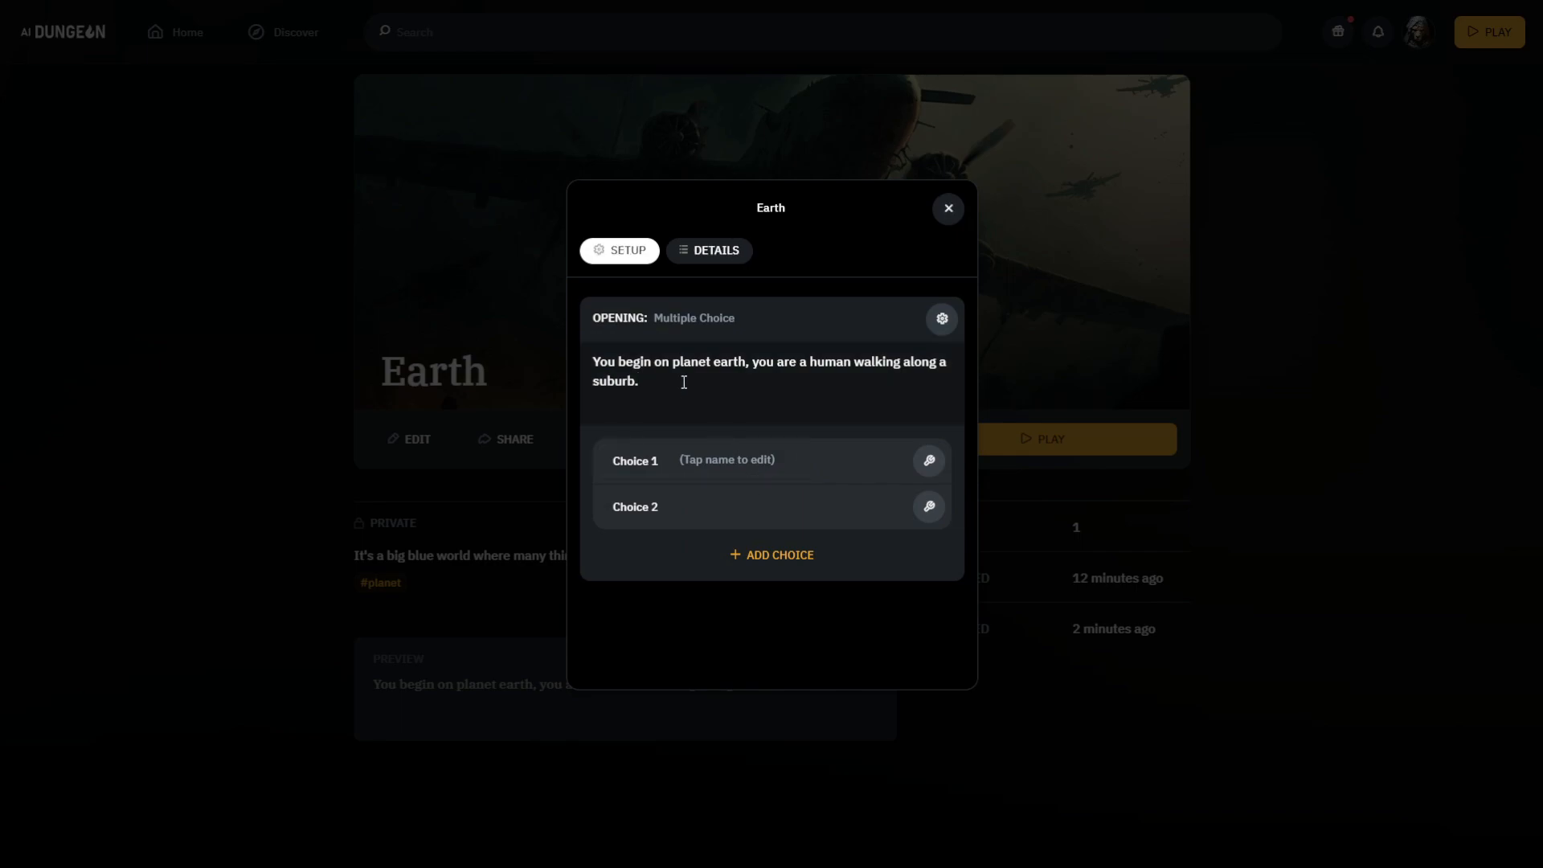
key(ctrl+a)
key(BackSpace)
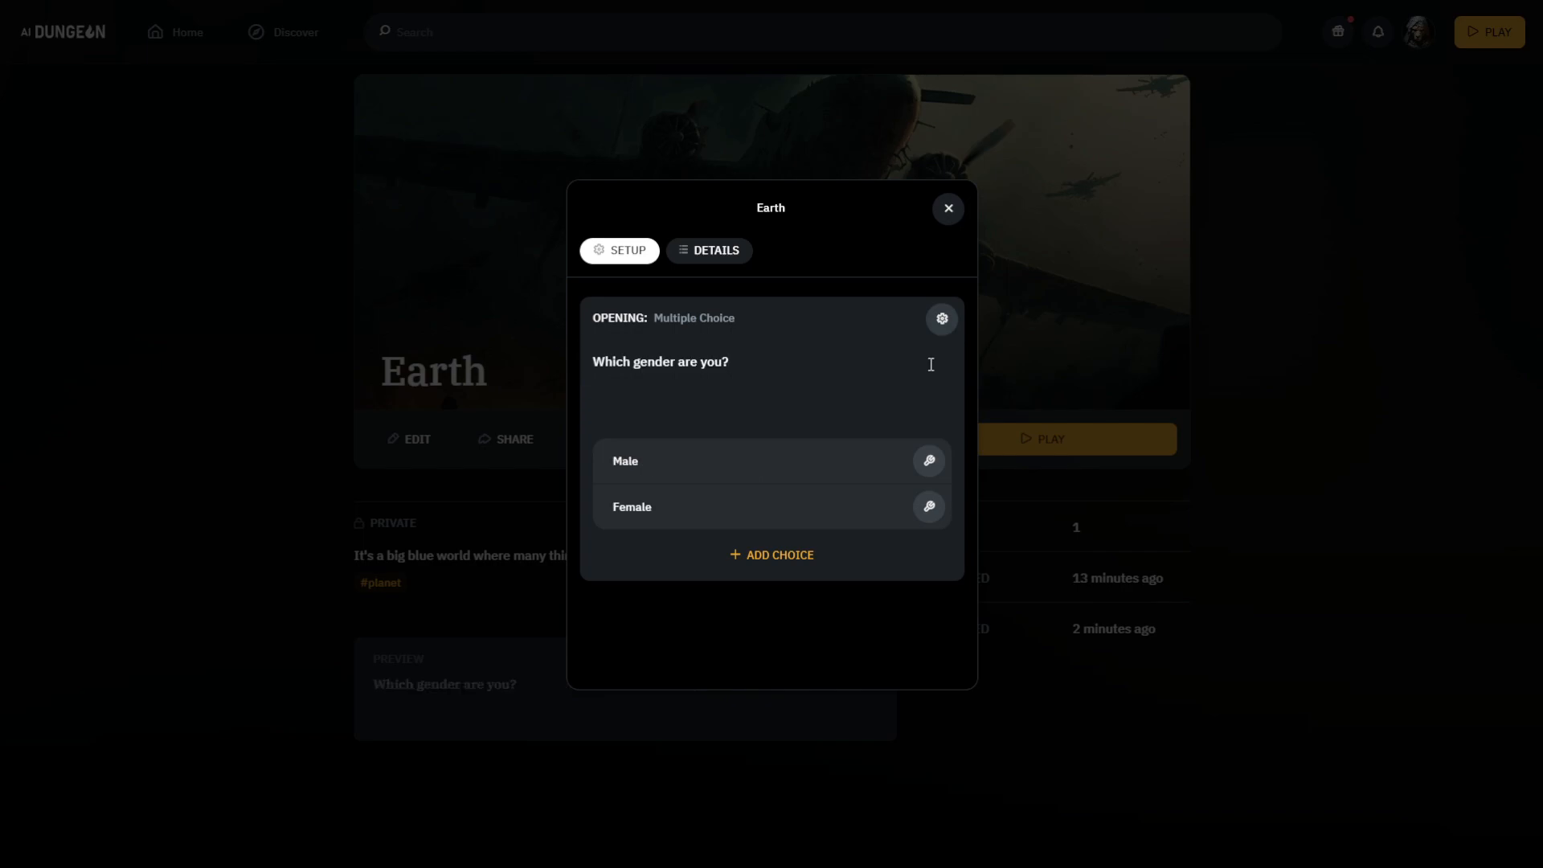
Step: Add a third choice named "They/Them" to the gender question
click(795, 565)
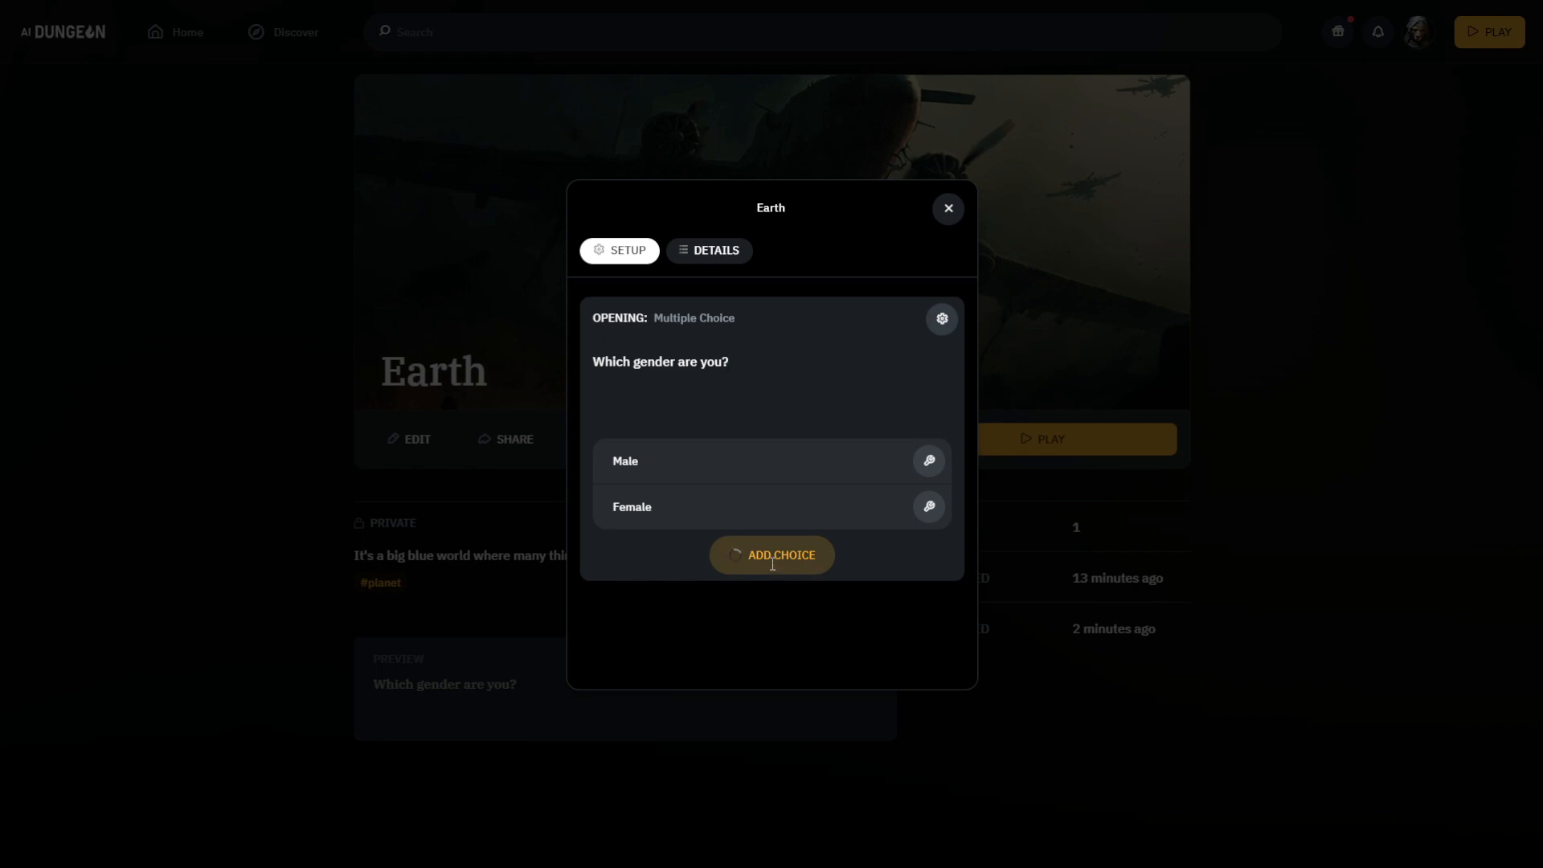
click(729, 553)
key(BackSpace)
key(BackSpace)
key(BackSpace)
key(BackSpace)
key(BackSpace)
key(BackSpace)
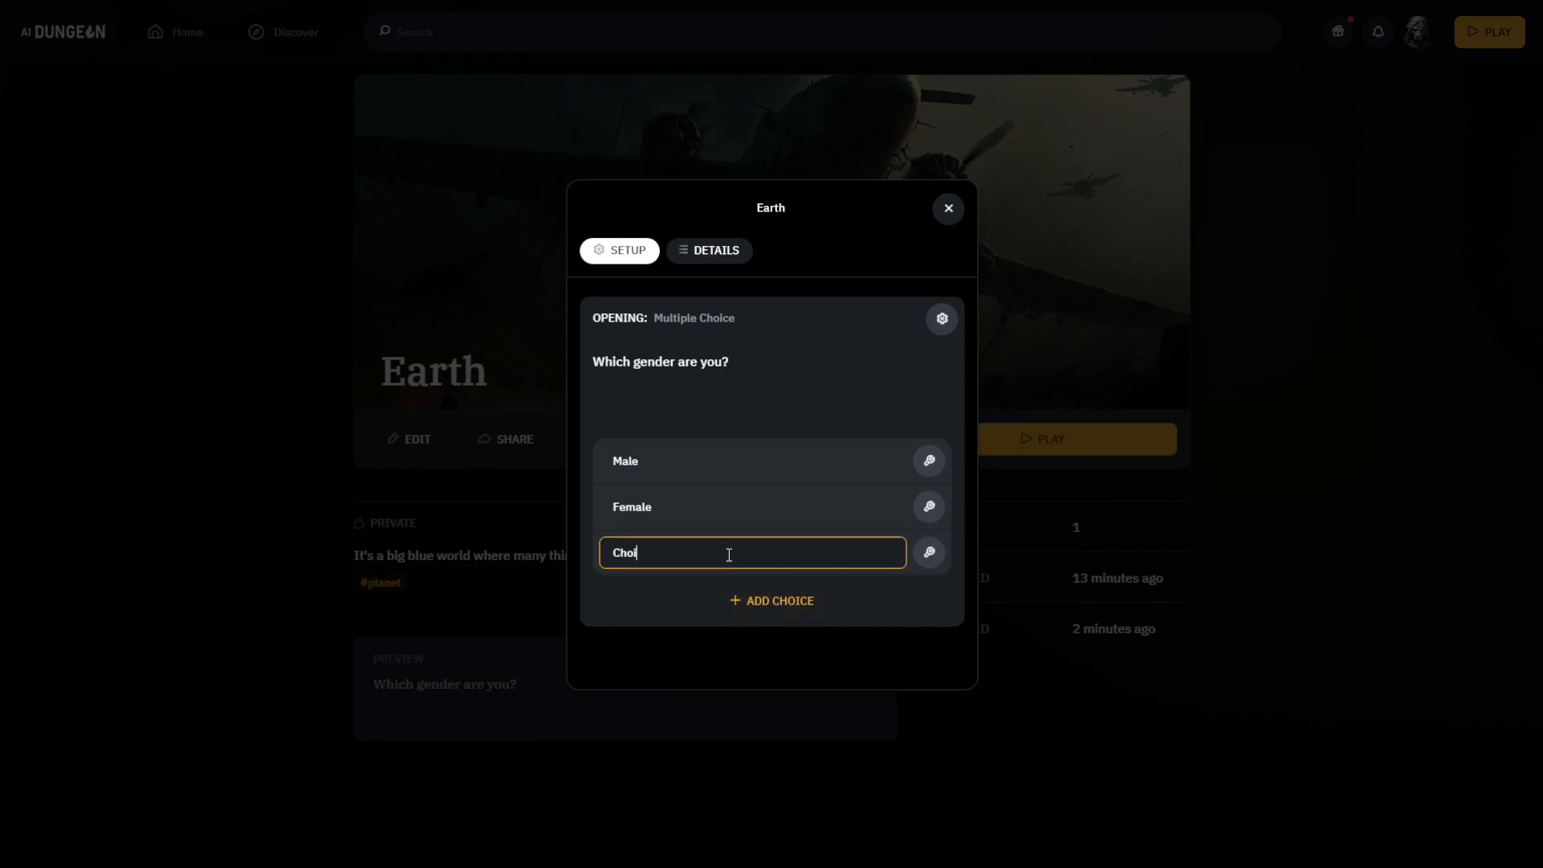
text(They/Them)
click(812, 396)
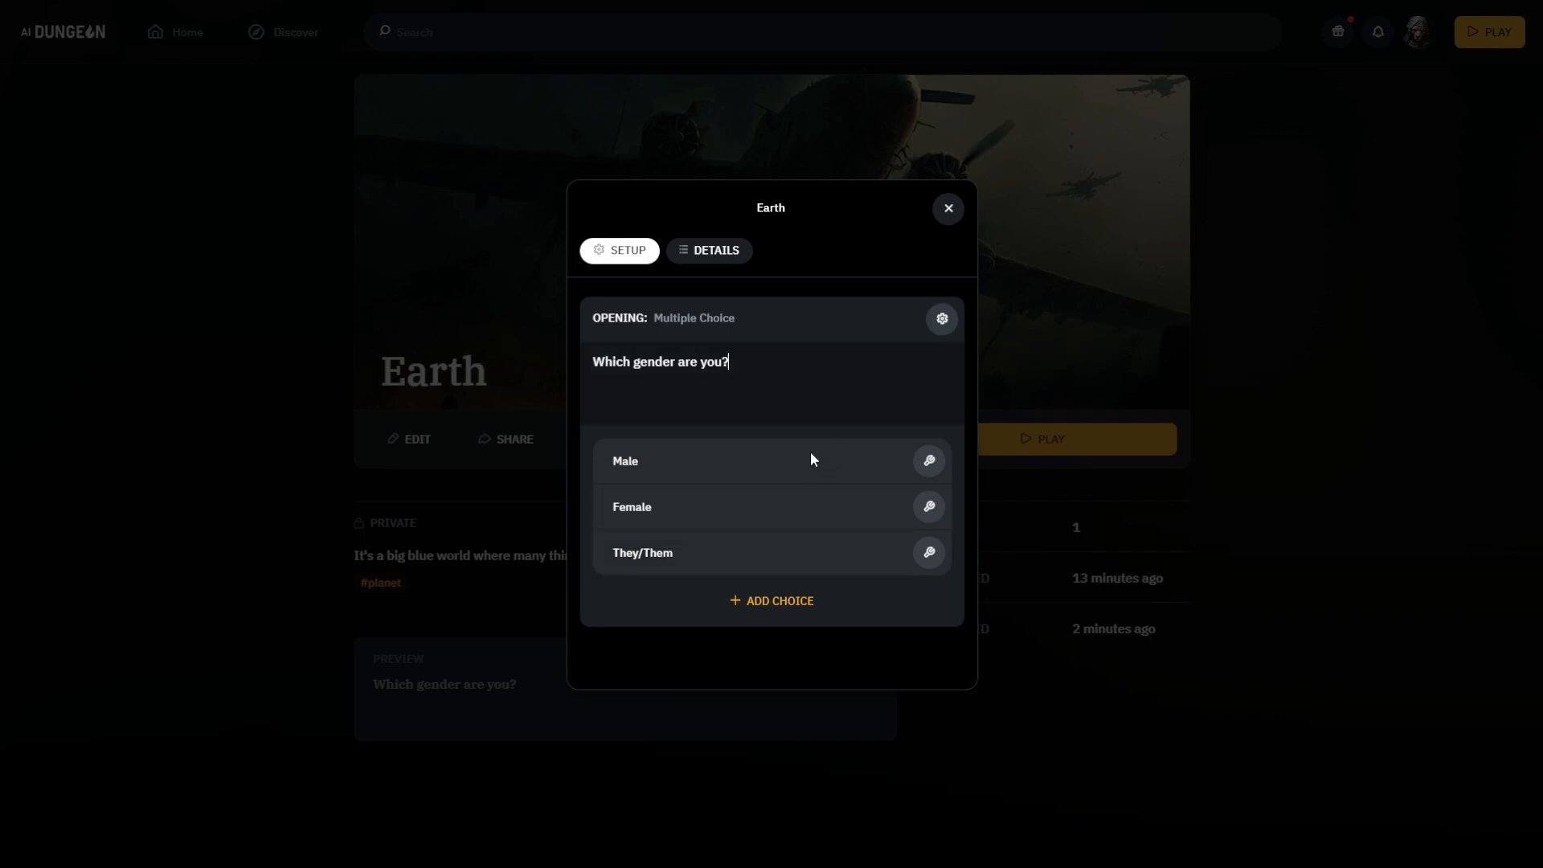
Step: Close the scenario editor and play the scenario to check how the choices appear
click(828, 462)
drag(728, 362, 590, 364)
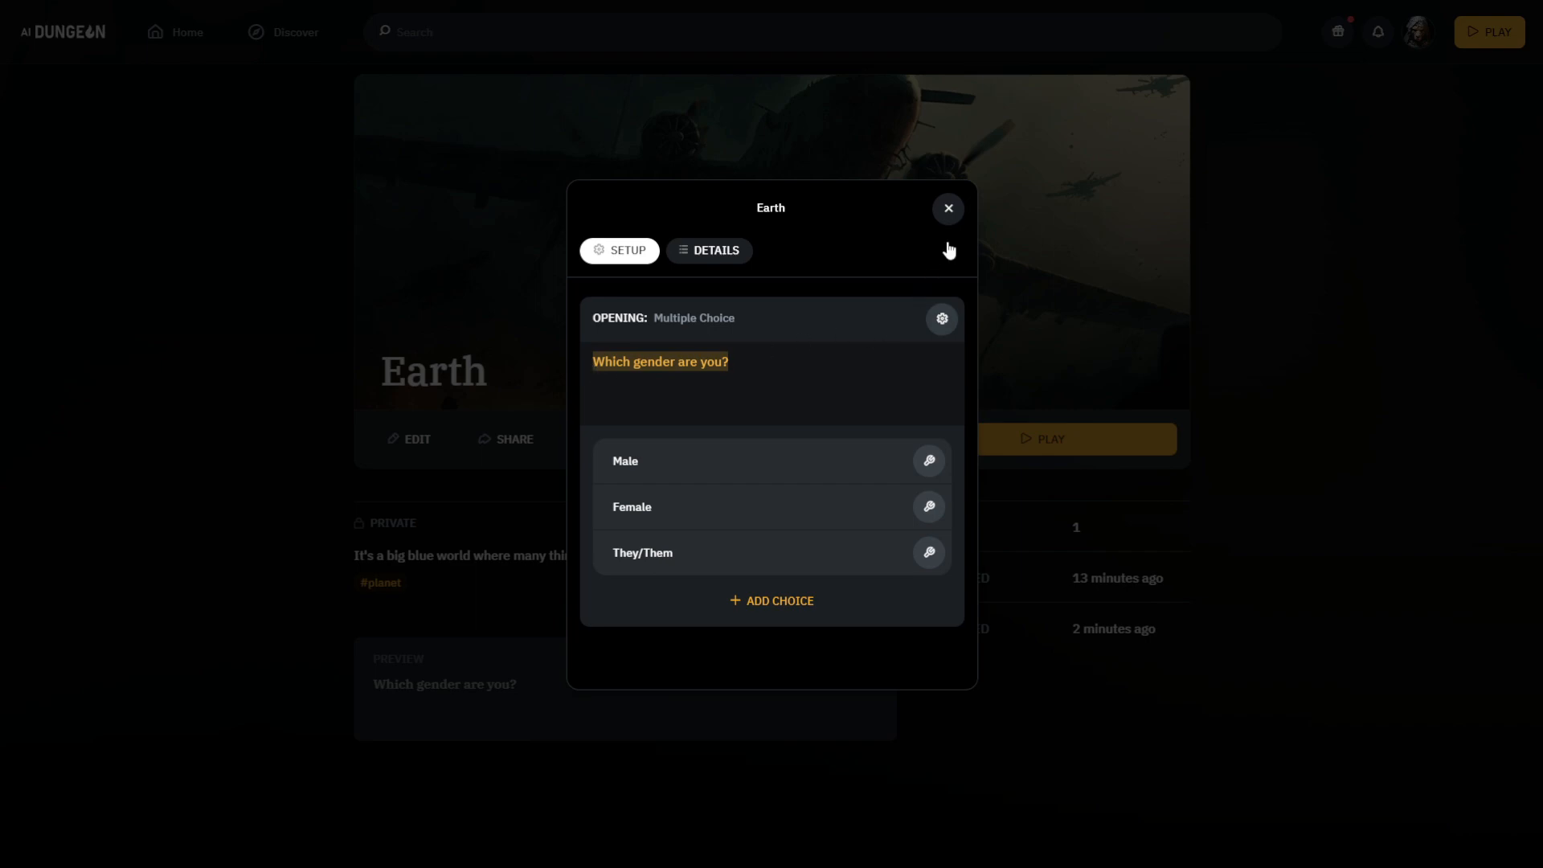
click(948, 210)
click(1007, 441)
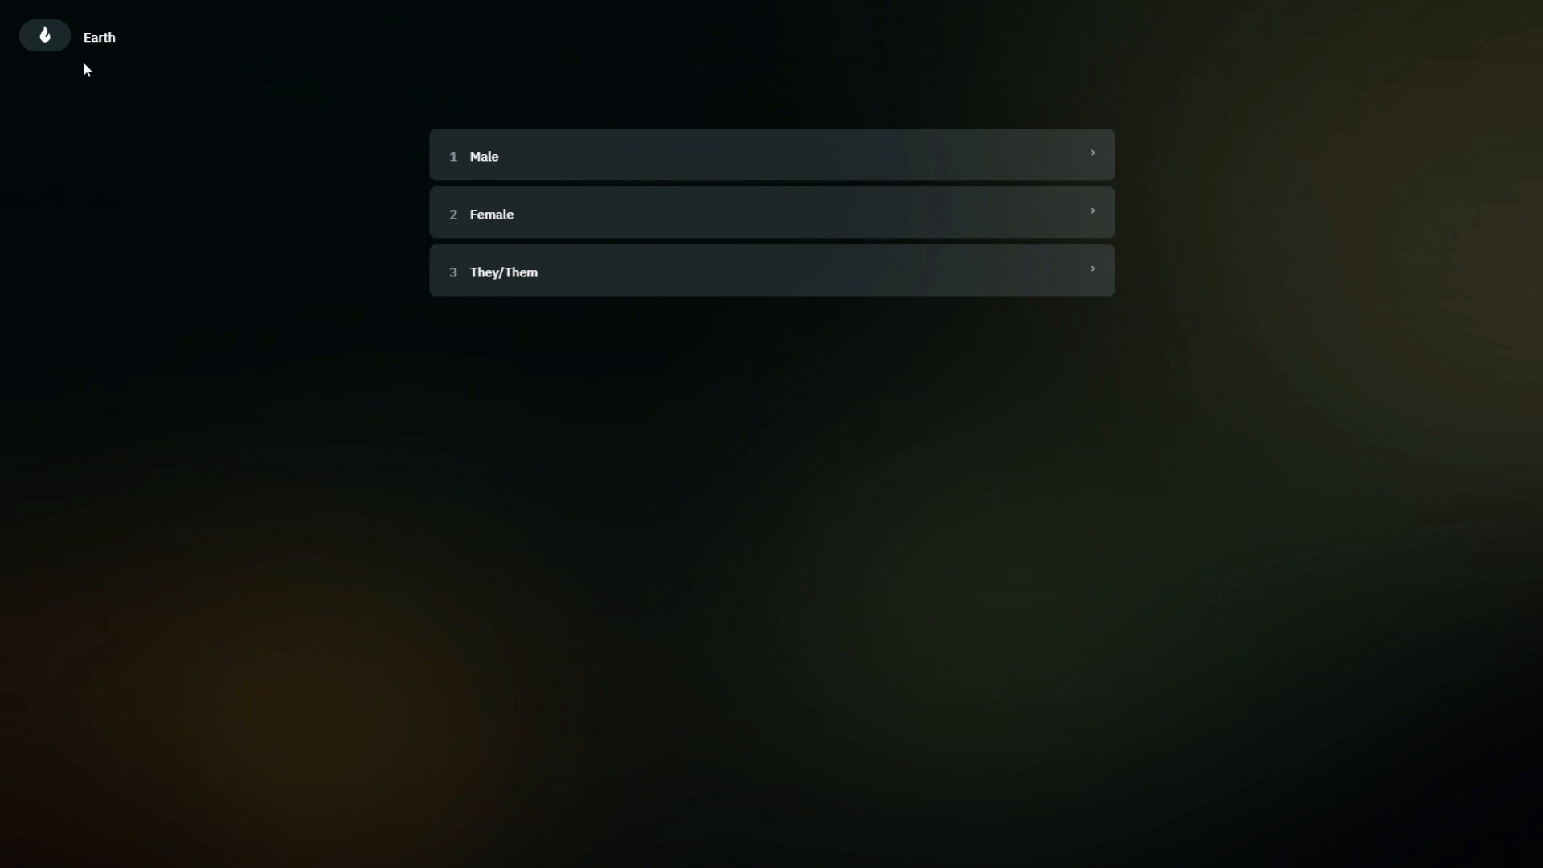
click(45, 35)
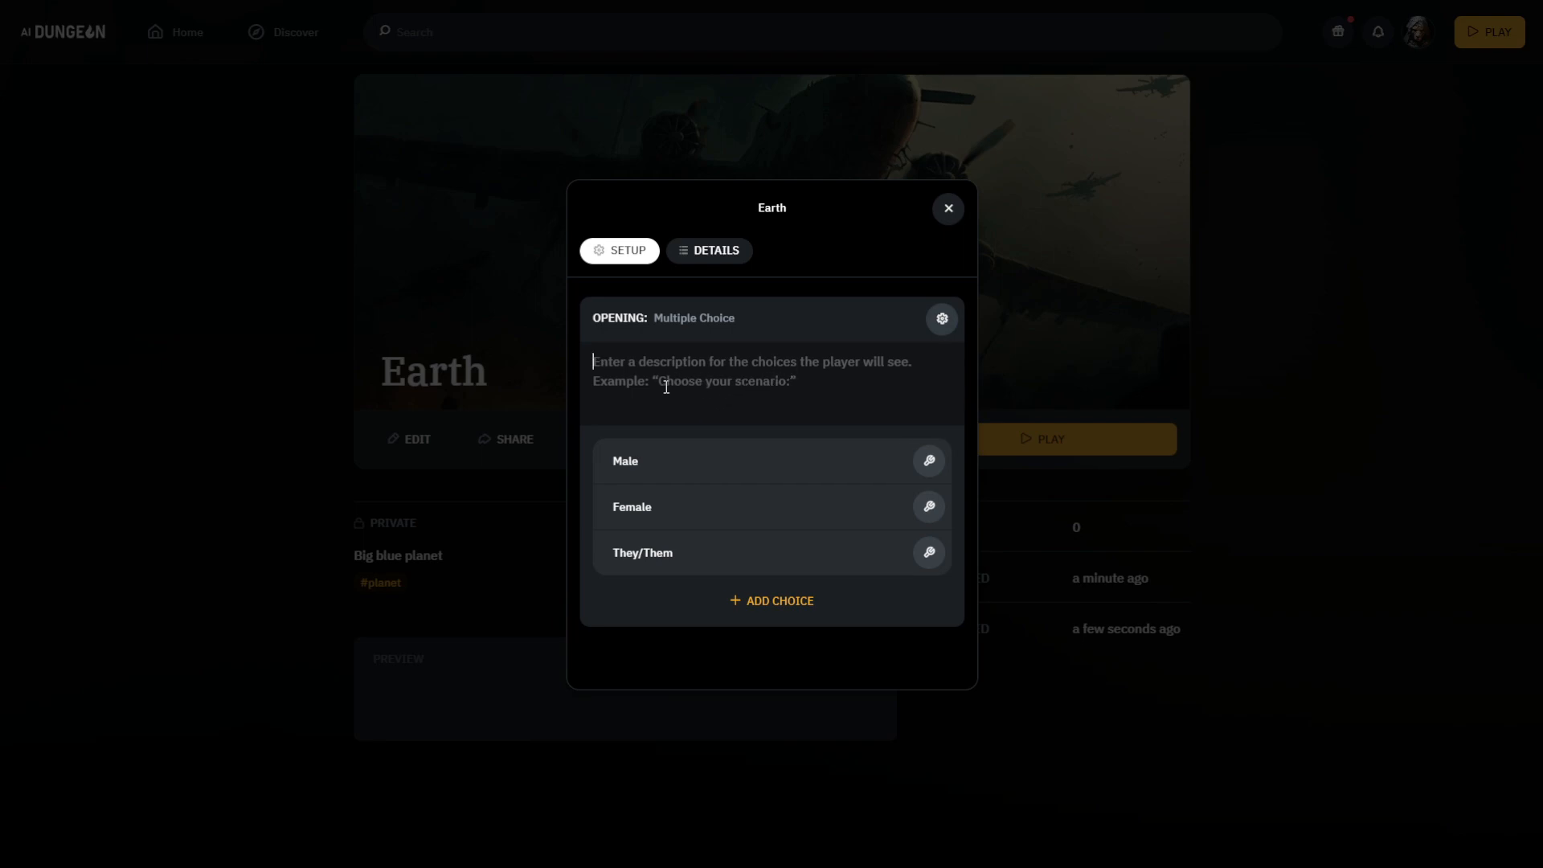
Step: Enter "Which gender are you?" as the description for the choices and close the scenario editor
text(Which gender are you?)
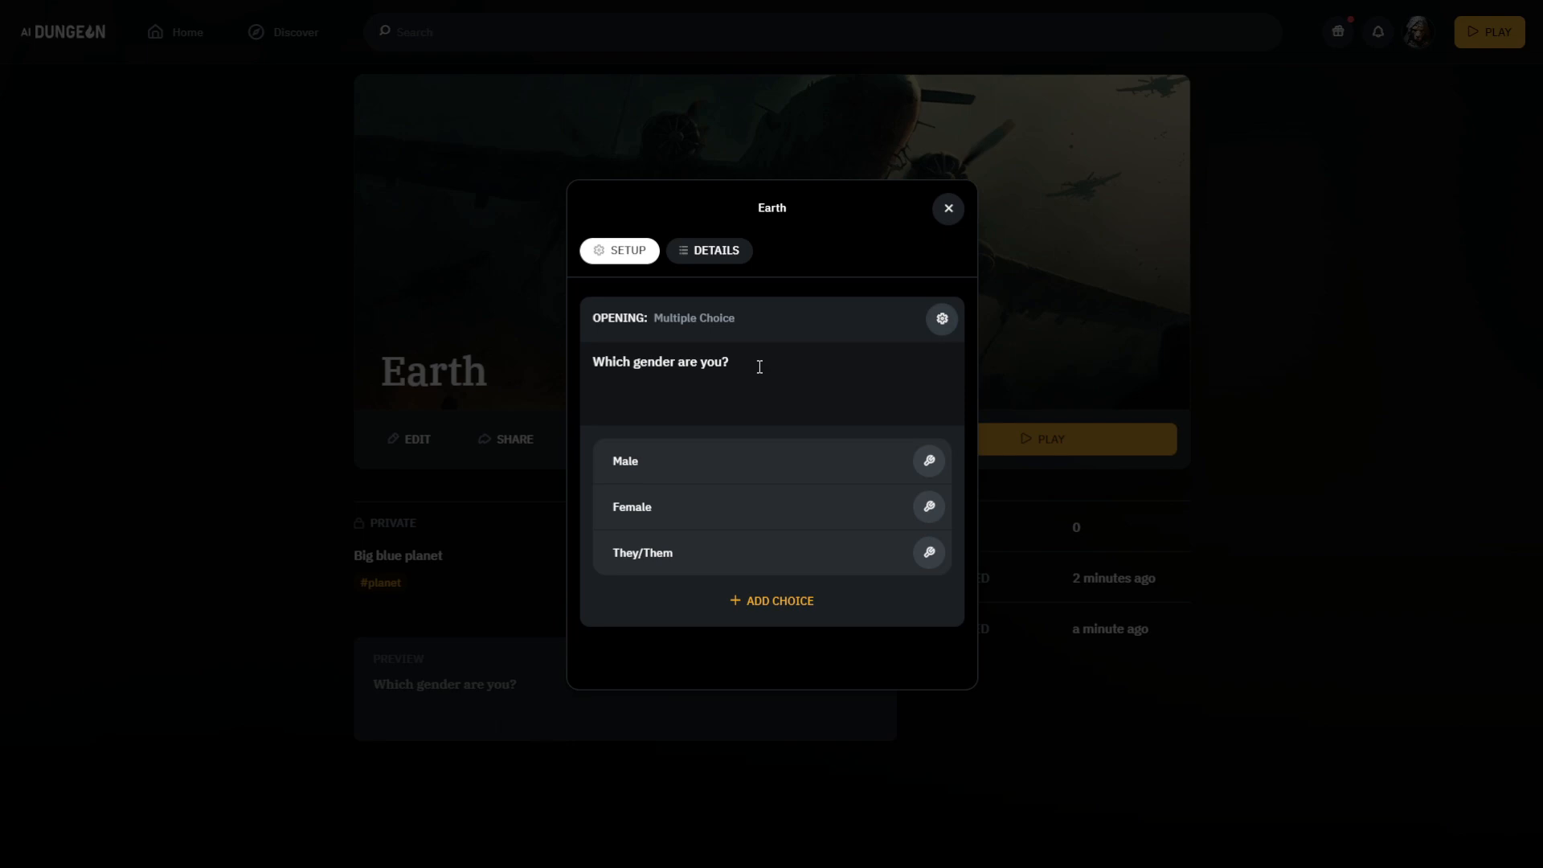
mouse_move(727, 360)
mouse_down()
mouse_move(620, 362)
mouse_move(728, 361)
mouse_up()
click(949, 215)
Step: Play the scenario to check the gender question above its choices, and leave the test
click(1064, 455)
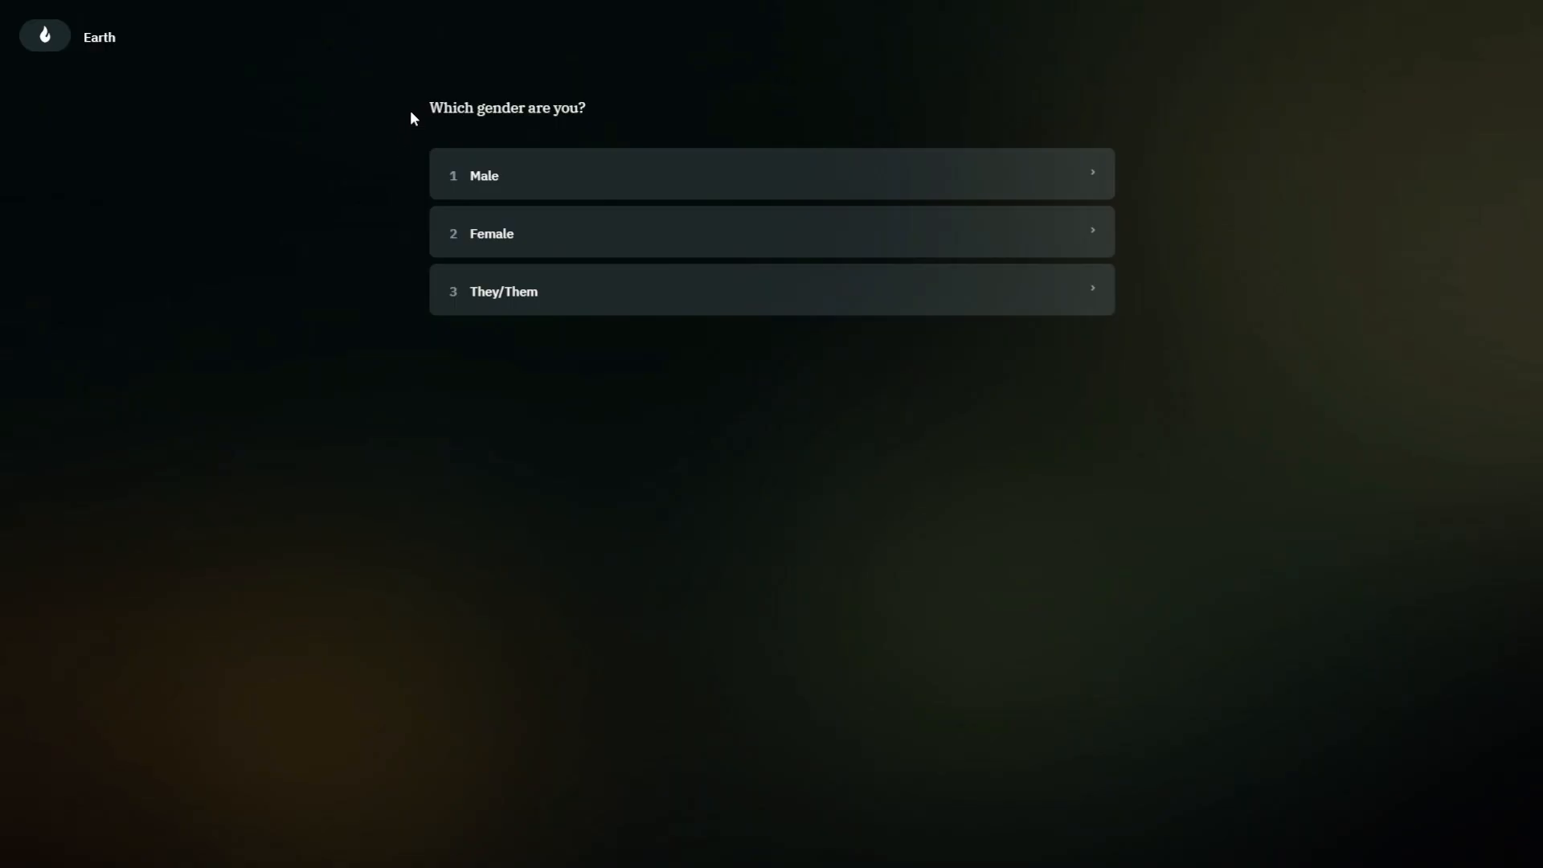
drag(412, 107, 674, 106)
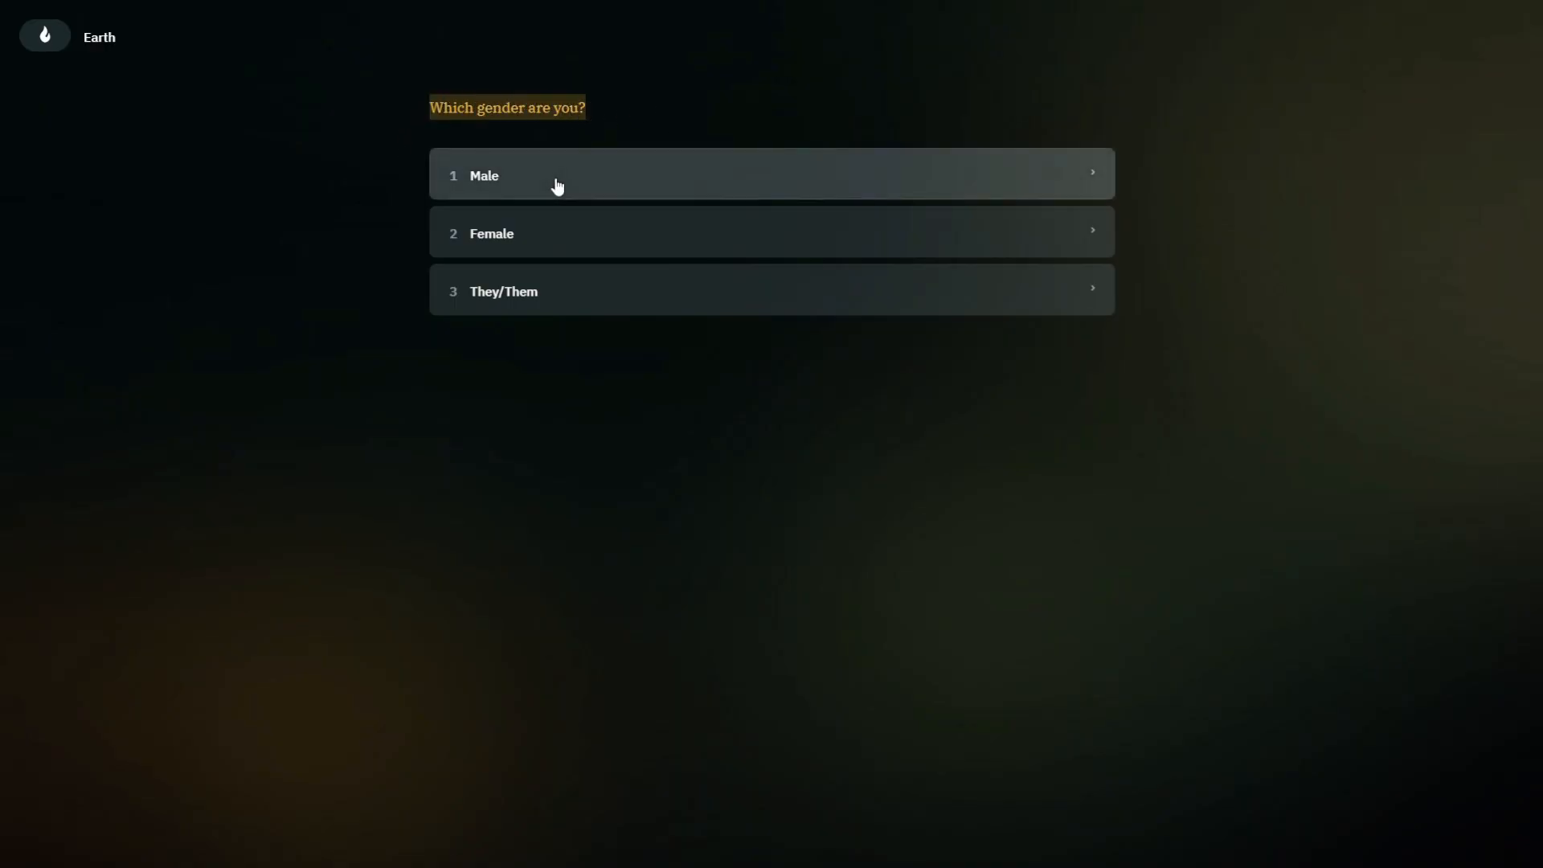
click(375, 158)
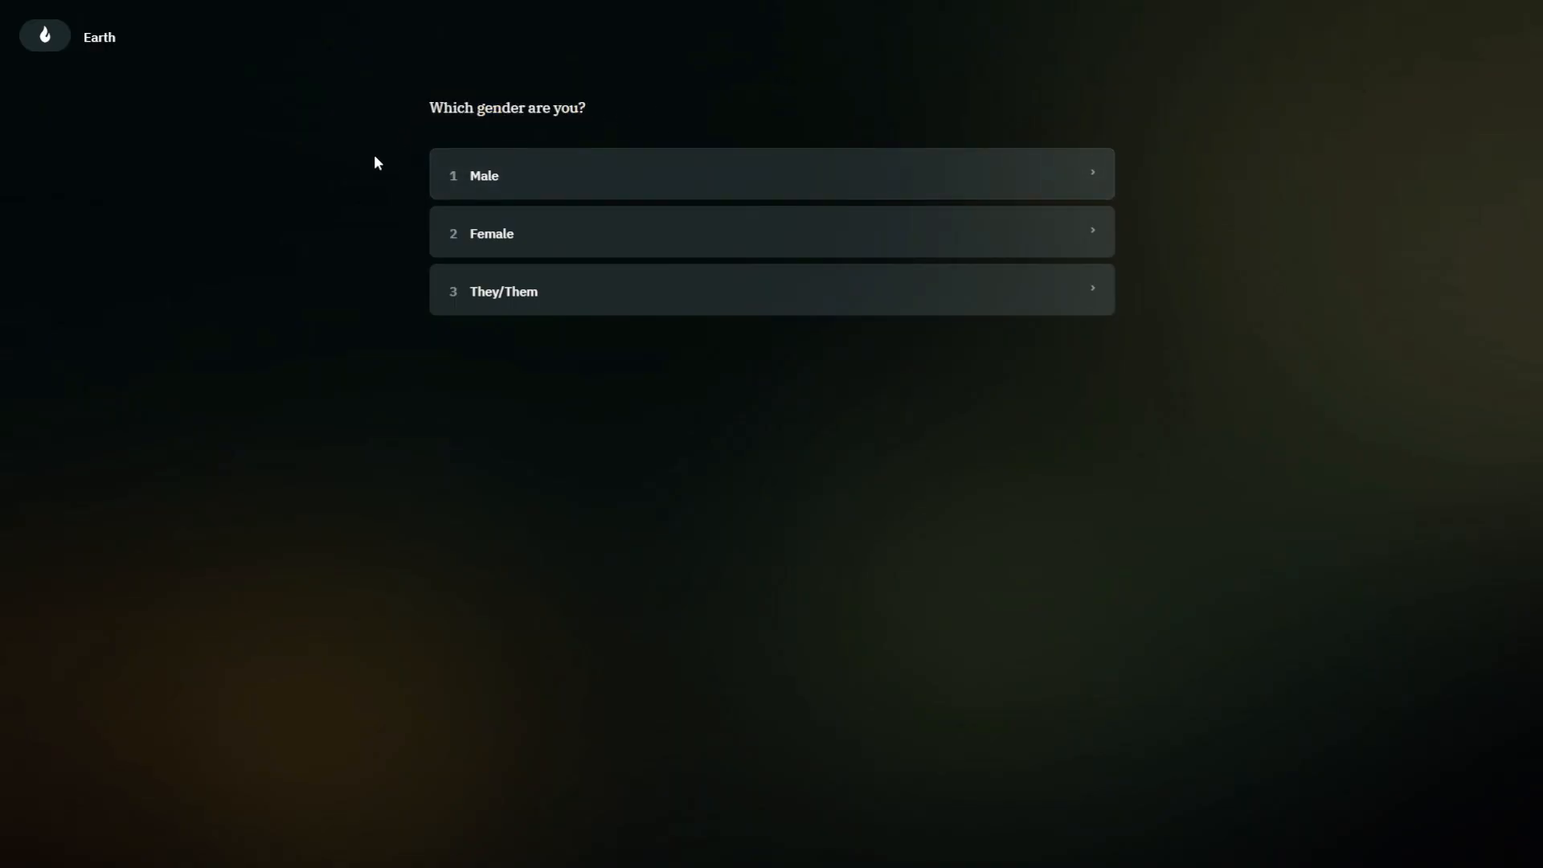
click(61, 36)
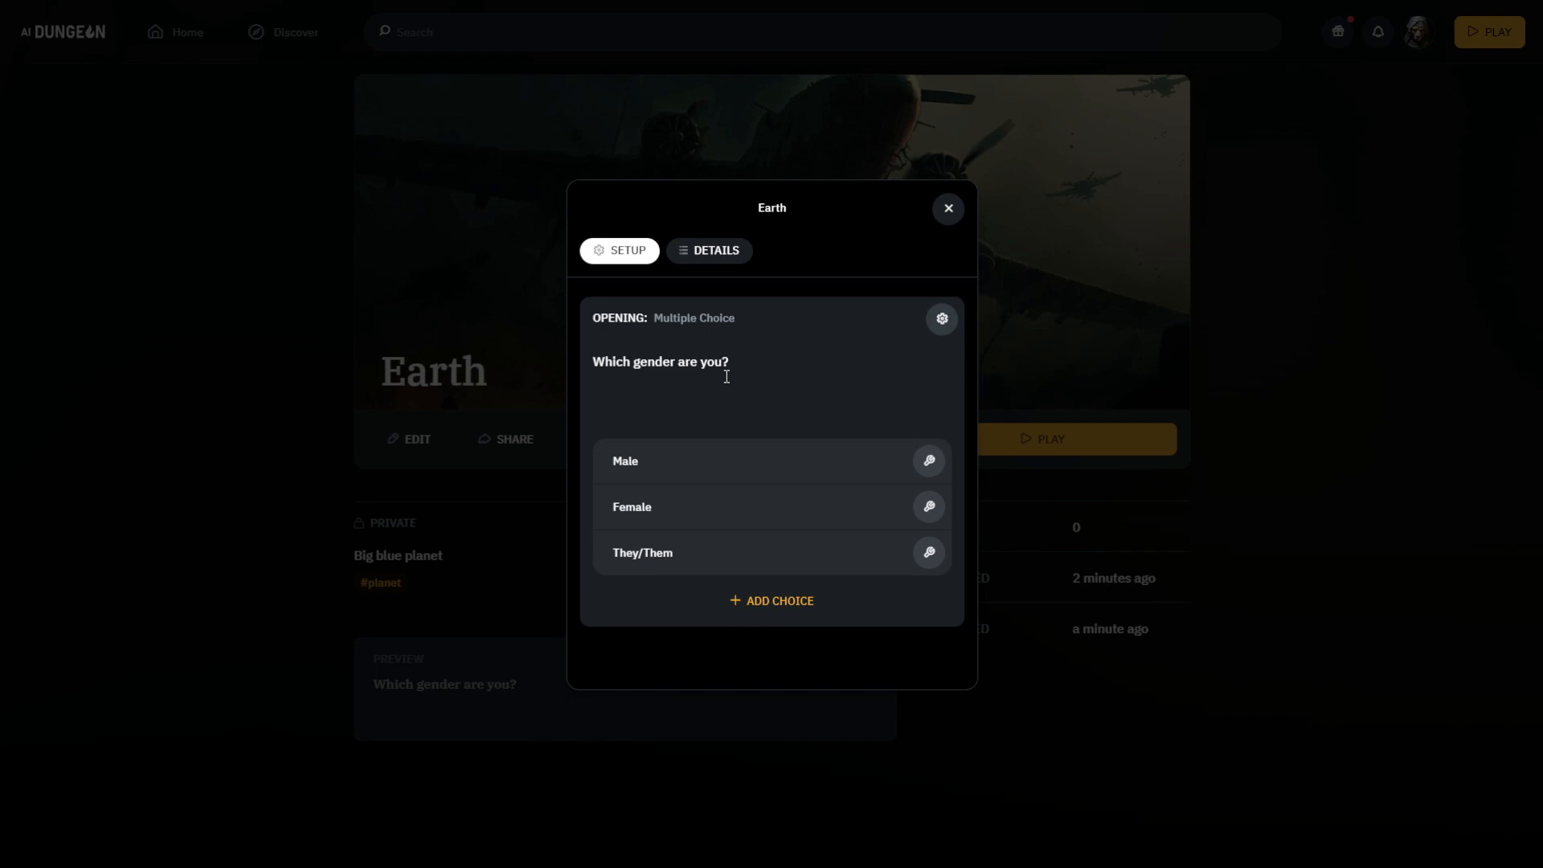
Step: Add choices to "Male" with the question "What is the color of your skin?" and the options "White" and "Brown"
click(928, 459)
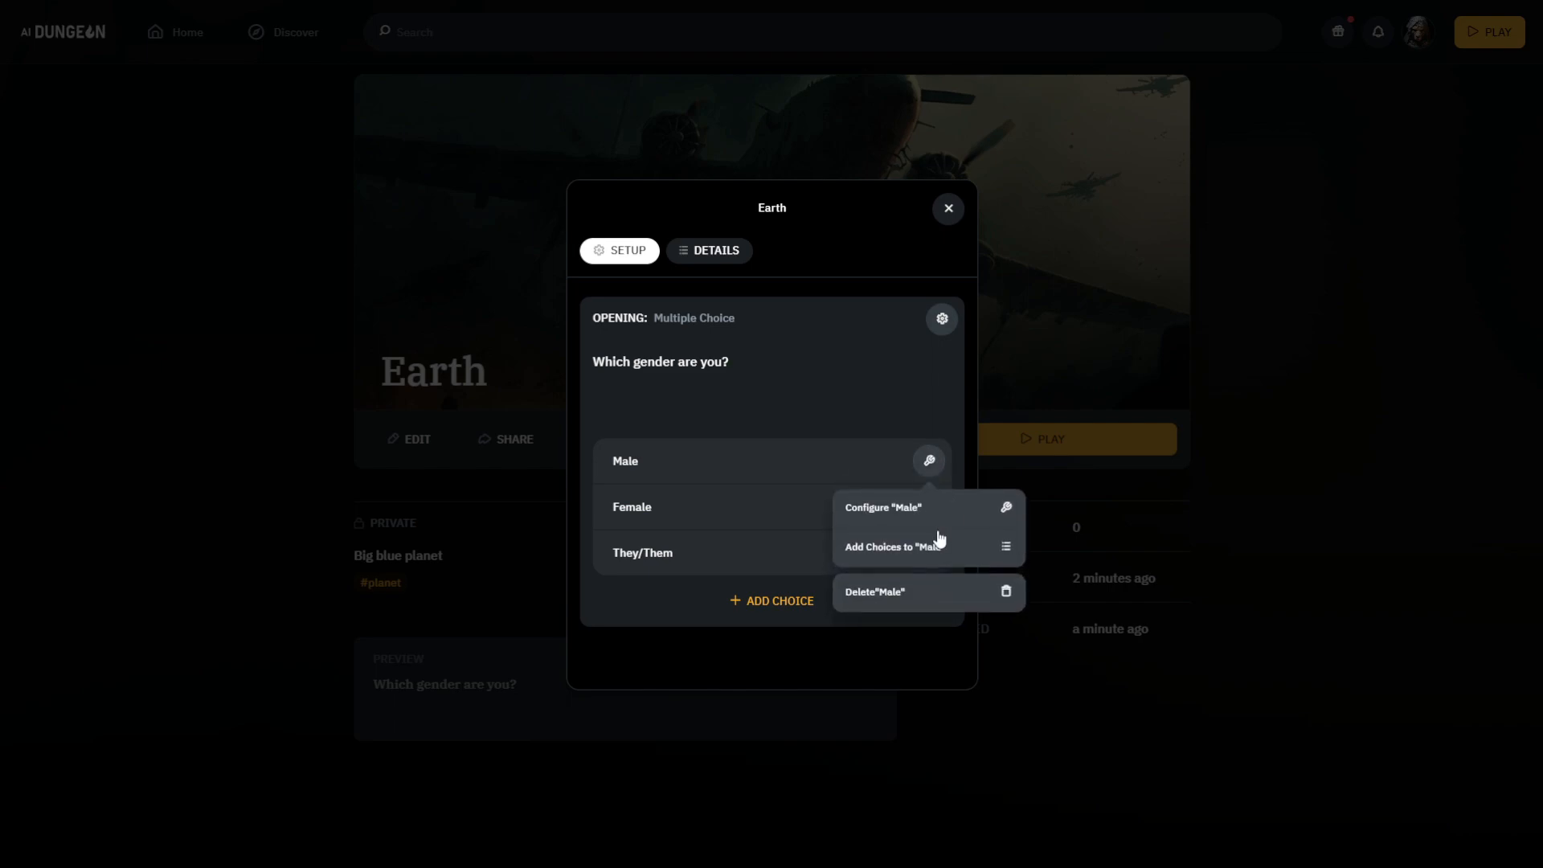
click(930, 546)
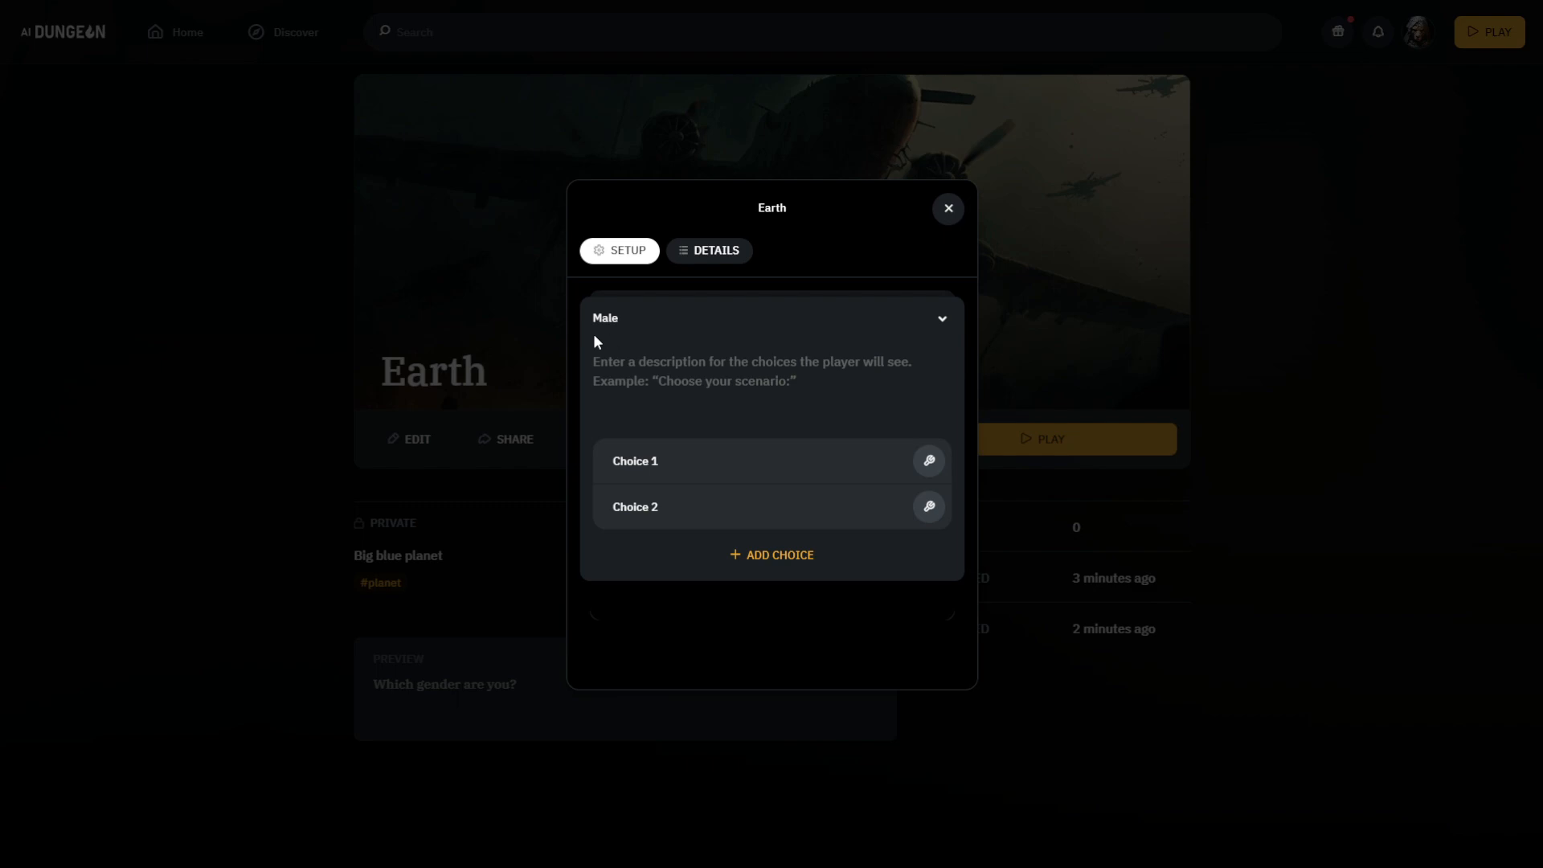
click(644, 384)
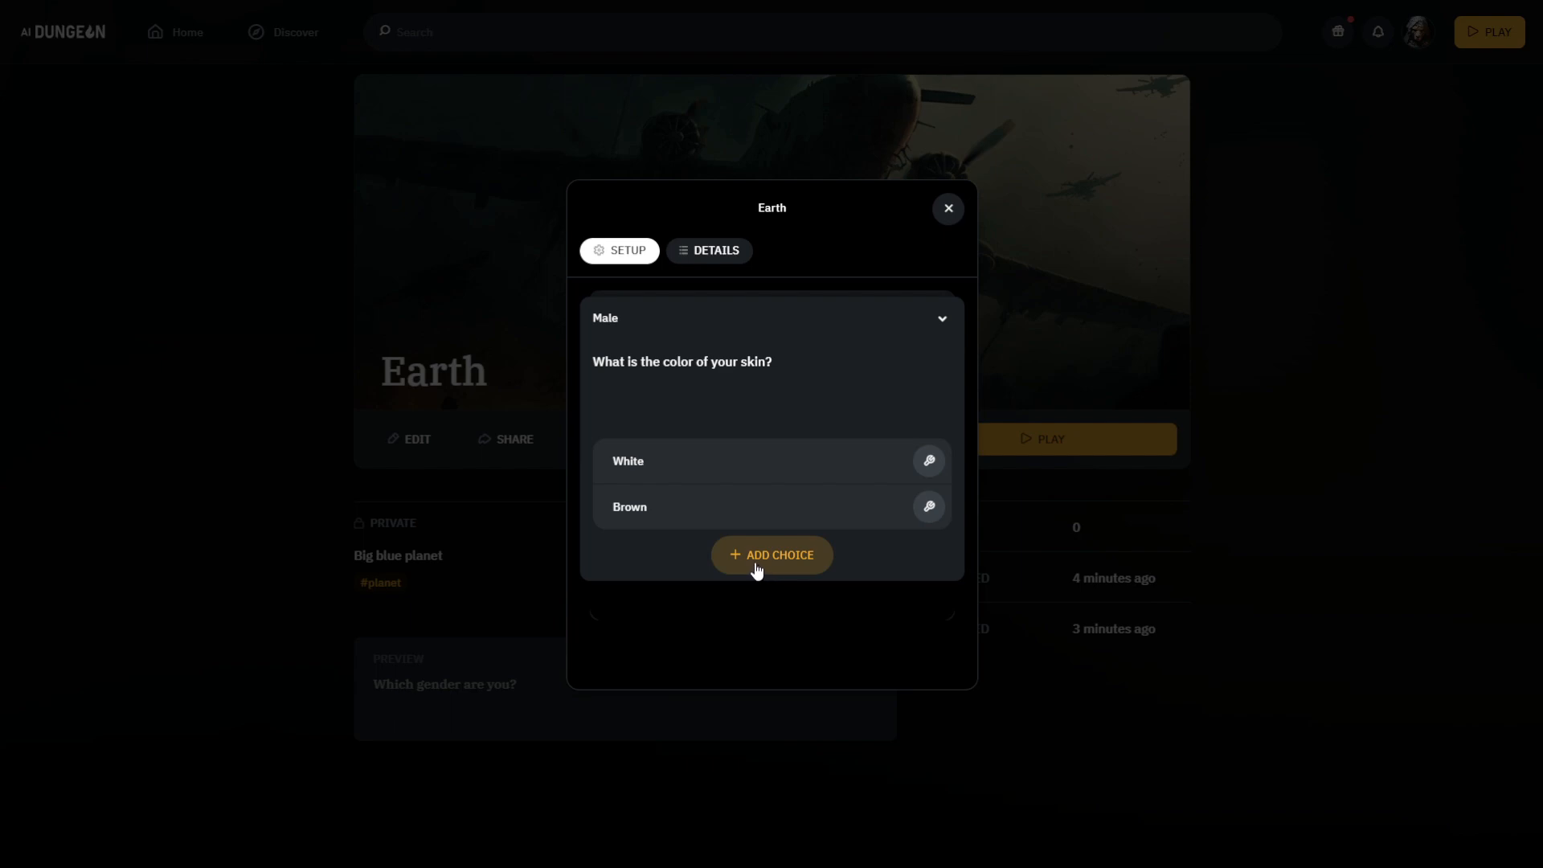
Step: Set the story opening of "White" under "Male" to "You are a white man walking around in a suburb." and play through Male and White
click(930, 464)
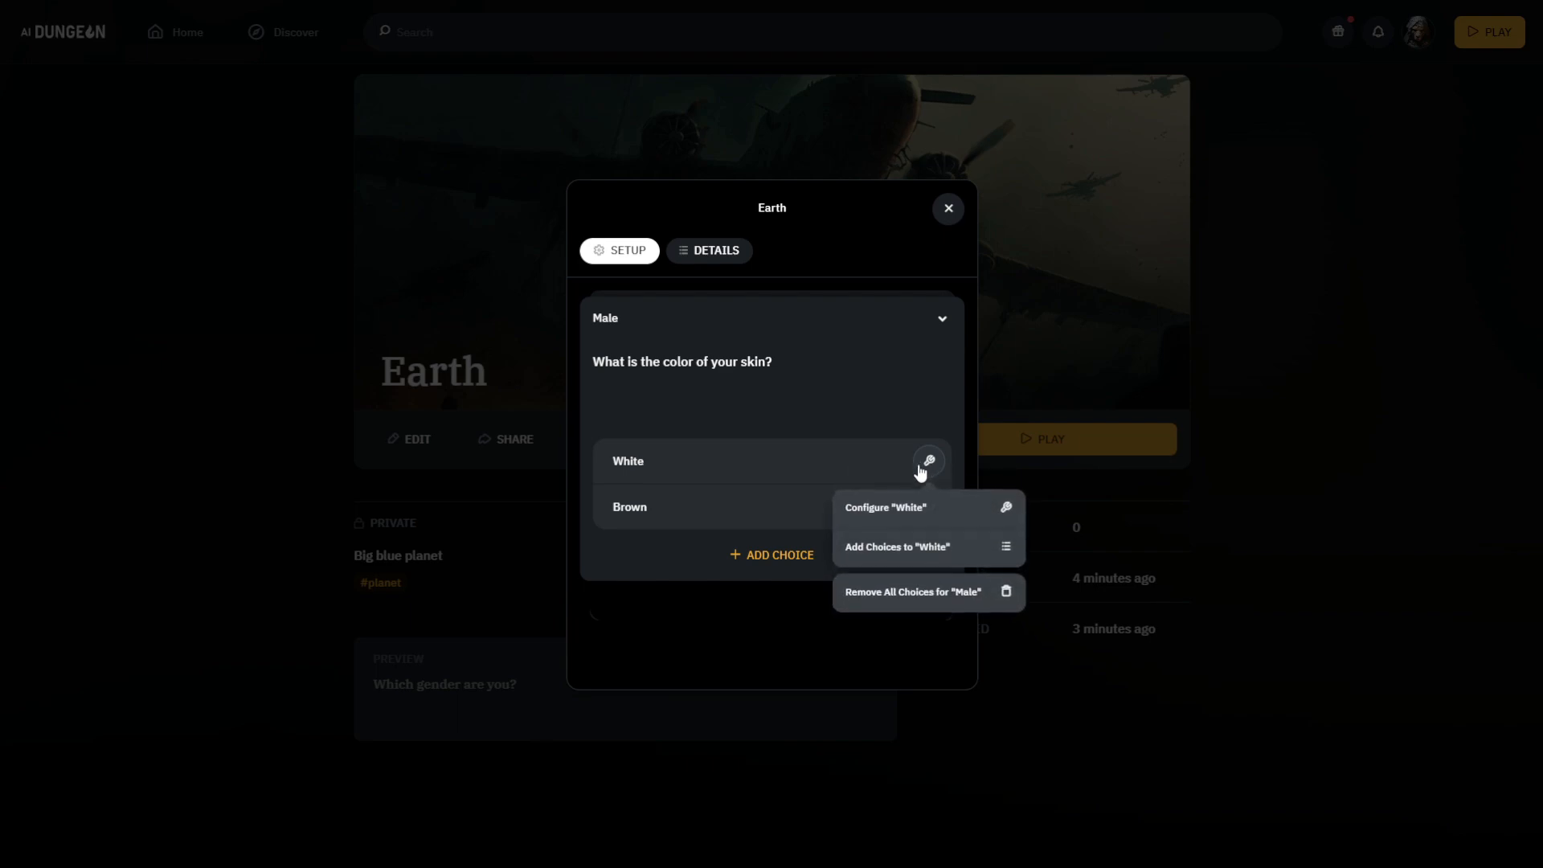
click(915, 517)
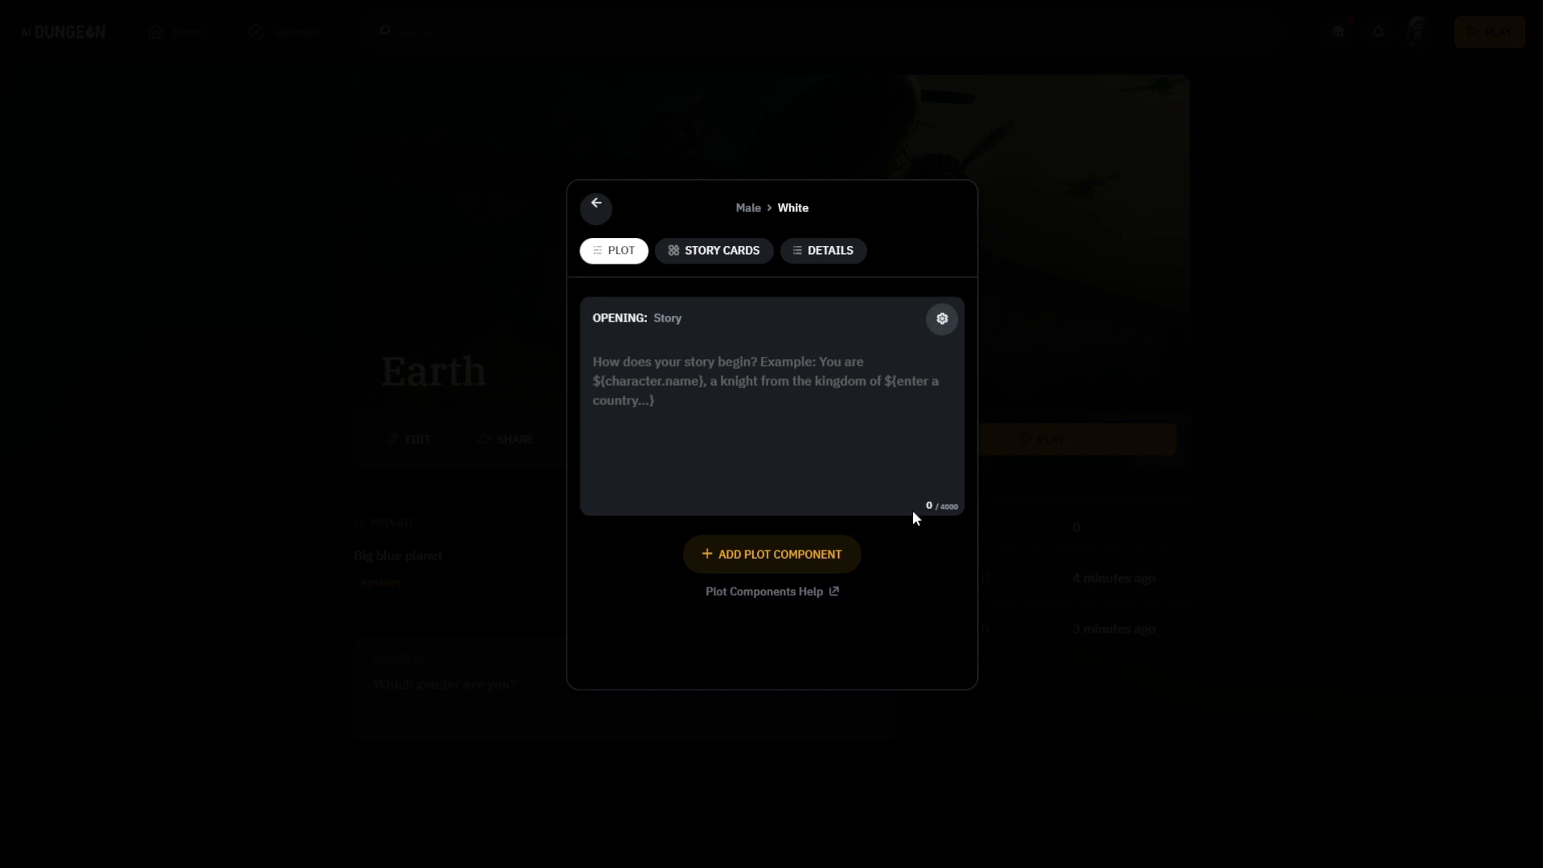
click(677, 372)
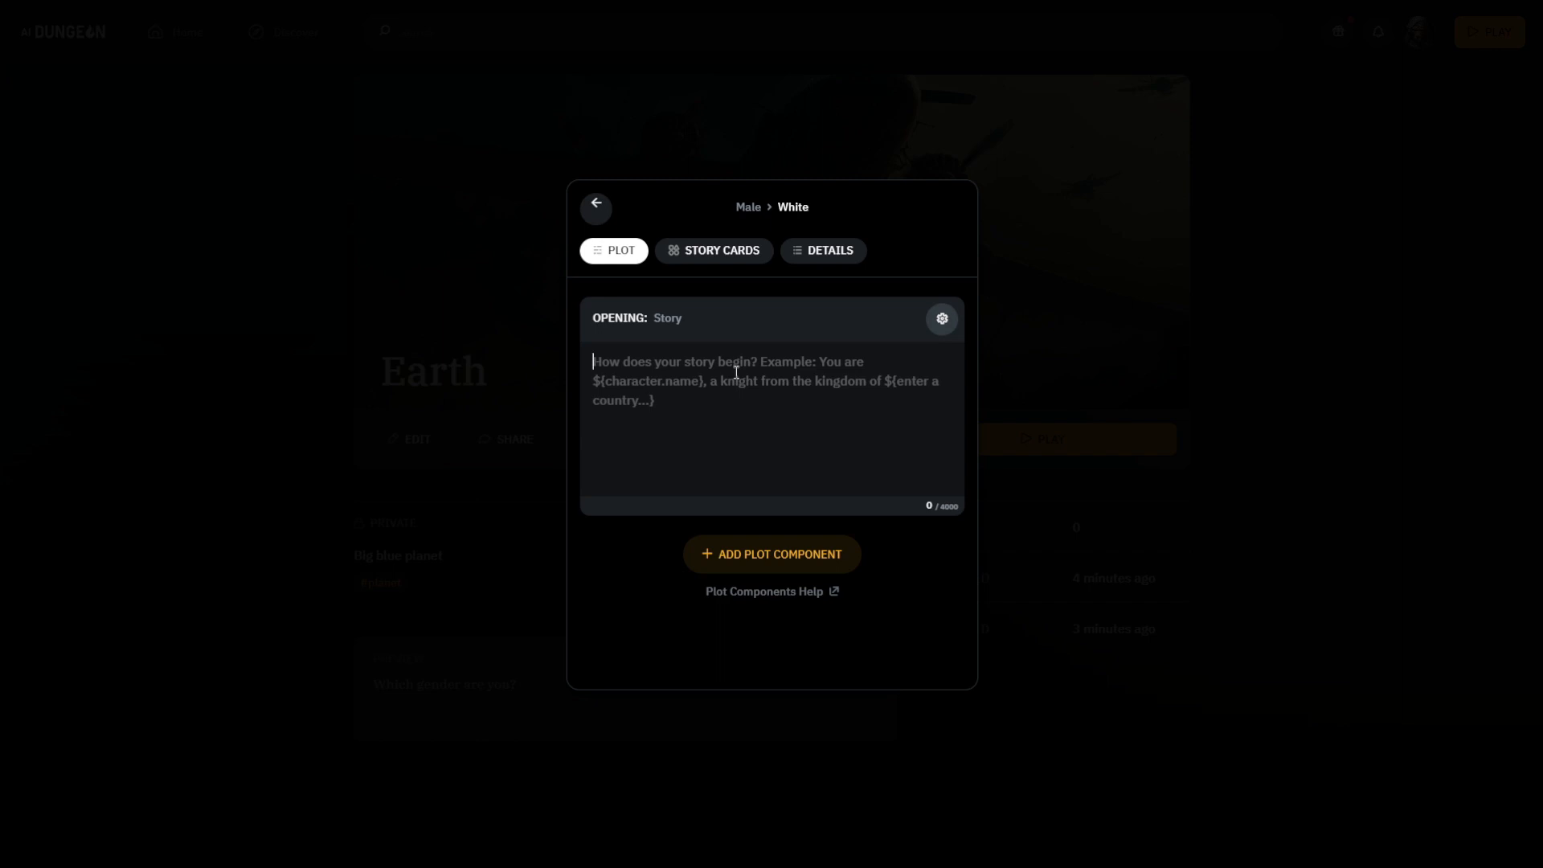
text(You are a white man walking around in a suburb.)
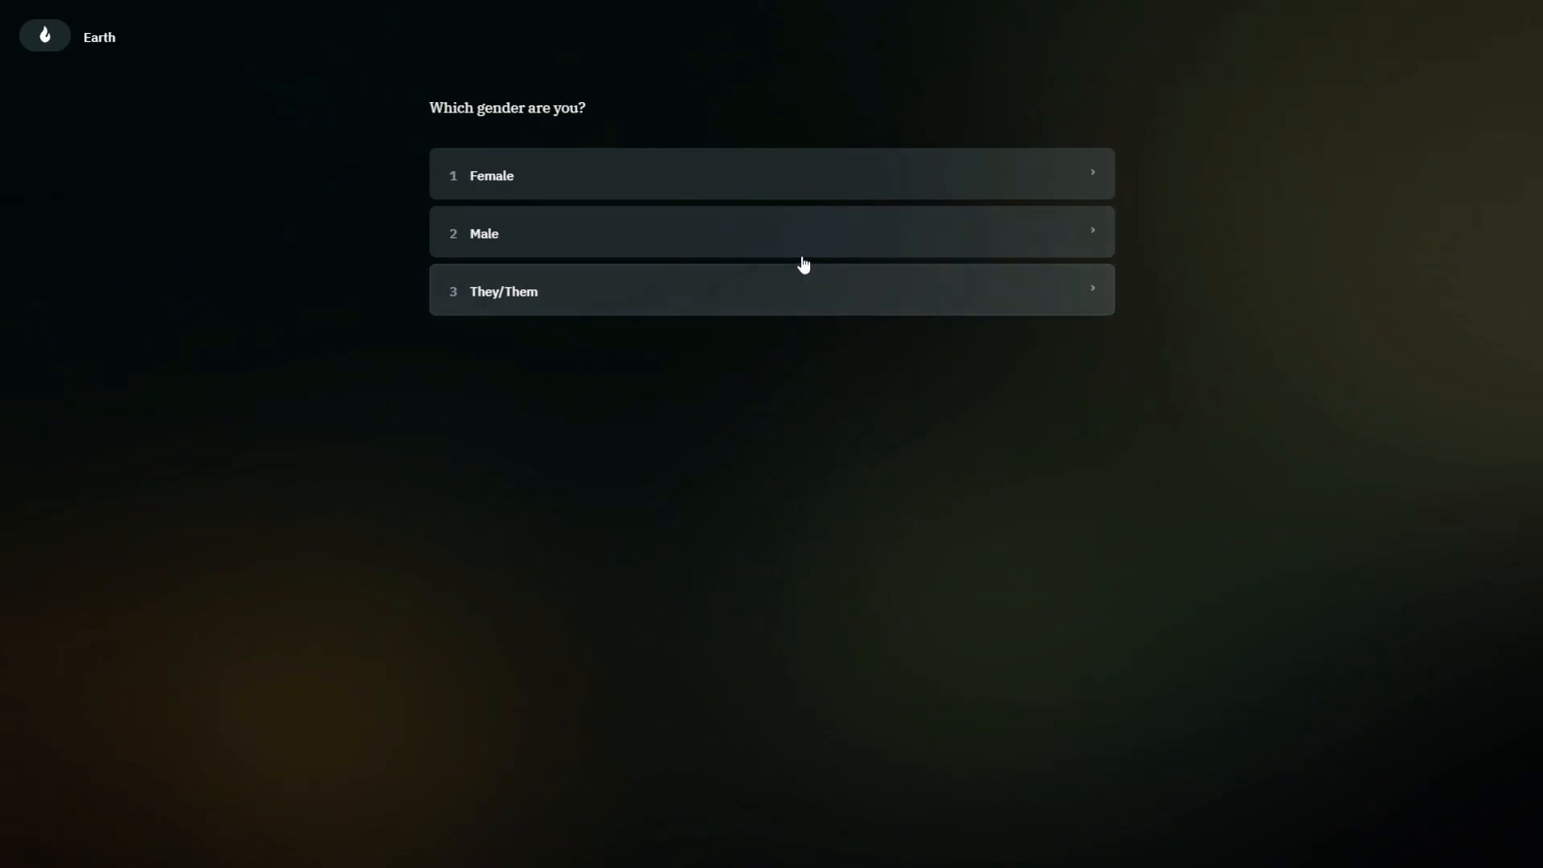
click(802, 256)
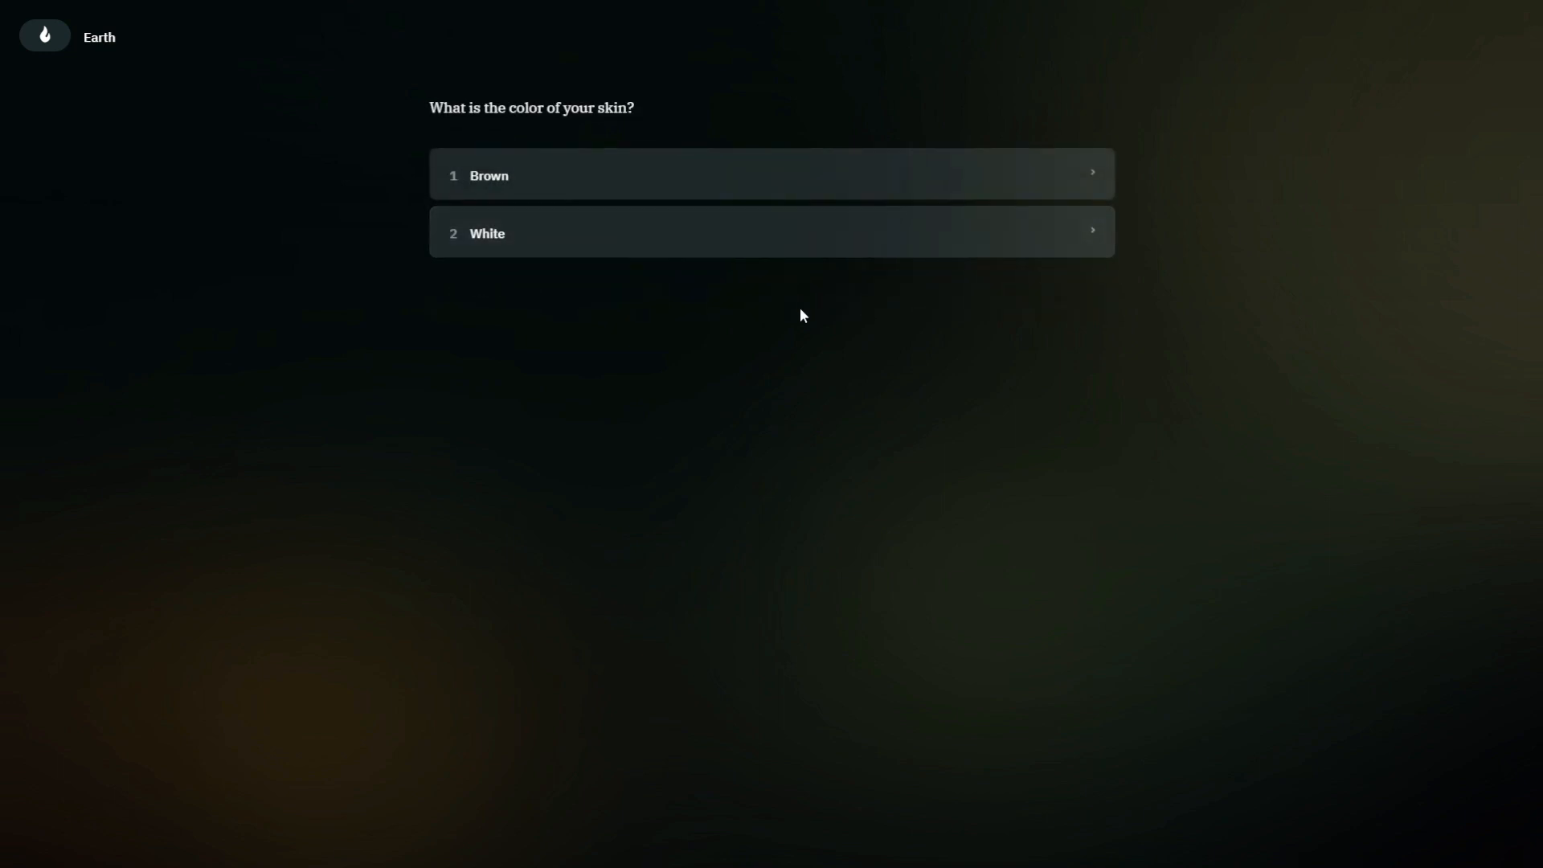
click(796, 253)
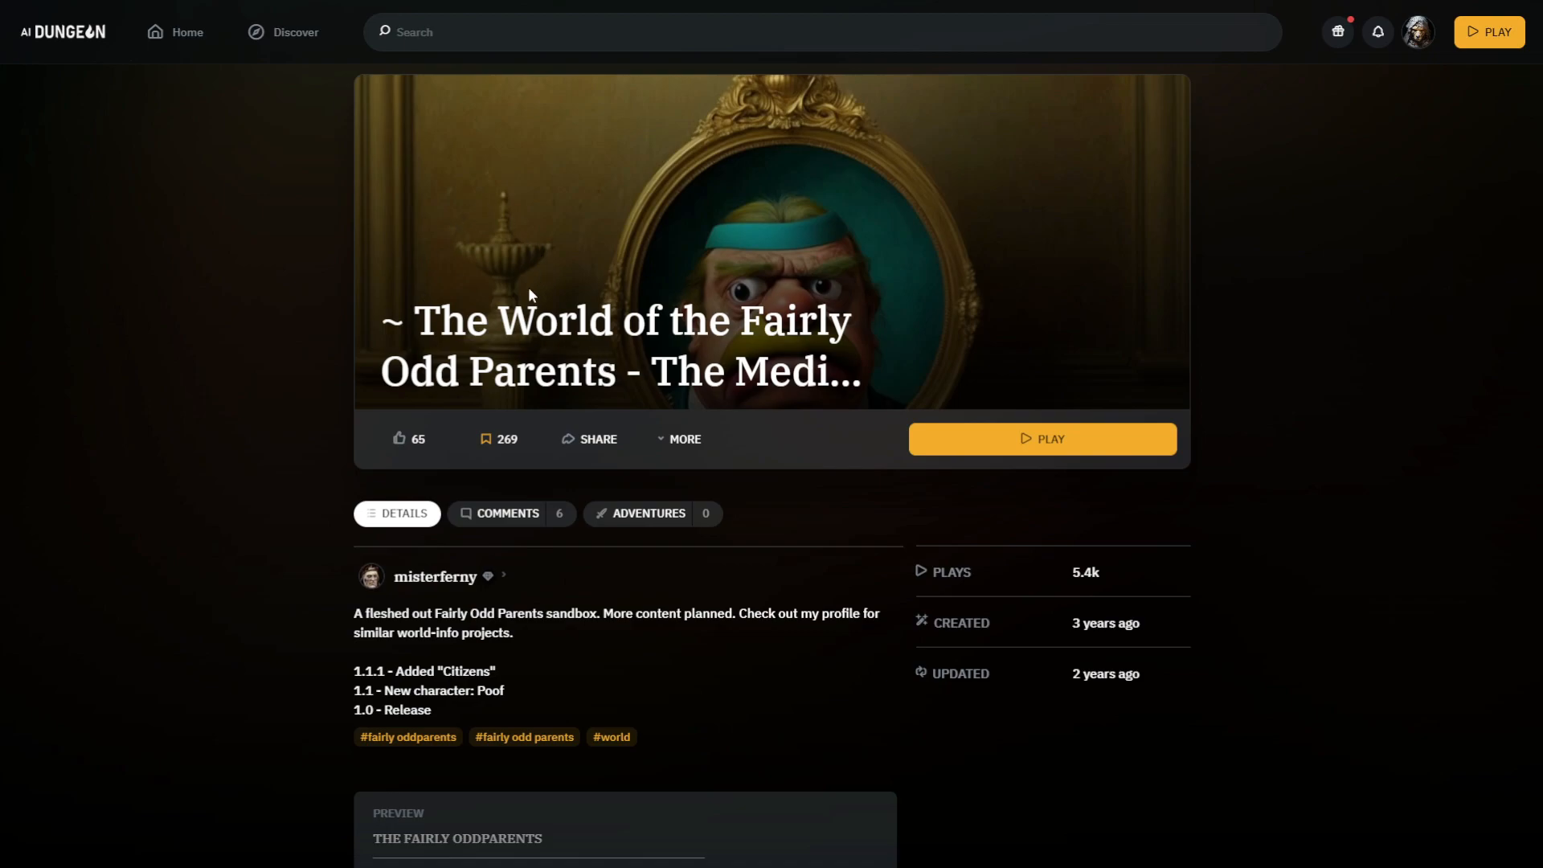
Step: Play "The World of the Fairly Odd Parents" scenario through Cosmo, Classic (S1-5) and Regular Morning to examine its nested choices
click(999, 446)
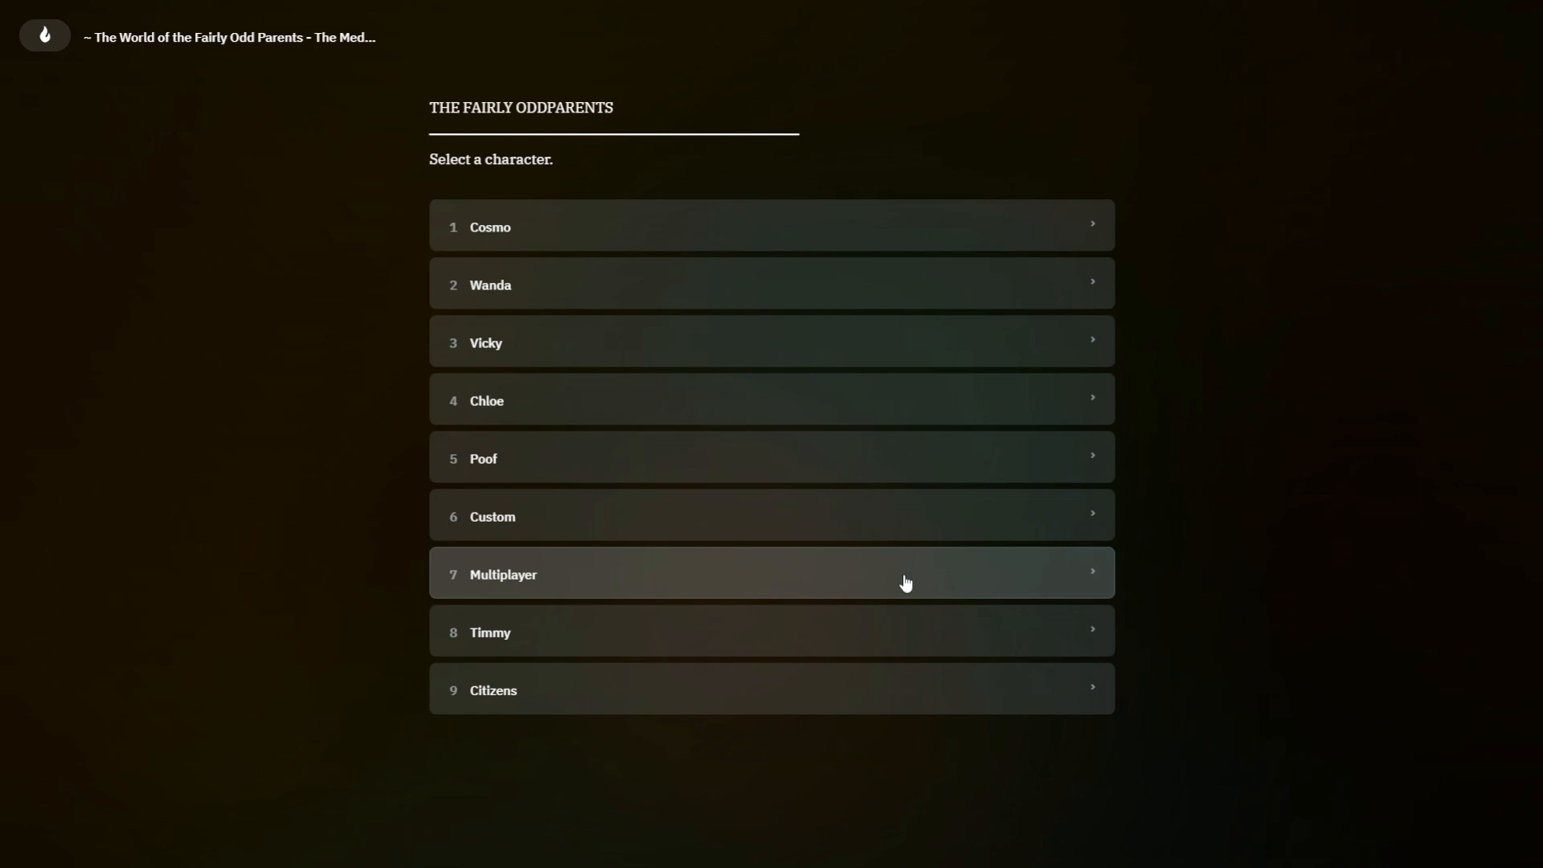
click(581, 231)
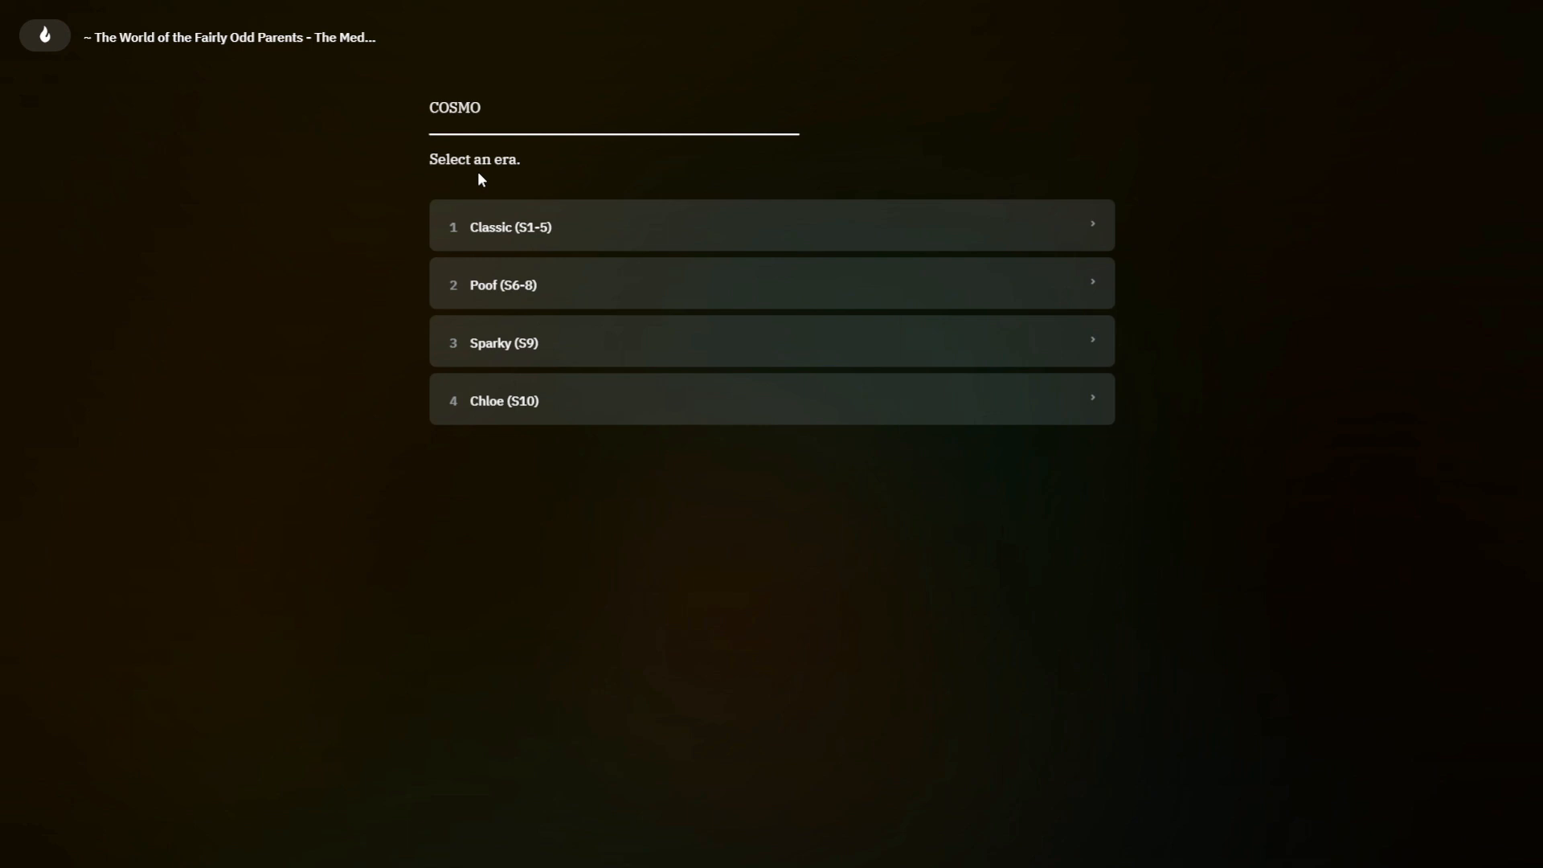
click(538, 217)
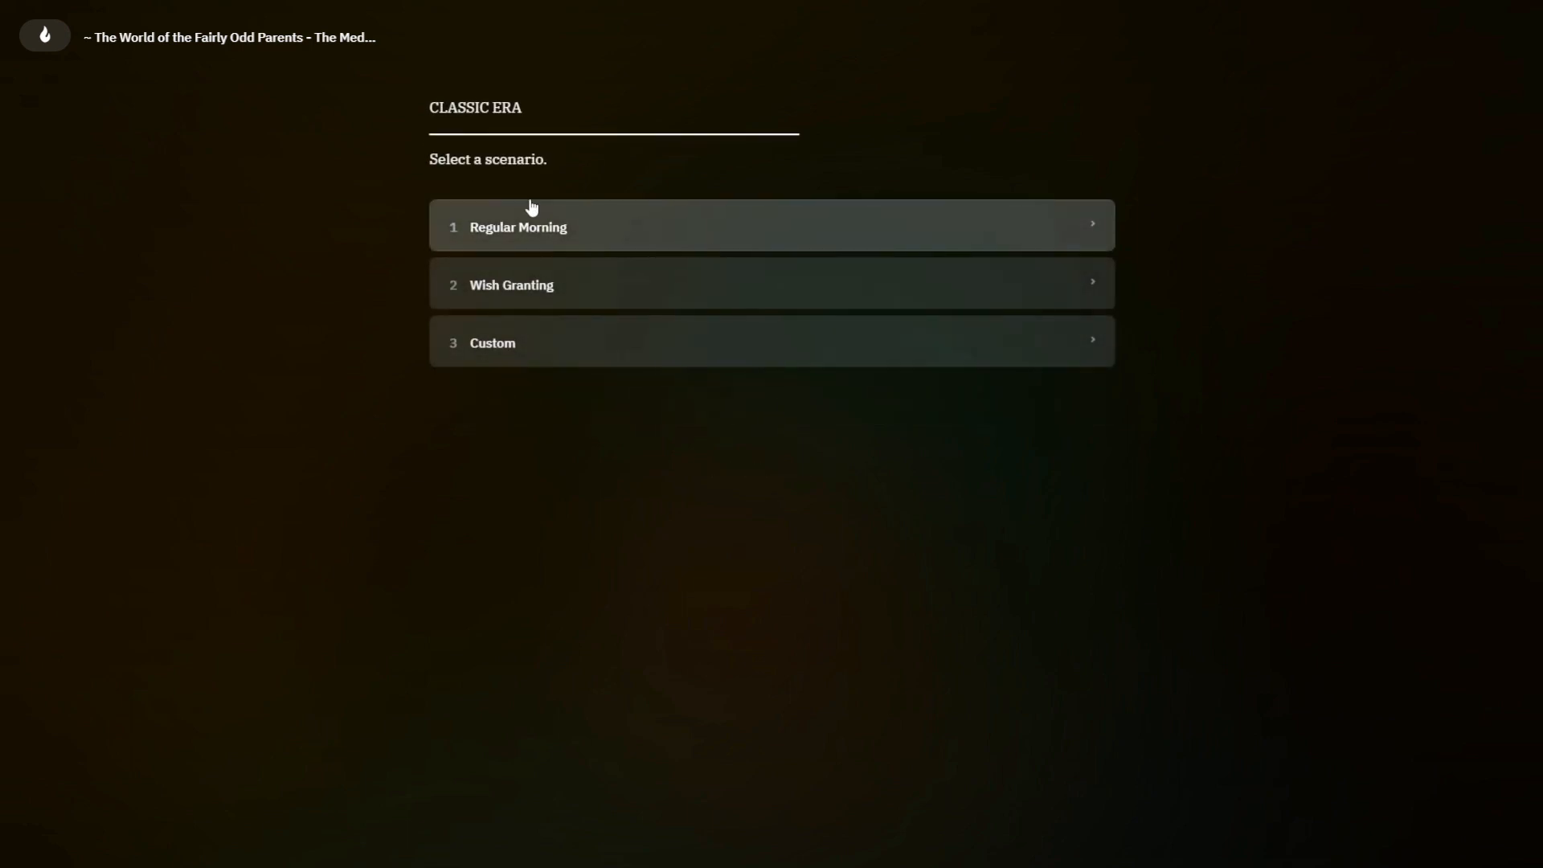
drag(448, 108, 523, 108)
click(434, 109)
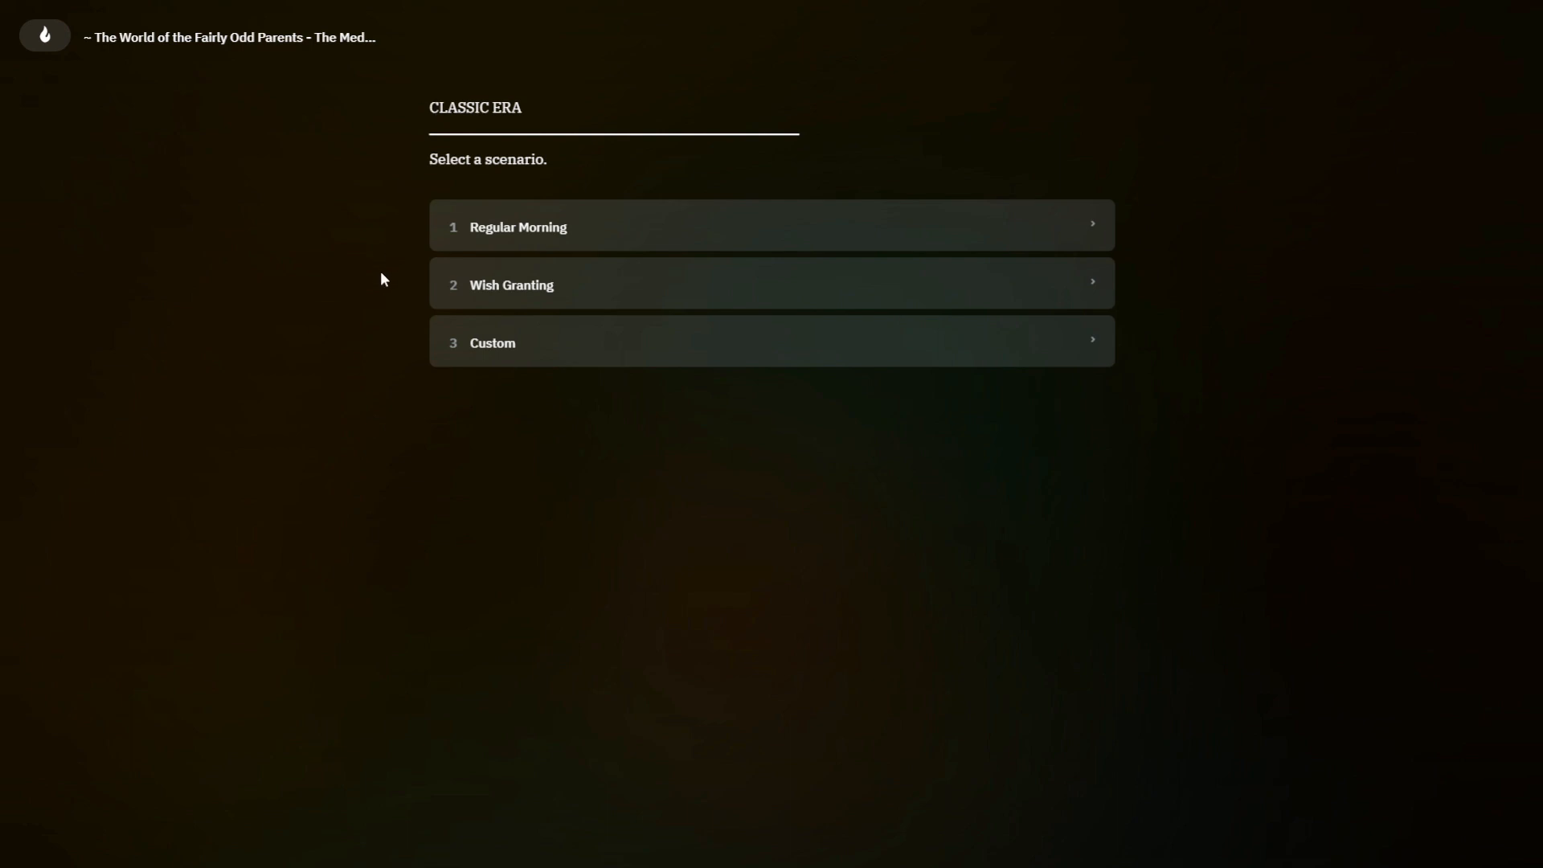
click(551, 242)
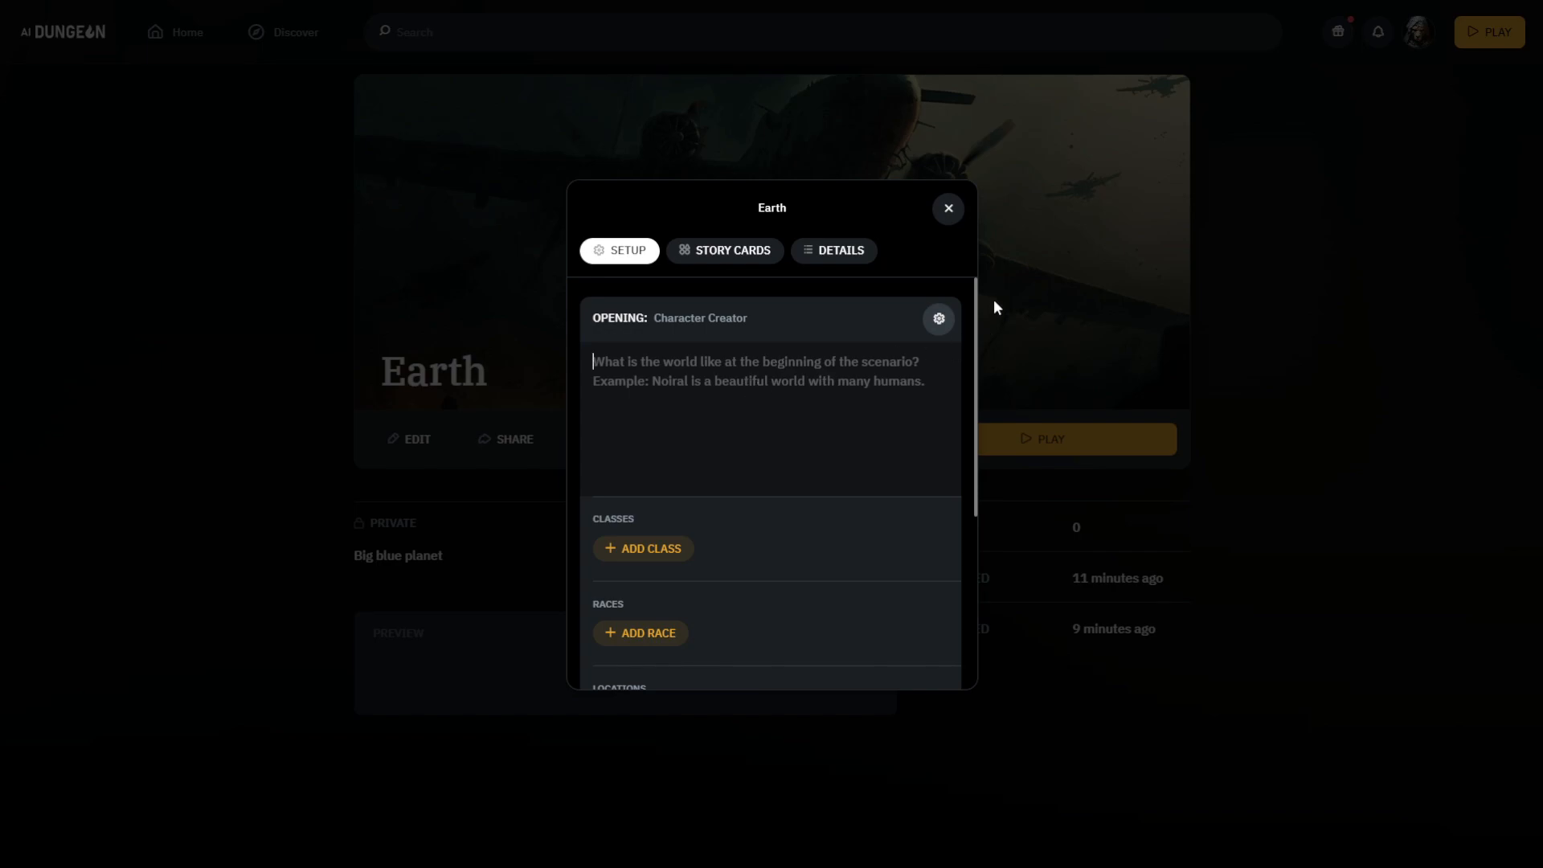
Step: Close the Earth scenario editor and examine the Character Creator opening, classes and factions set up in "High school of the Dead"
click(948, 208)
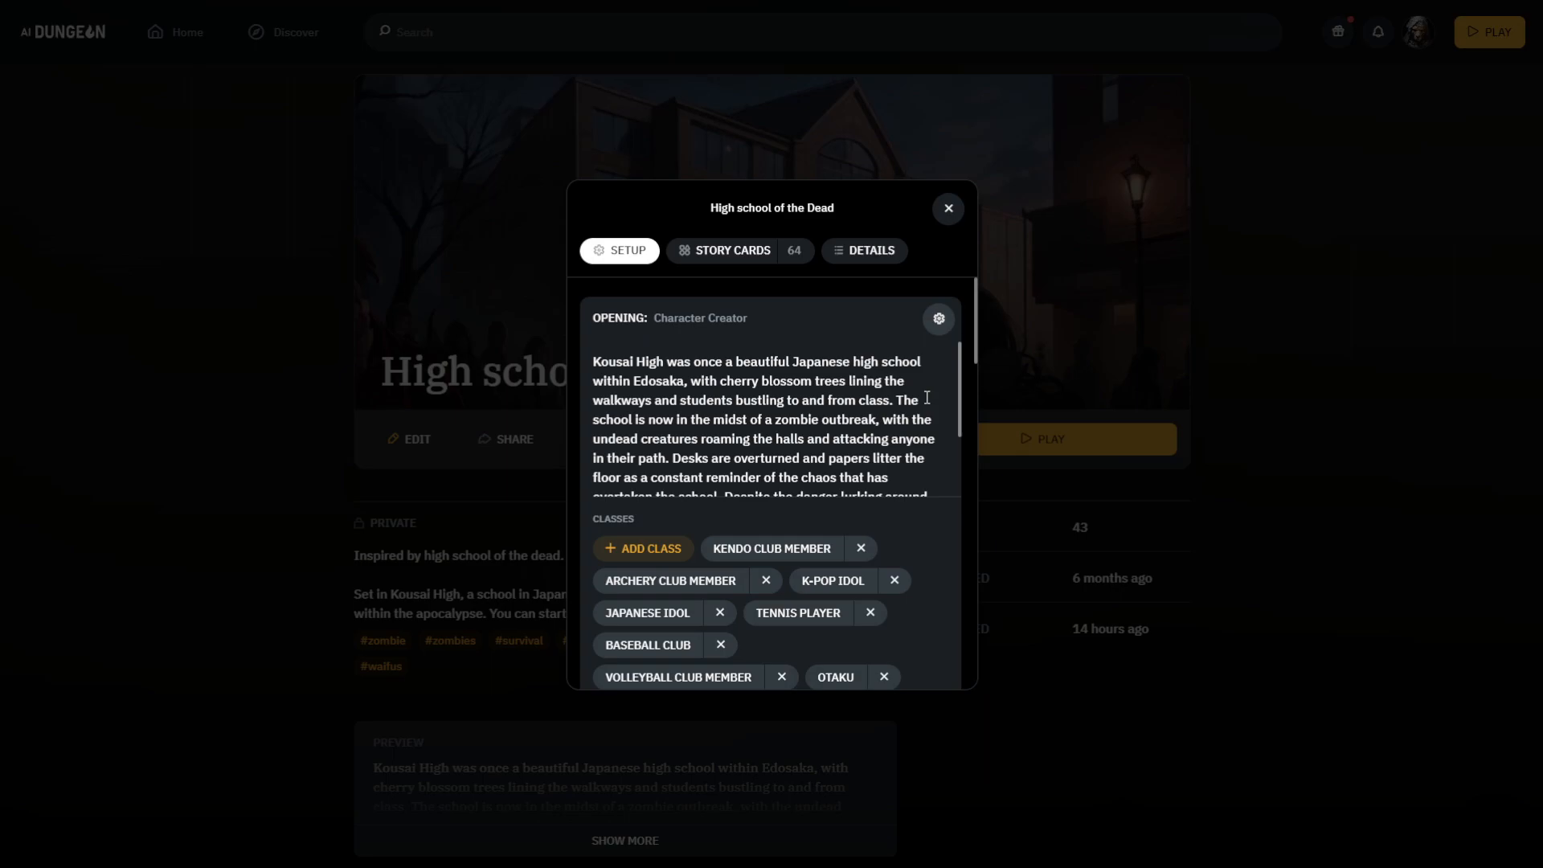
scroll(927, 397, down, 2)
scroll(926, 396, up, 2)
scroll(926, 397, down, 2)
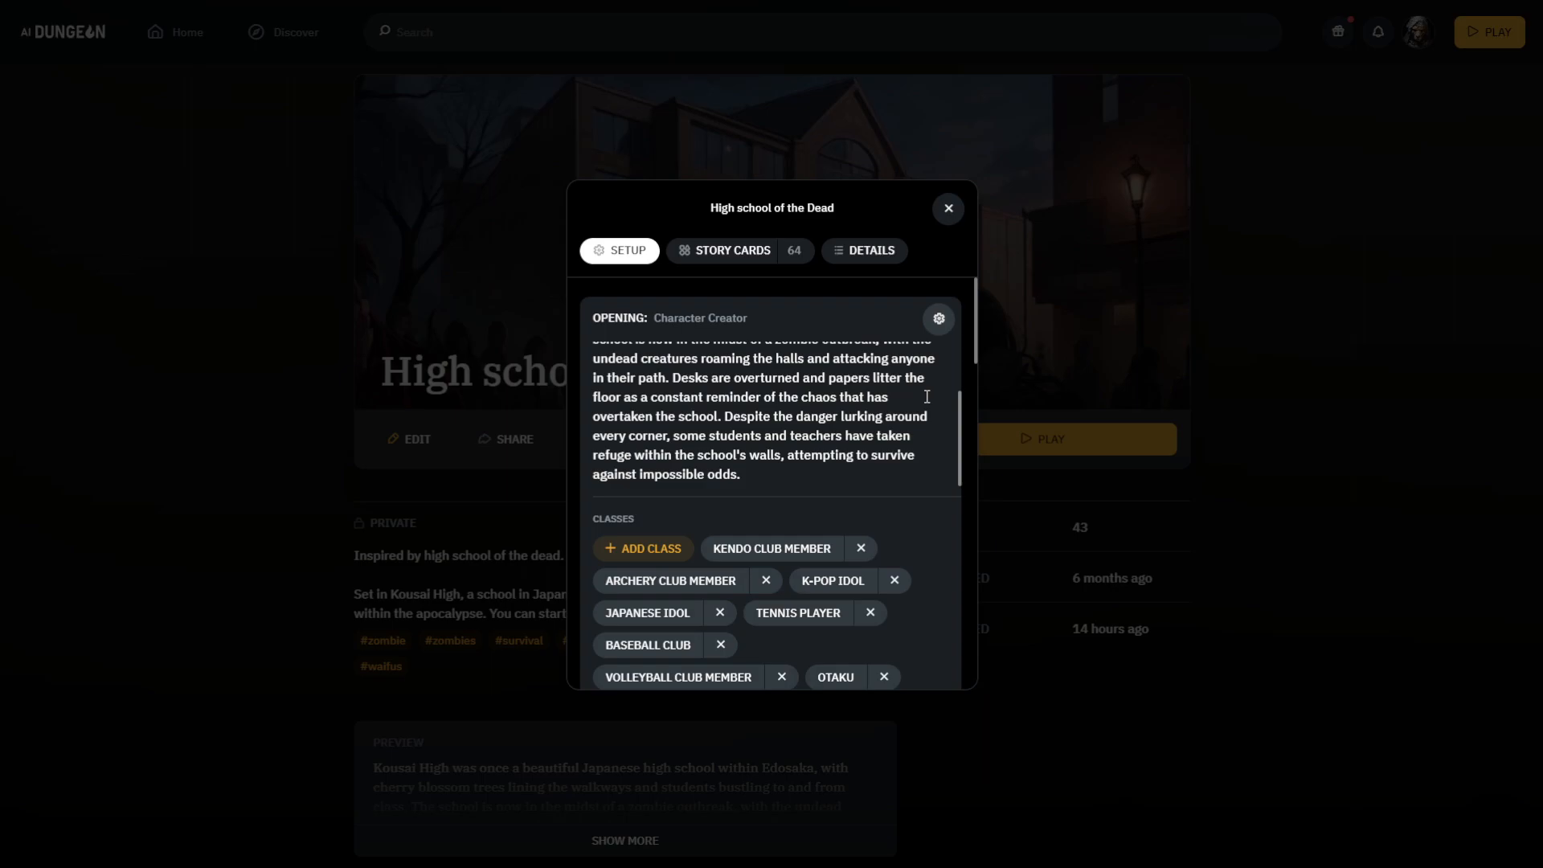
scroll(926, 396, down, 3)
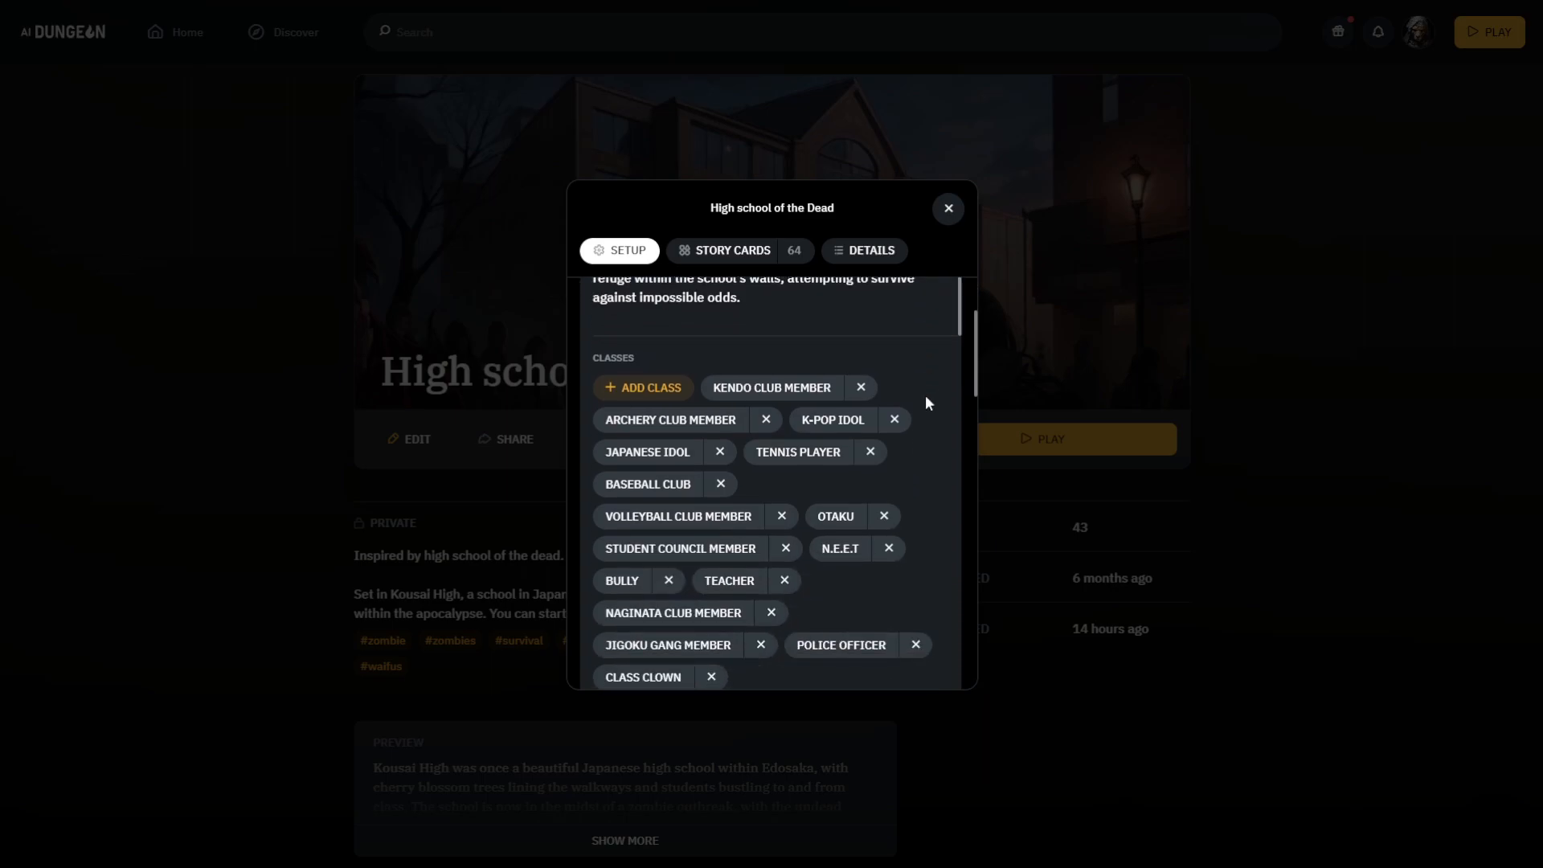
scroll(713, 400, down, 10)
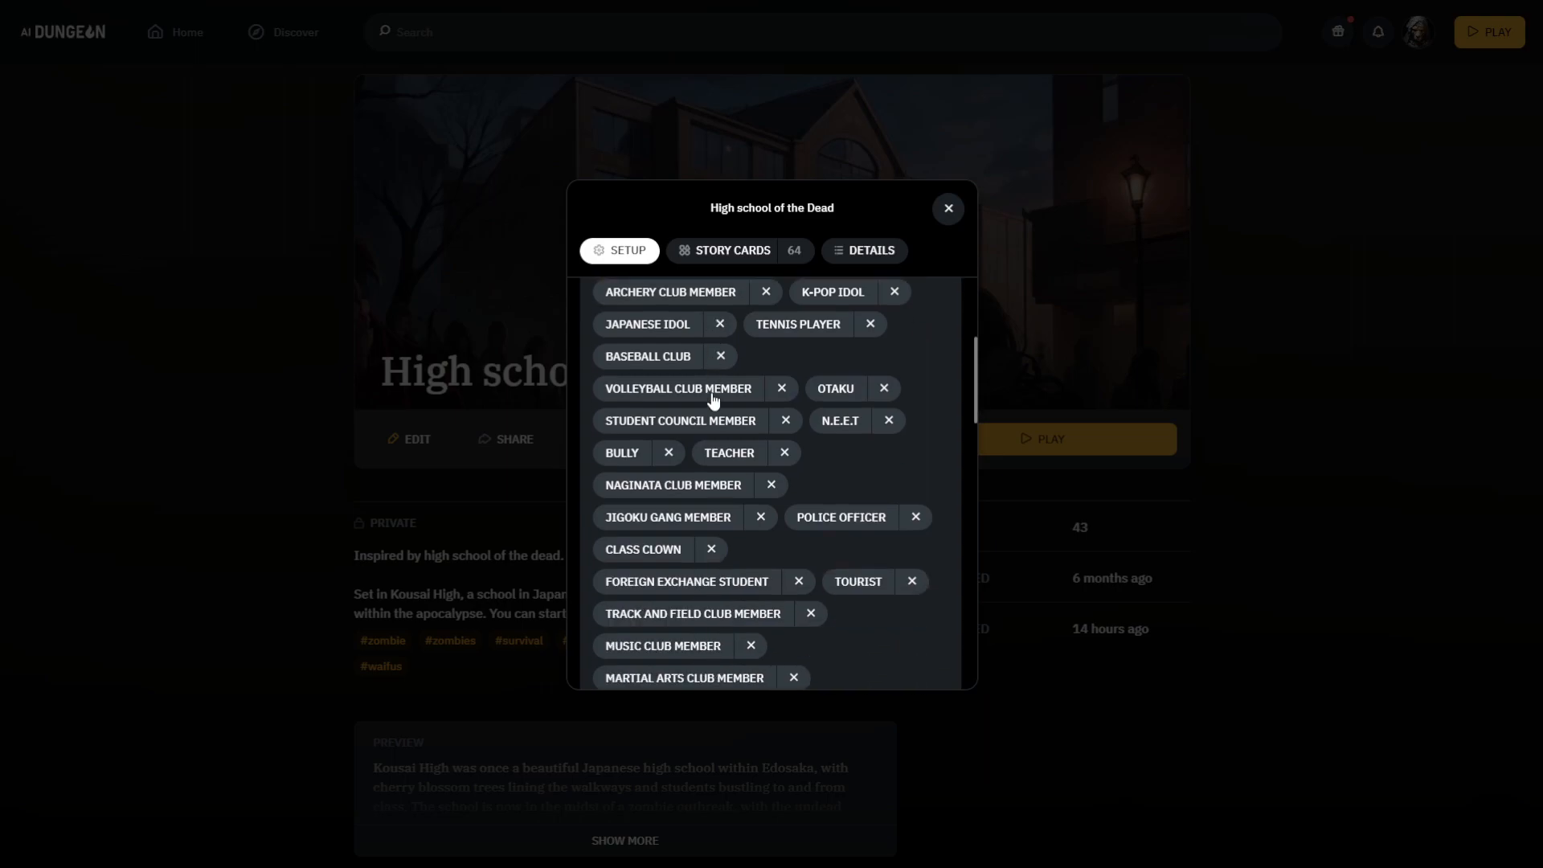
scroll(711, 399, down, 10)
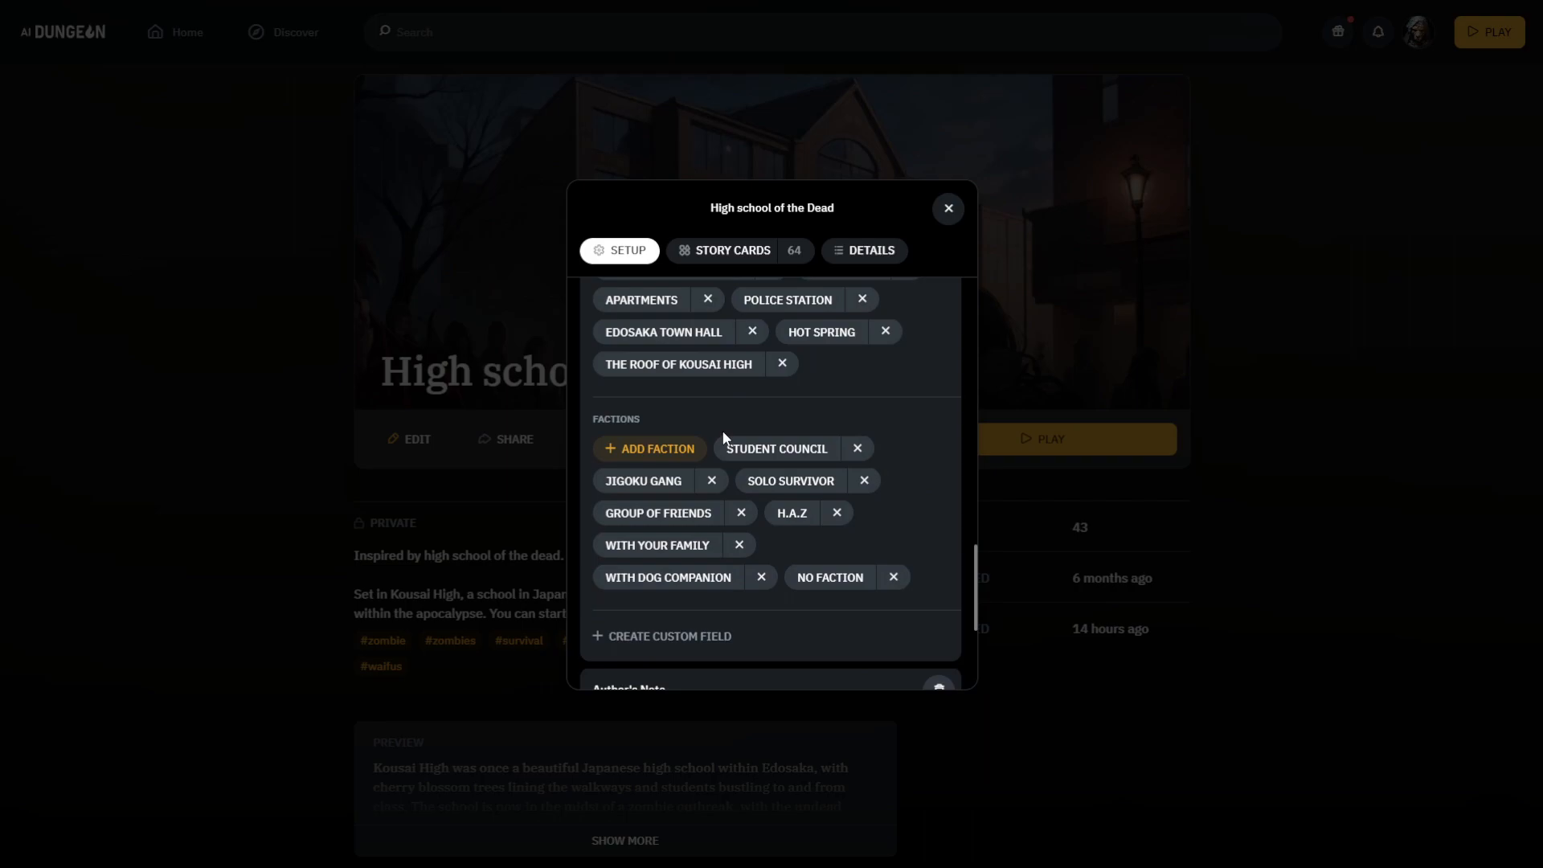
Step: Create a custom field named "Guilds" below the factions in the Character Creator opening
scroll(728, 434, down, 2)
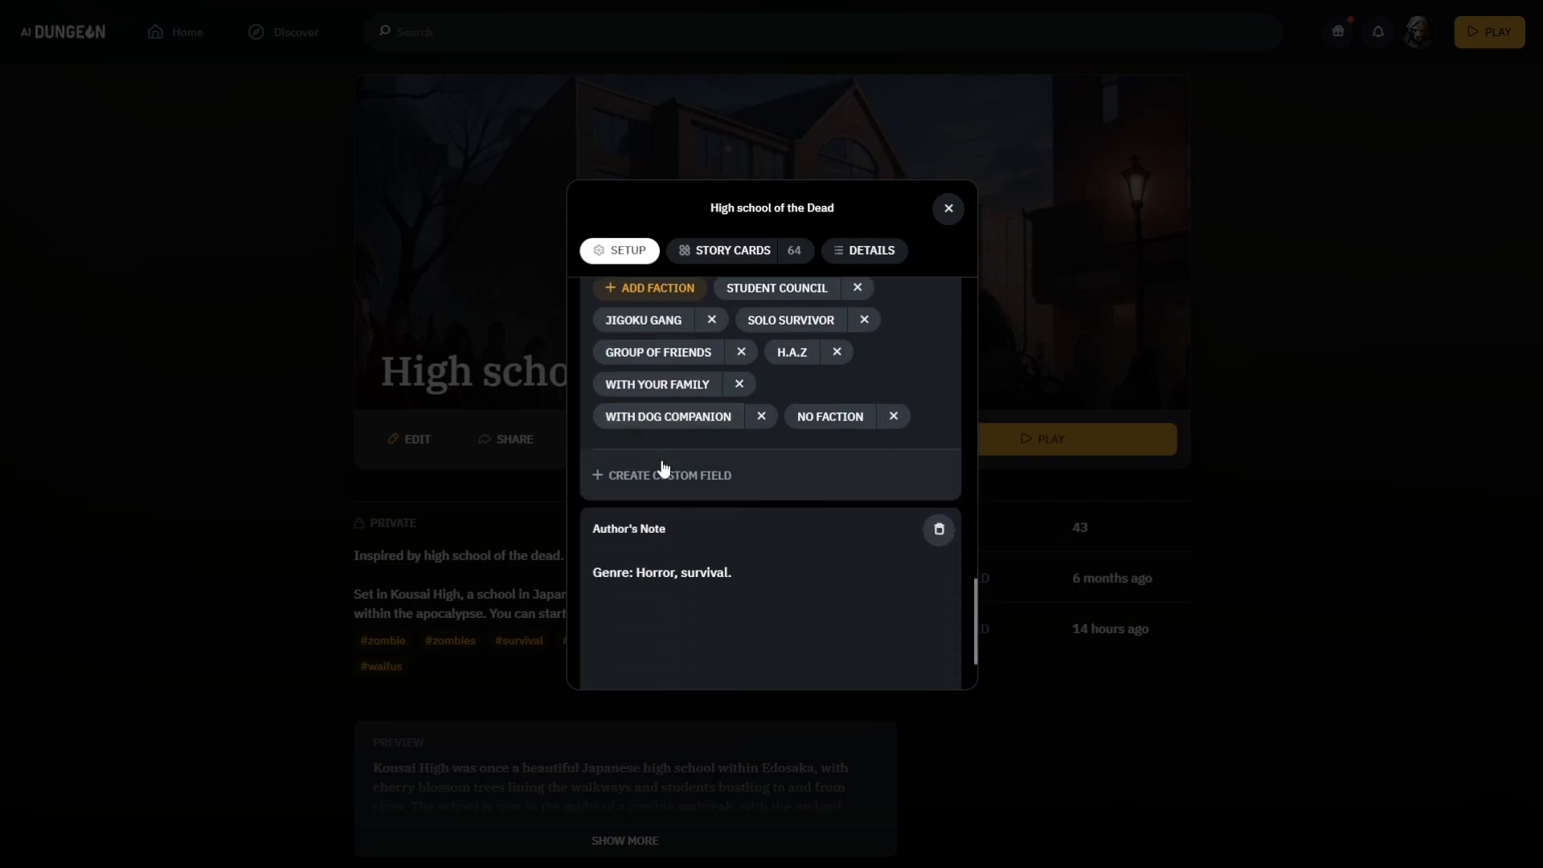
click(707, 480)
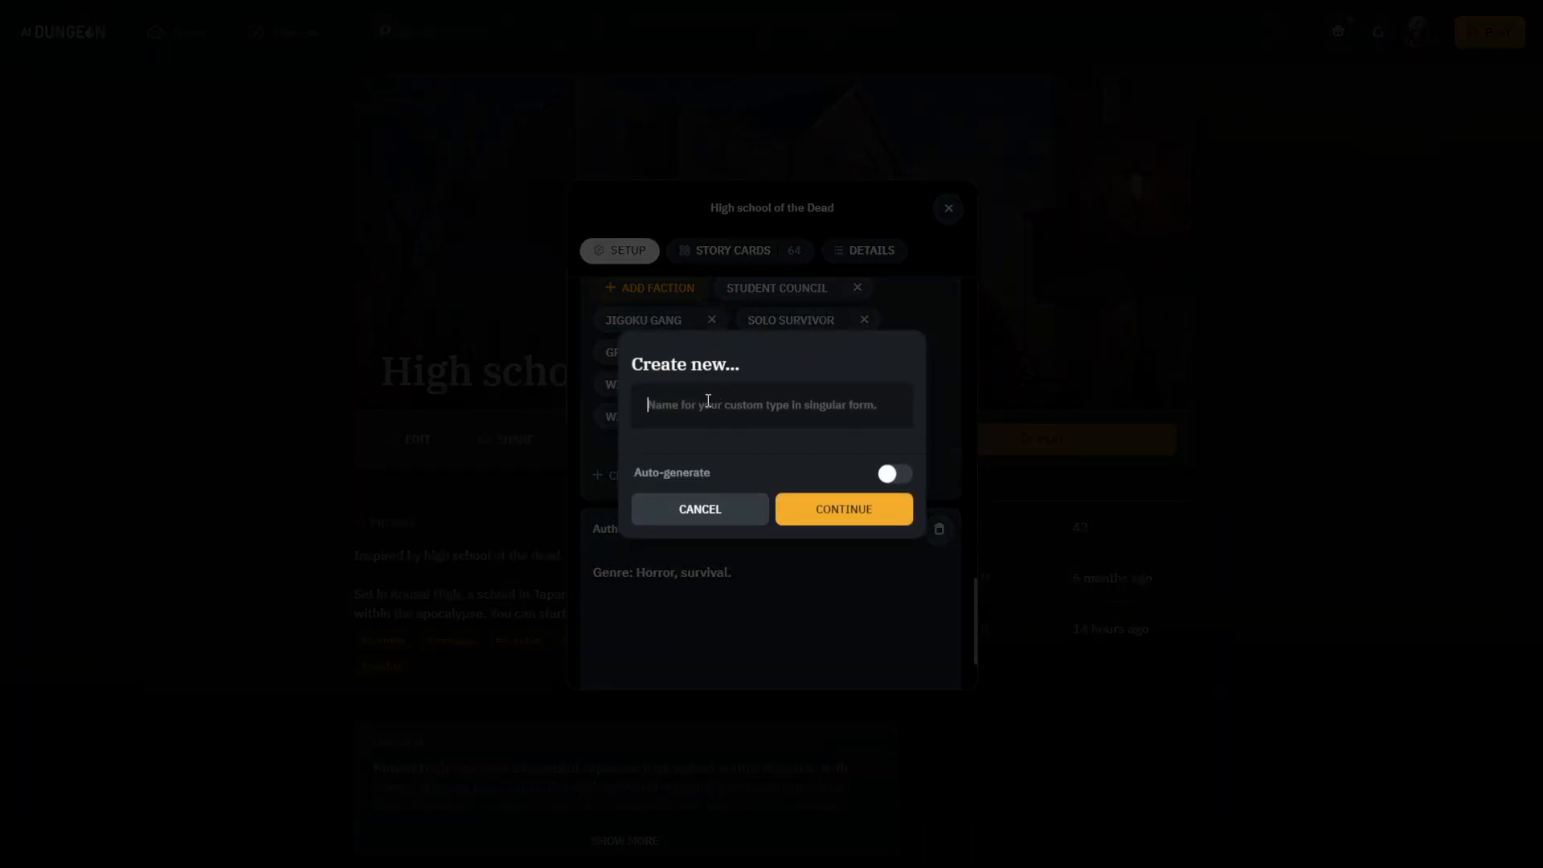
text(Guilds)
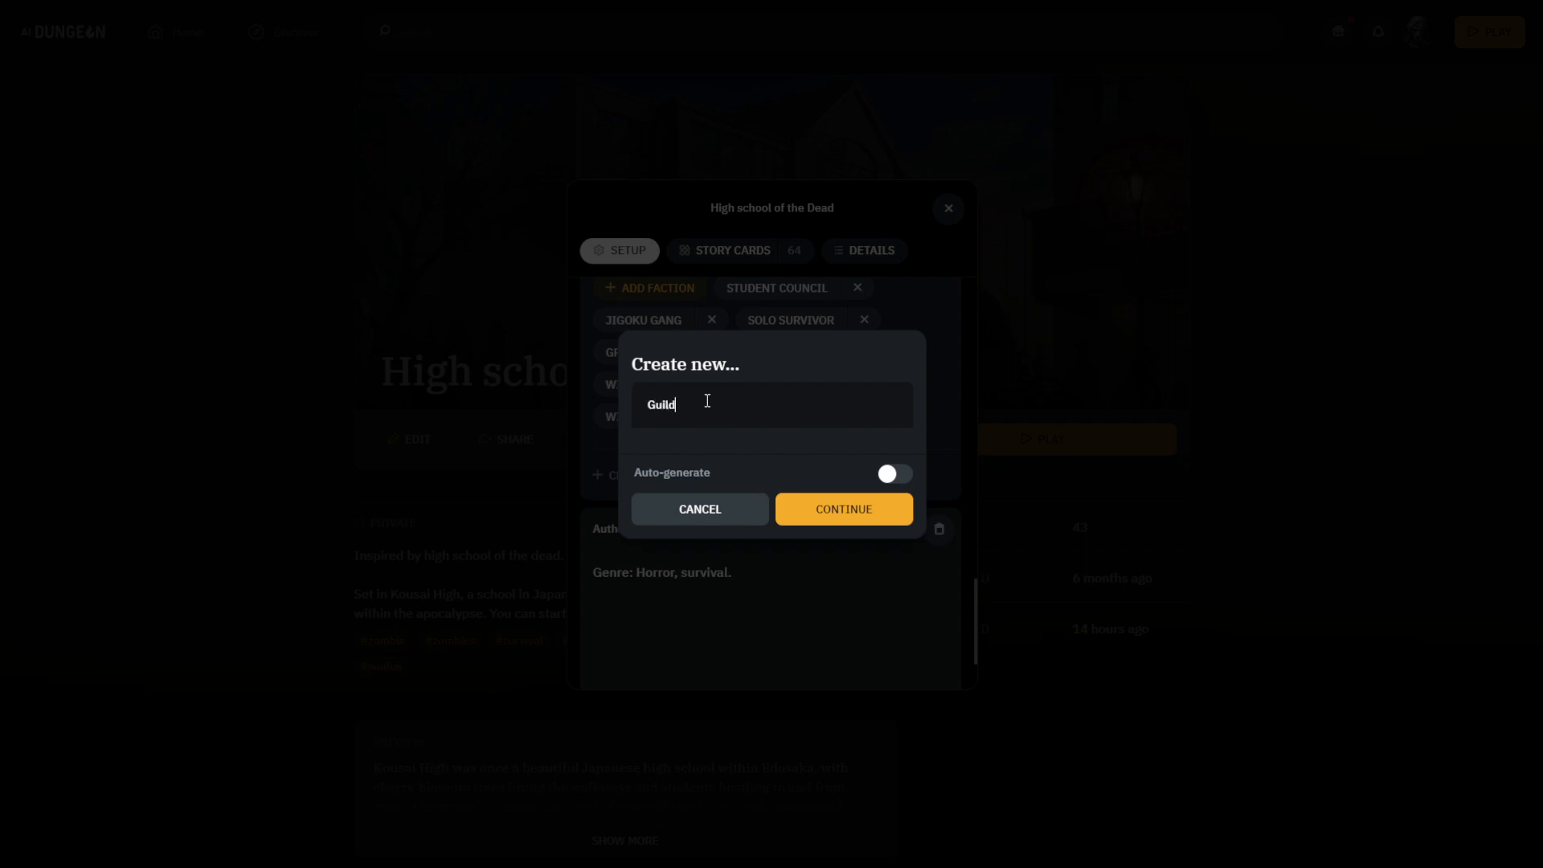
click(847, 520)
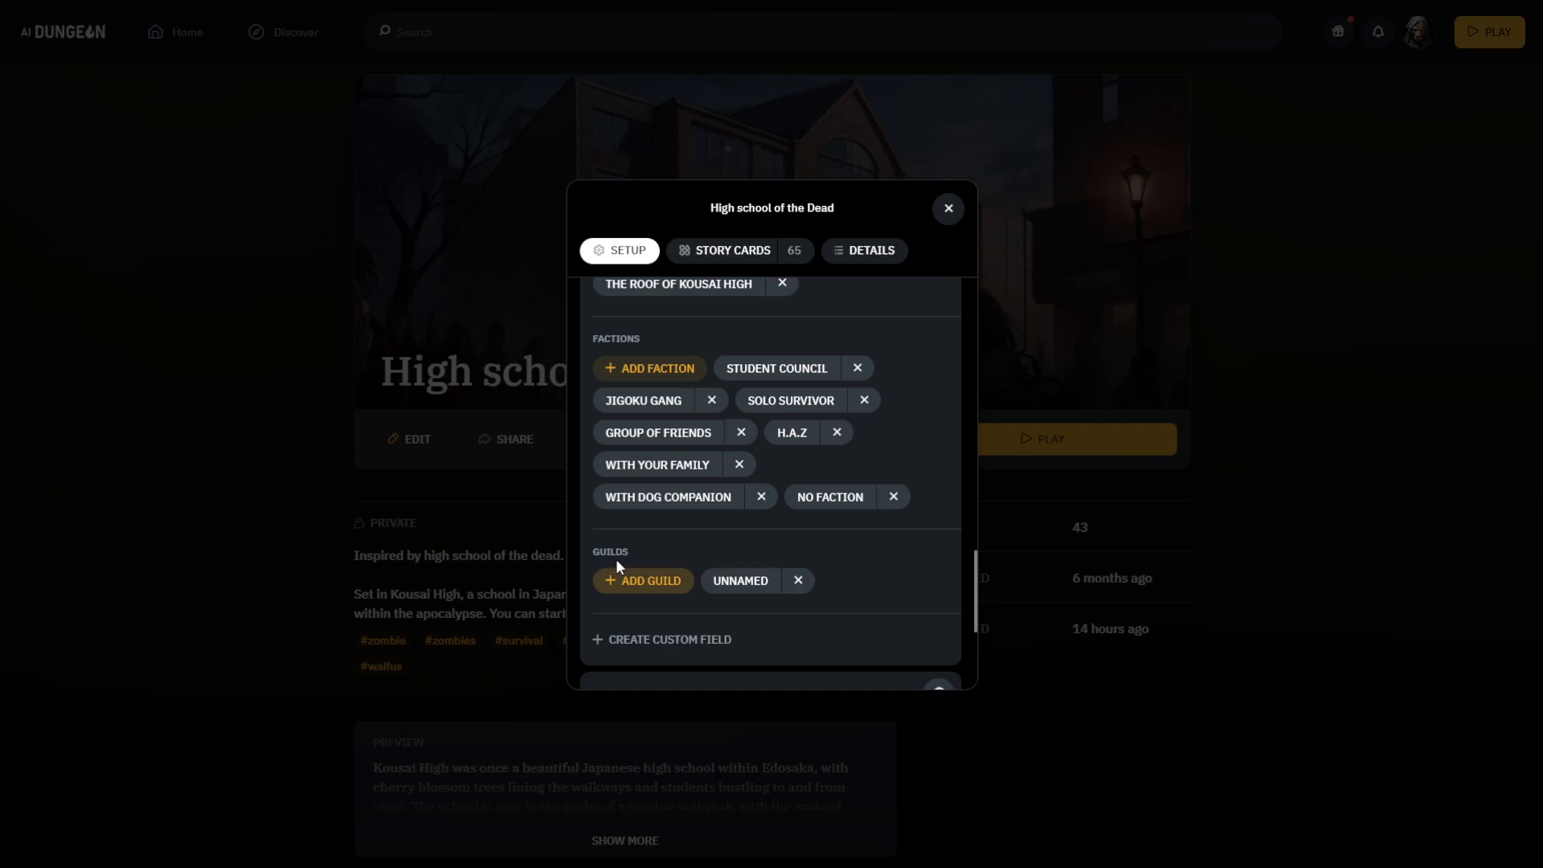
Step: Add another guild, save one with the title "Shanty guild", and remove the unnamed guild from the Guilds field
scroll(627, 556, down, 1)
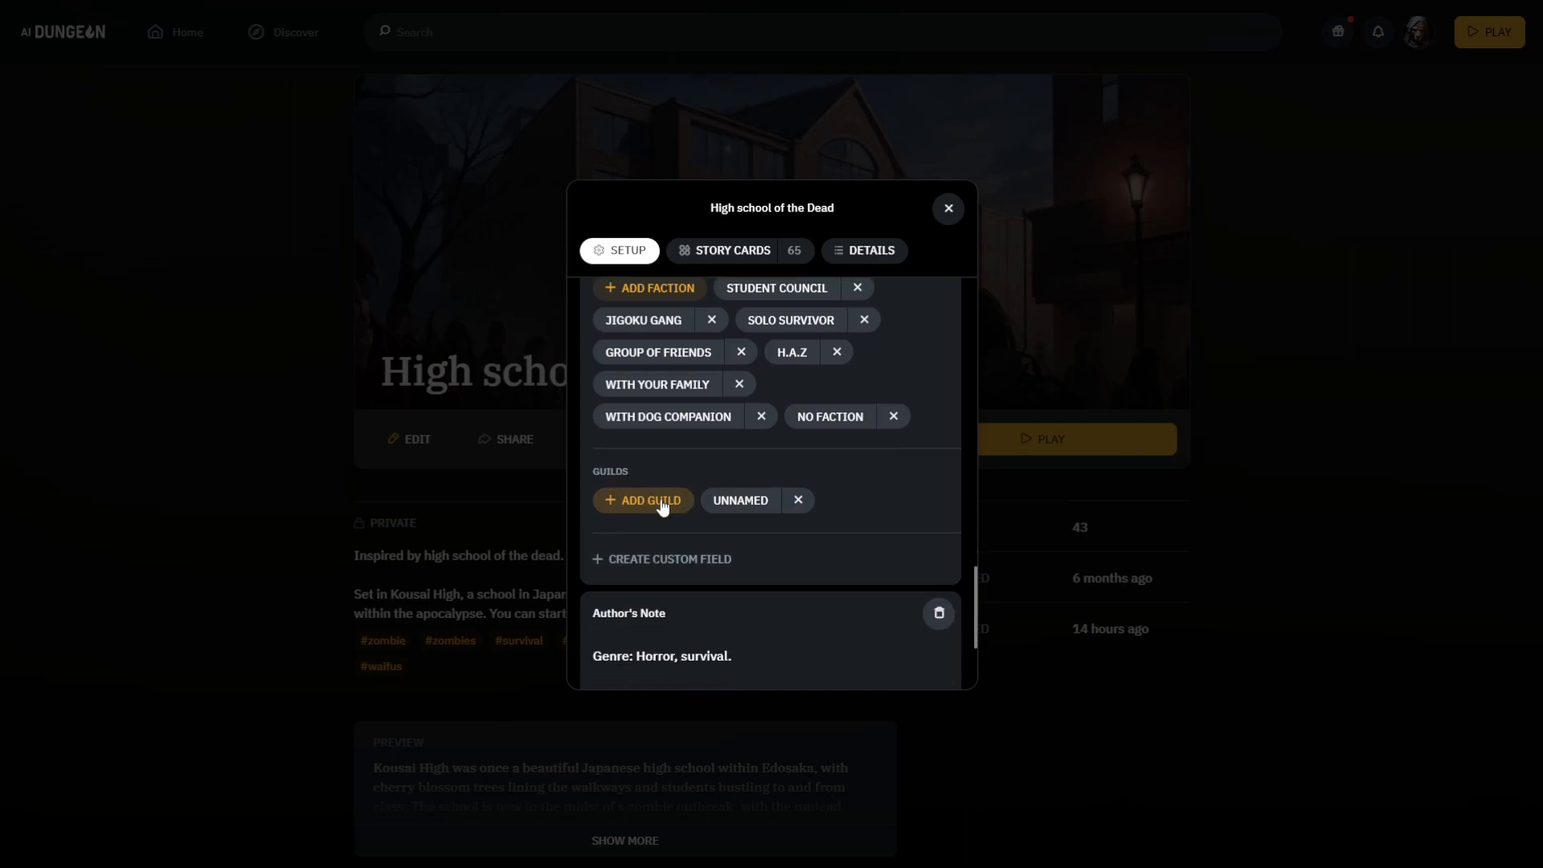
click(655, 502)
click(649, 558)
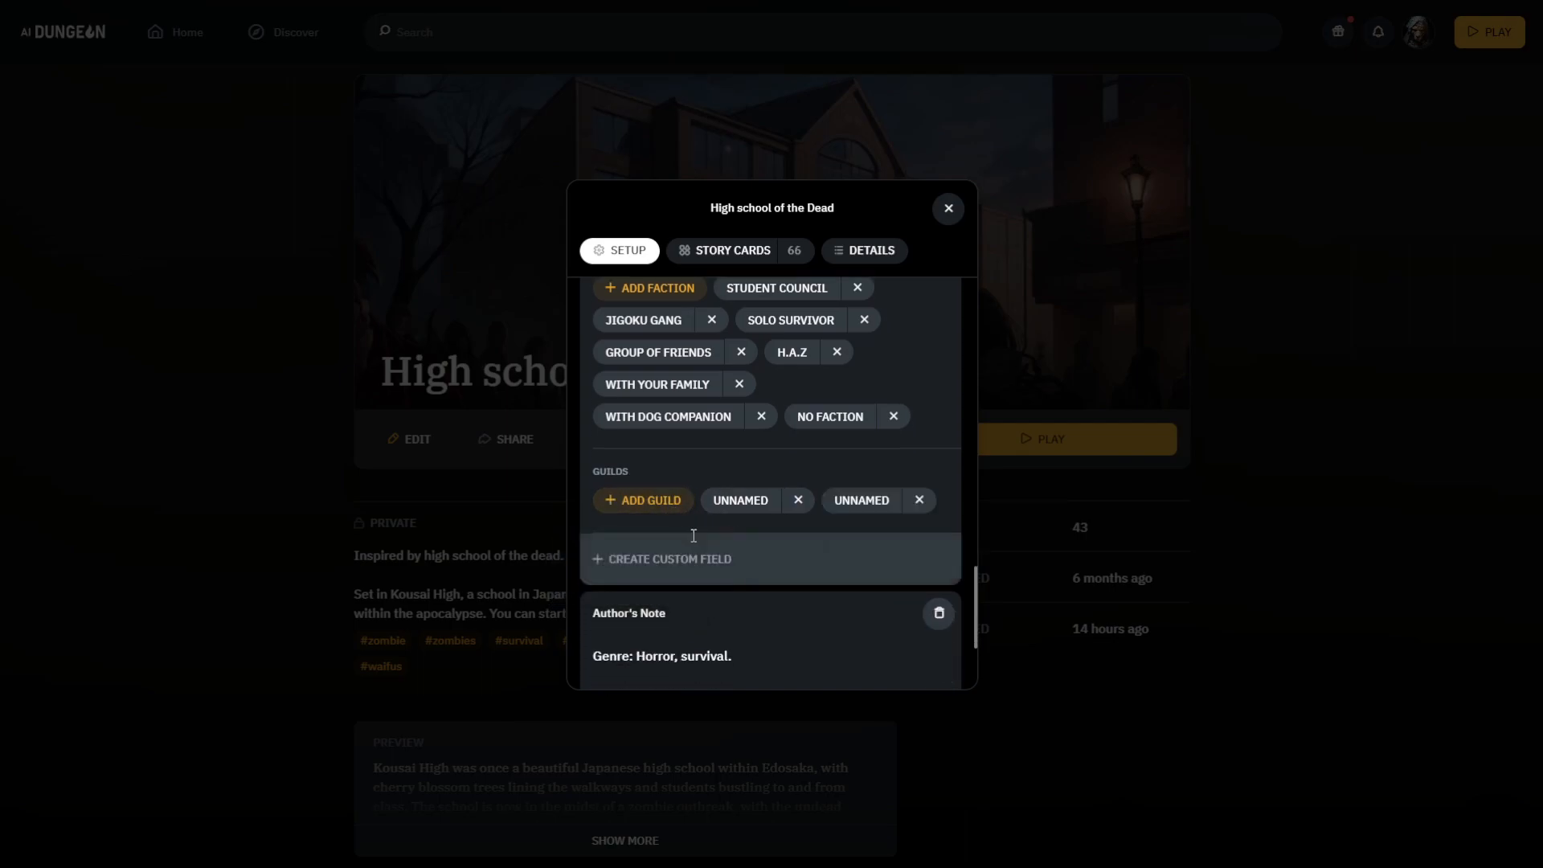
click(675, 425)
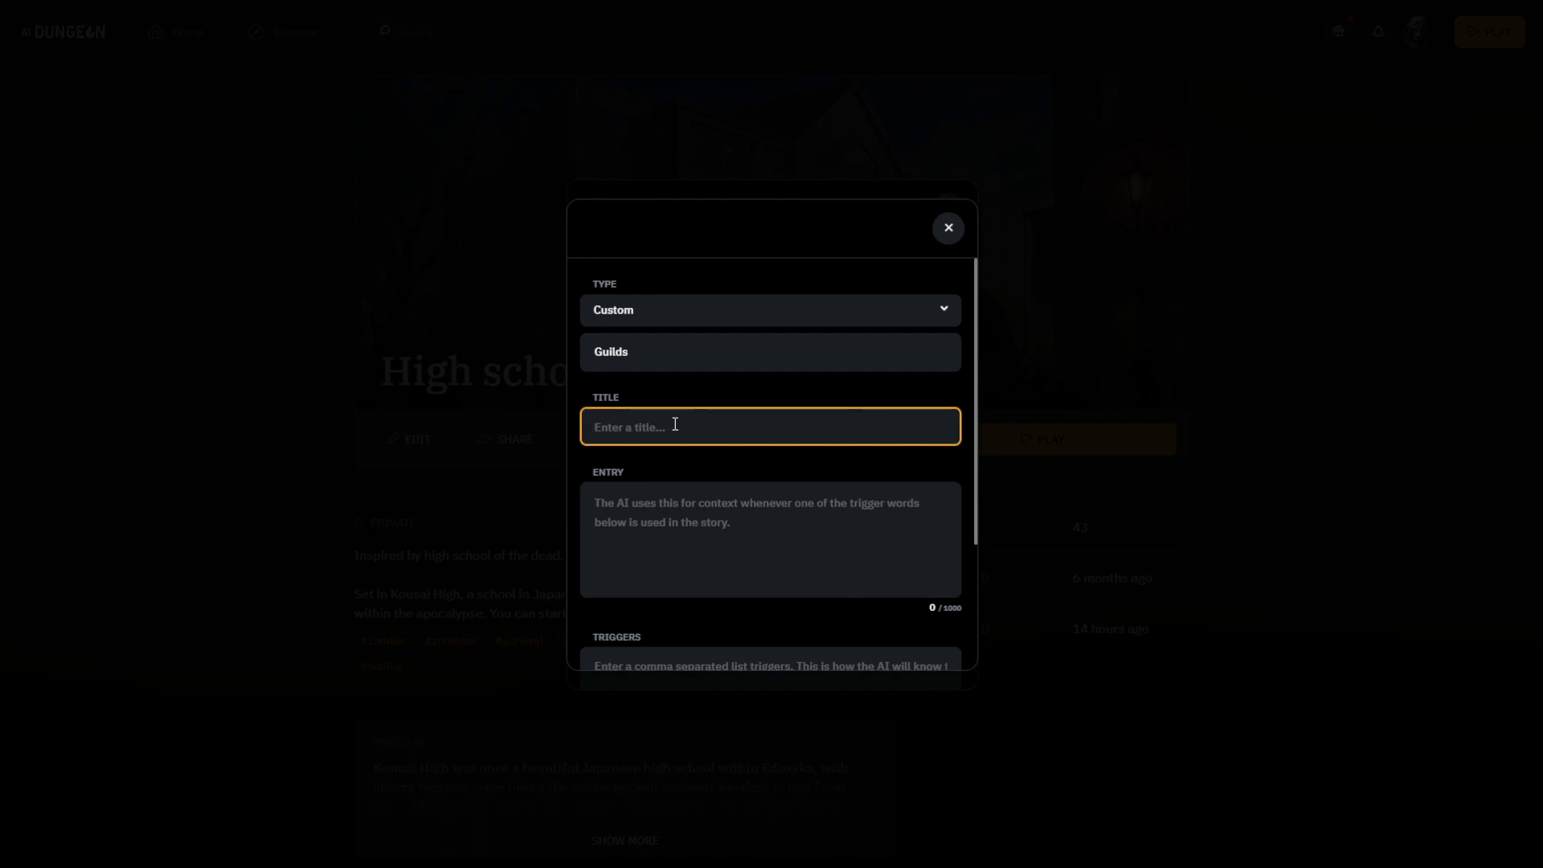
text(Shanty guild)
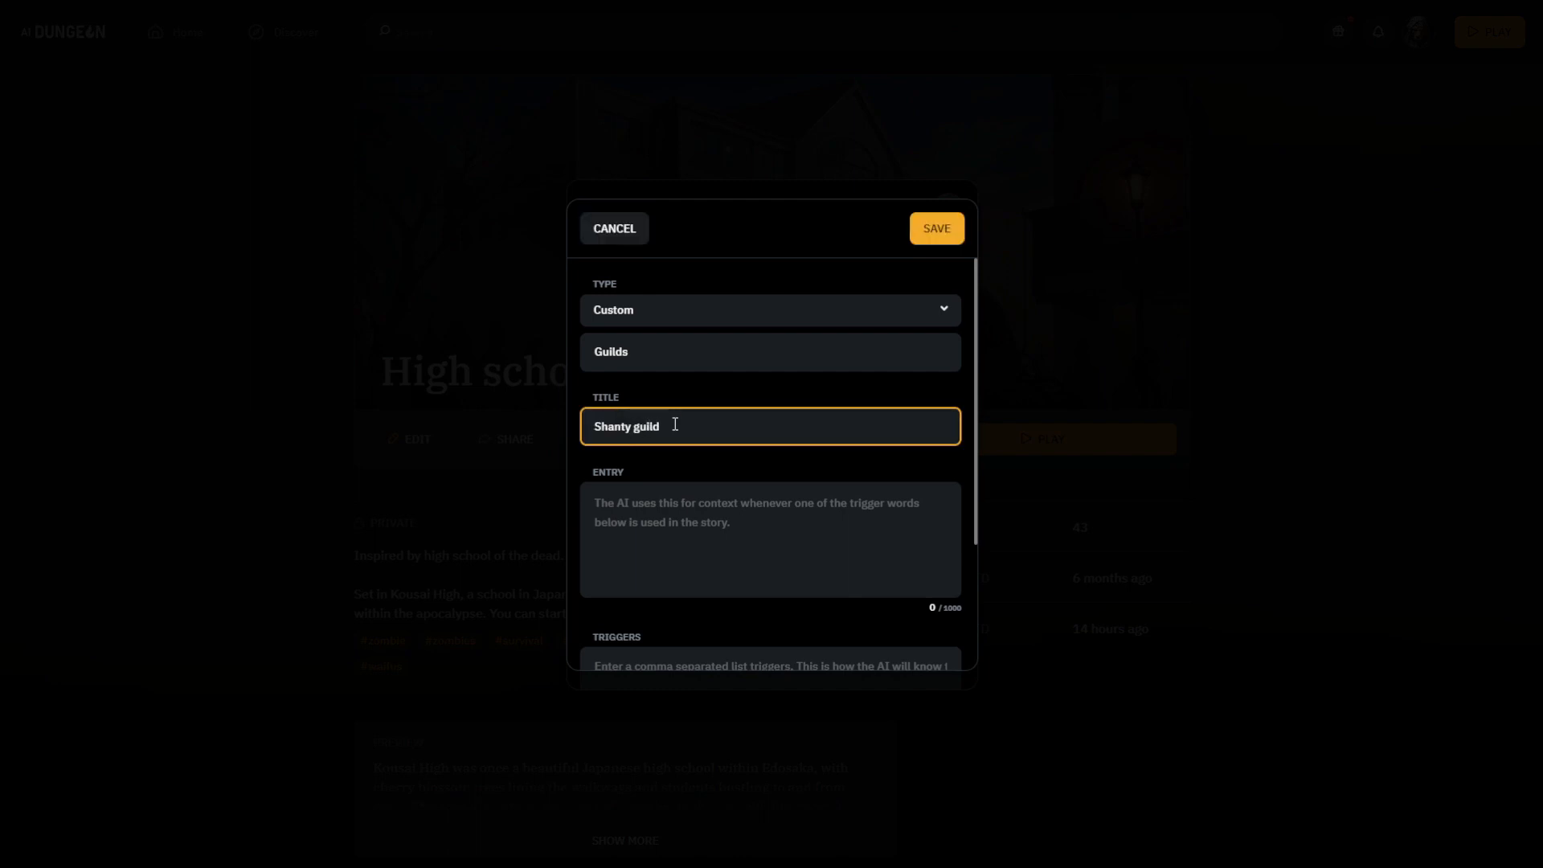
click(946, 234)
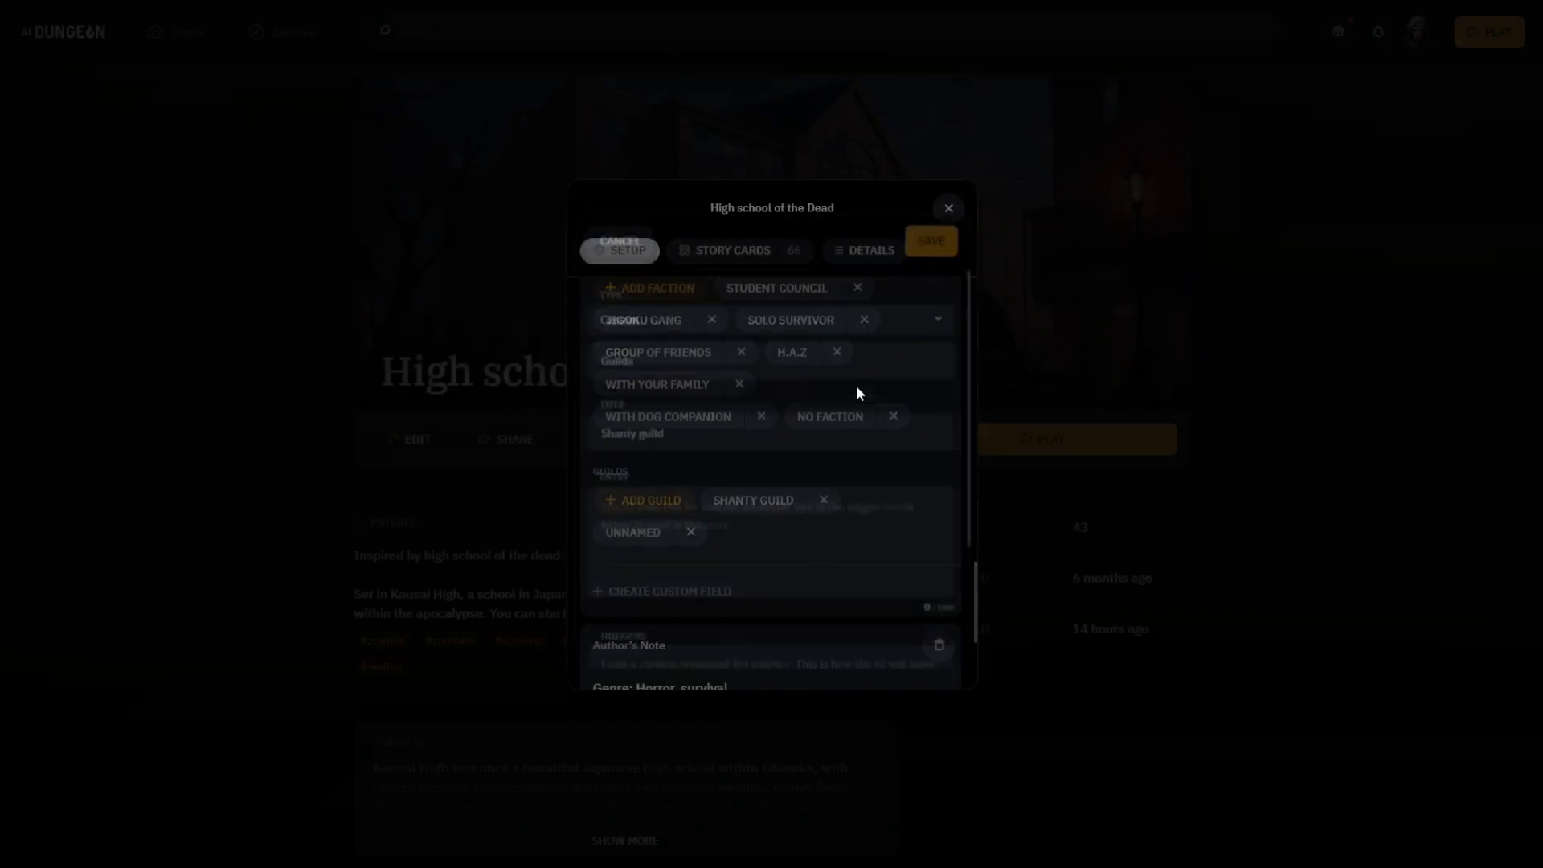
click(690, 531)
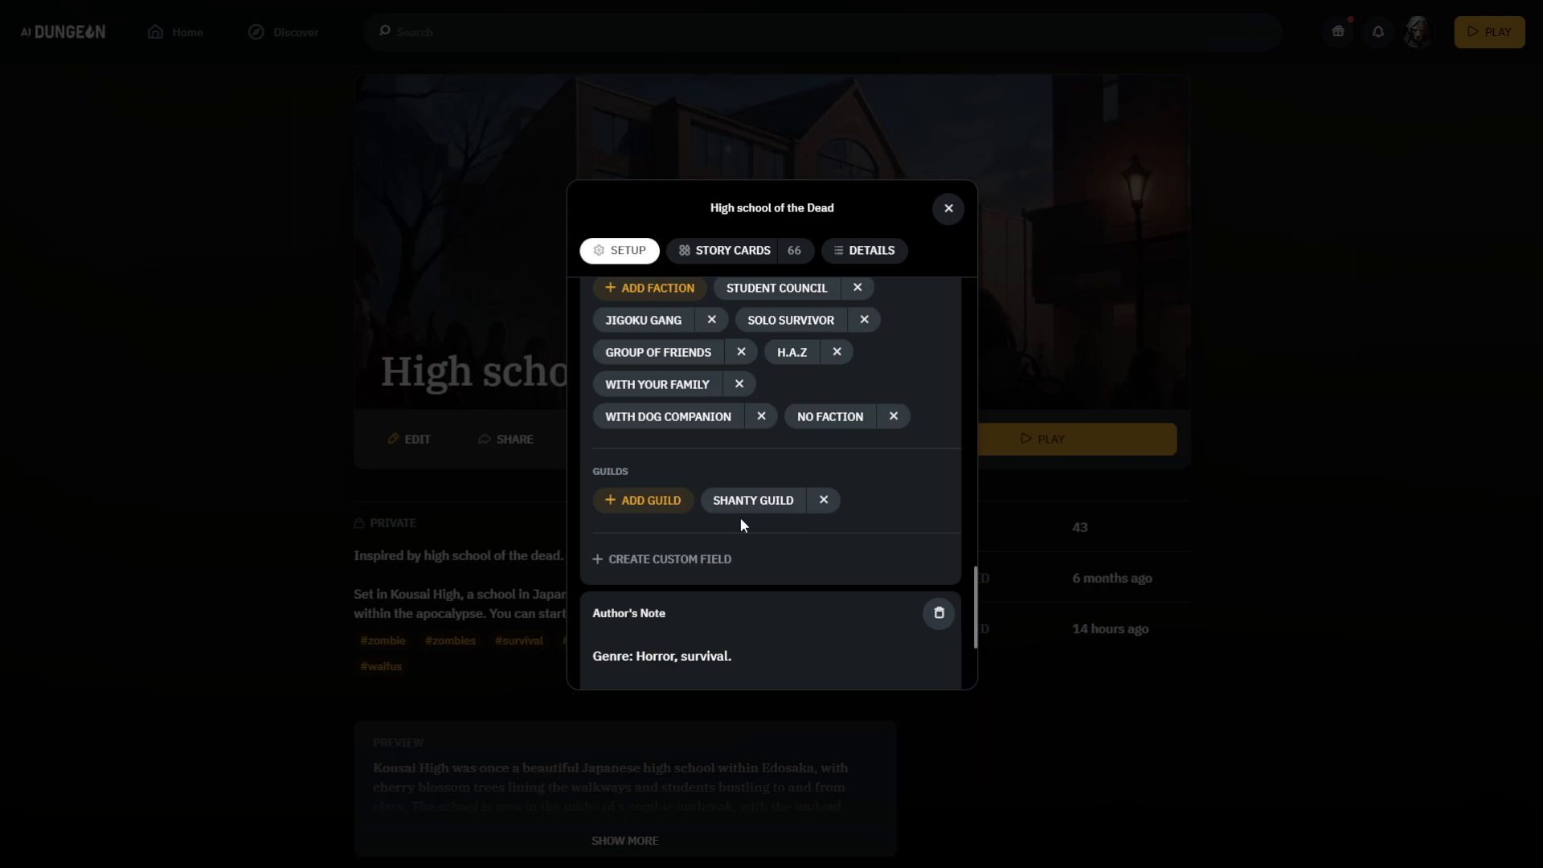
Step: Create a story card of type Class titled "Baron" and check it among the classes in the scenario's setup
scroll(741, 518, down, 1)
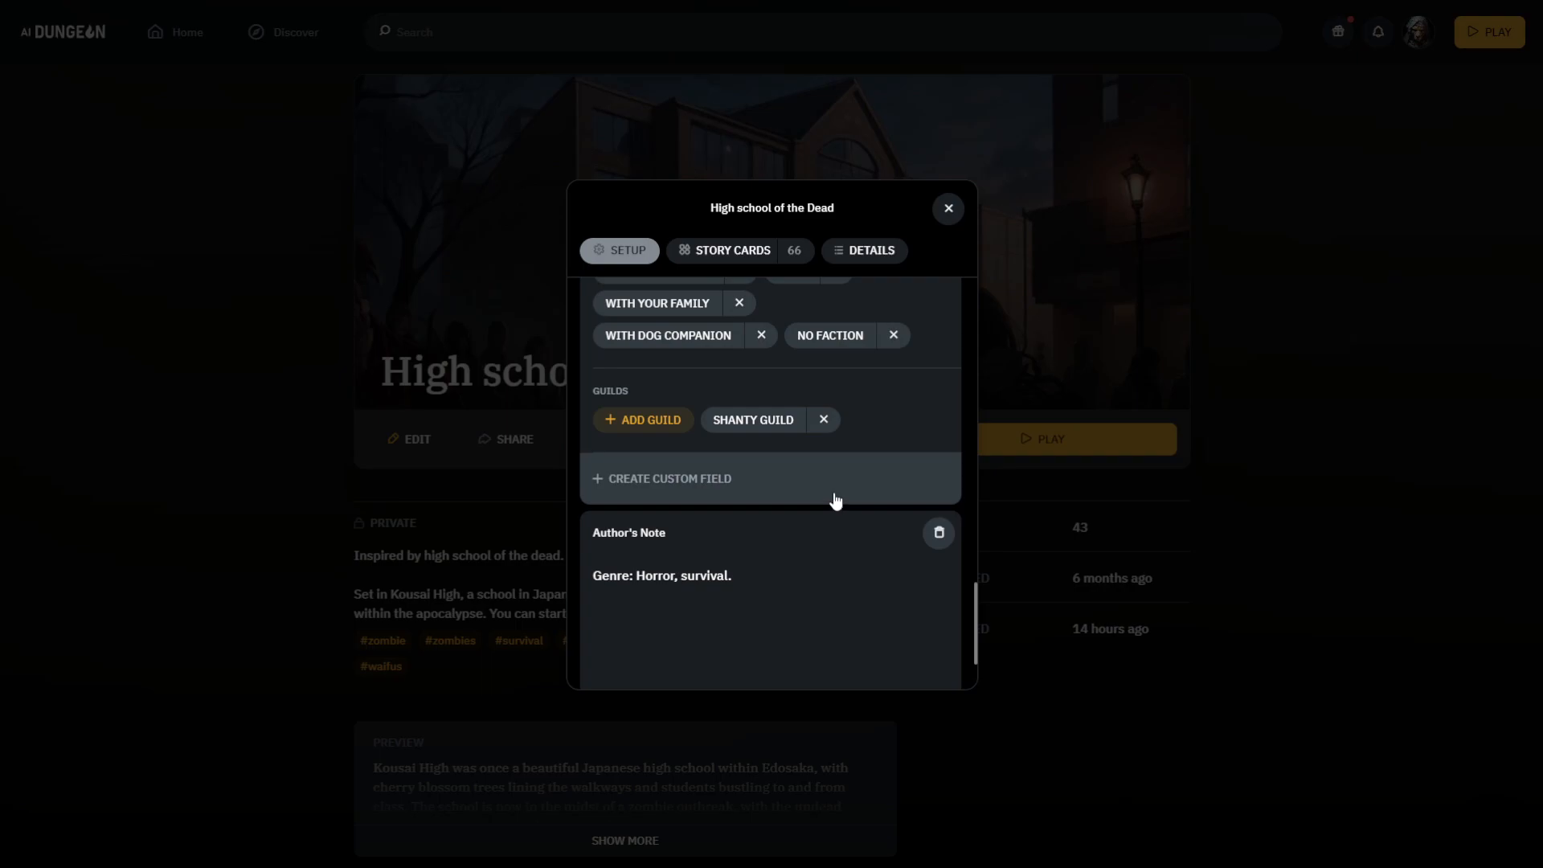
click(728, 248)
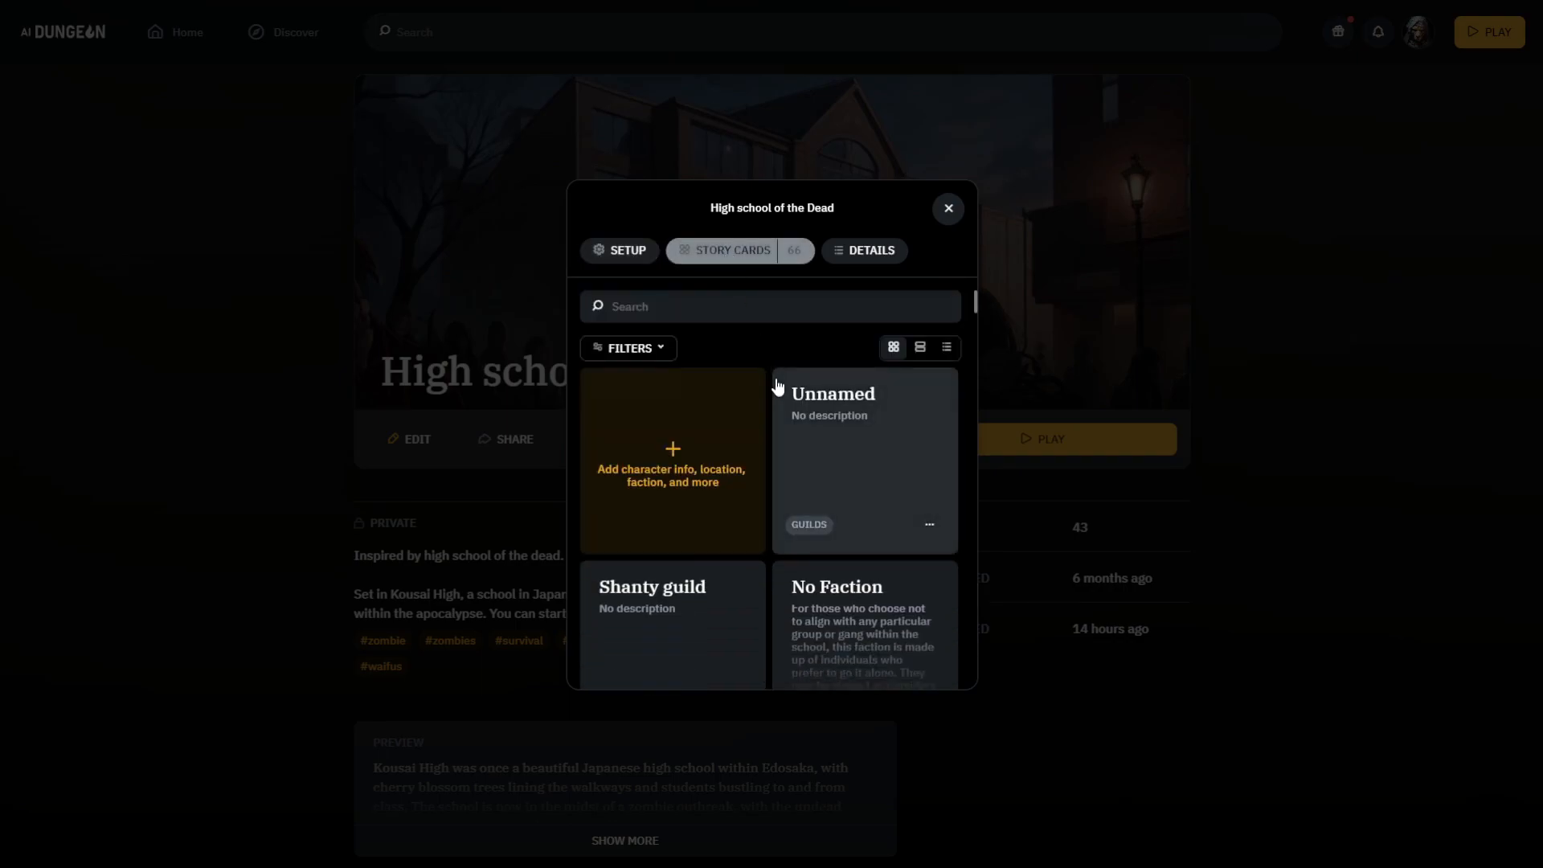
scroll(771, 388, down, 1)
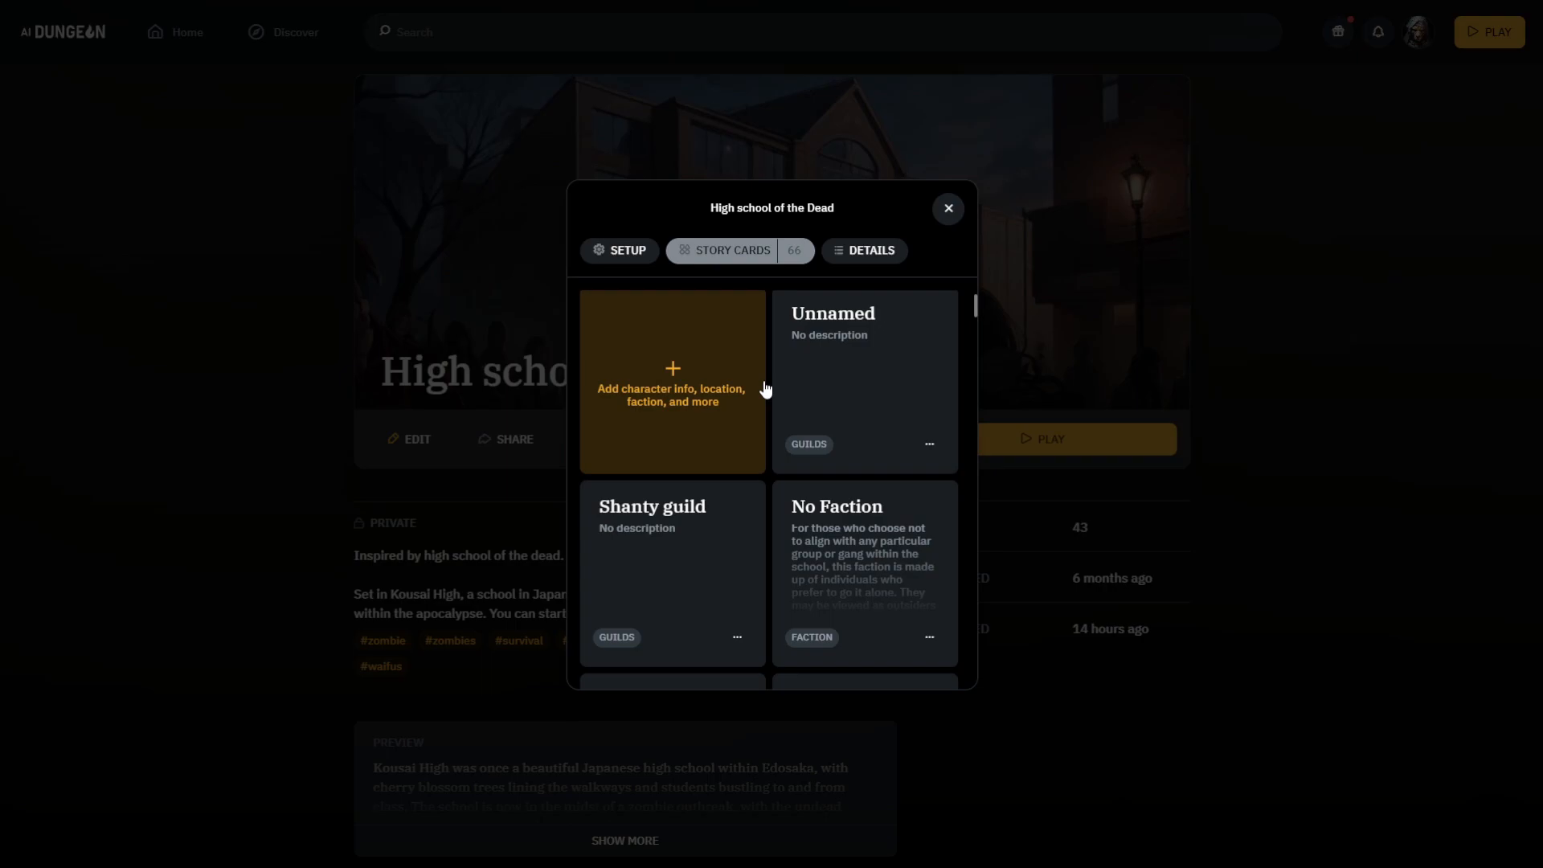
click(692, 378)
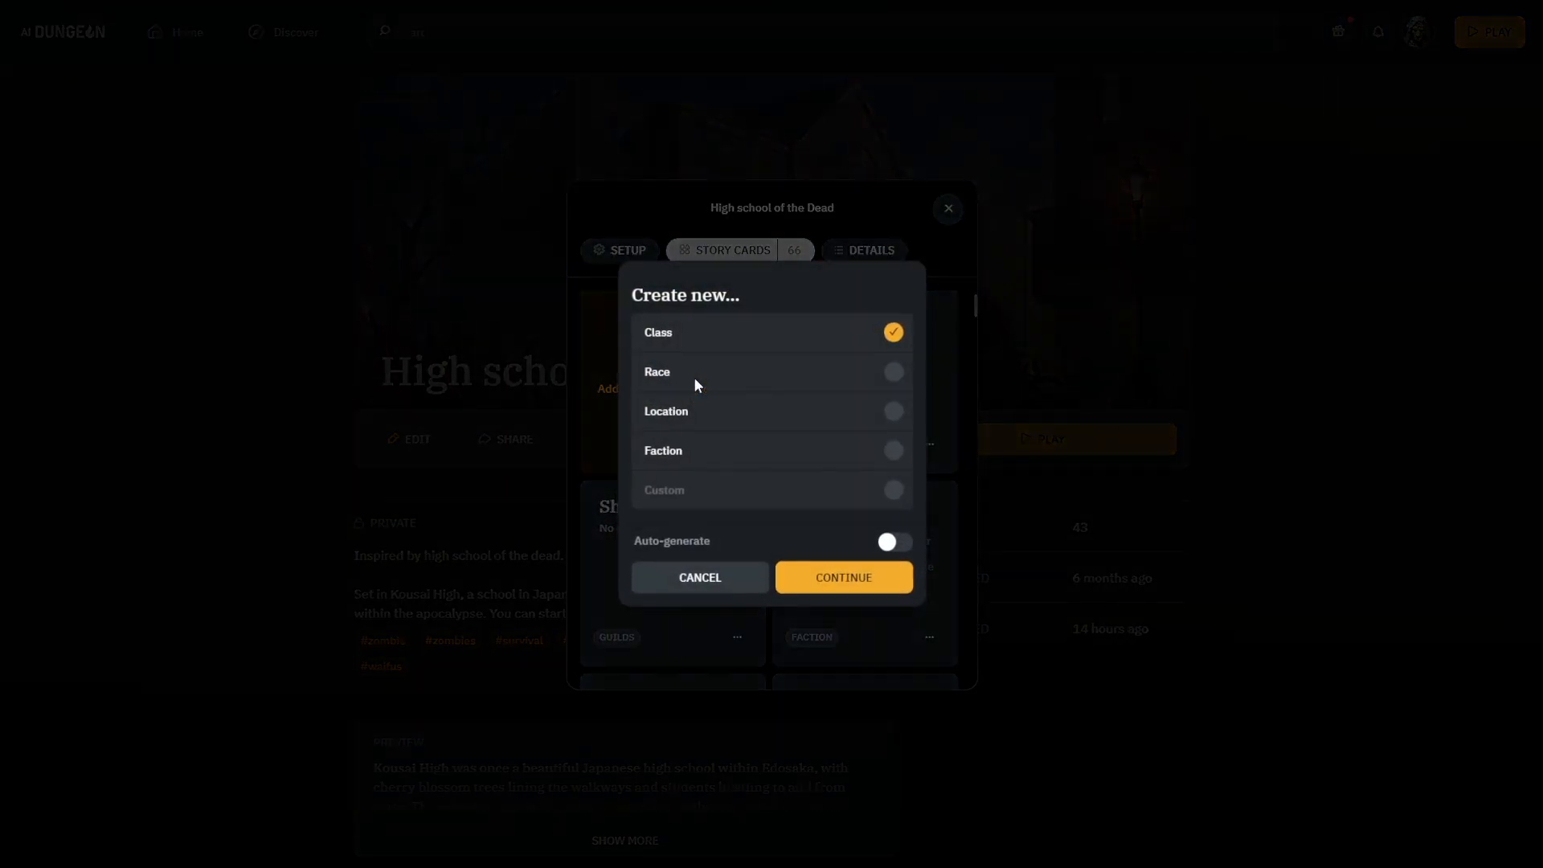
click(836, 580)
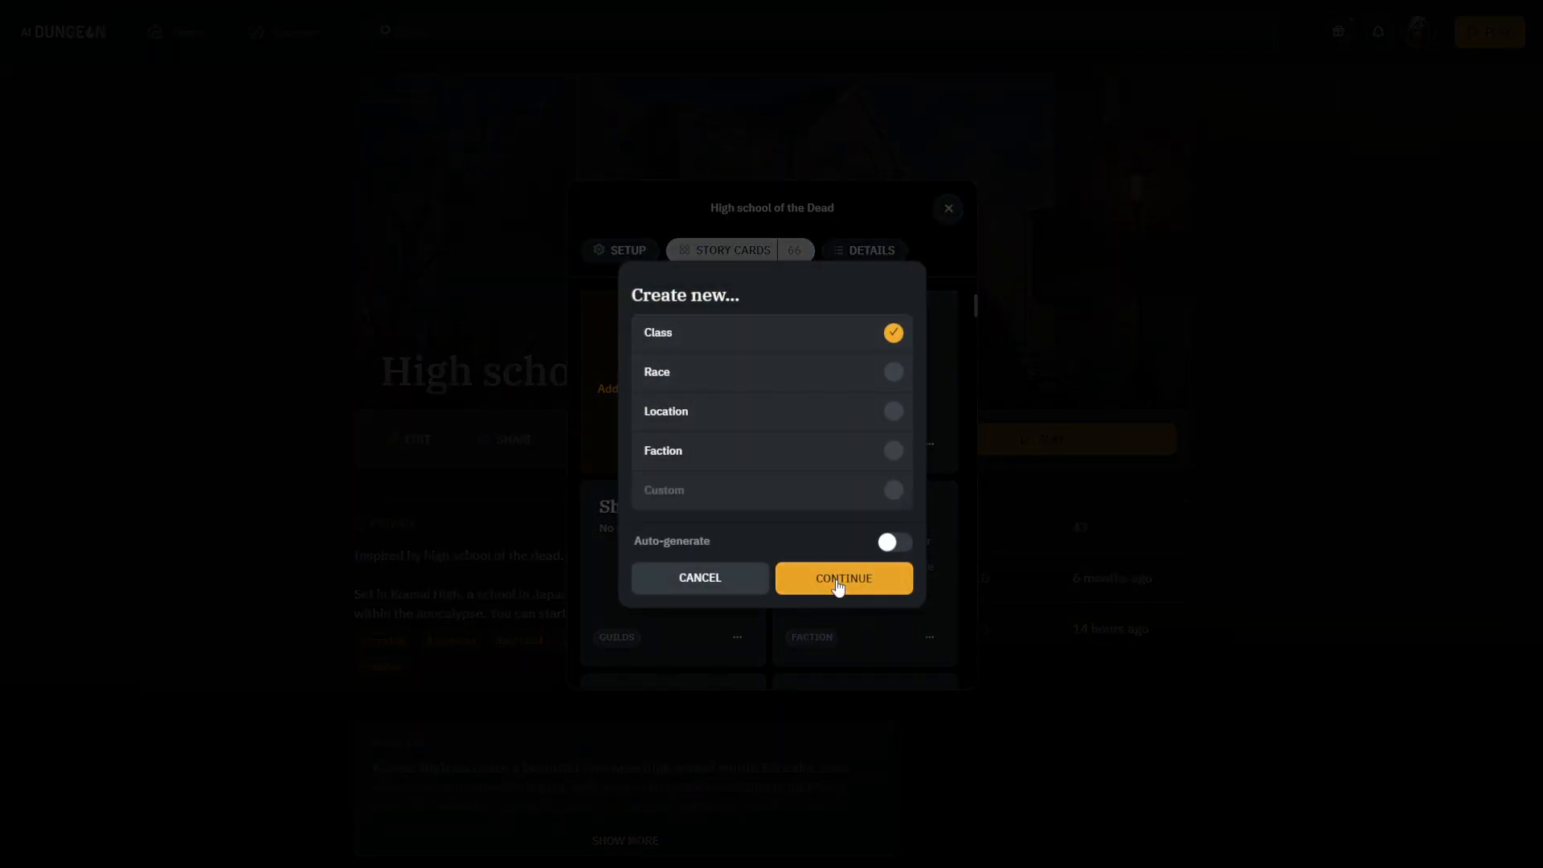
click(745, 390)
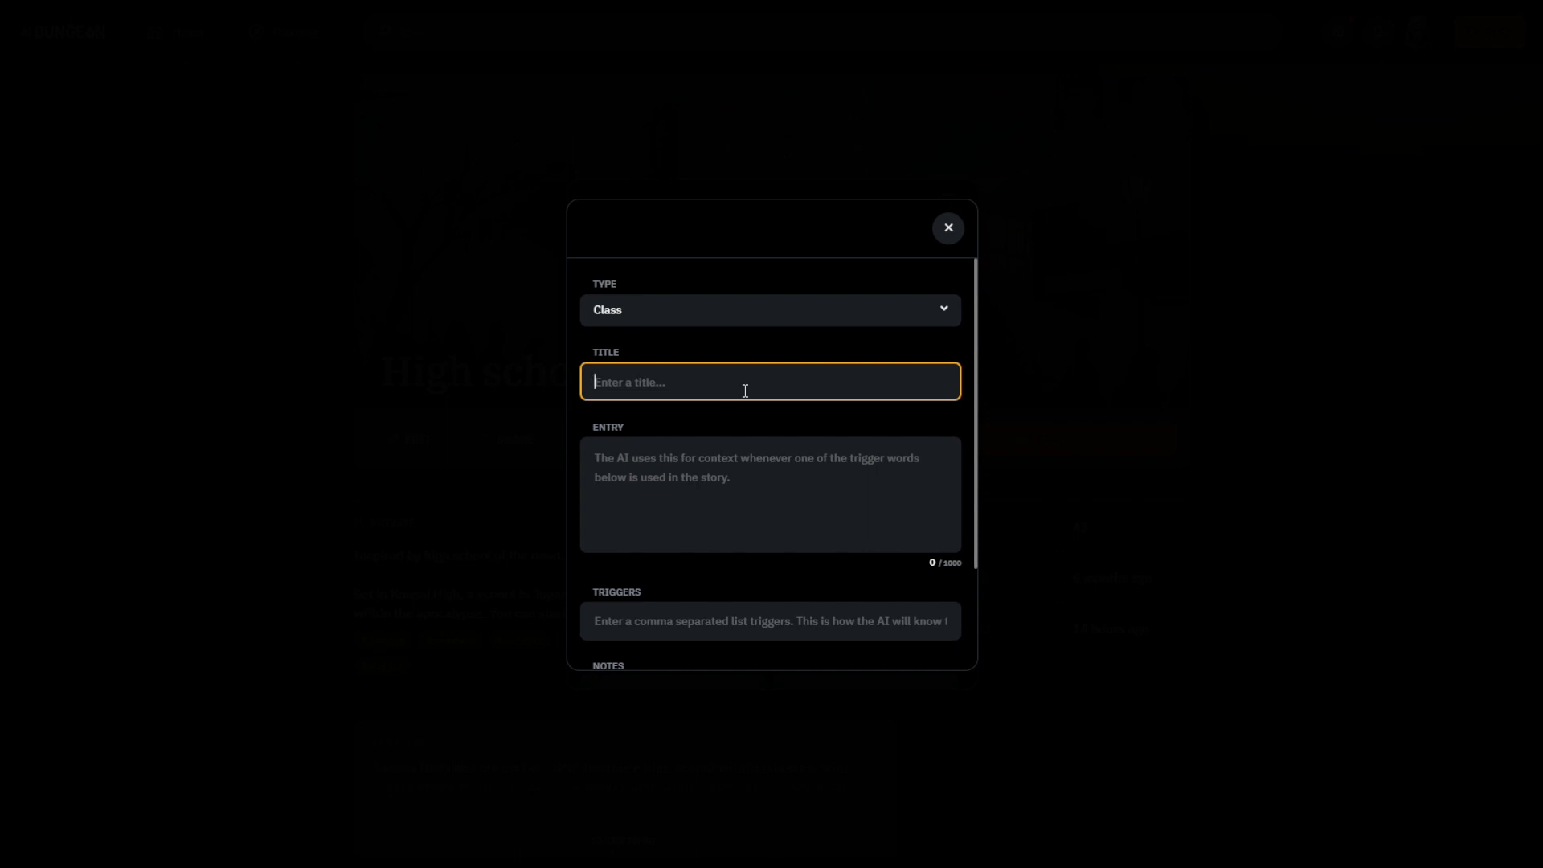
text(Baron)
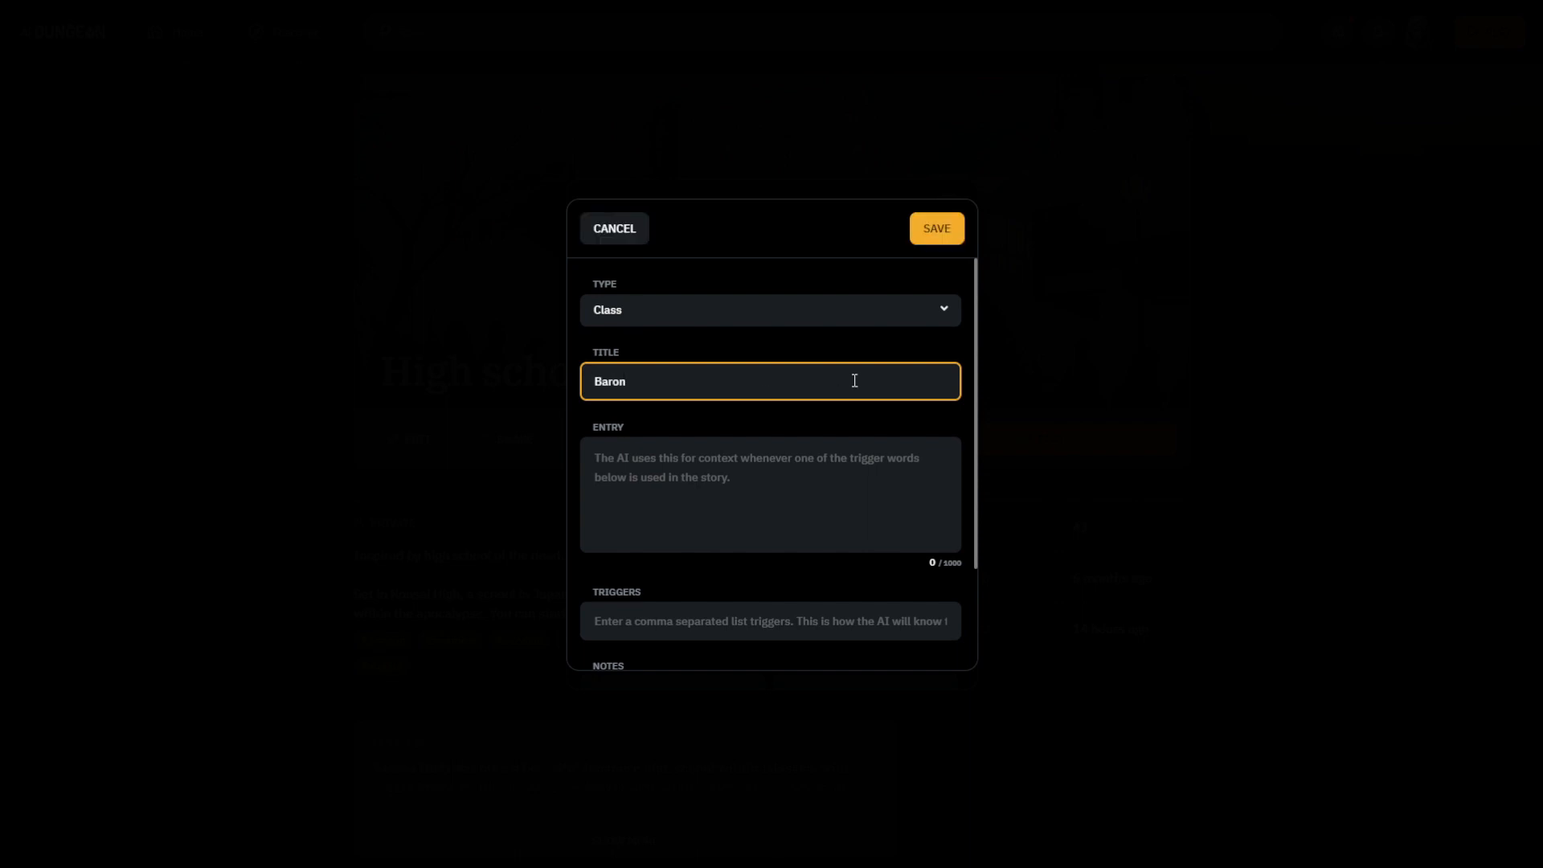
click(956, 228)
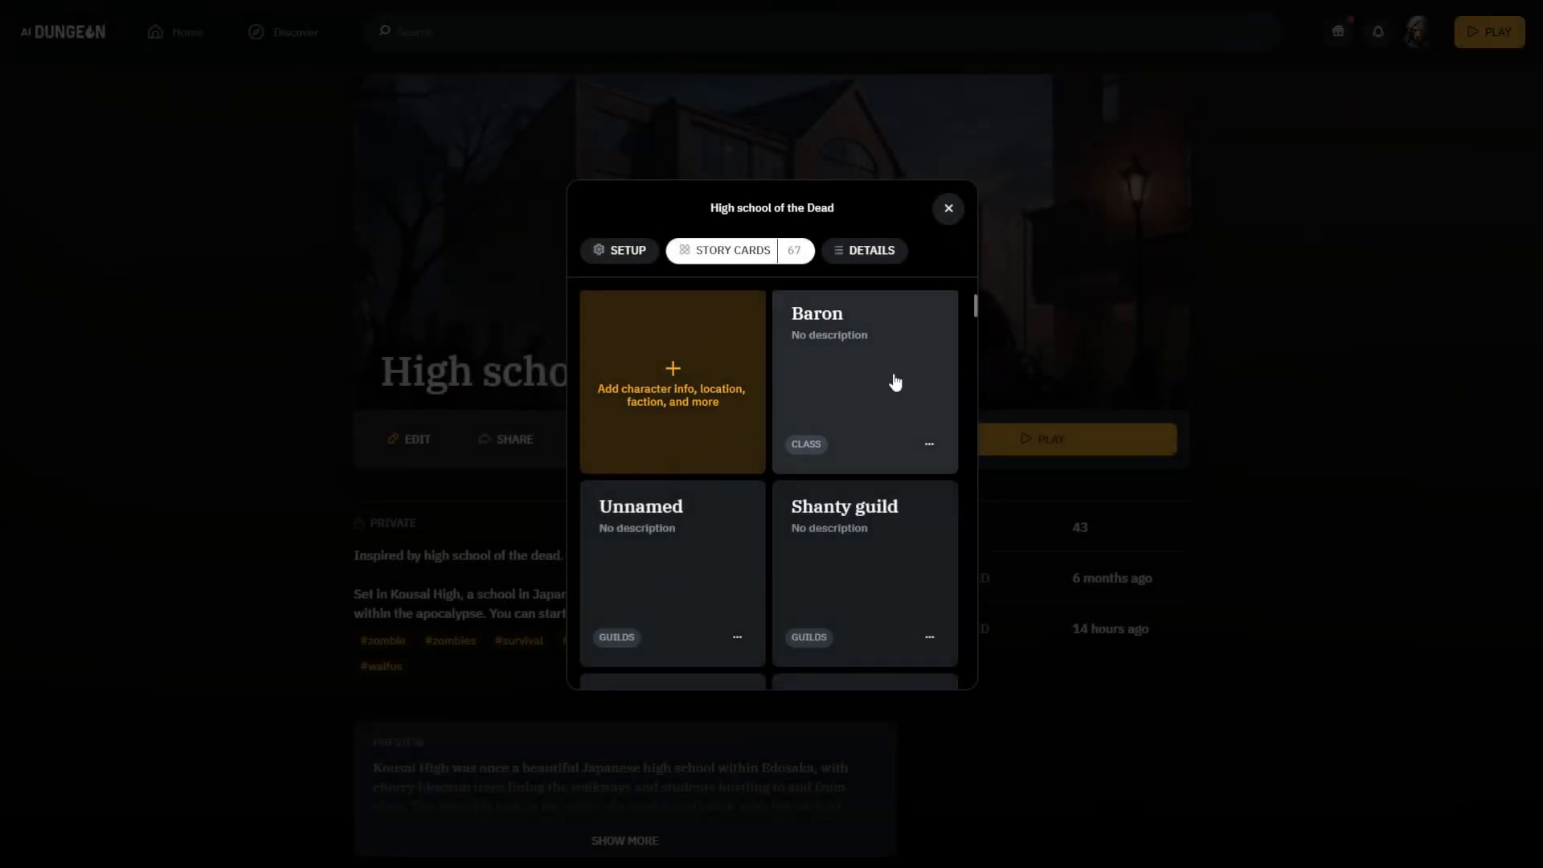
click(638, 254)
scroll(673, 386, down, 2)
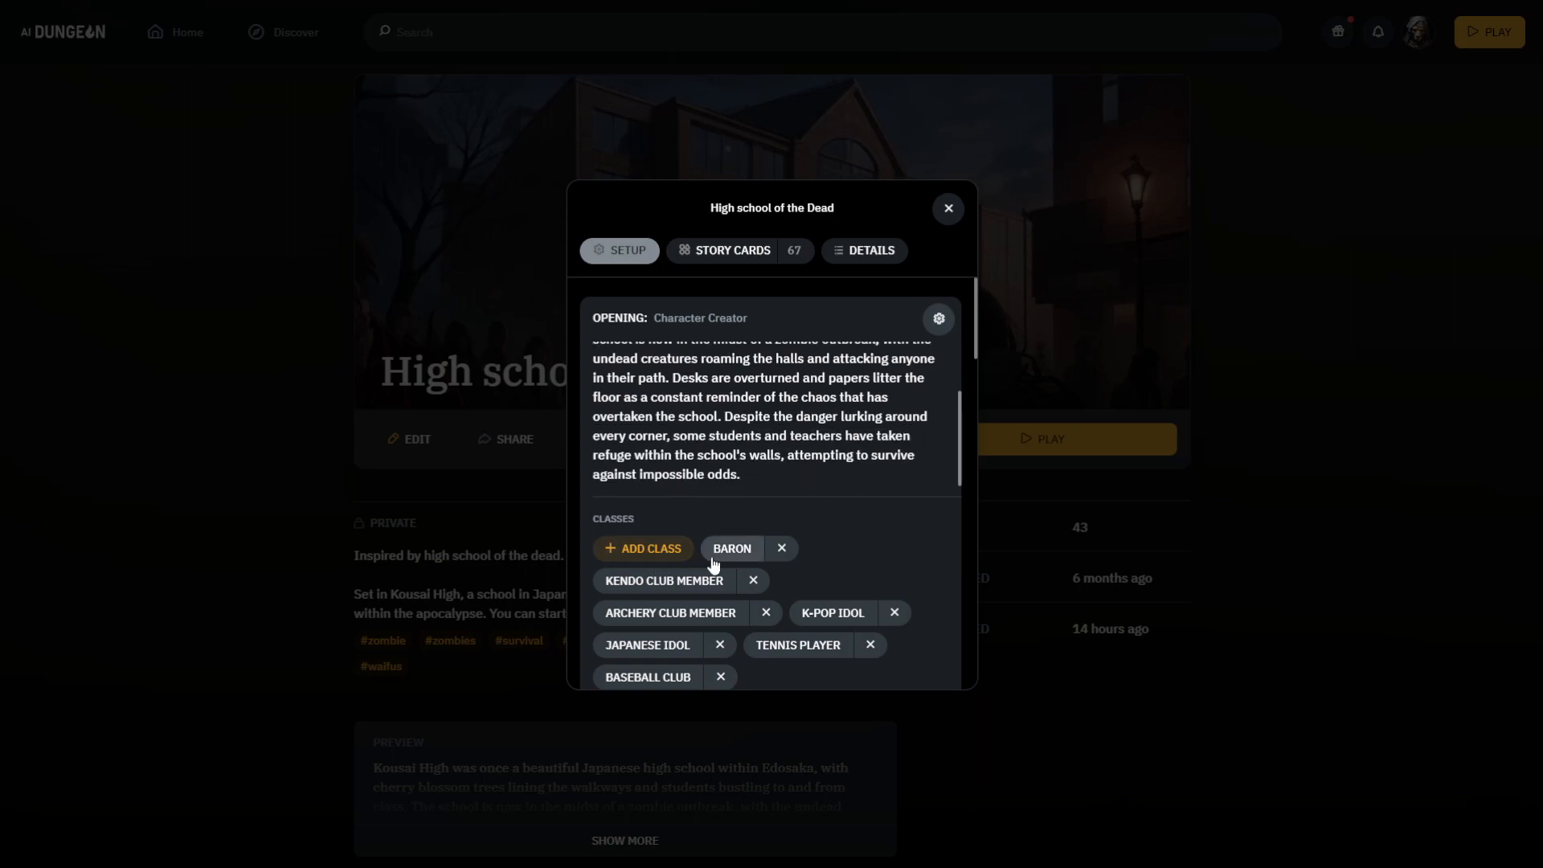
Step: Remove Baron from the opening's classes and delete the unnamed guild card from the story cards
click(781, 550)
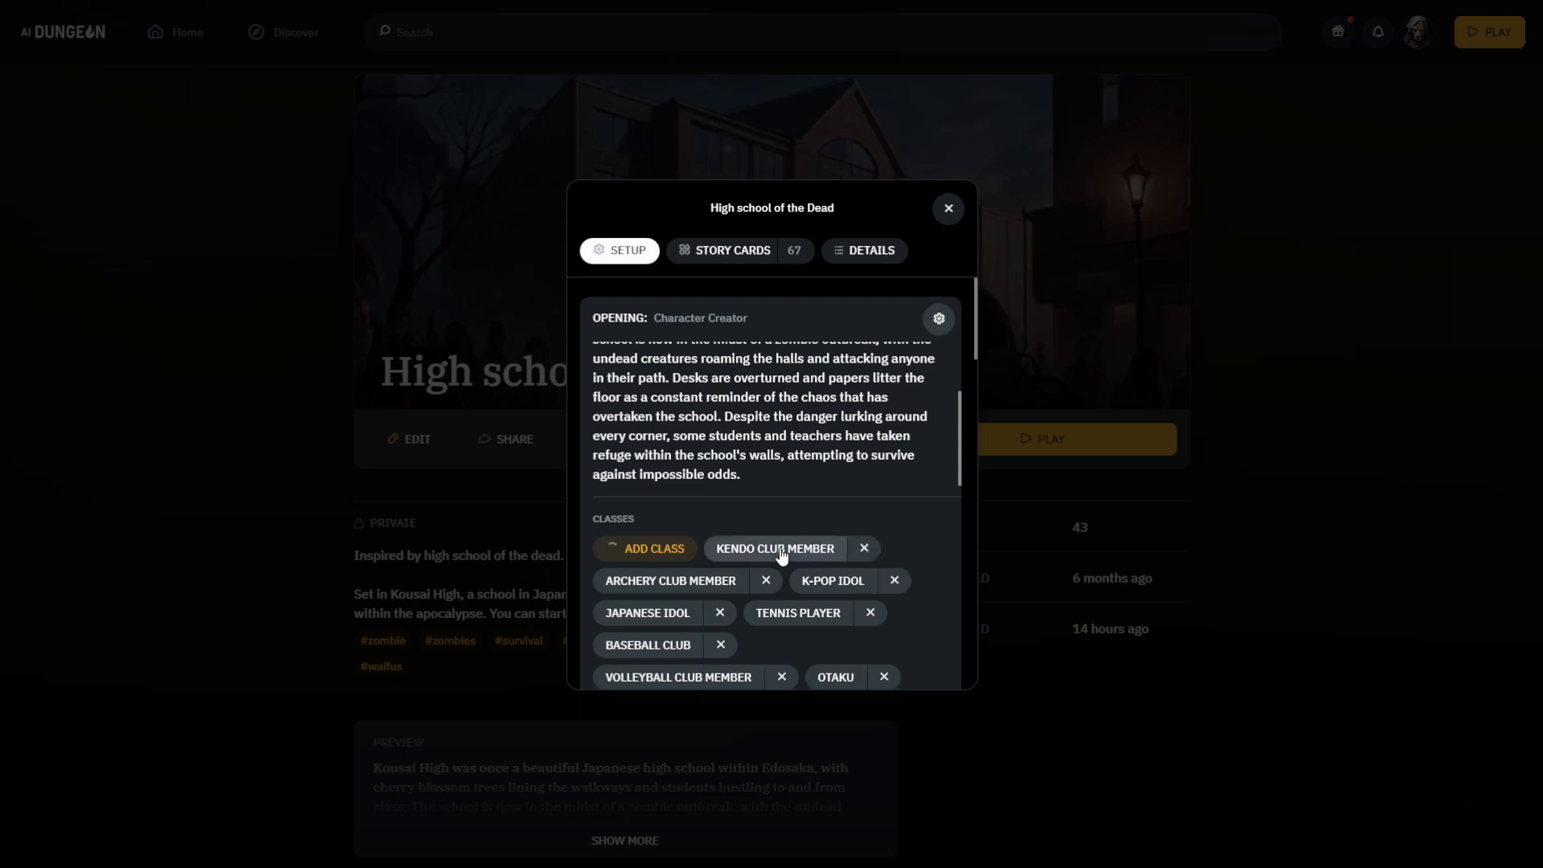
click(710, 250)
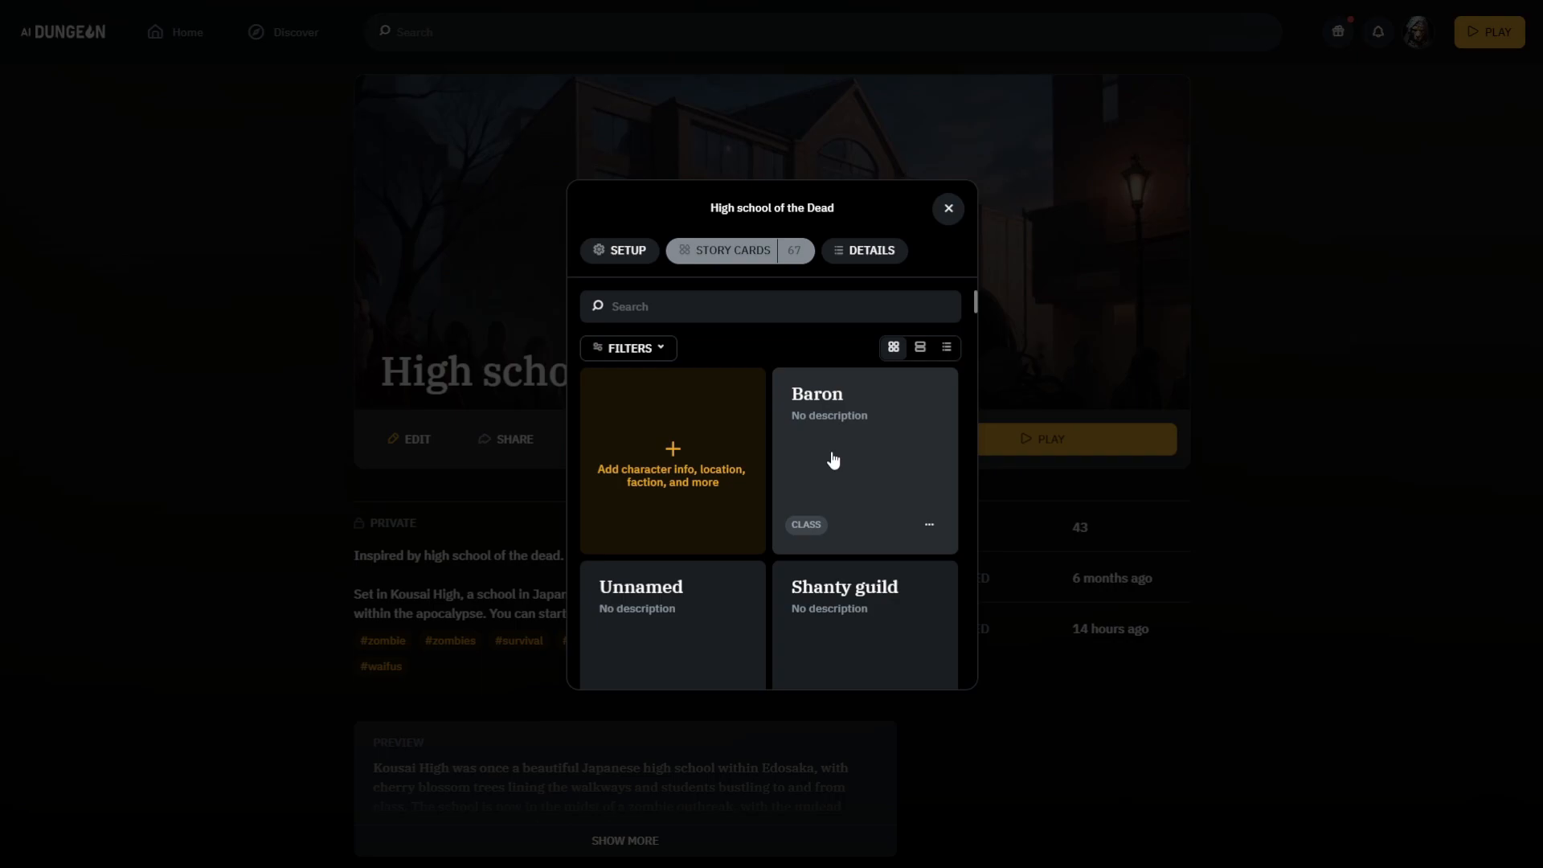
scroll(833, 459, down, 1)
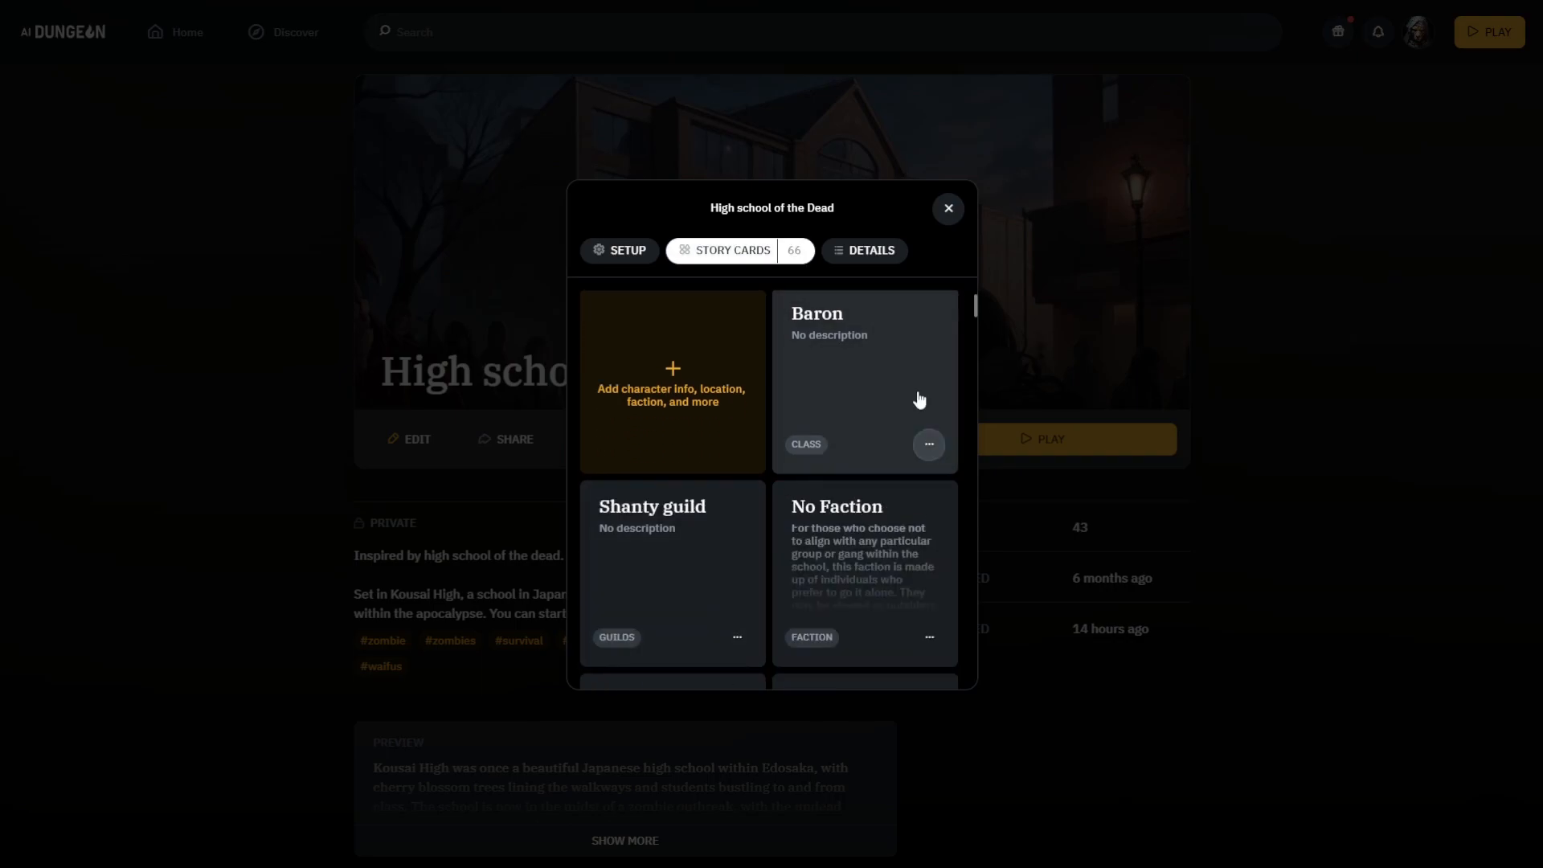
Step: Add the Baron story card to the Character Creator, remove it from there, and add it again
click(931, 446)
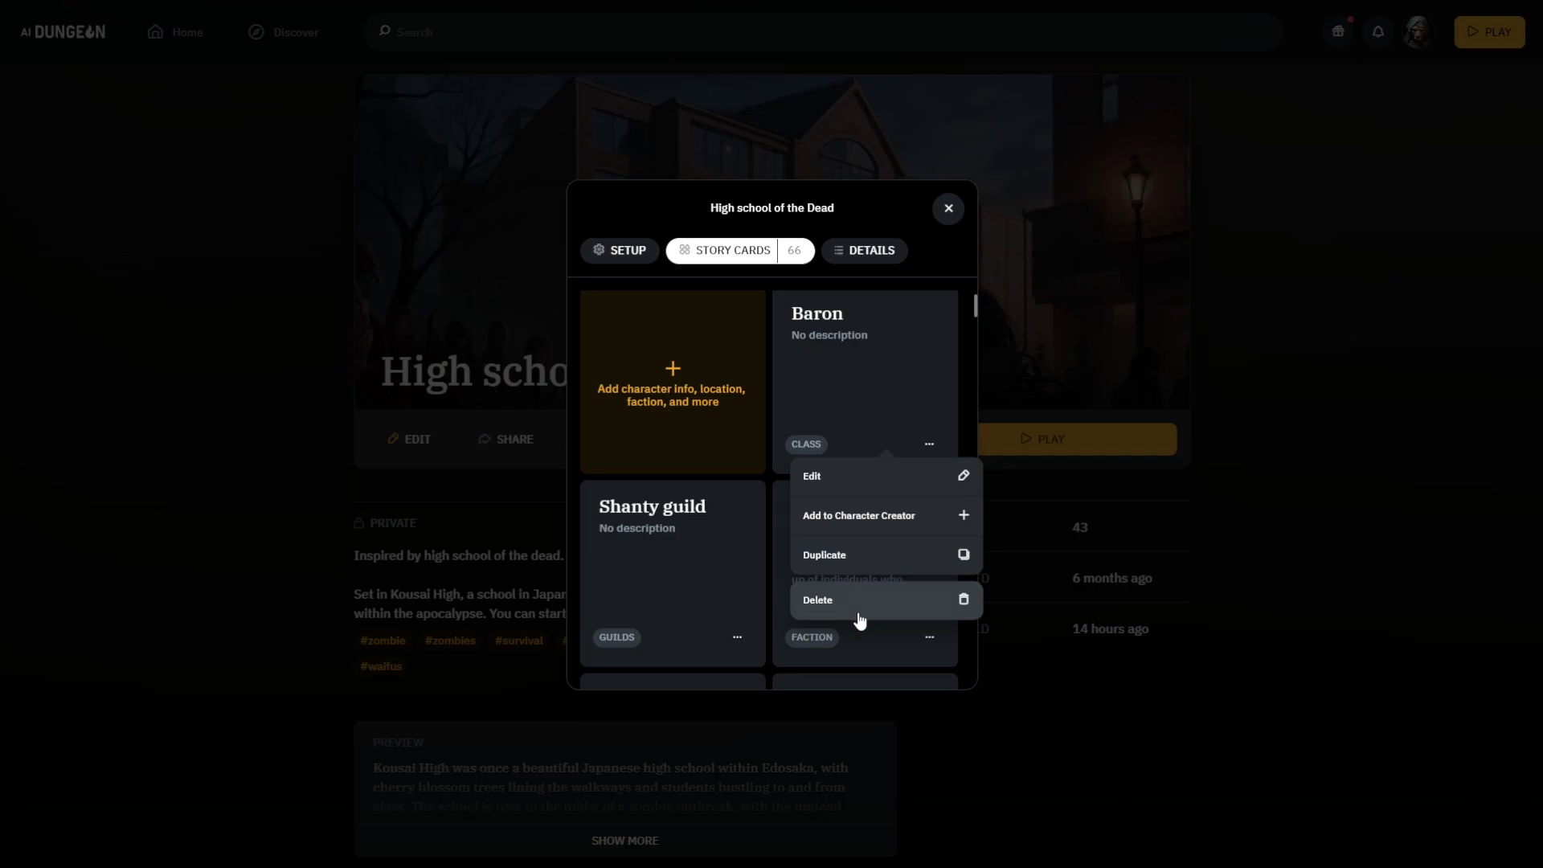
click(931, 481)
click(929, 444)
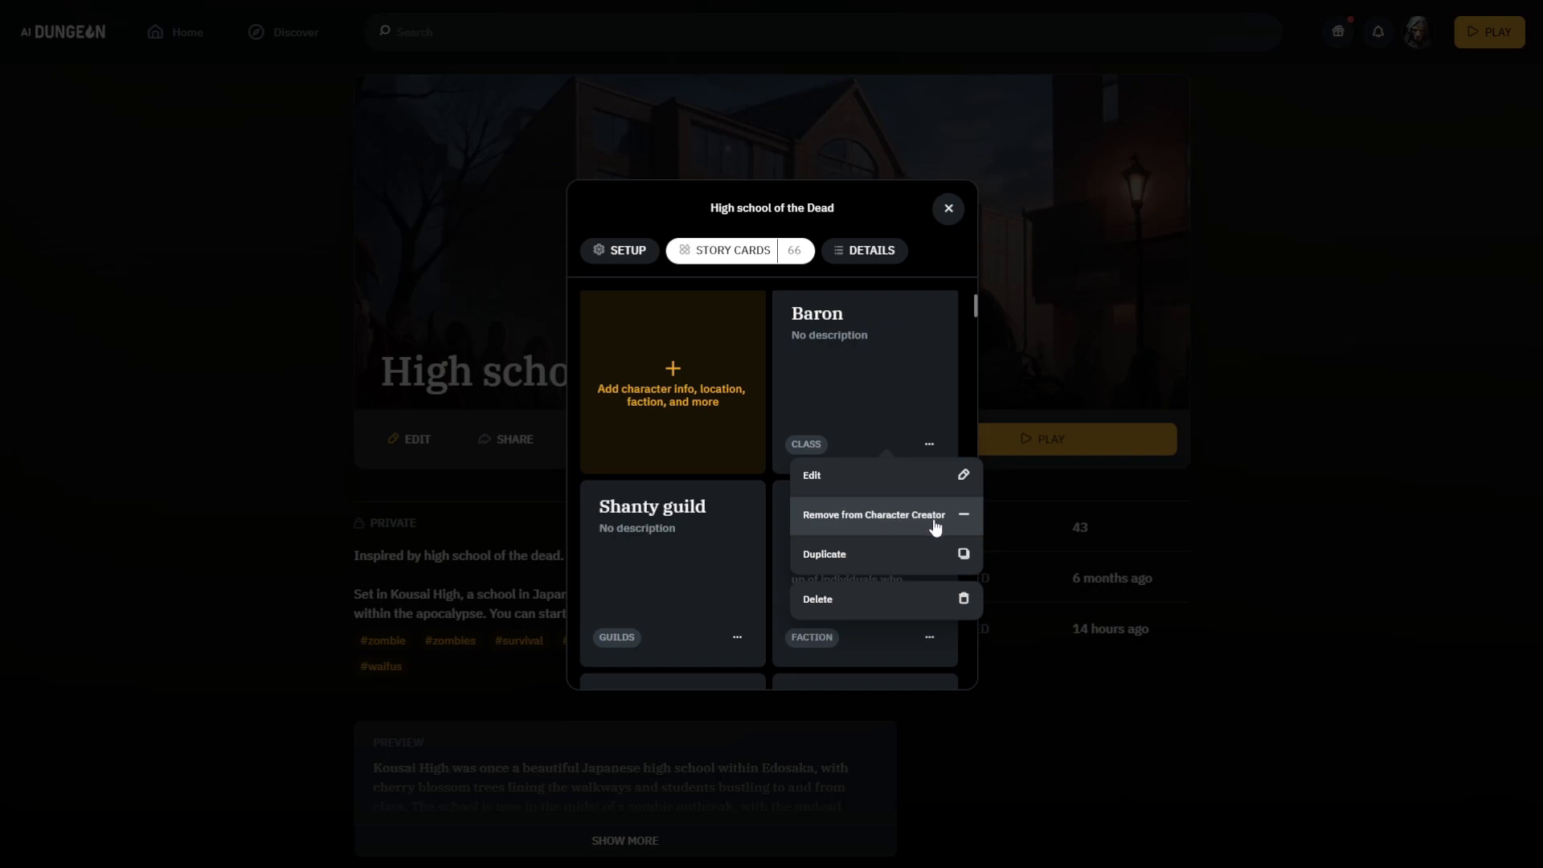
click(935, 524)
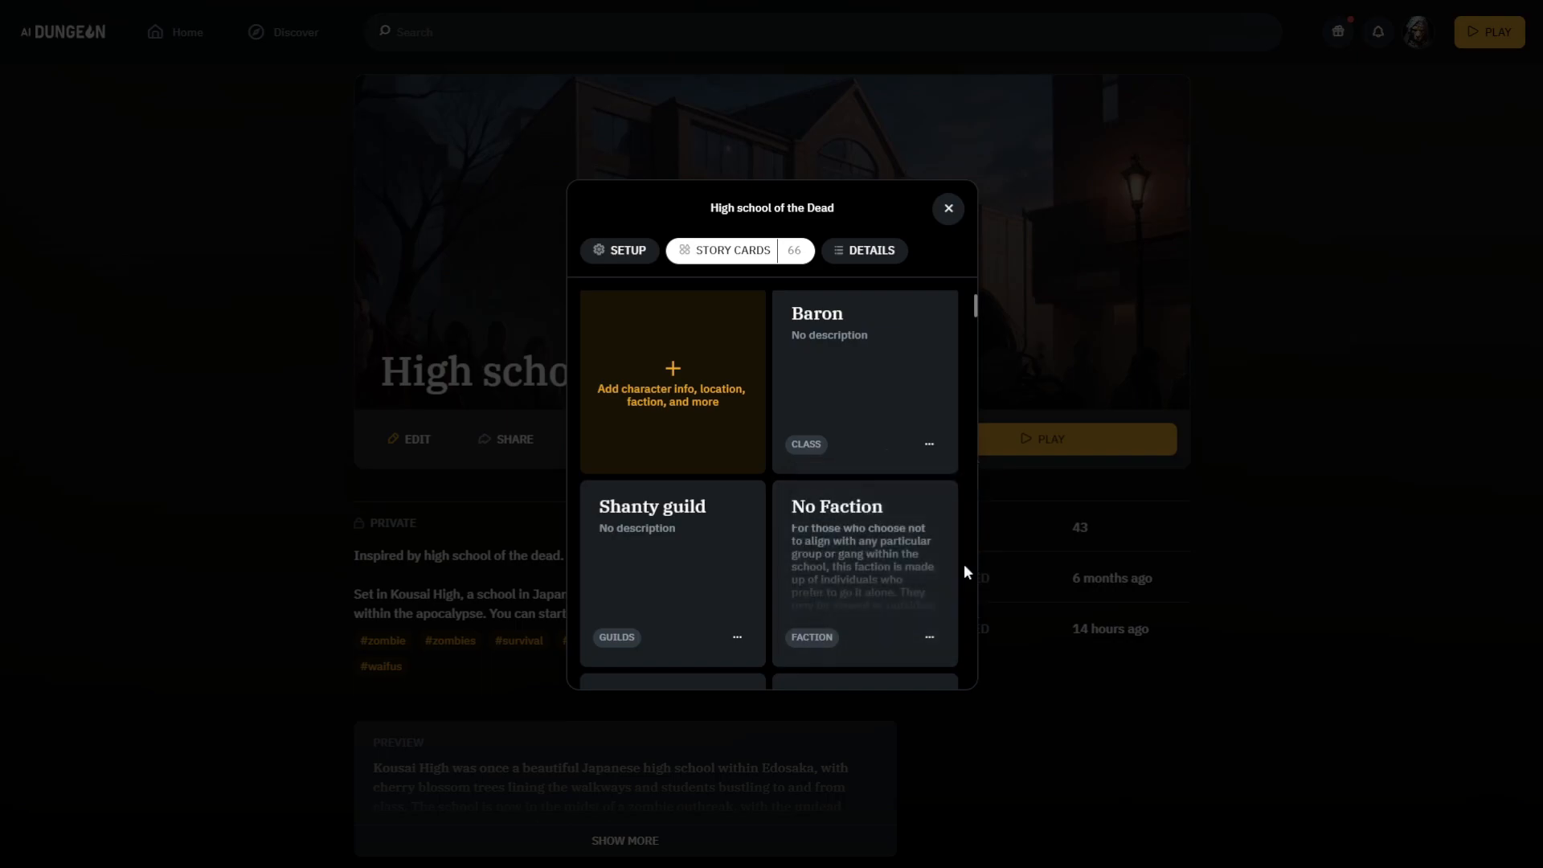
click(928, 456)
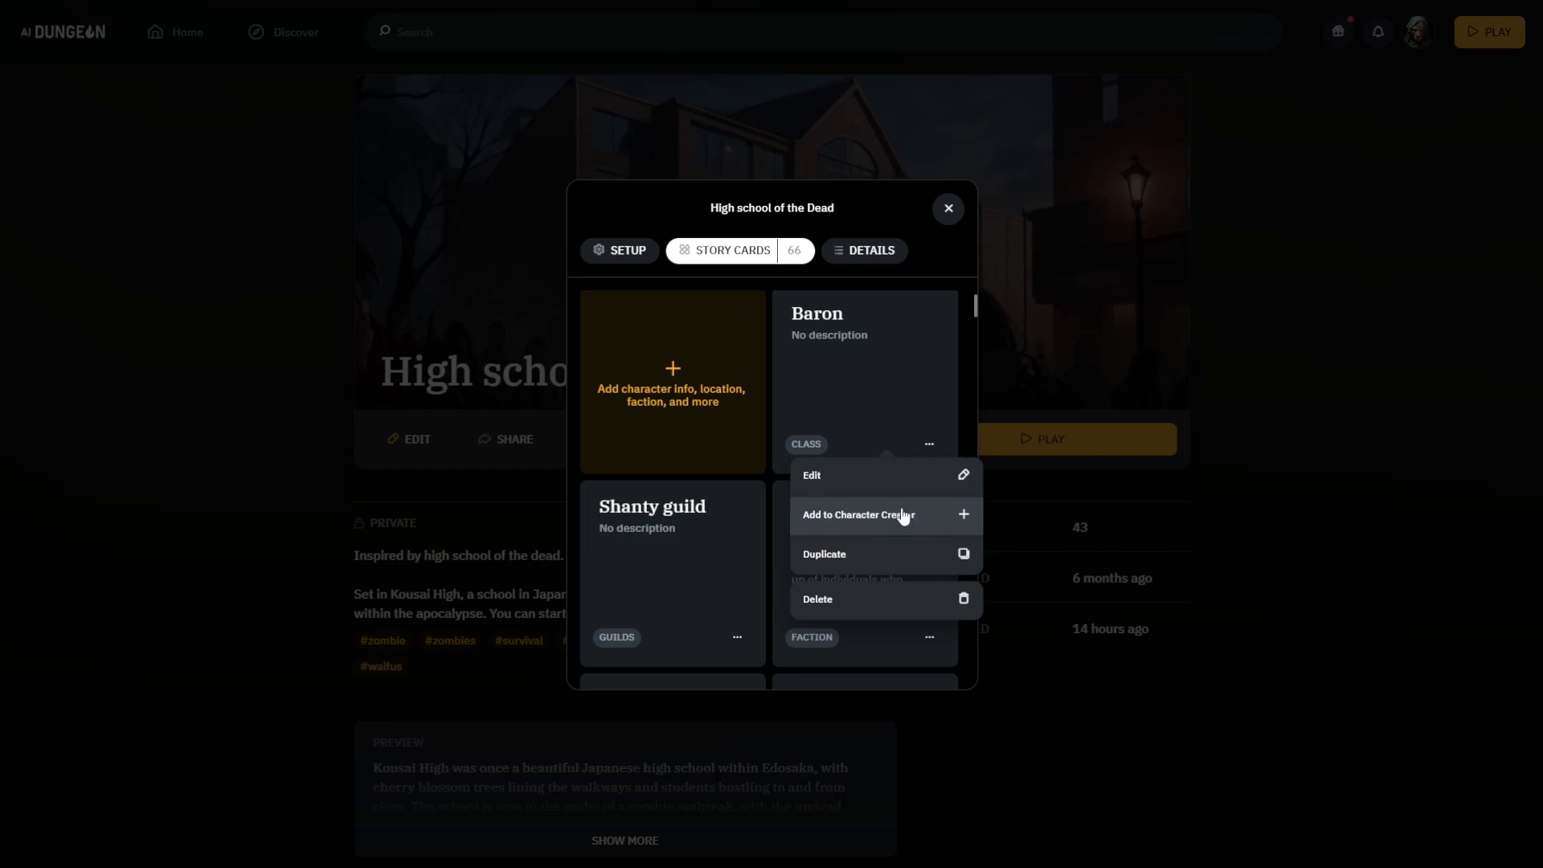
click(899, 518)
Step: Delete the Baron class card permanently from the scenario's story cards
click(930, 446)
click(872, 617)
click(836, 501)
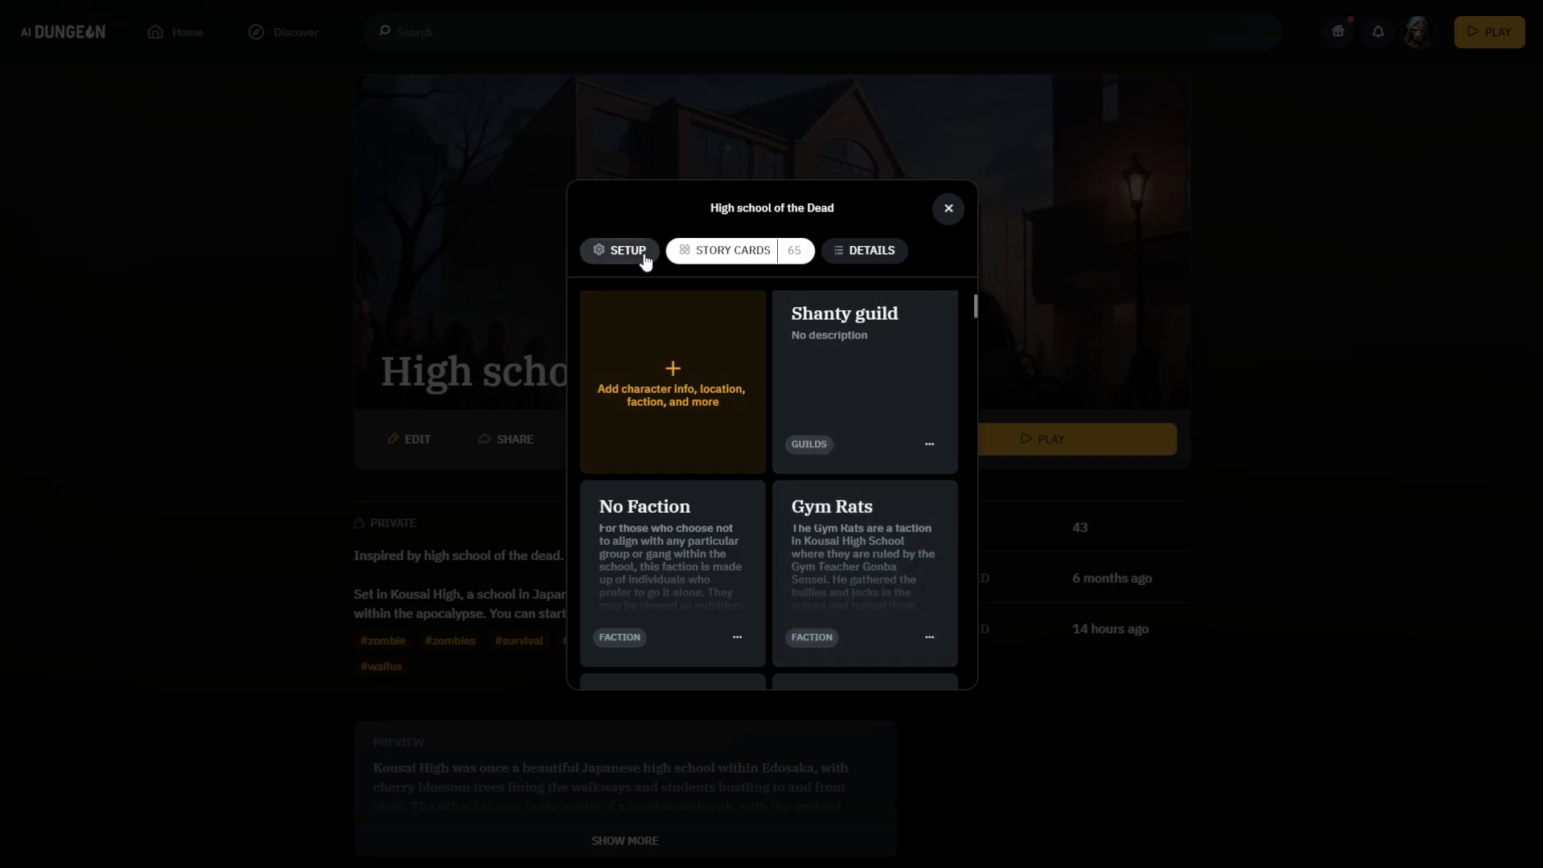
Step: Remove Shanty guild from the Guilds field in the scenario's Character Creator setup
click(691, 250)
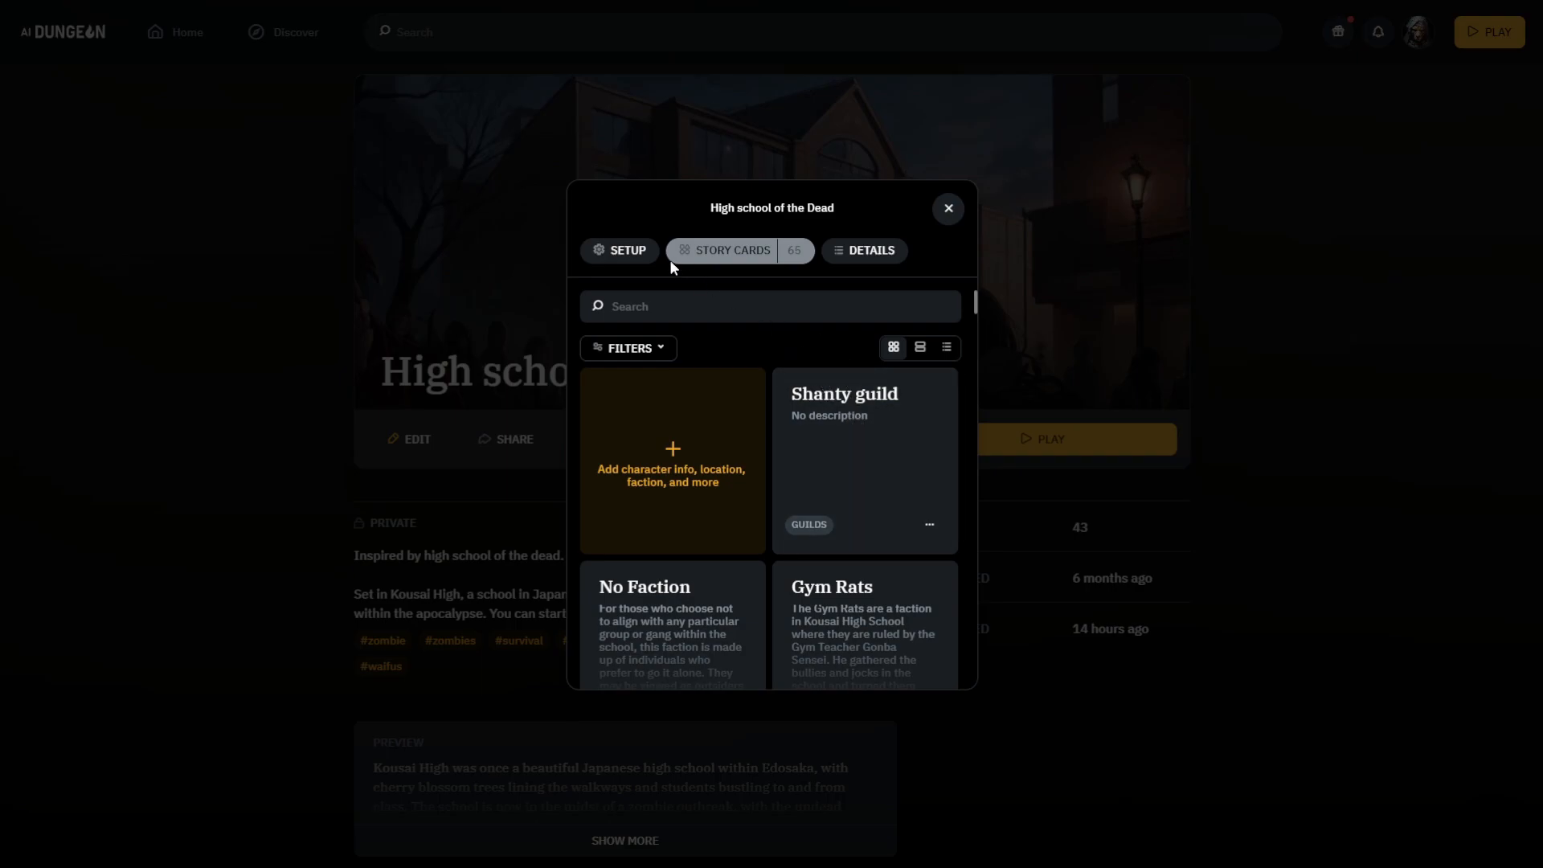
click(618, 251)
scroll(887, 492, down, 10)
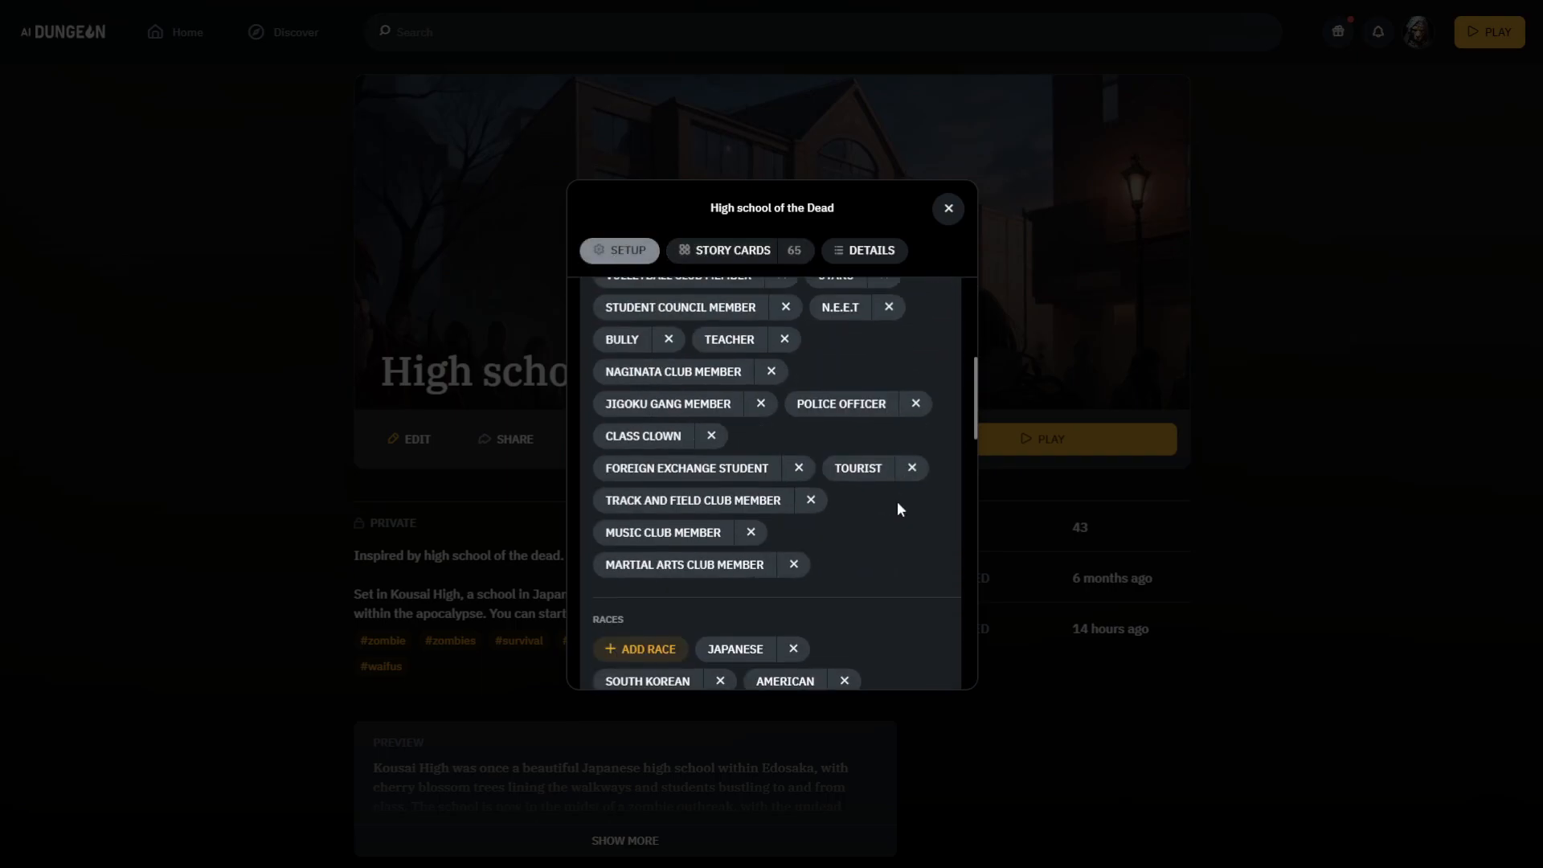
scroll(885, 484, down, 10)
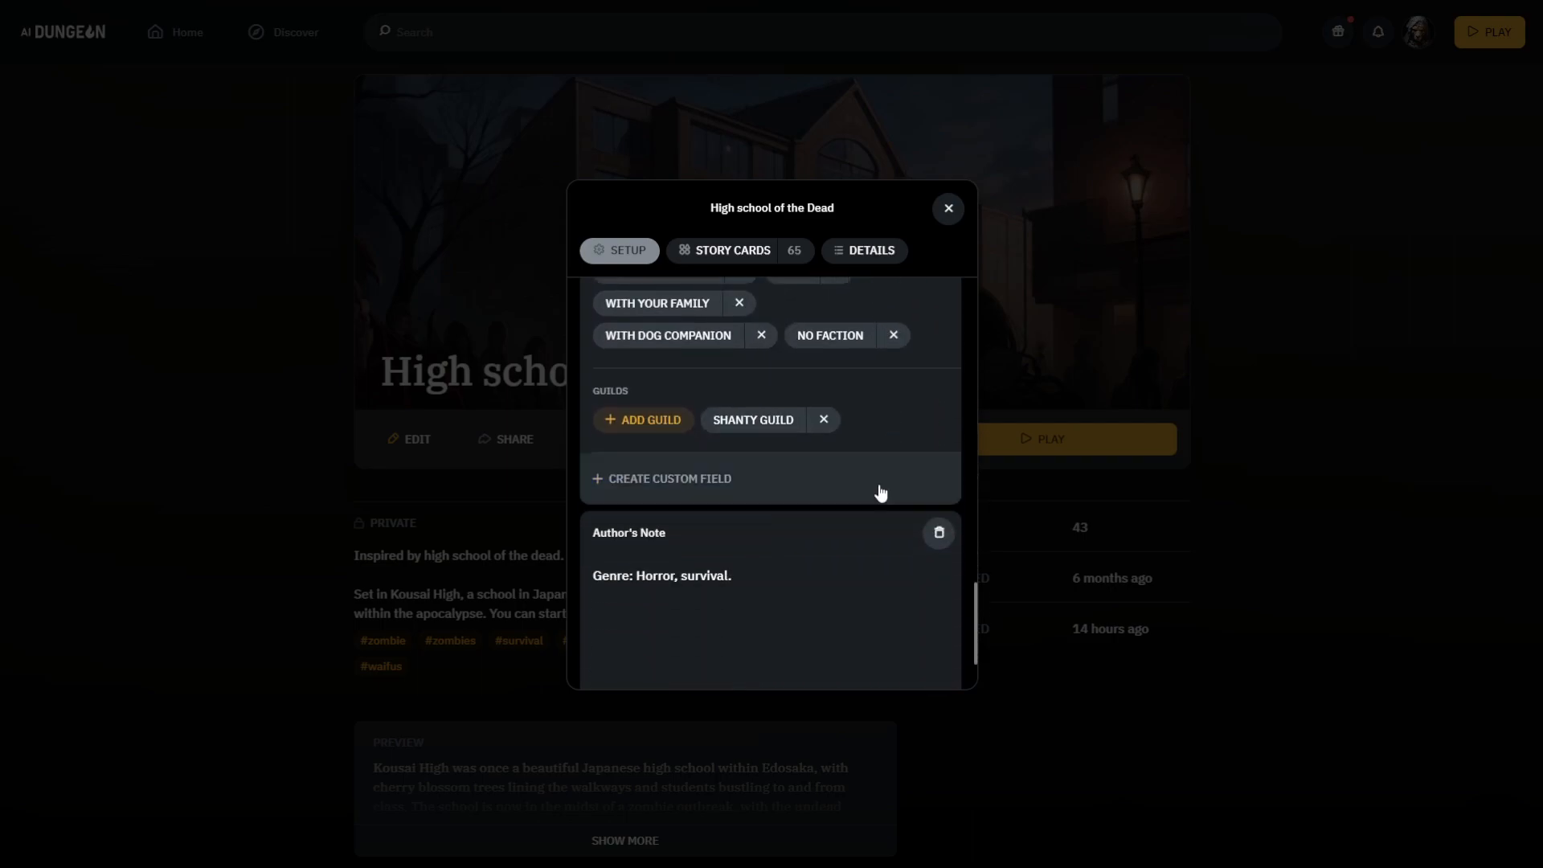
click(824, 421)
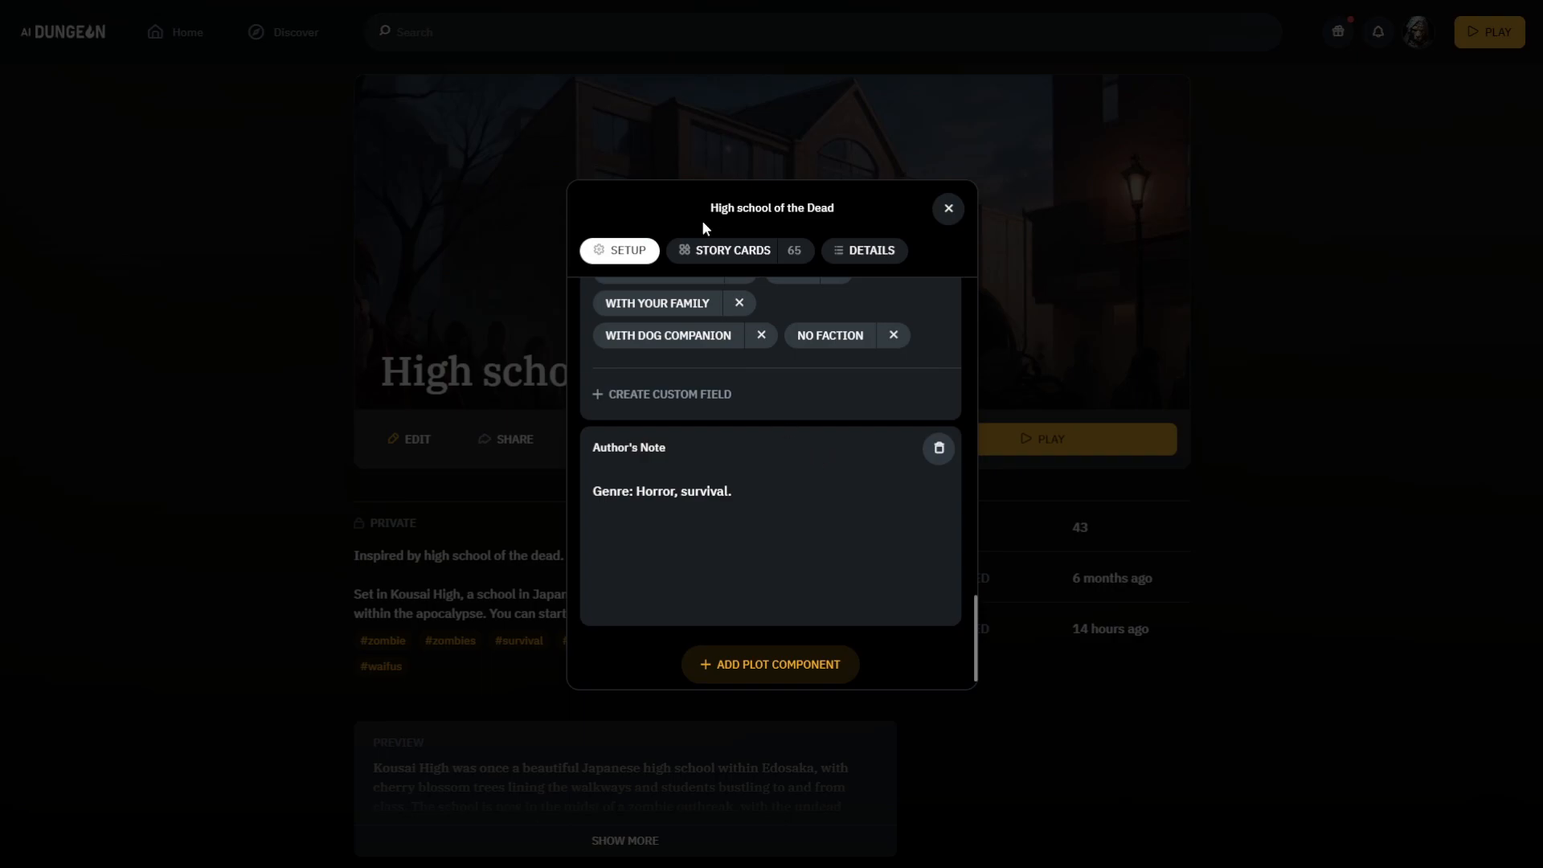
Step: Delete the Shanty guild card permanently from the scenario's story cards
click(710, 251)
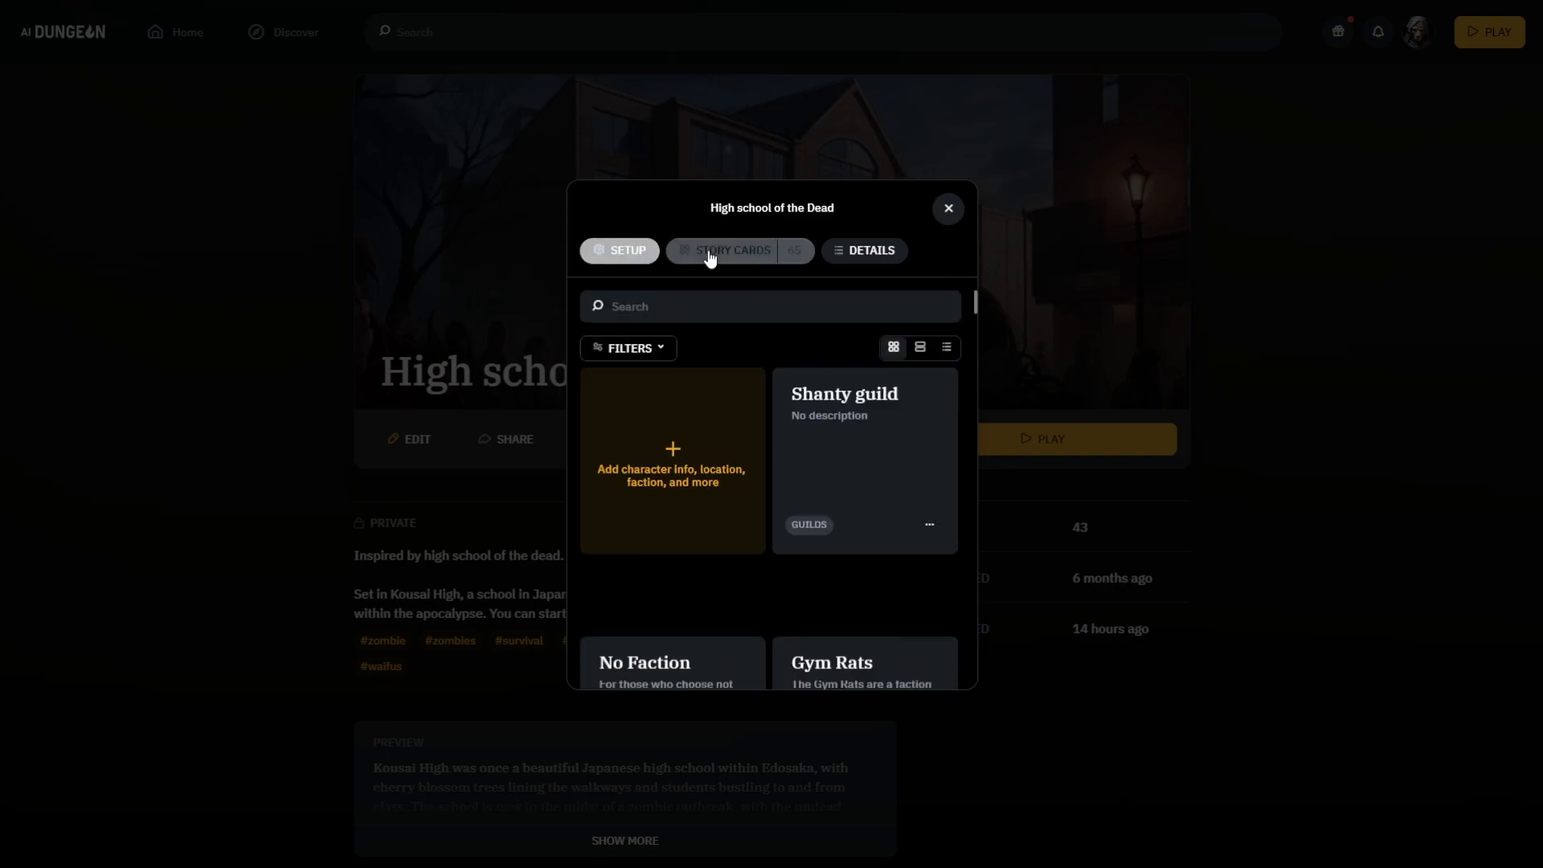
click(929, 528)
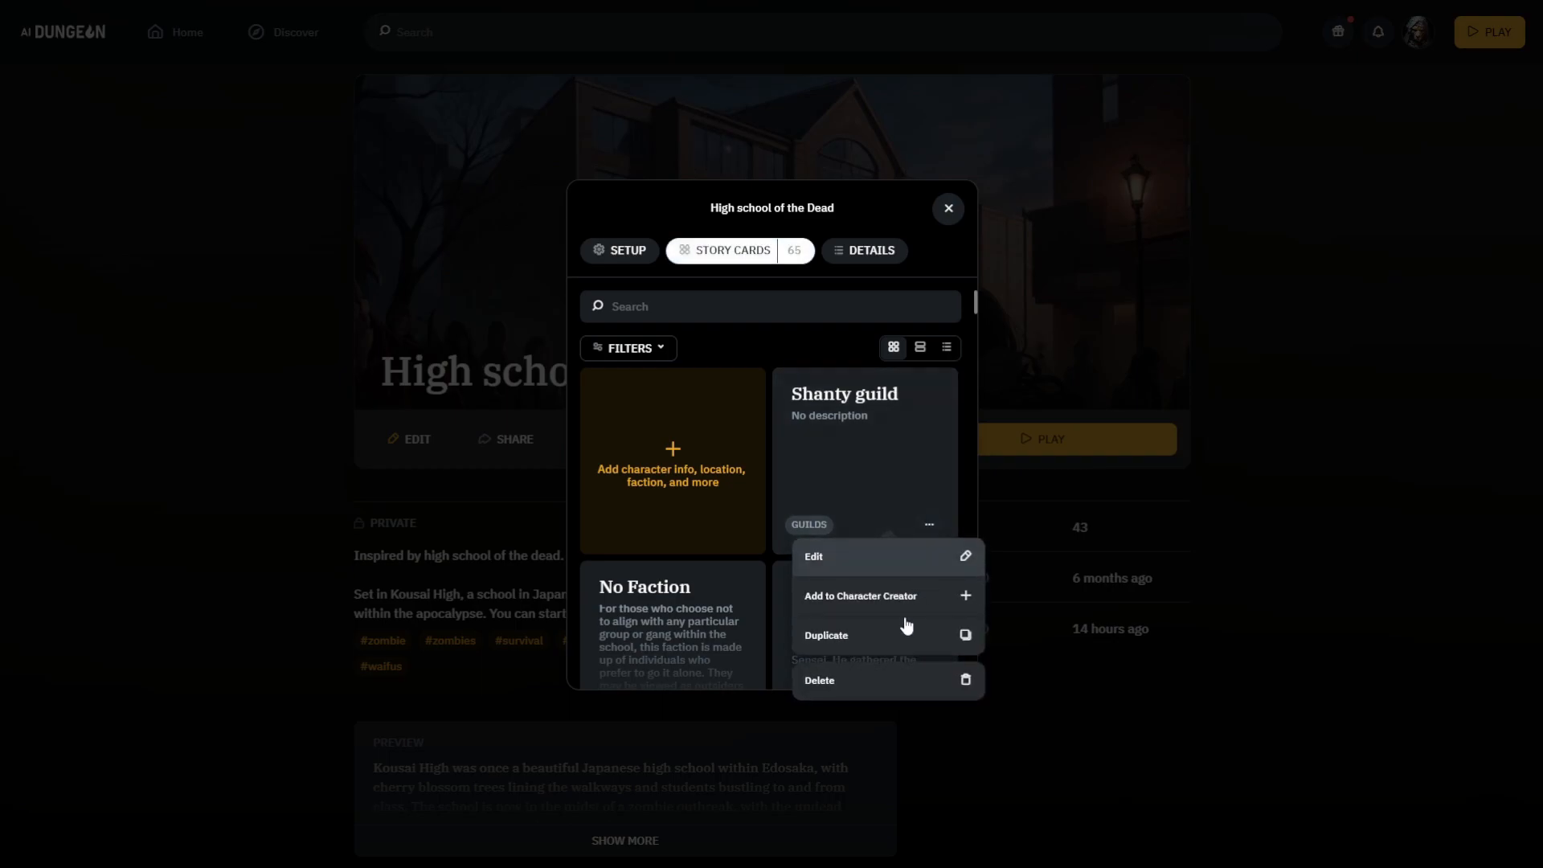
click(879, 682)
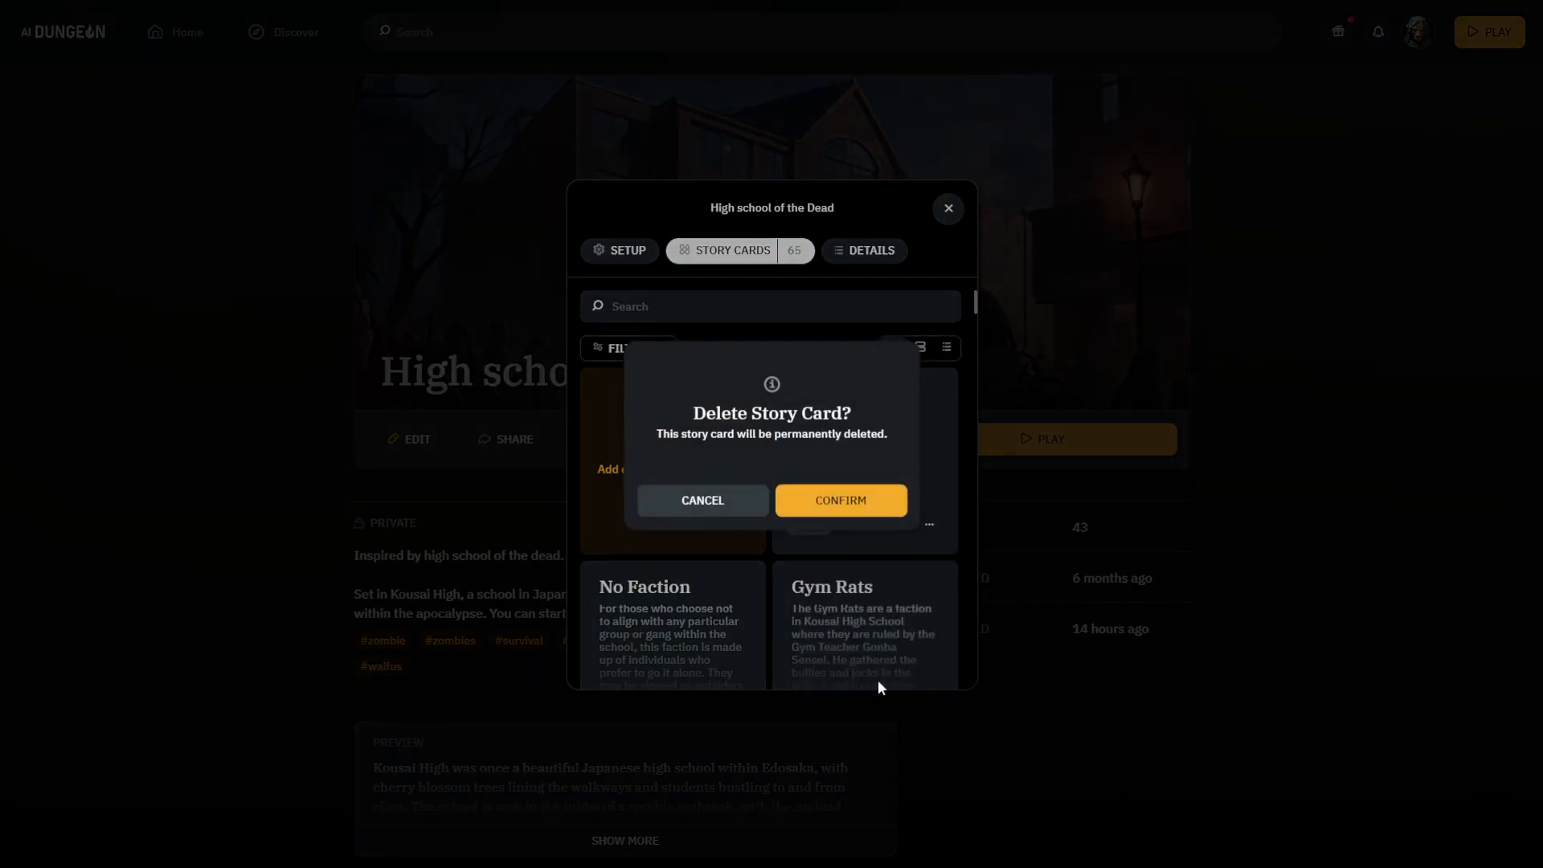
click(853, 500)
Step: Create a new class titled "Tea ceremony club member" with the entry "Members of this club meet up to learn how to prepare tea the right way."
click(624, 254)
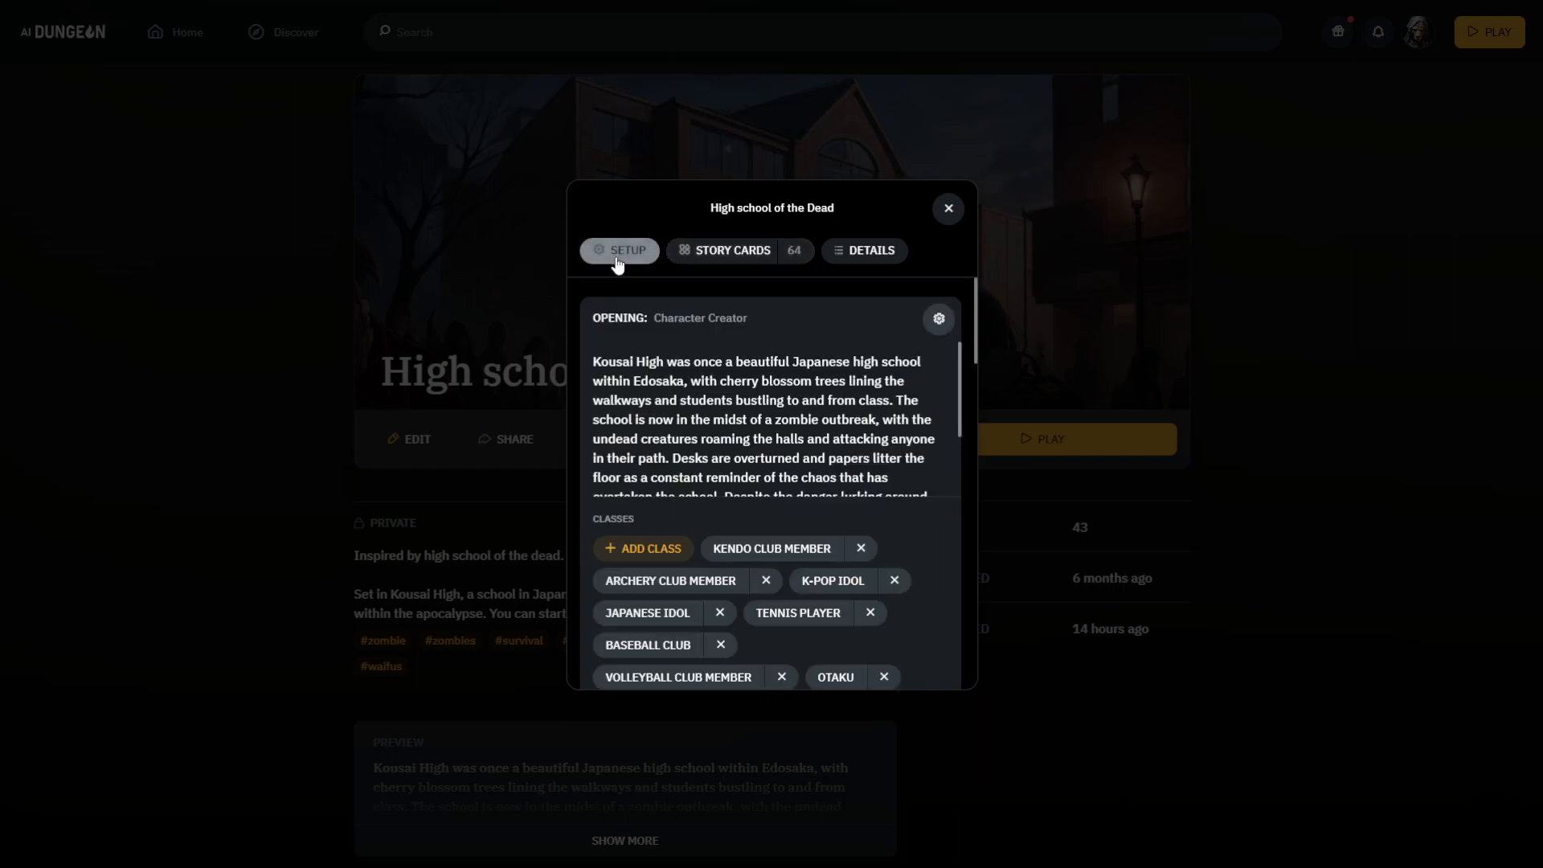
scroll(900, 529, down, 2)
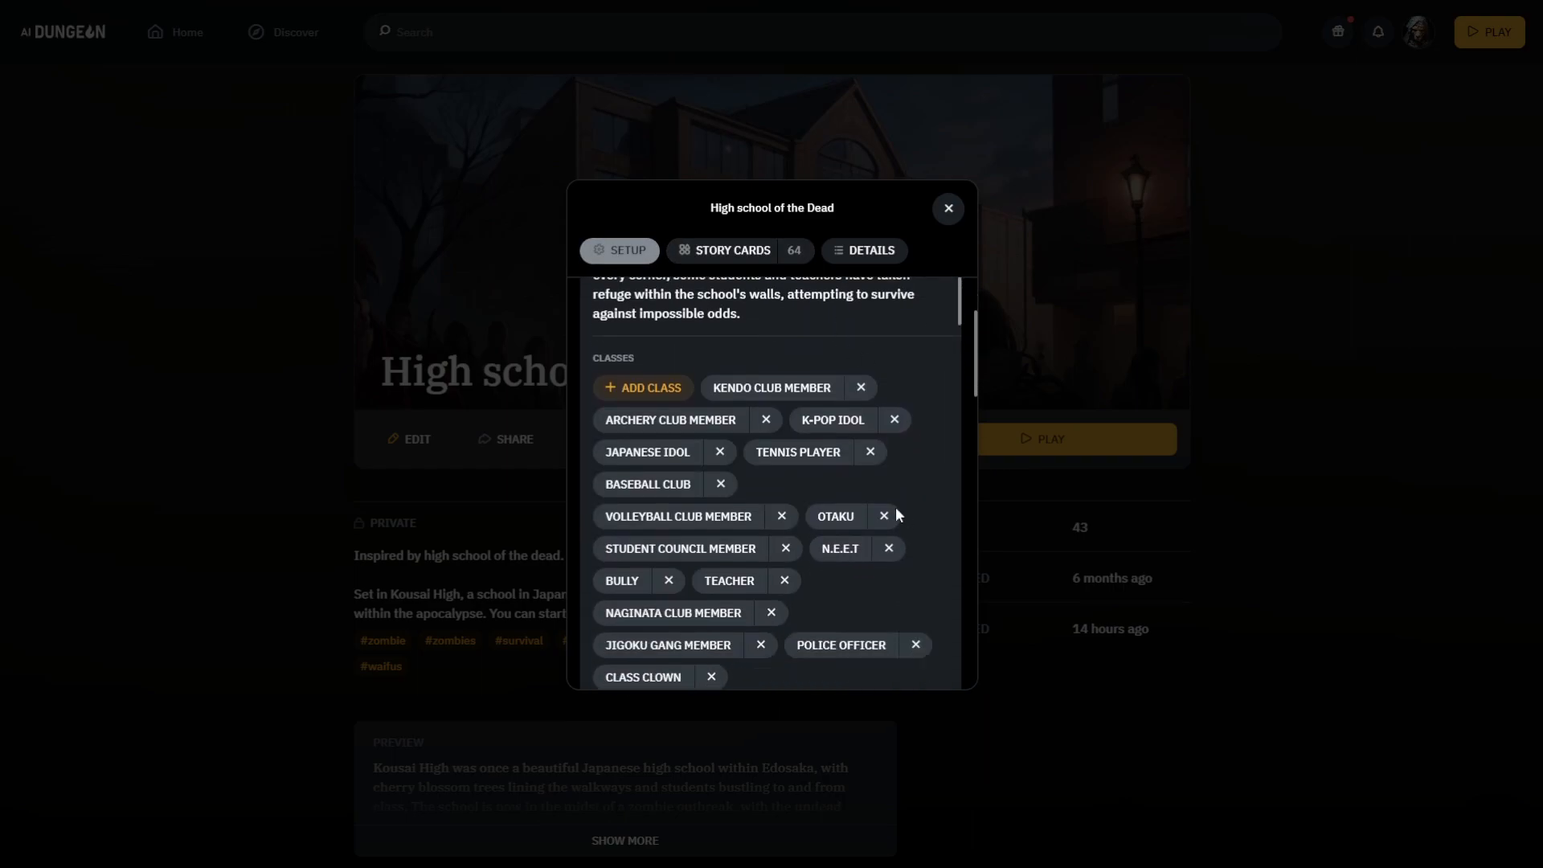
click(644, 390)
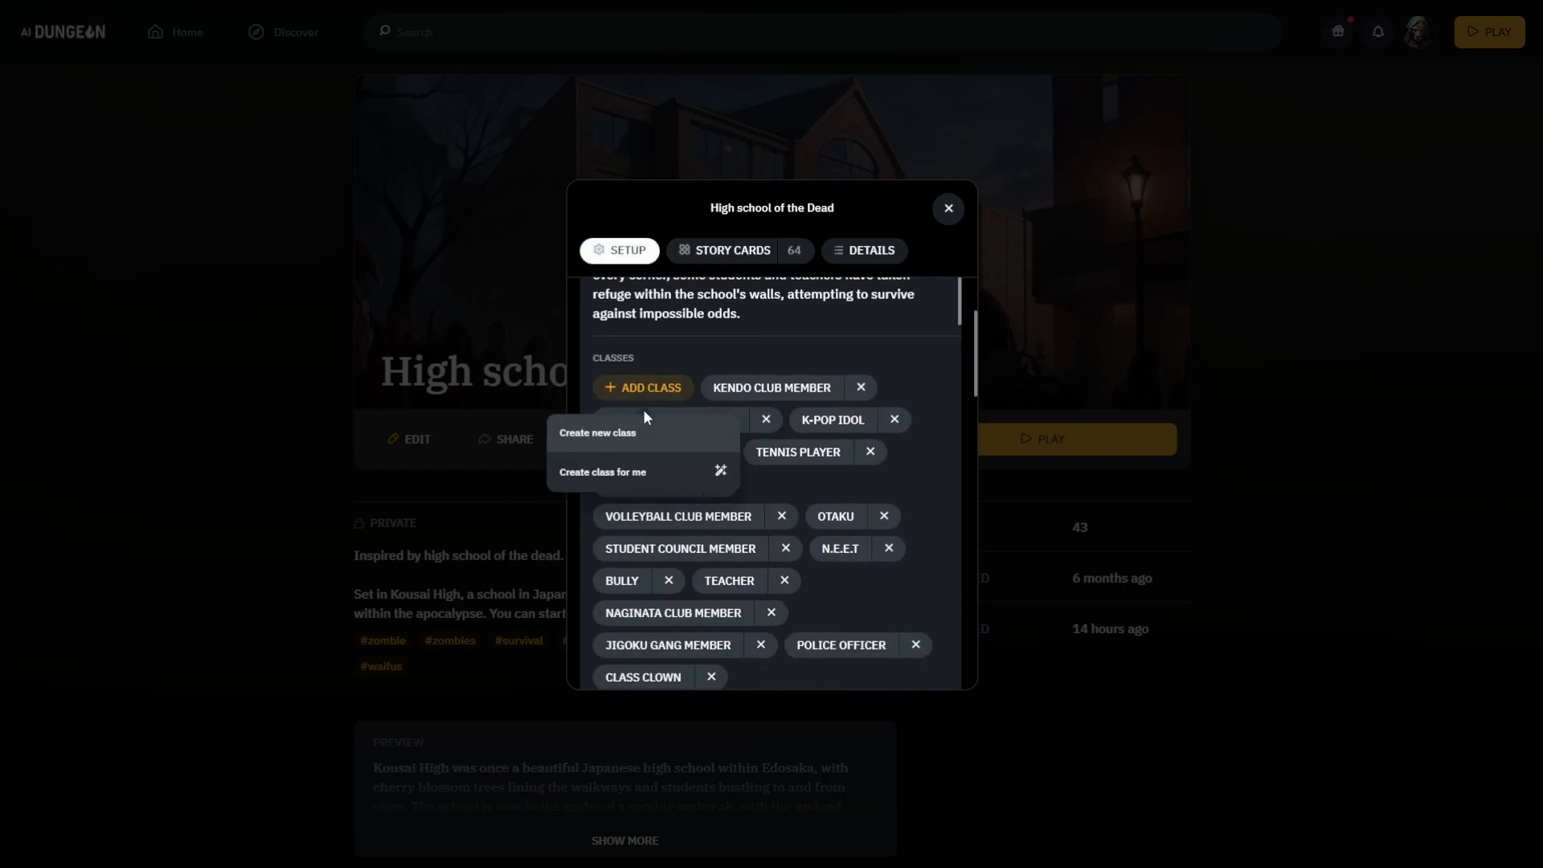
click(639, 436)
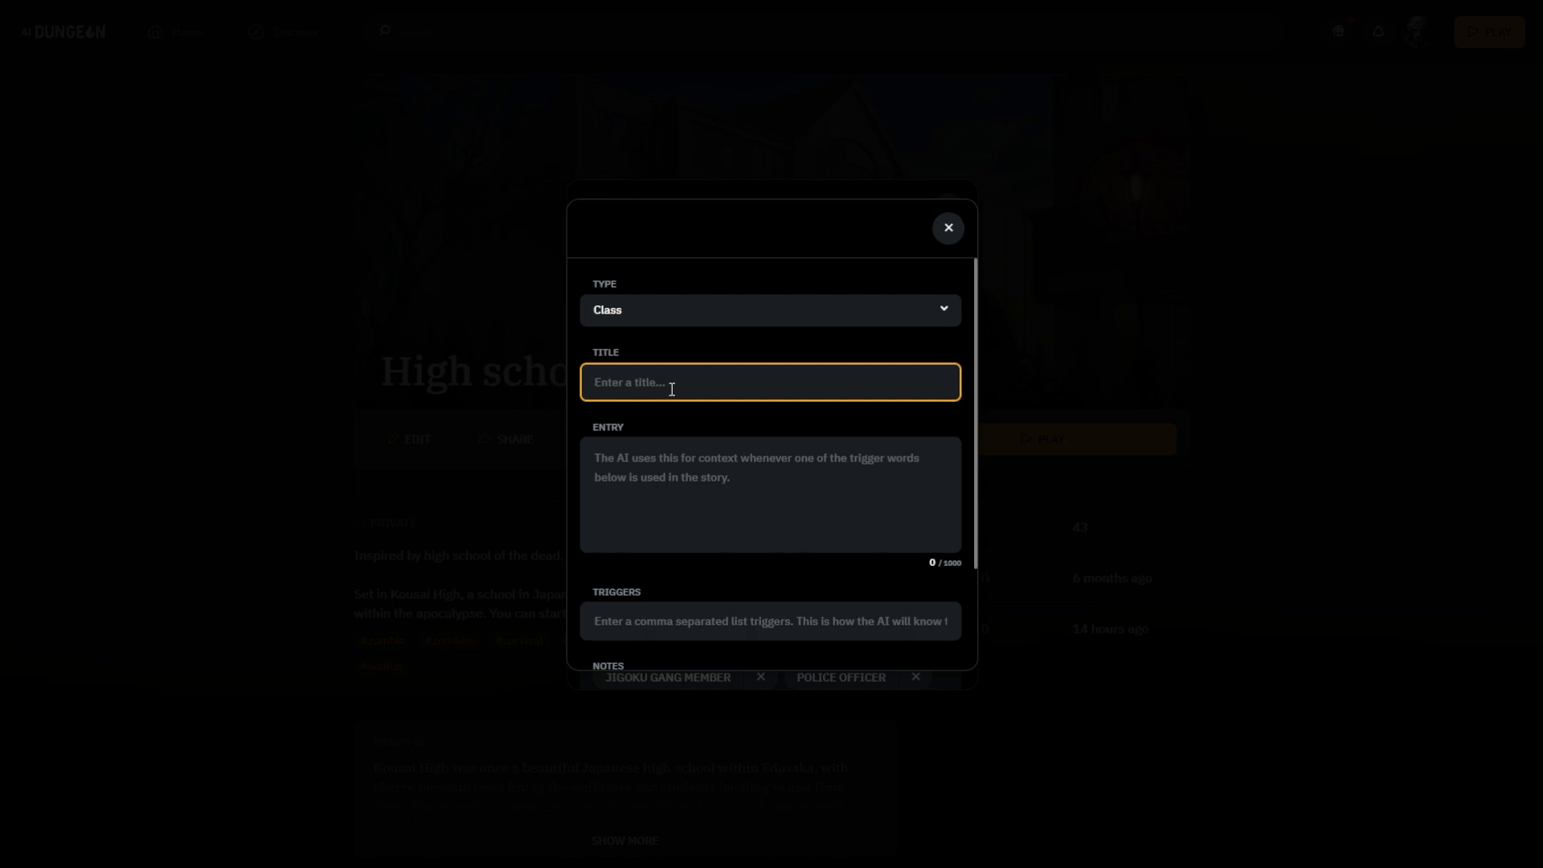
text(Tea)
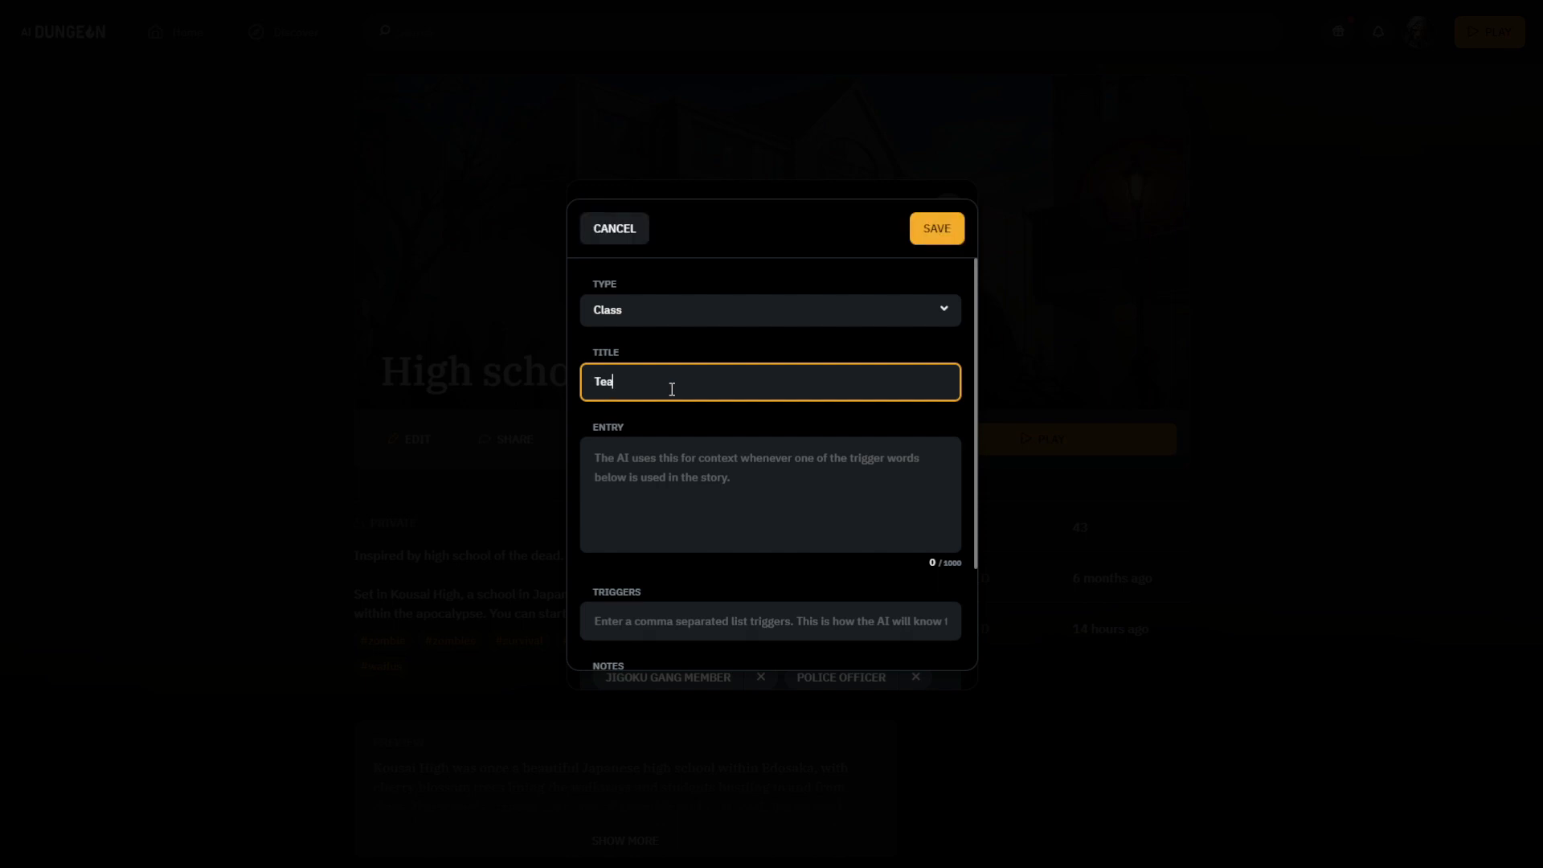
text( ceremony club member)
triple_click(672, 389)
click(704, 491)
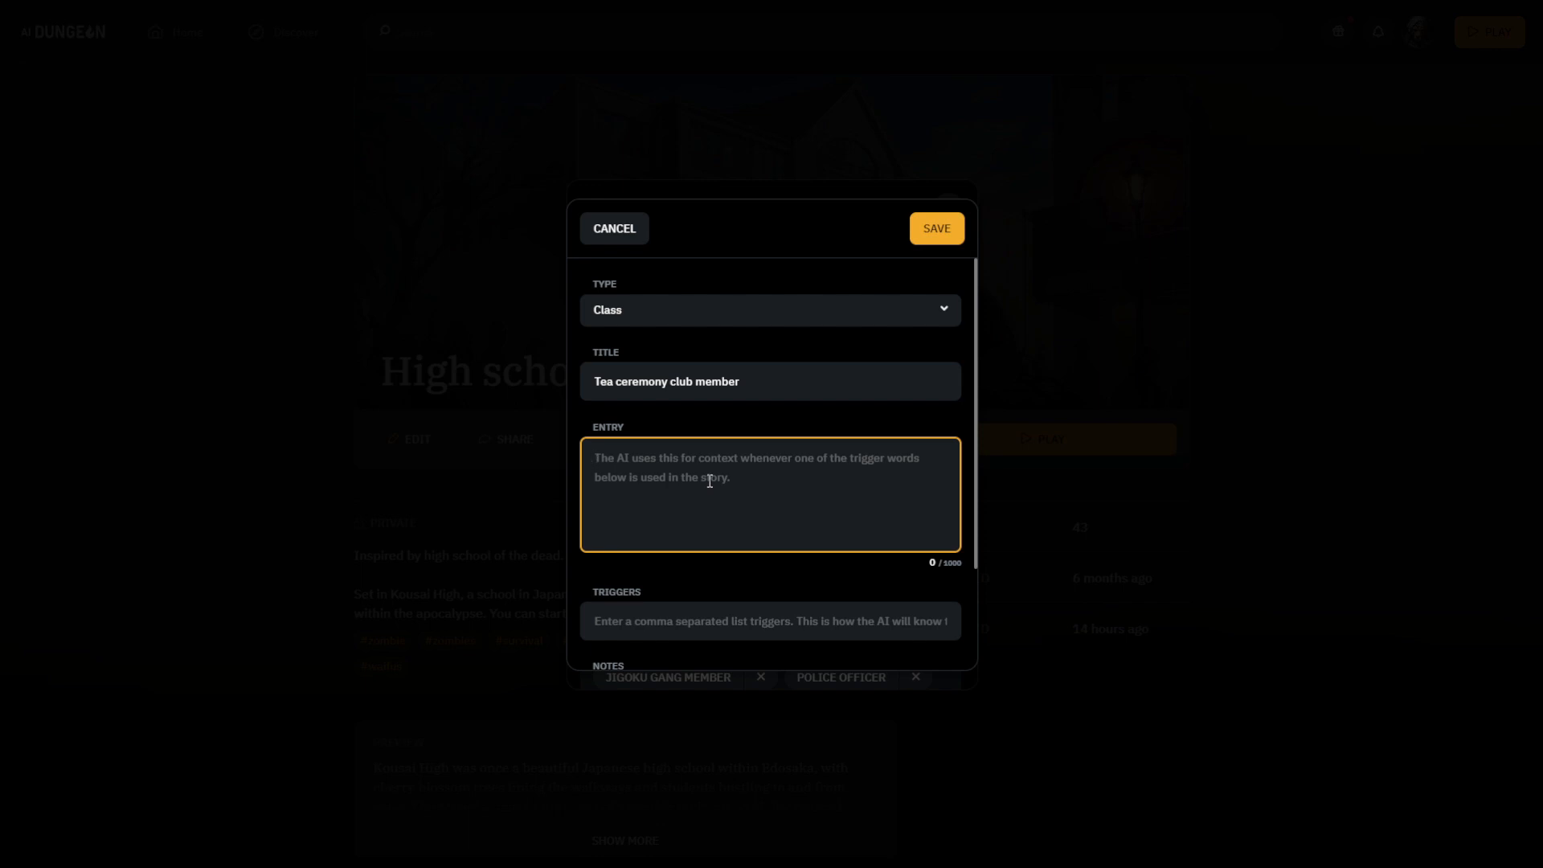
text(Members of this club meet up to learn how to prepare tea the right way.)
Step: Copy the Tea ceremony club member class's entry text into its notes
scroll(747, 494, down, 1)
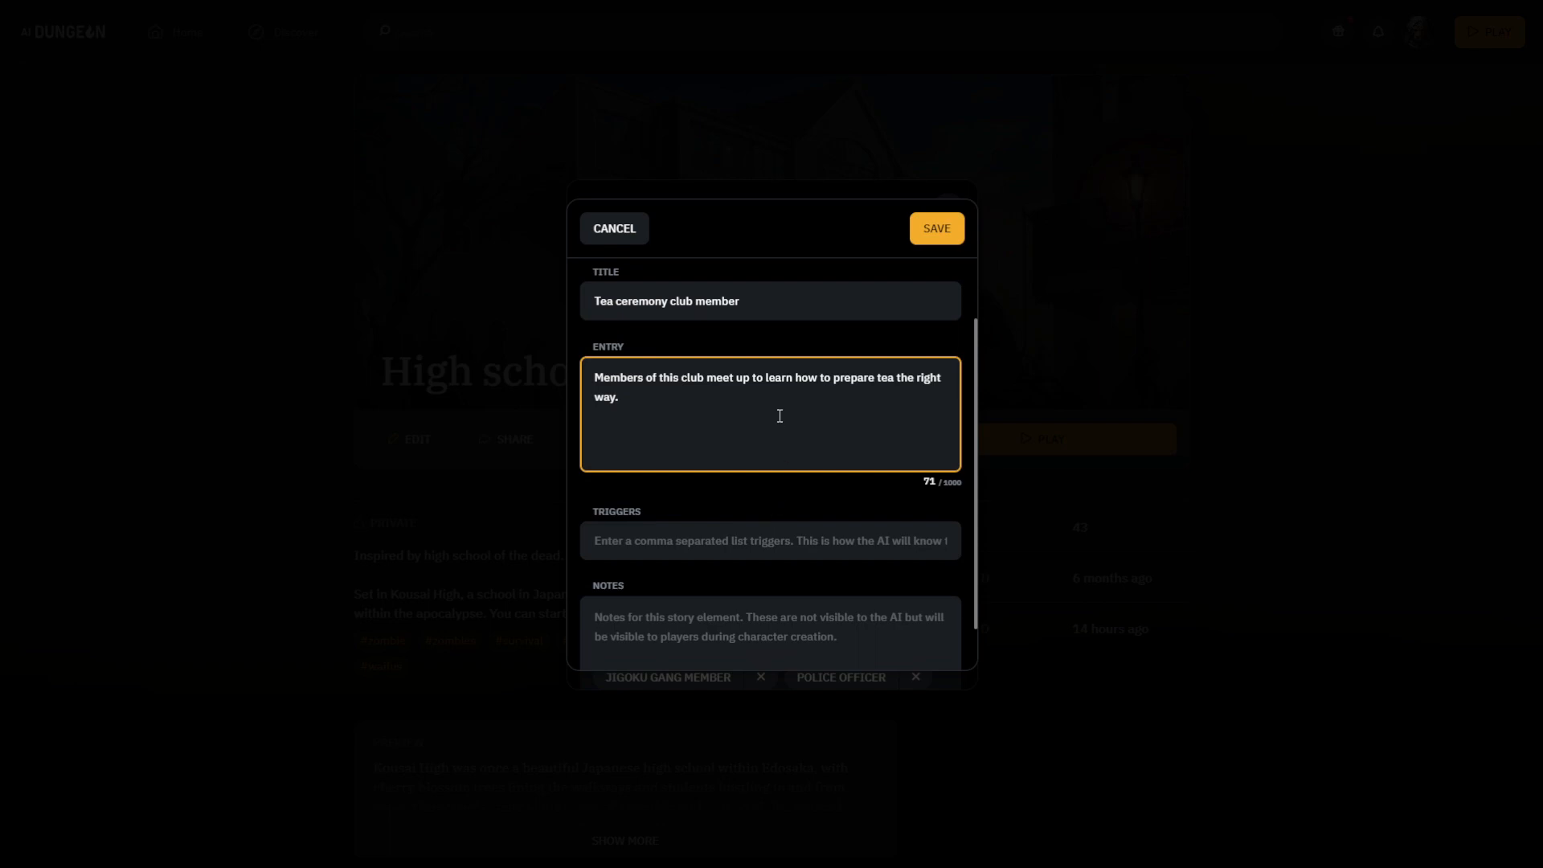
triple_click(780, 378)
key(ctrl+c)
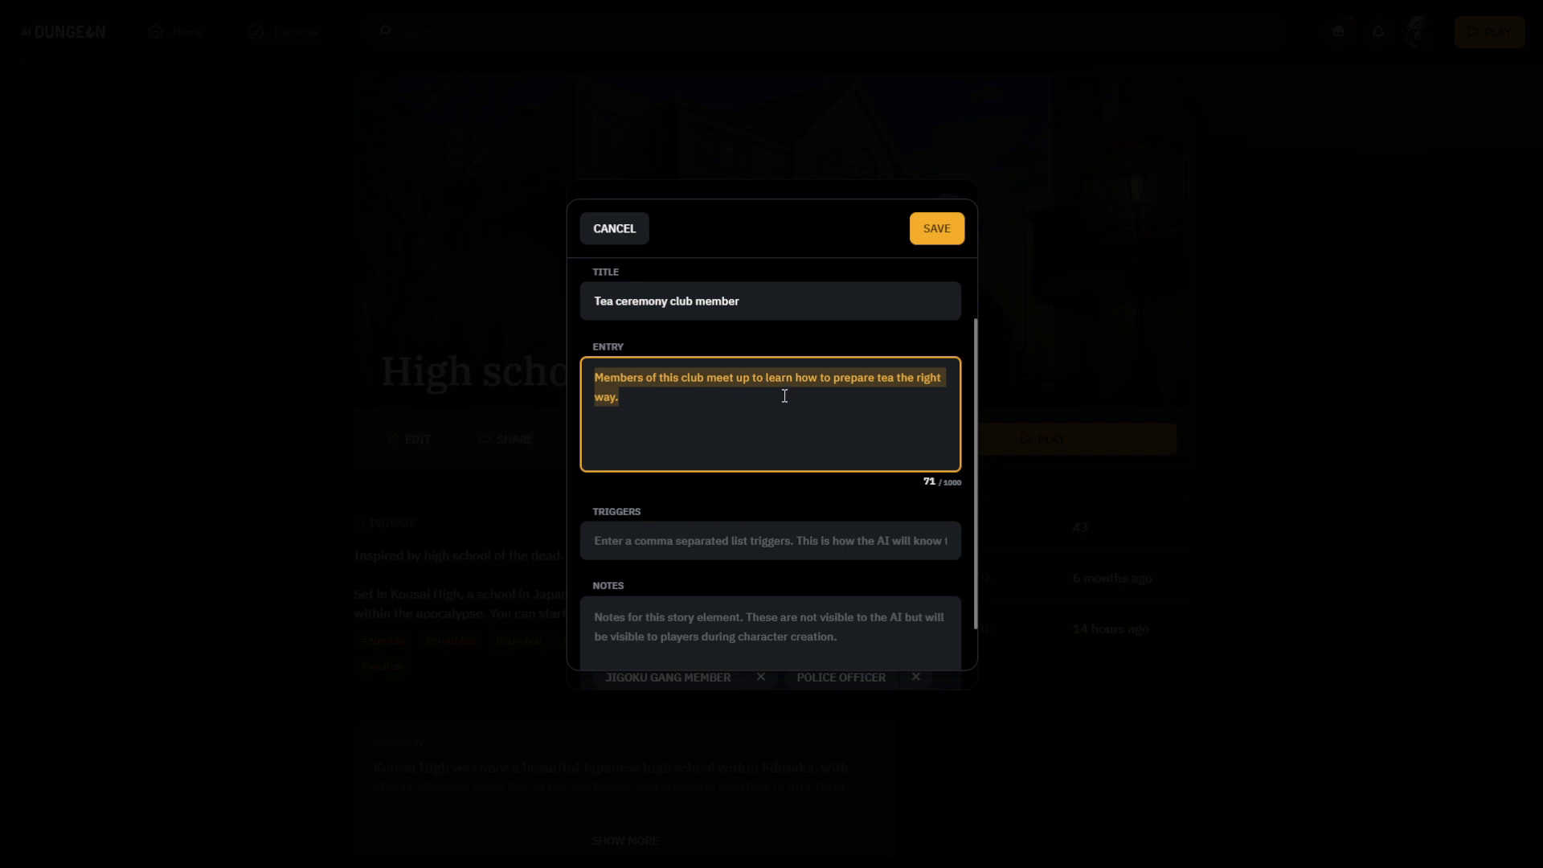
scroll(781, 427, down, 1)
click(757, 587)
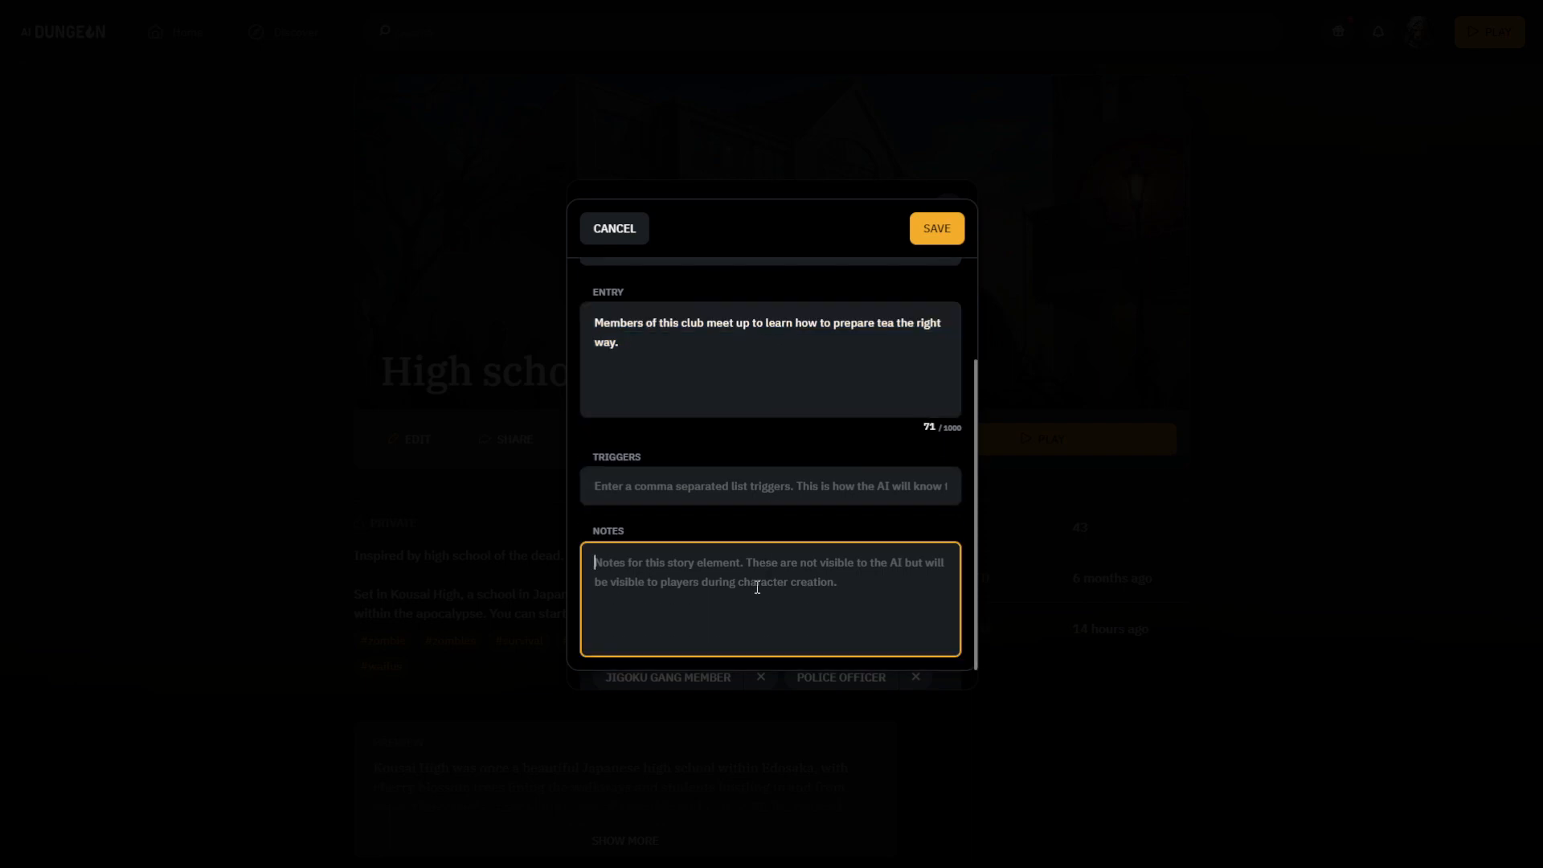
key(ctrl+v)
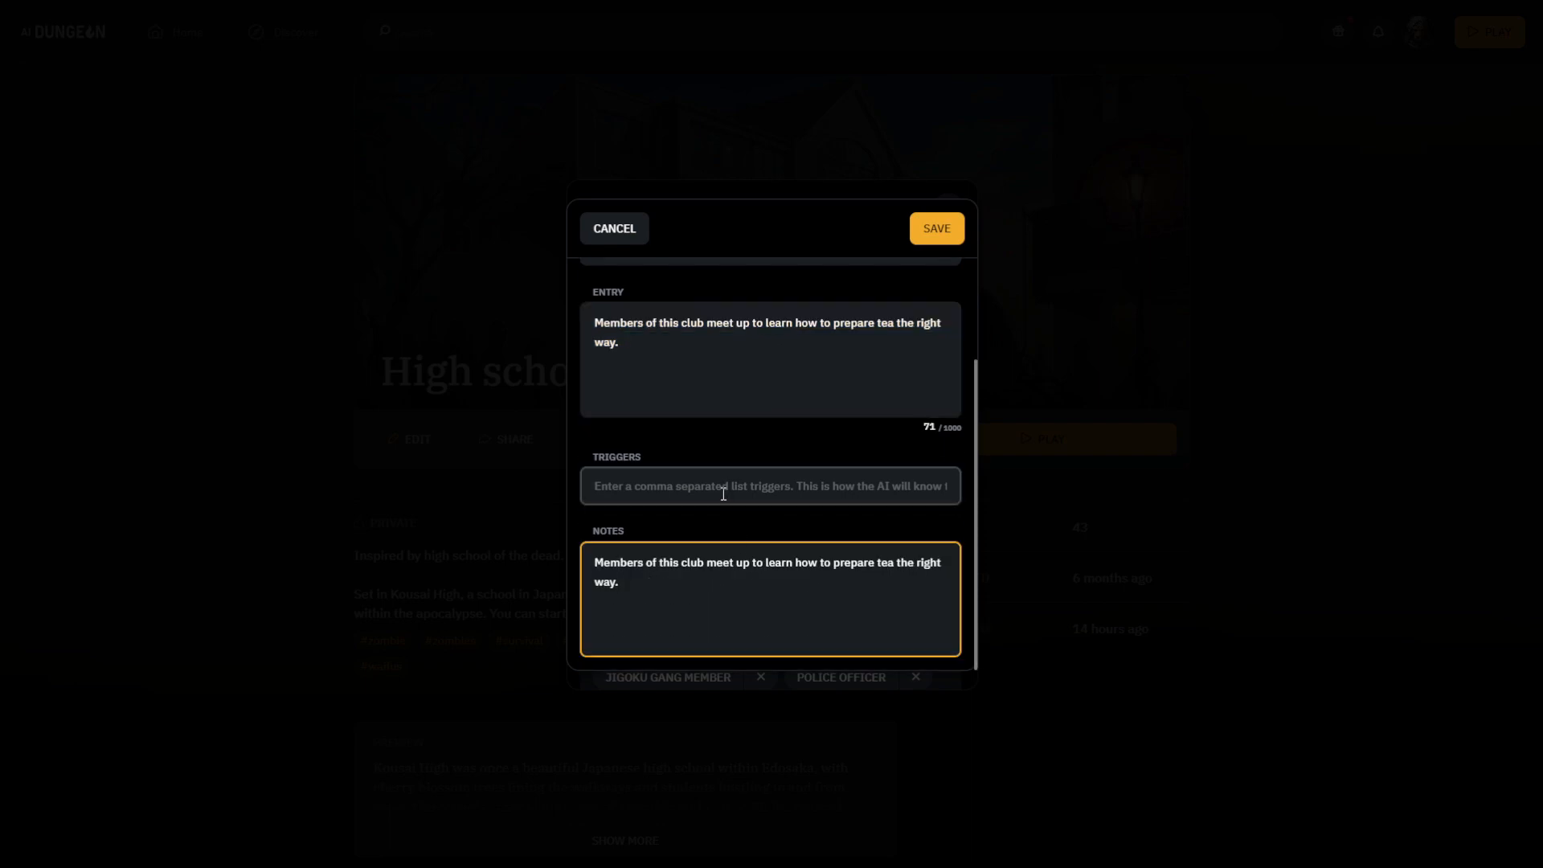
Step: Copy the class title "Tea ceremony club member" into the card's triggers
scroll(723, 487, up, 3)
triple_click(662, 379)
key(ctrl+c)
scroll(713, 524, down, 2)
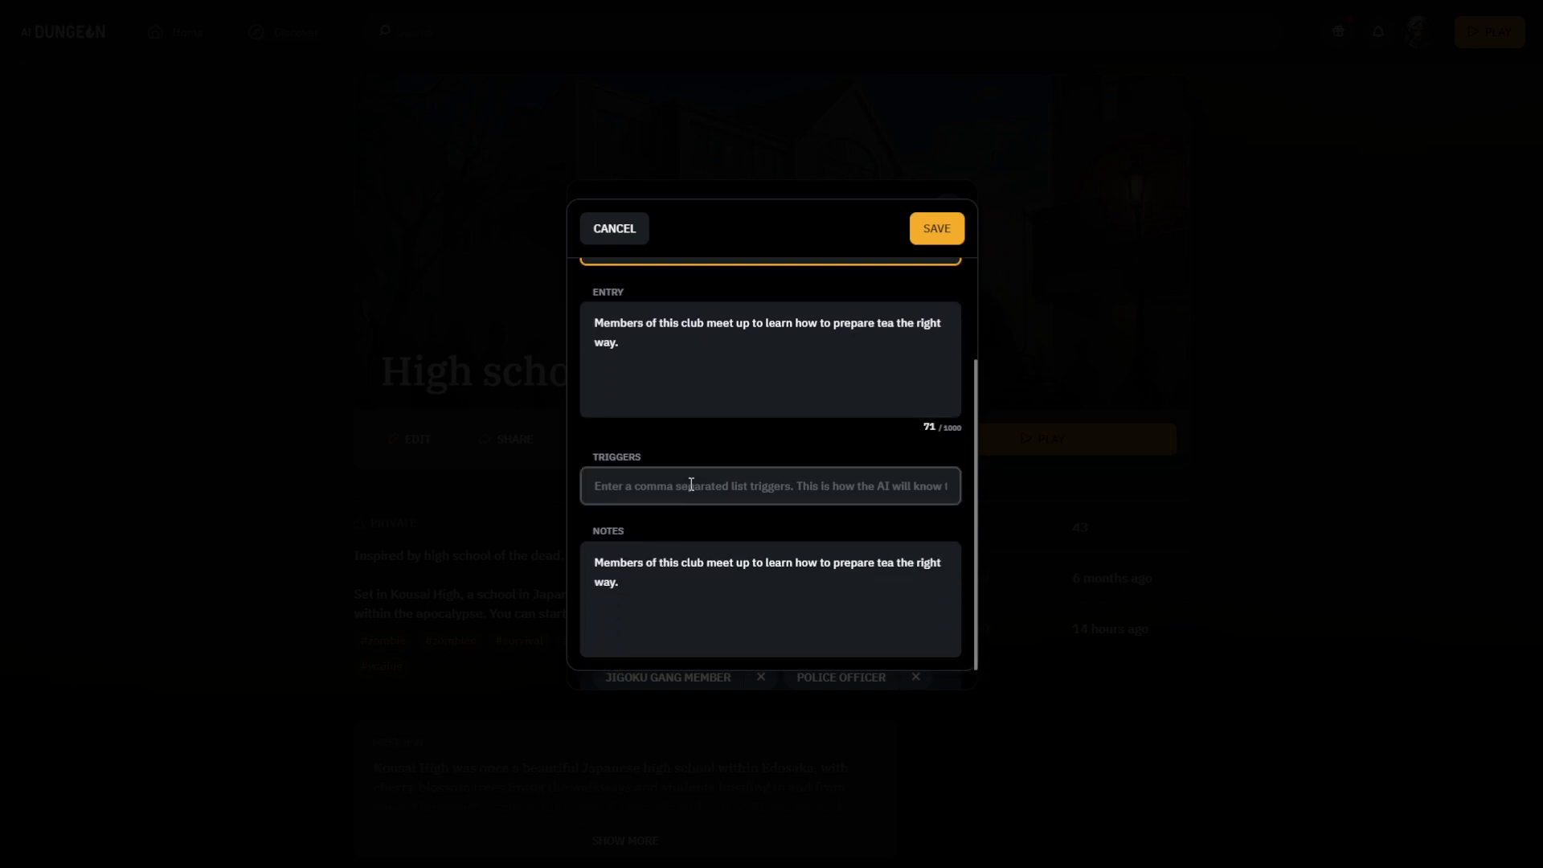
click(693, 486)
scroll(756, 520, up, 2)
scroll(757, 524, down, 2)
key(ctrl+v)
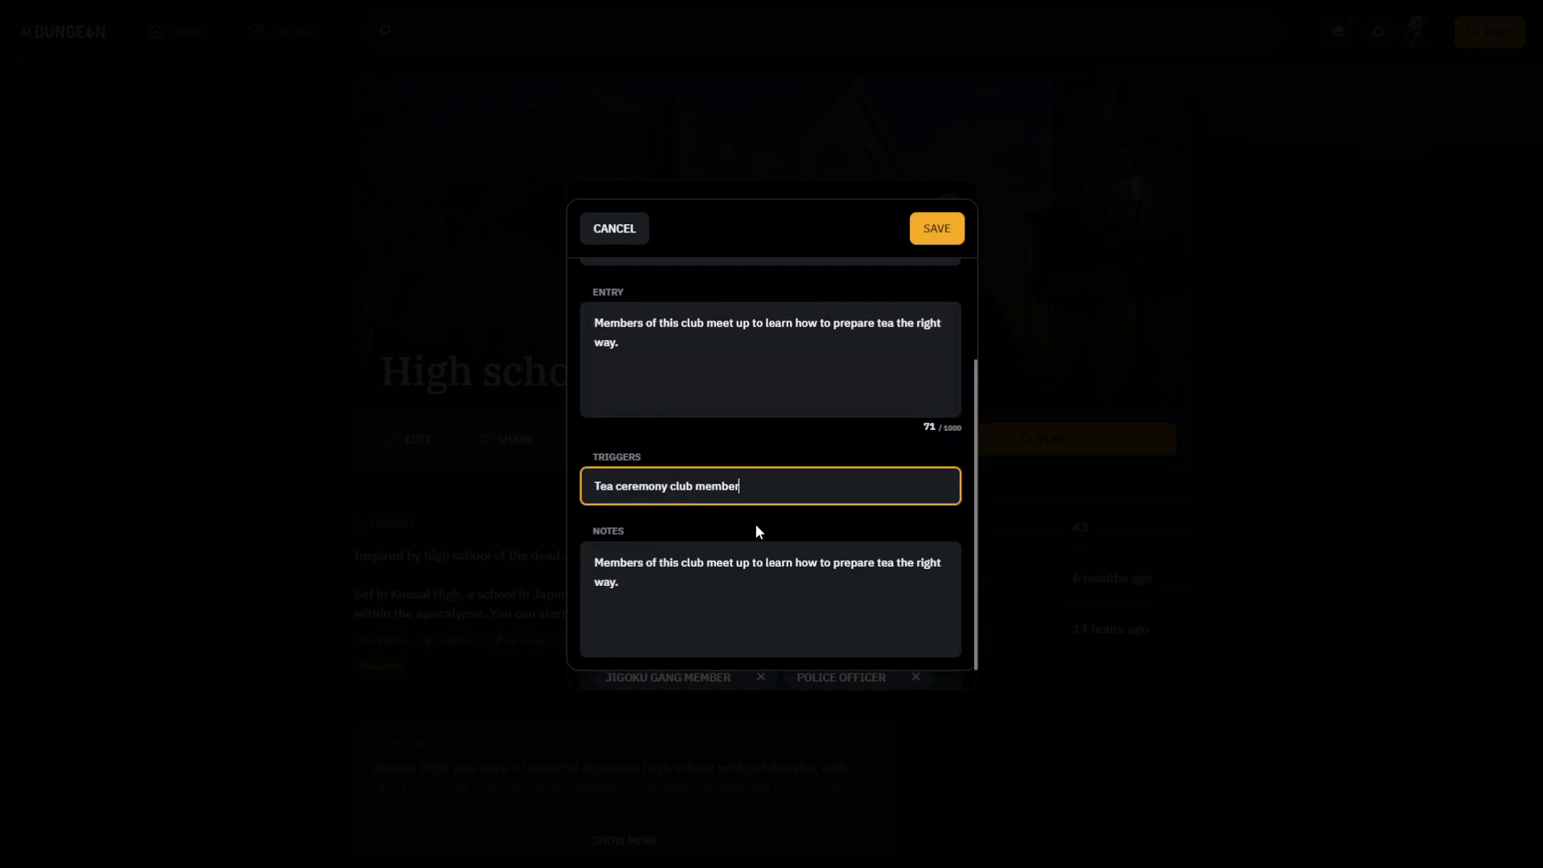
Step: Append "Tea timers" as a second, comma-separated trigger after "Tea ceremony club member"
scroll(611, 418, up, 2)
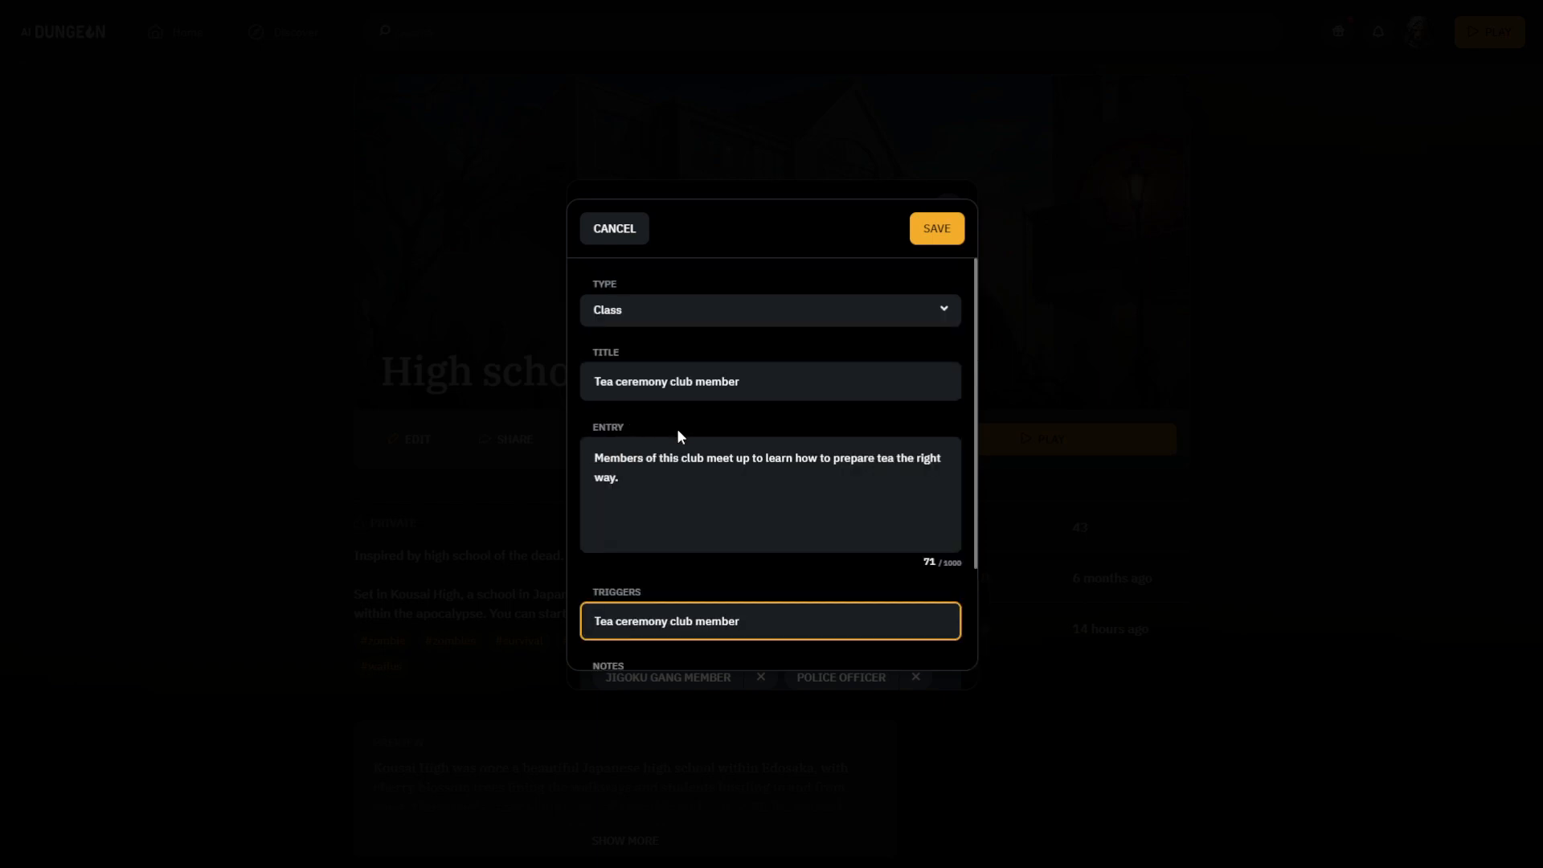
scroll(678, 431, down, 1)
scroll(702, 426, down, 1)
scroll(705, 422, down, 1)
scroll(752, 490, up, 2)
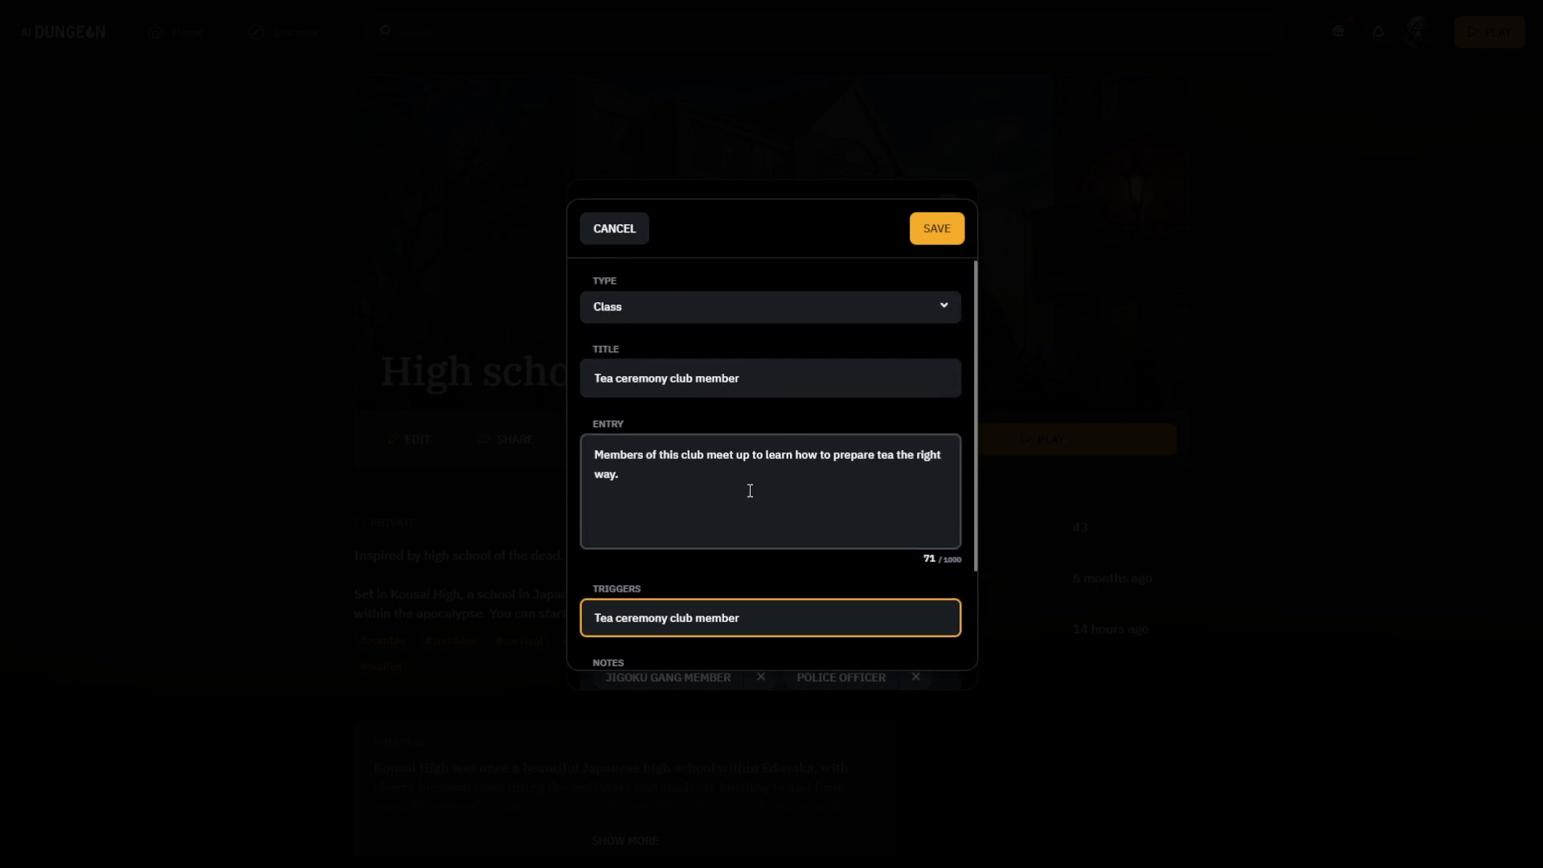
scroll(699, 472, down, 2)
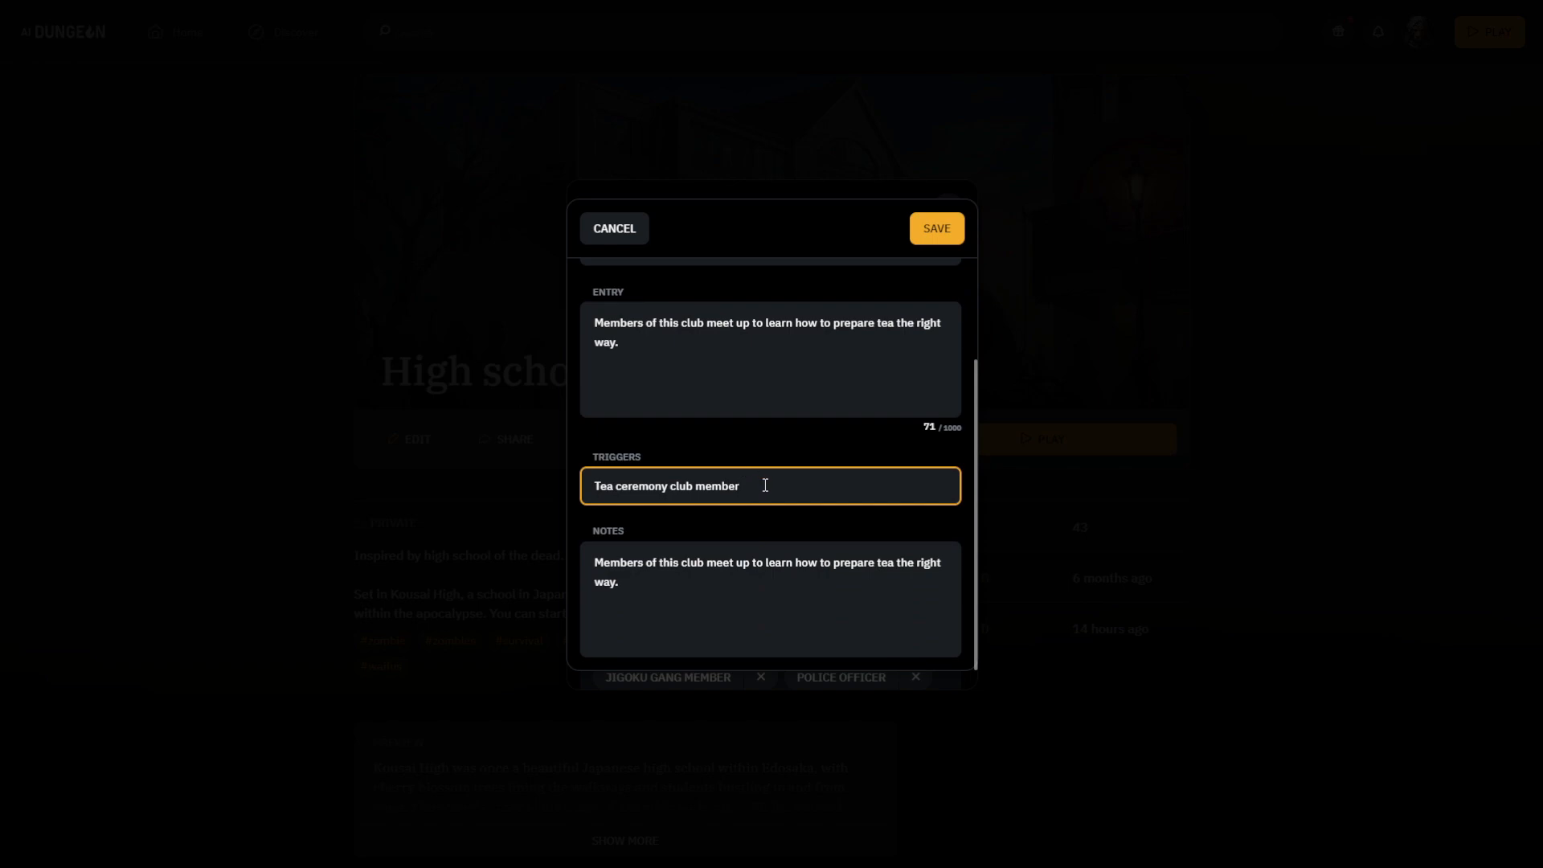
drag(744, 485, 531, 487)
click(756, 487)
text(, Tea timers)
scroll(831, 493, up, 1)
drag(830, 582, 783, 574)
click(822, 528)
scroll(825, 522, down, 1)
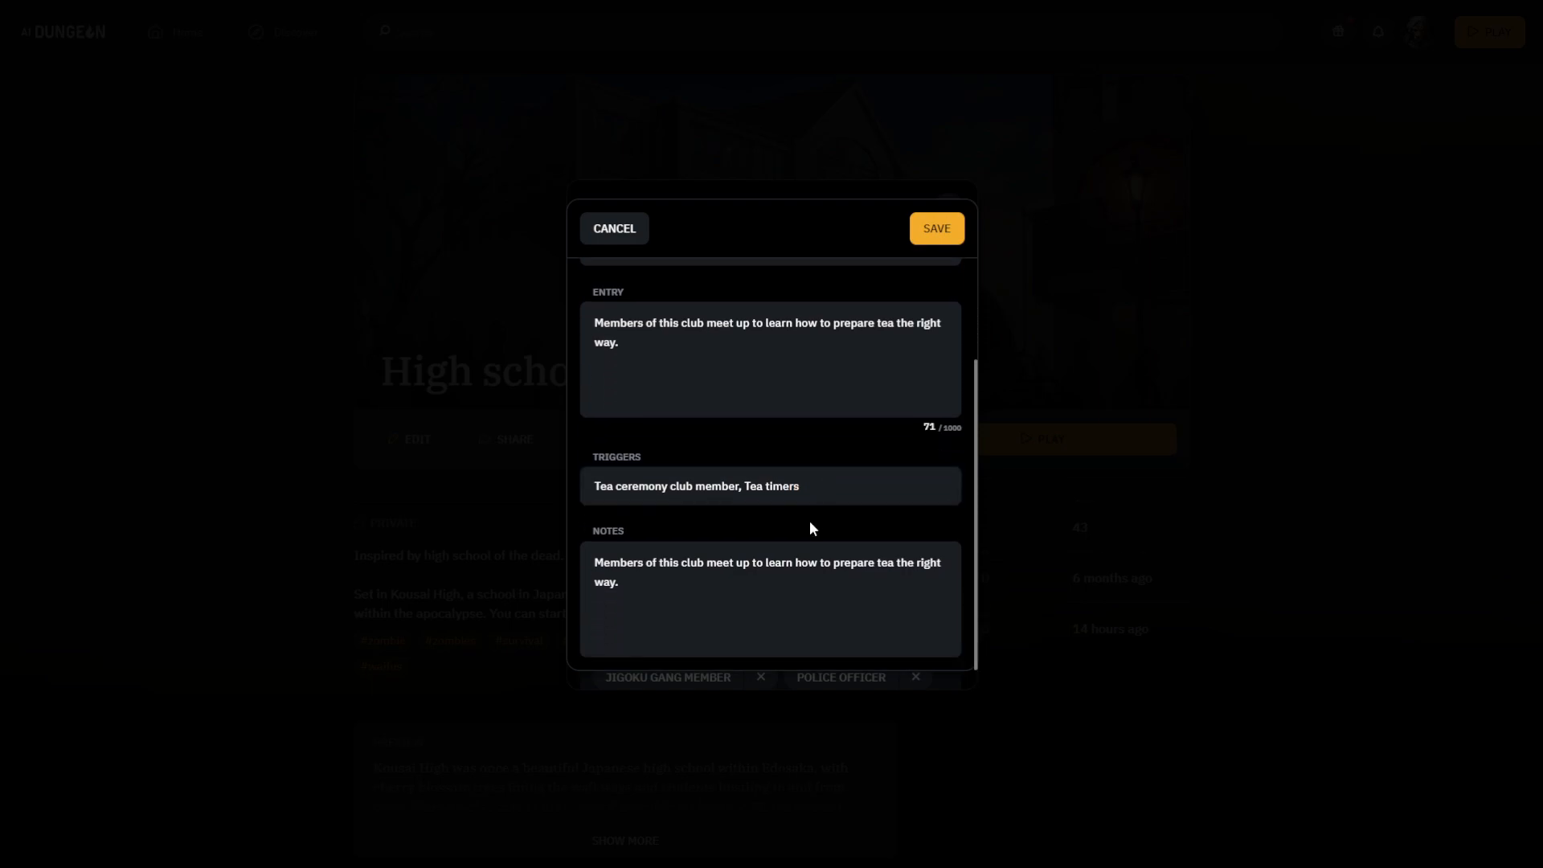
Step: Clear the notes of the Tea ceremony club member class
click(755, 611)
key(ctrl+a)
key(BackSpace)
click(729, 529)
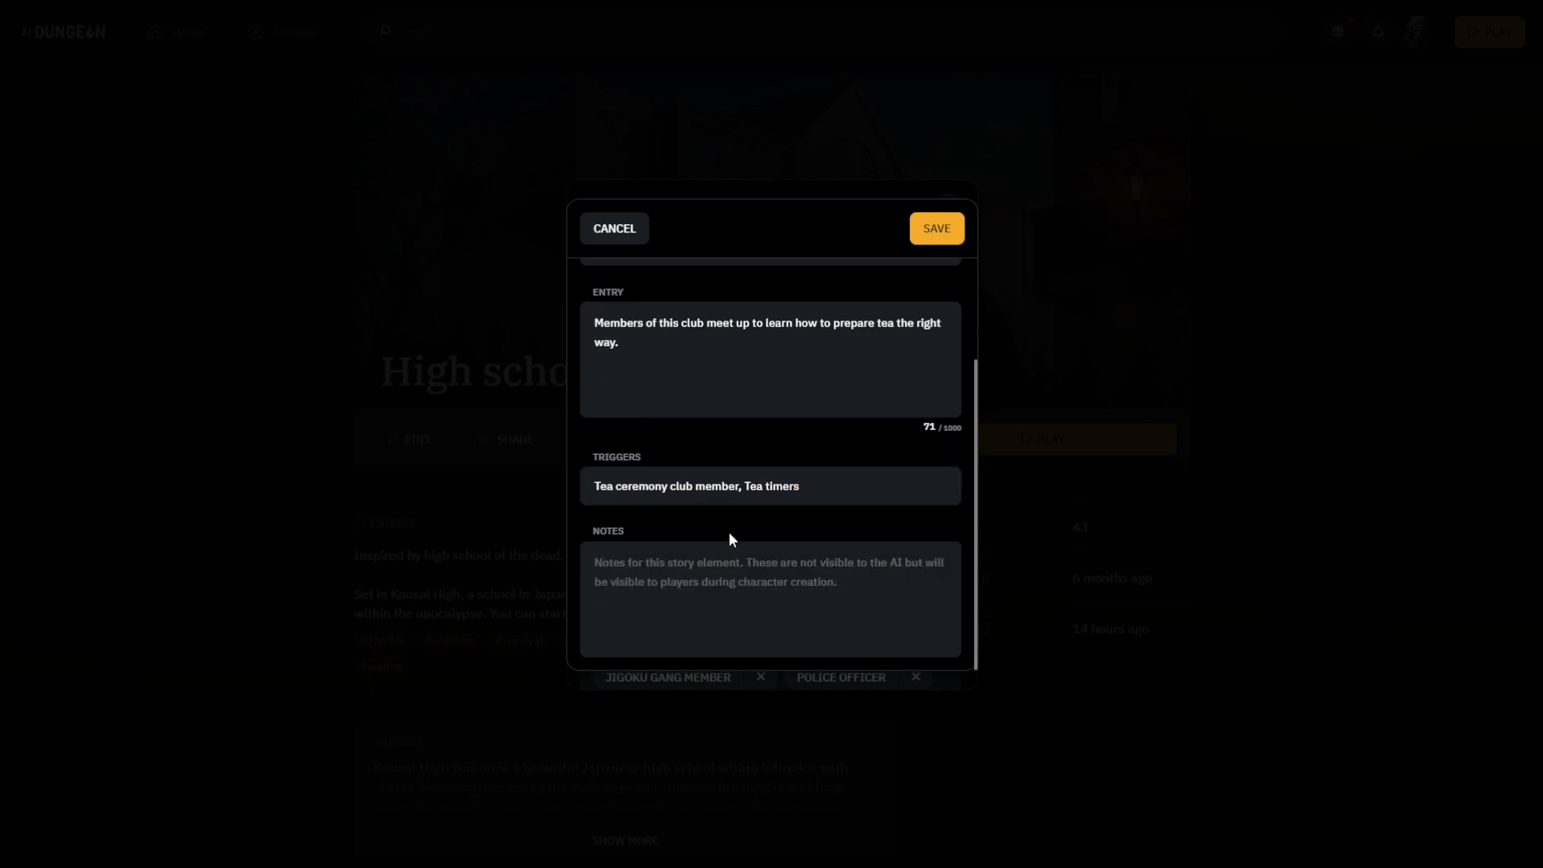
Step: Review and save the Tea ceremony club member class, and close the High school of the Dead scenario editor
scroll(735, 526, up, 2)
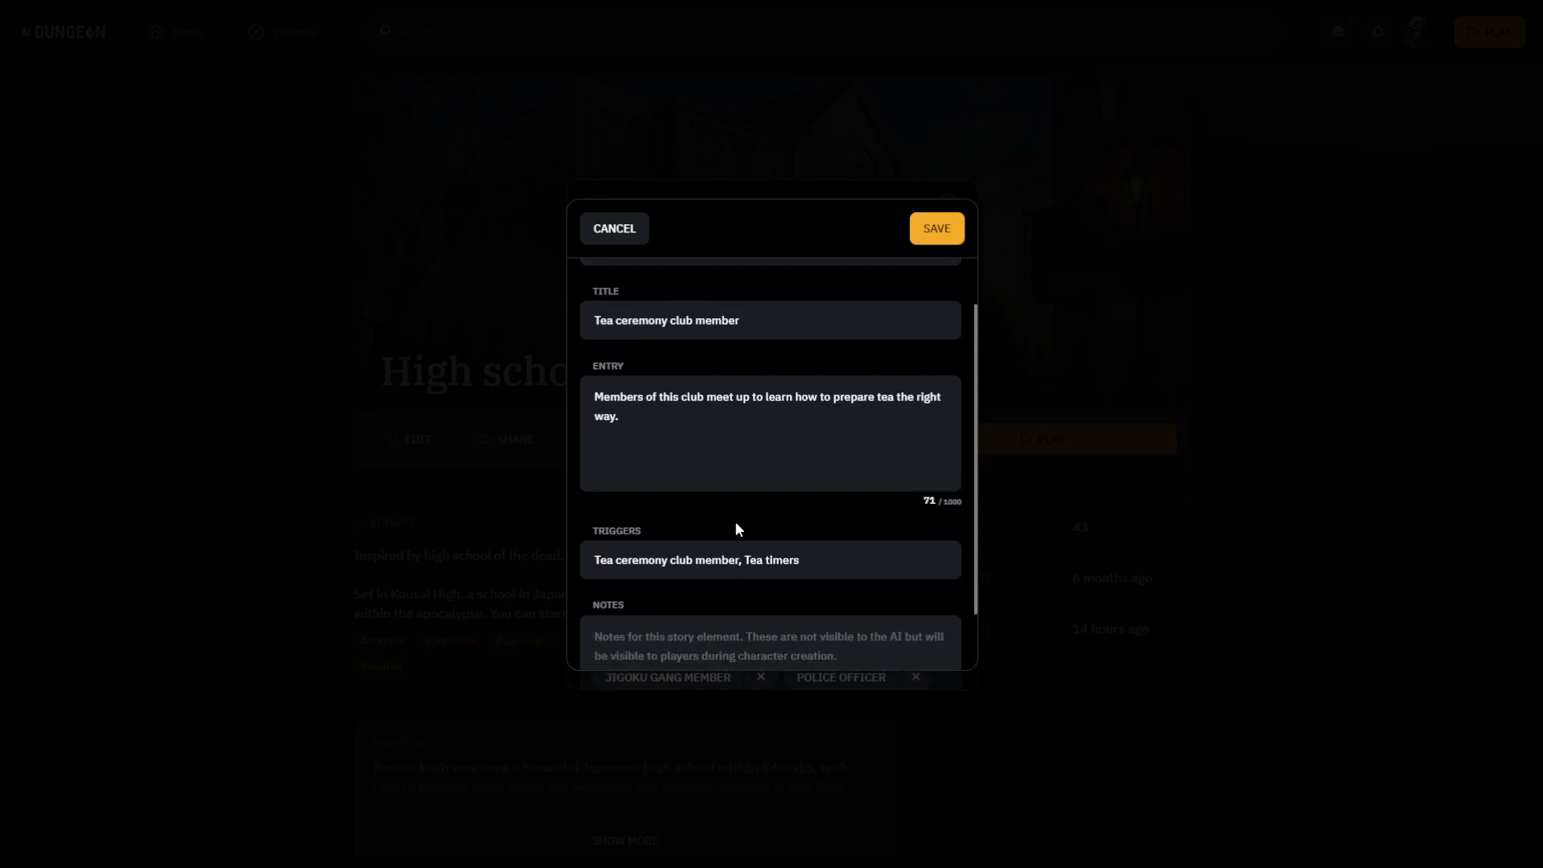
scroll(683, 478, down, 2)
scroll(714, 604, up, 1)
scroll(707, 590, down, 1)
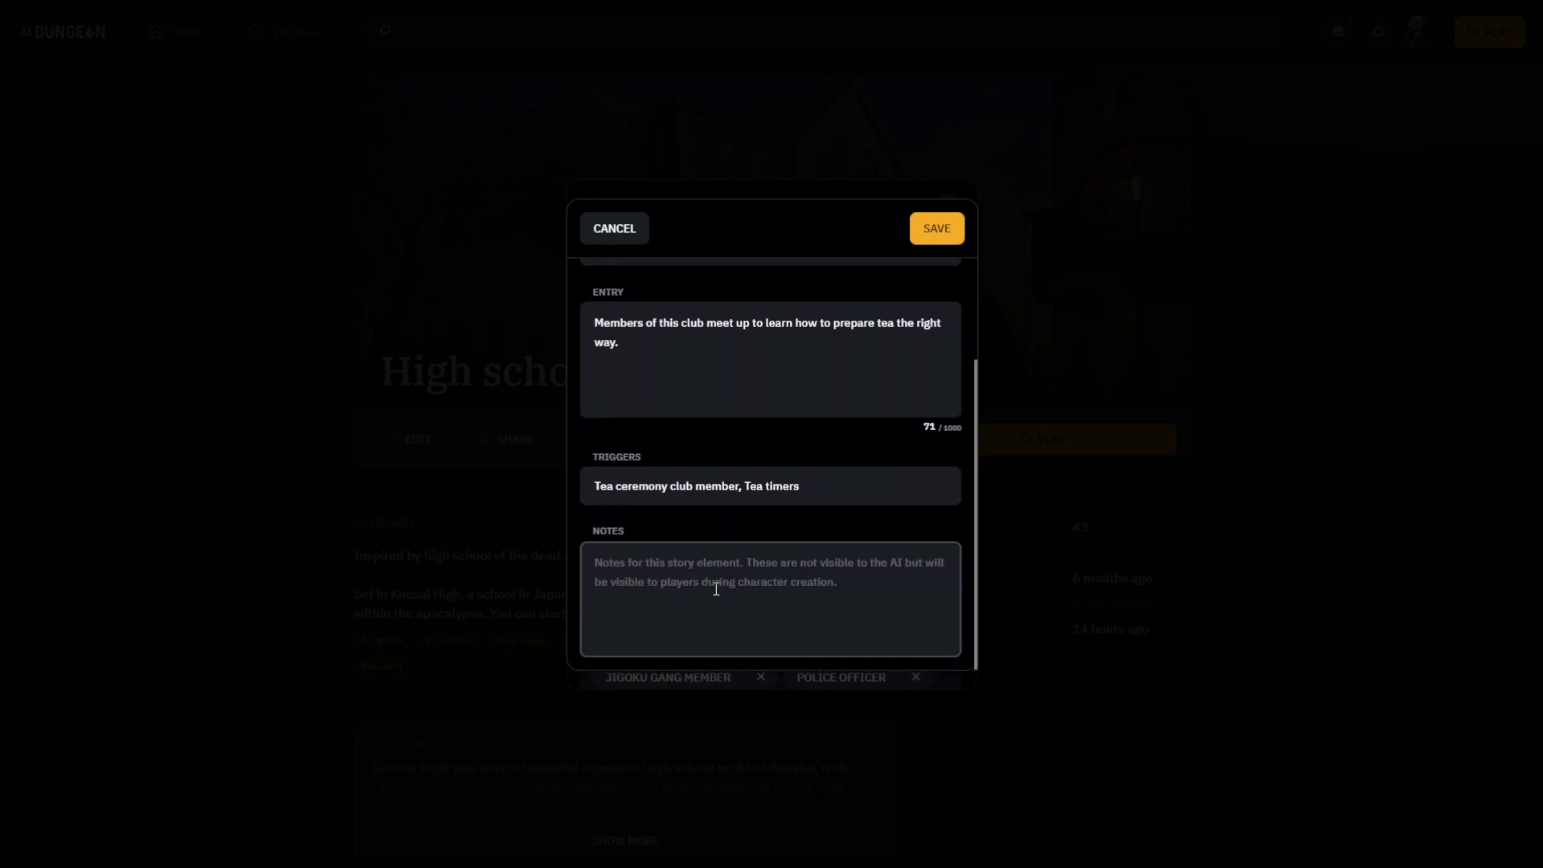
click(936, 229)
click(948, 213)
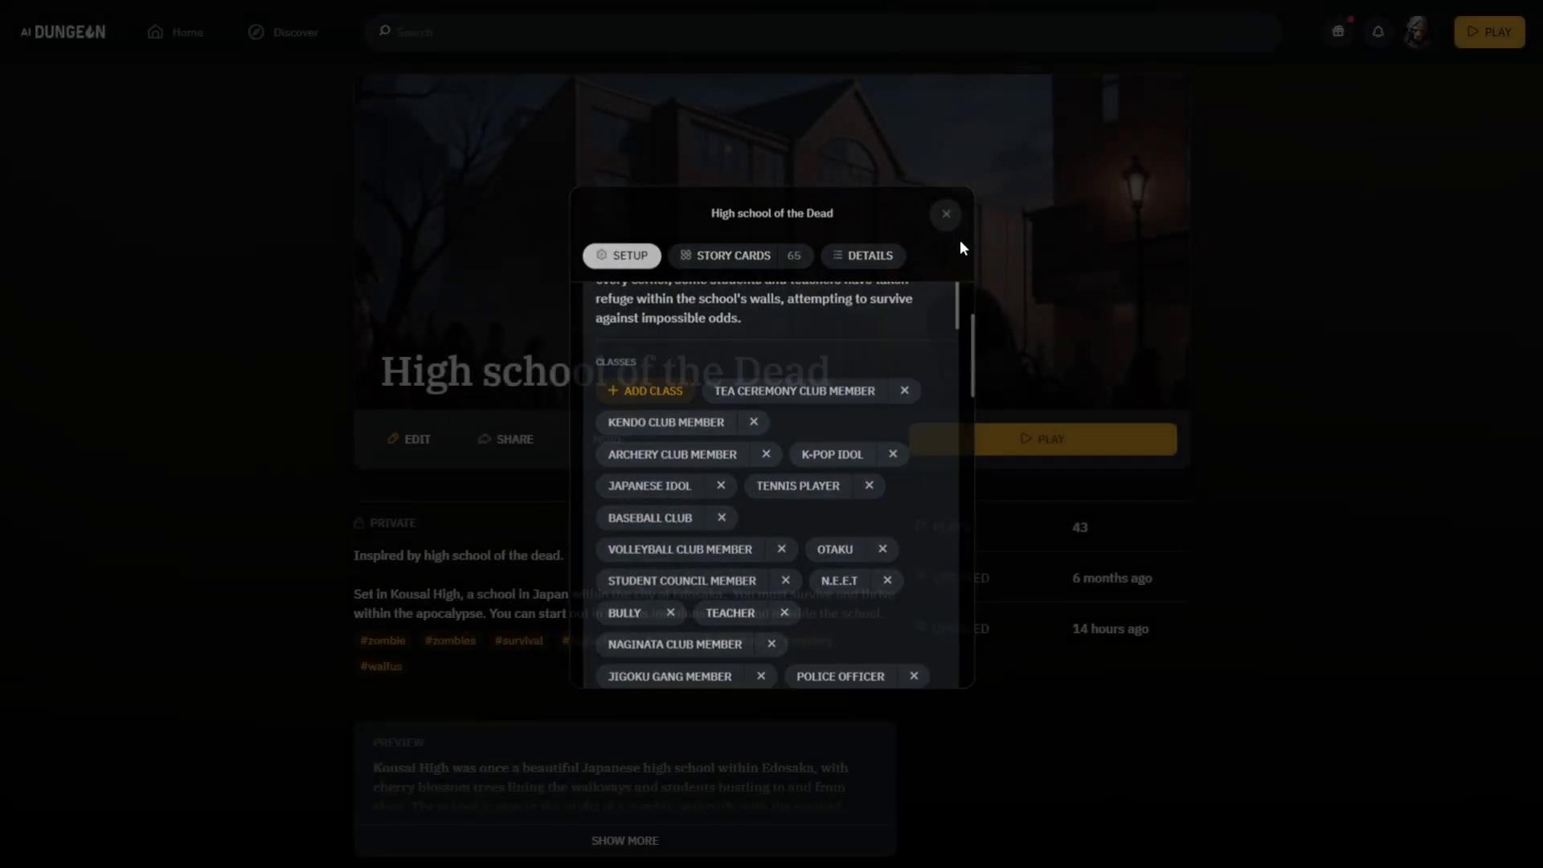
Step: Play the High school of the Dead scenario and choose to create a character
click(979, 435)
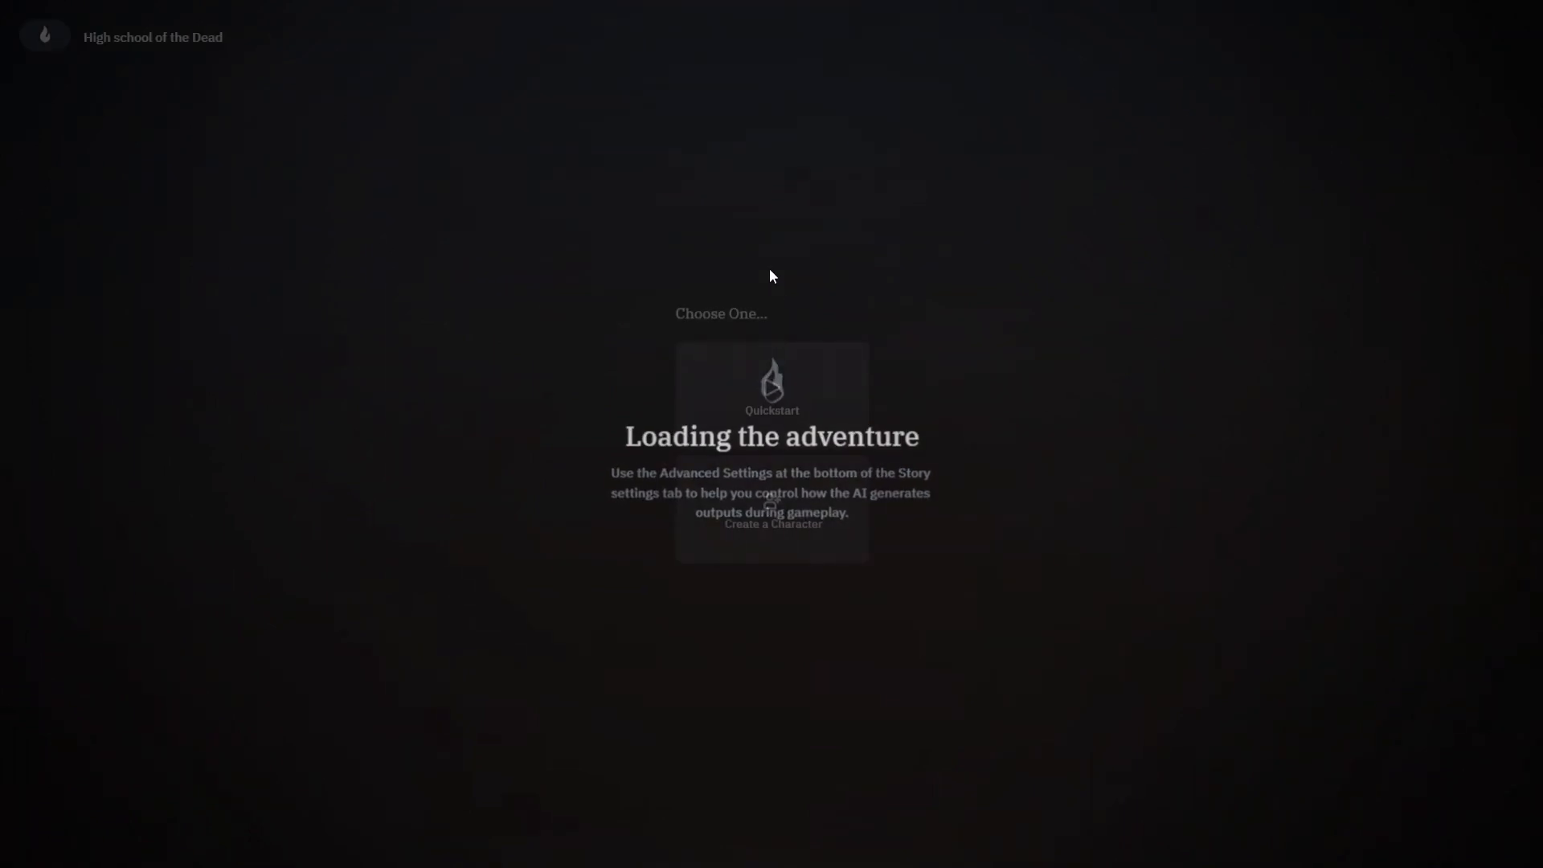
click(812, 485)
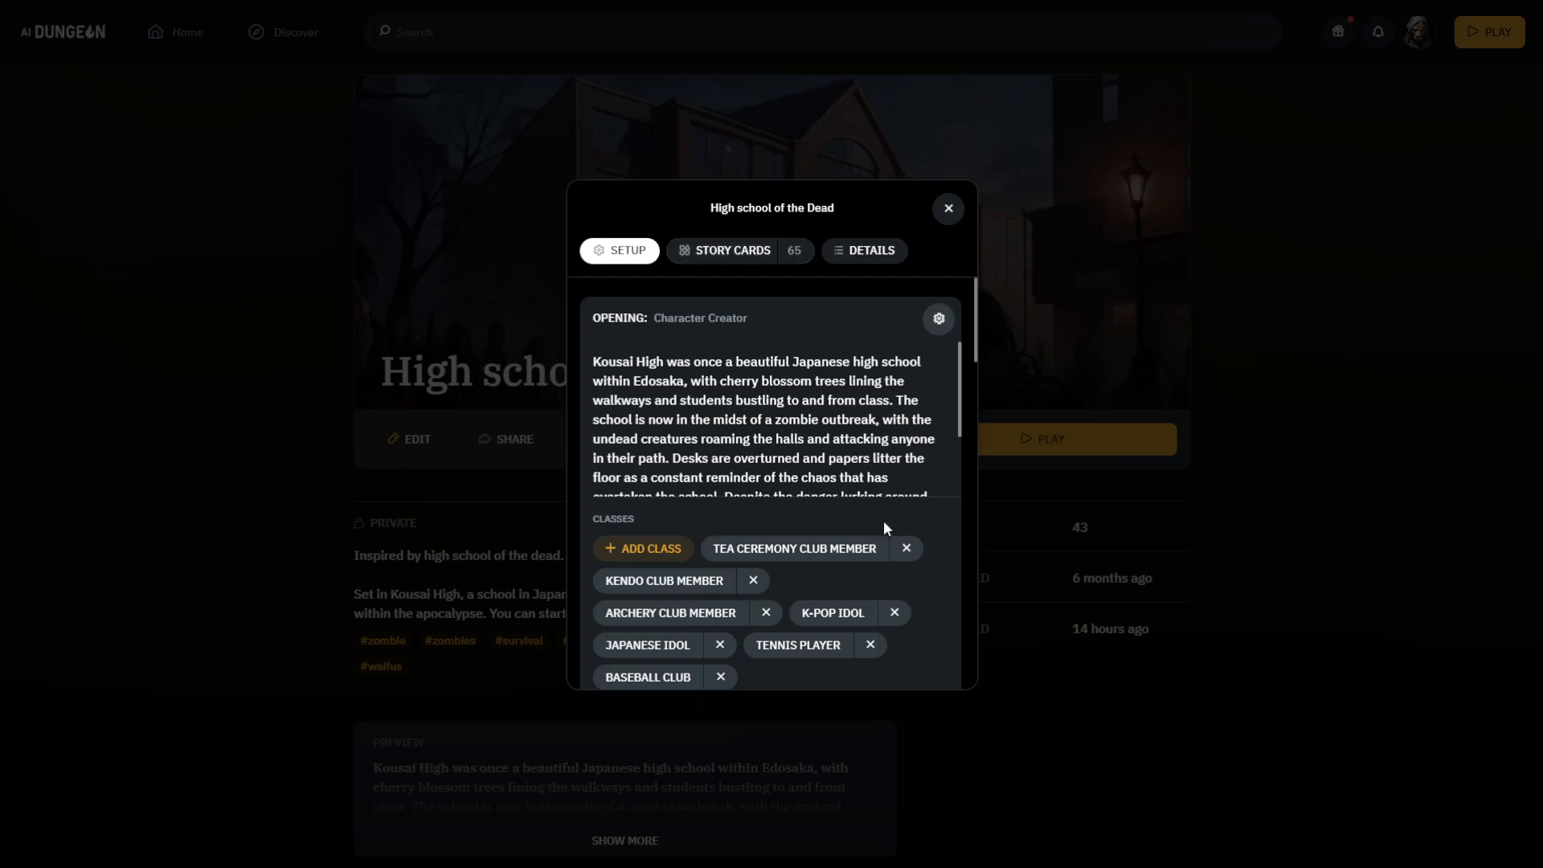
Step: Copy the Tea ceremony club member class's entry text into its notes and save the card
scroll(884, 519, down, 3)
click(828, 469)
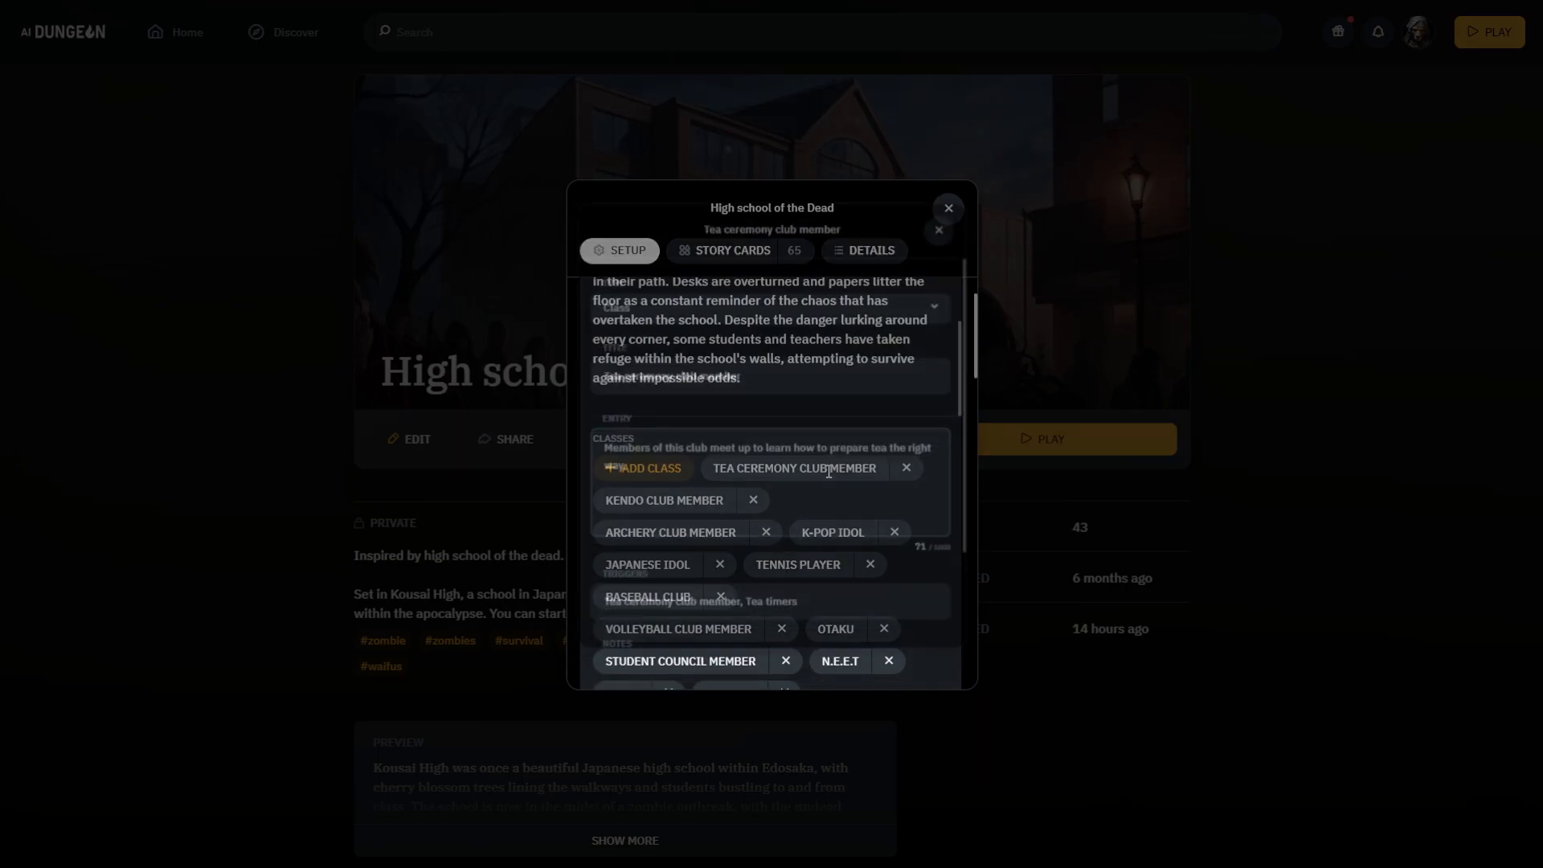
triple_click(782, 530)
key(ctrl+c)
scroll(782, 530, down, 2)
click(723, 595)
key(ctrl+v)
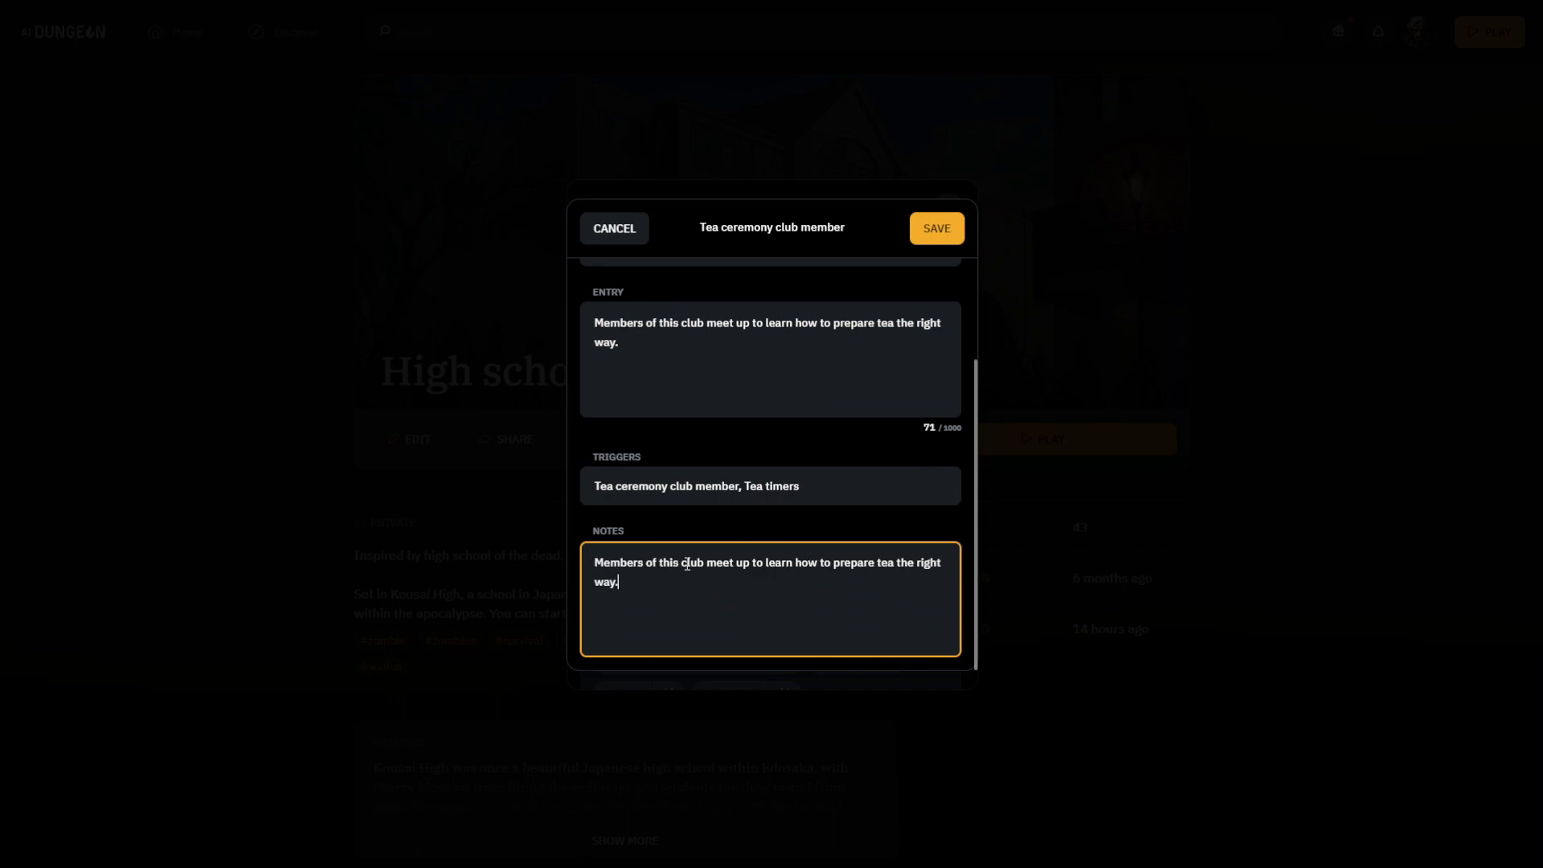
click(942, 233)
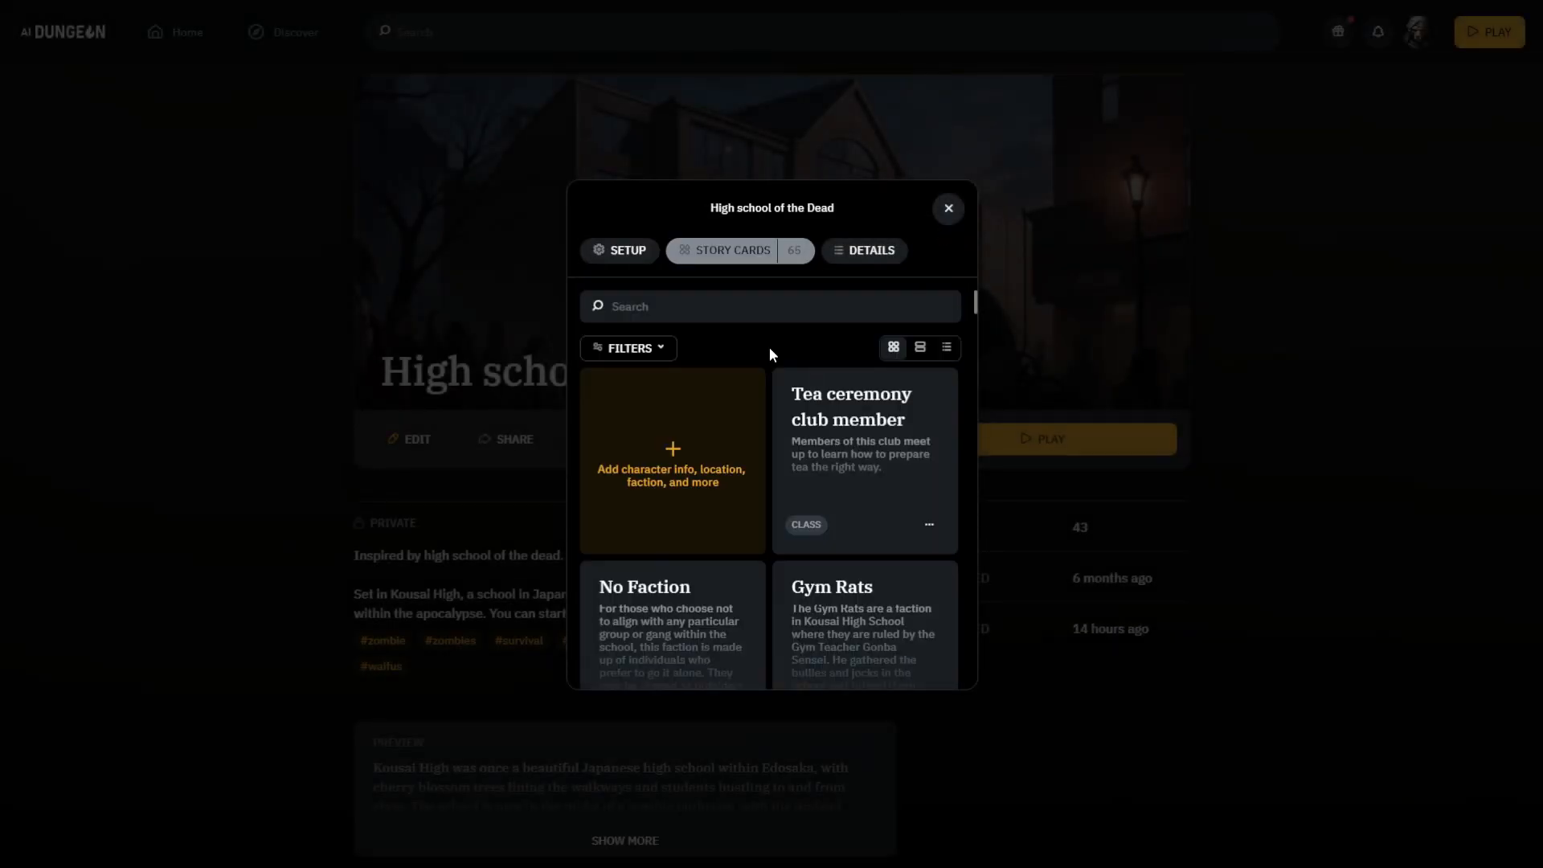
Step: Examine the races and locations in the Character Creator setup, and return to the story cards
click(622, 265)
scroll(723, 482, down, 10)
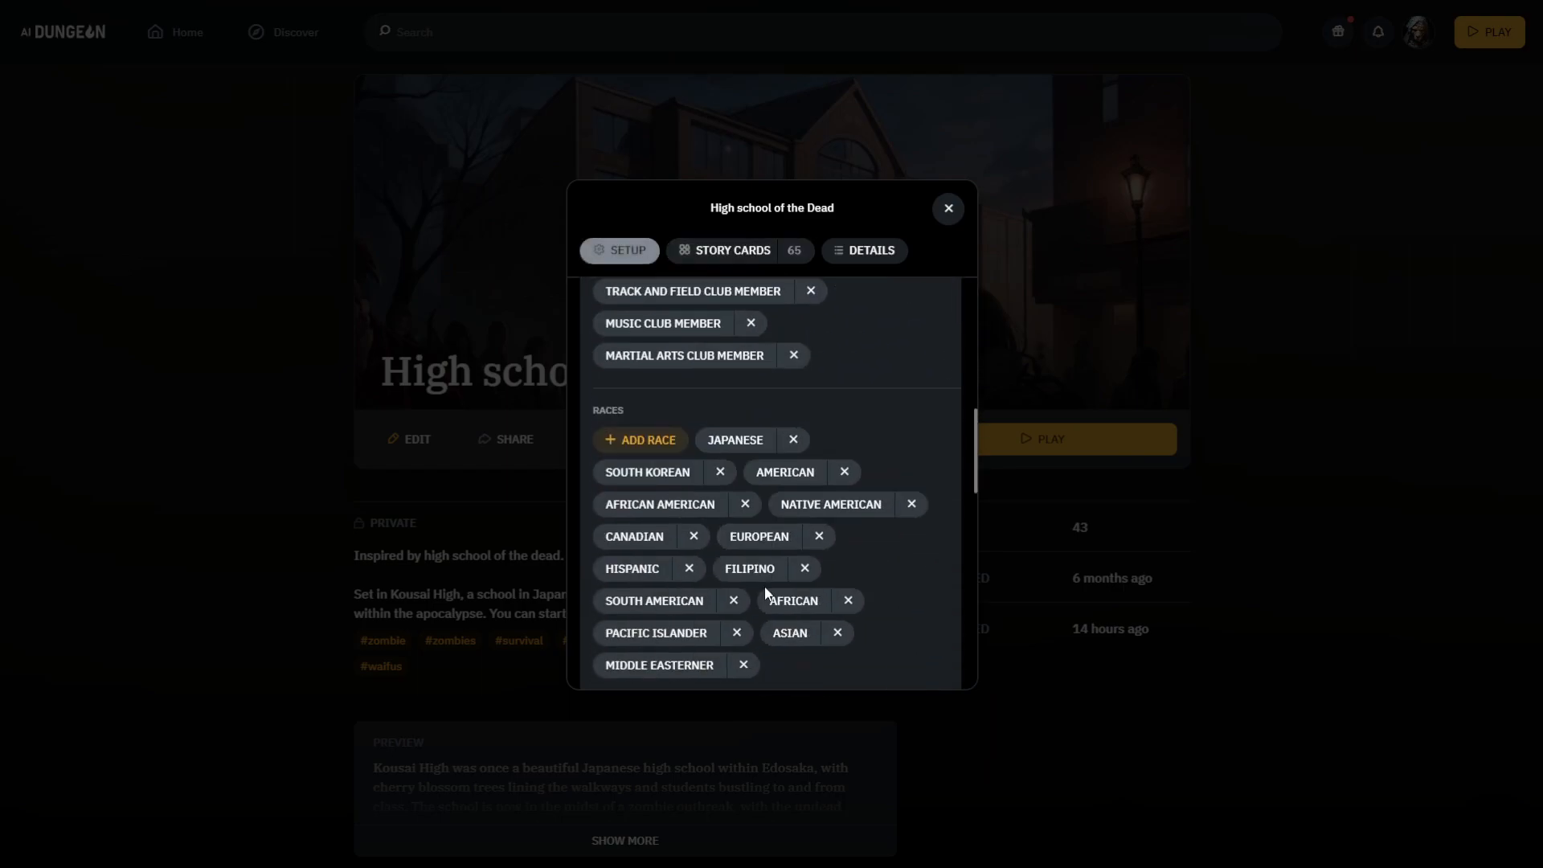
scroll(765, 593, down, 3)
scroll(764, 586, up, 10)
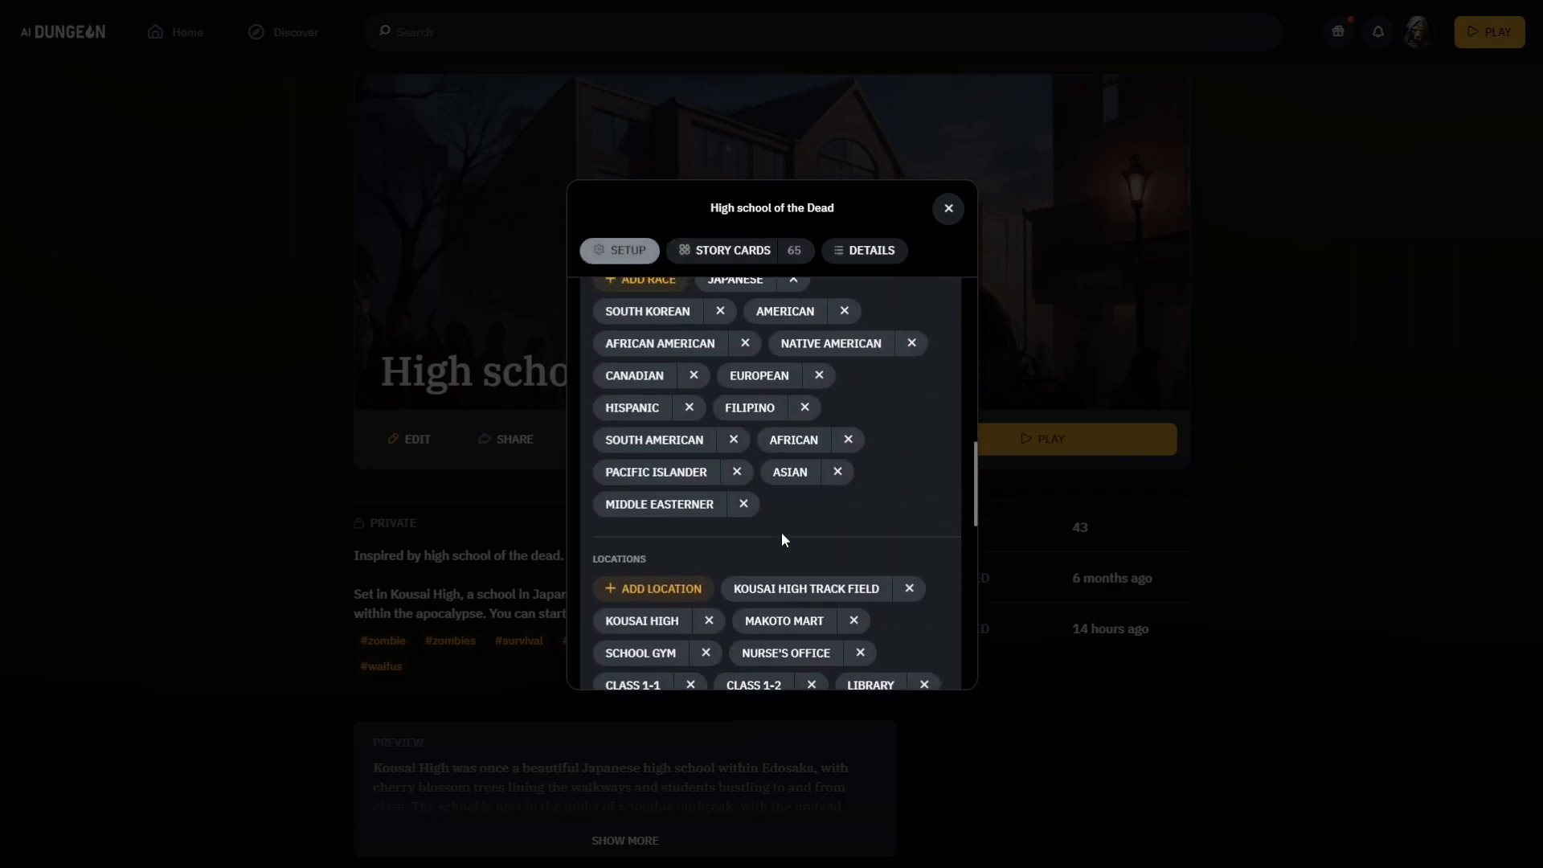
click(724, 252)
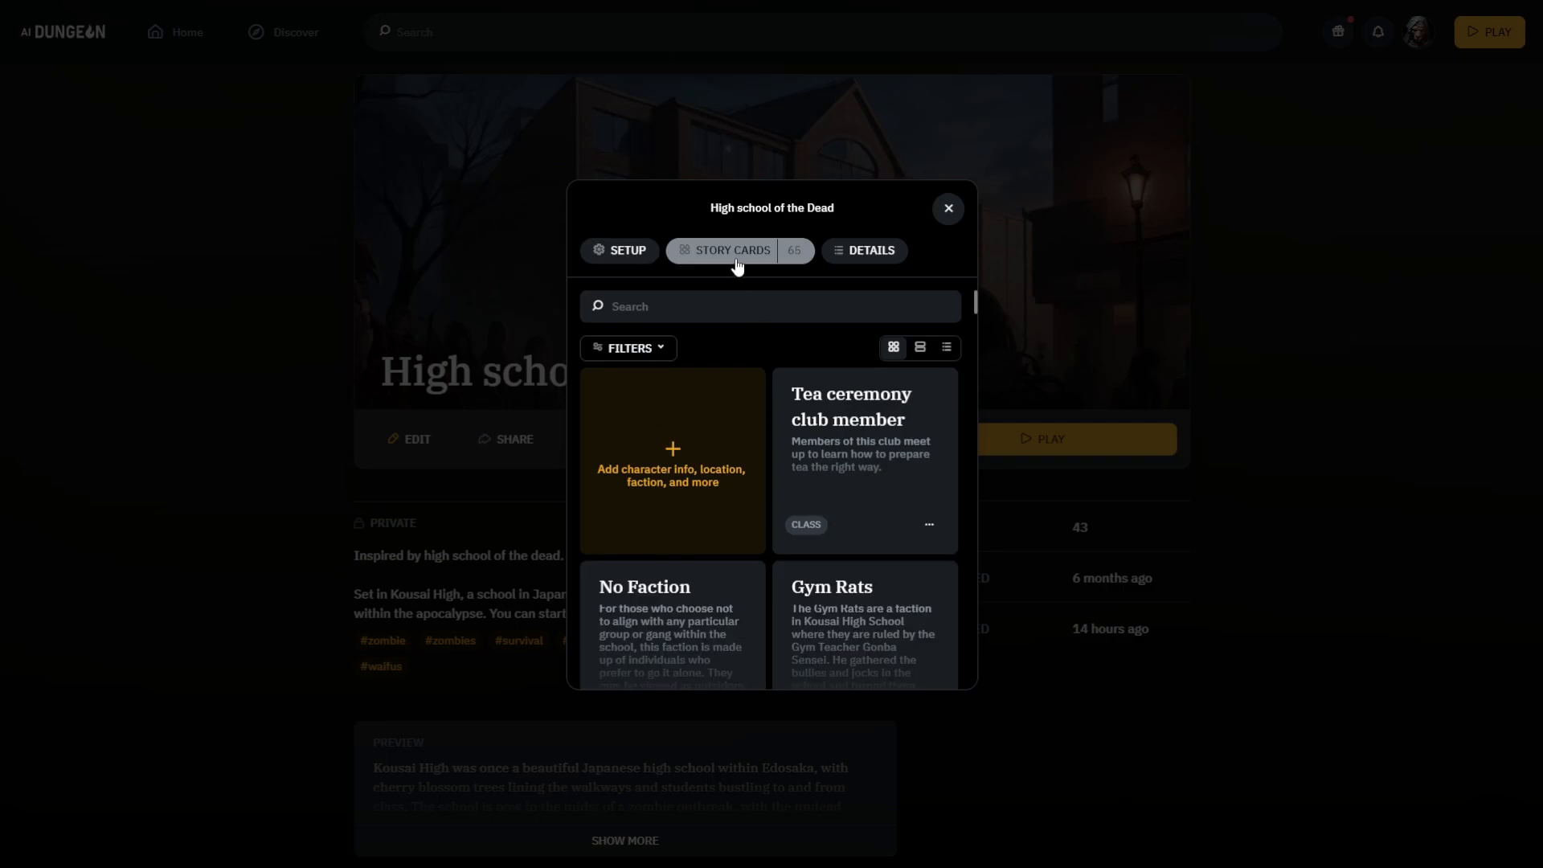
Step: Have the AI create a new class for the Character Creator, review its title and entry, and close the card
click(651, 265)
scroll(663, 414, down, 1)
click(645, 548)
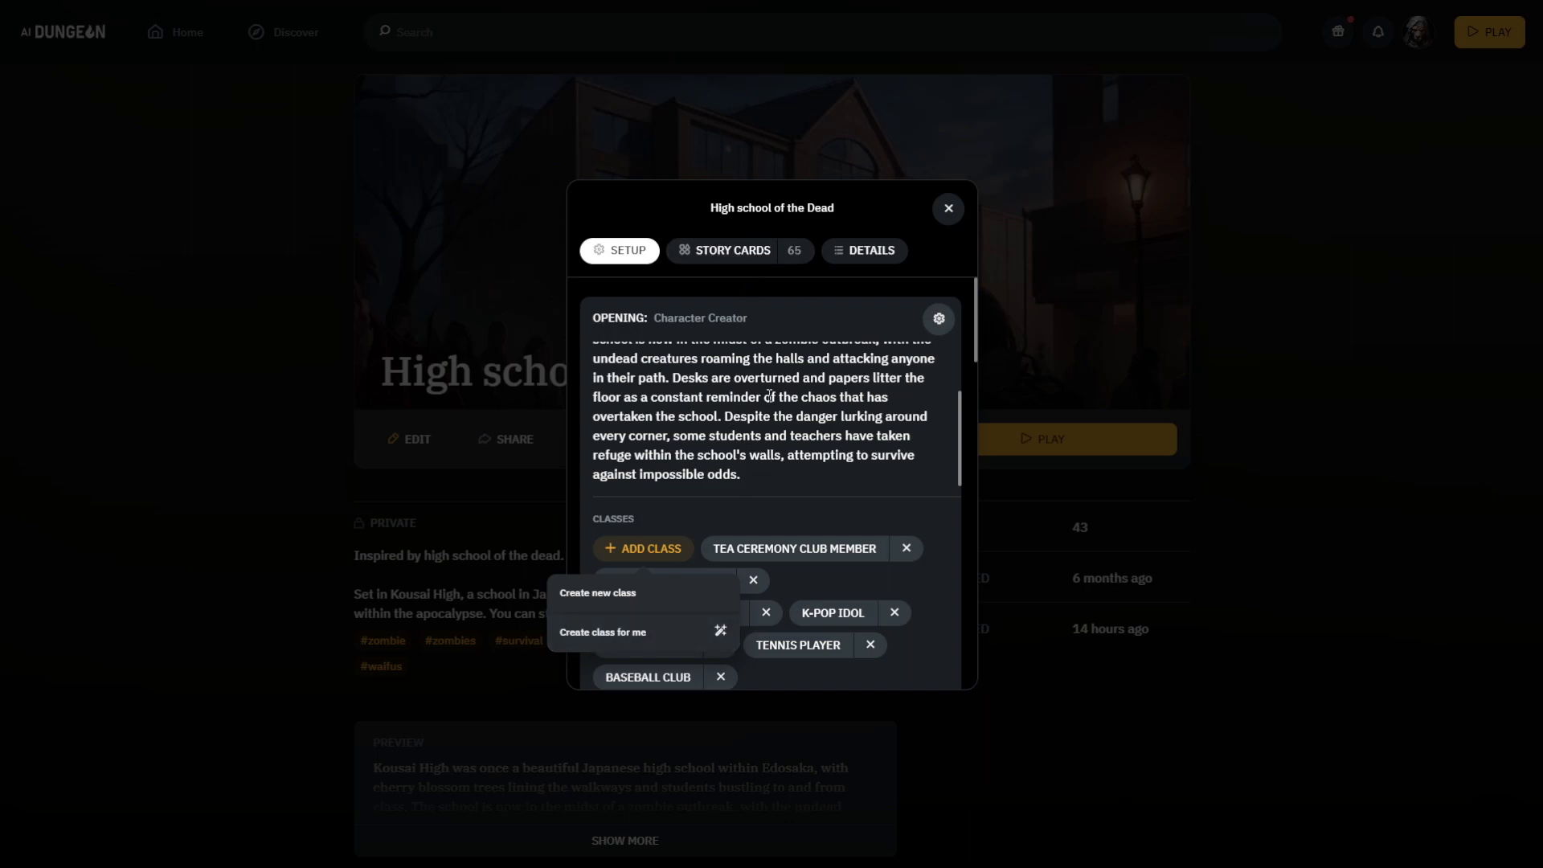
click(657, 639)
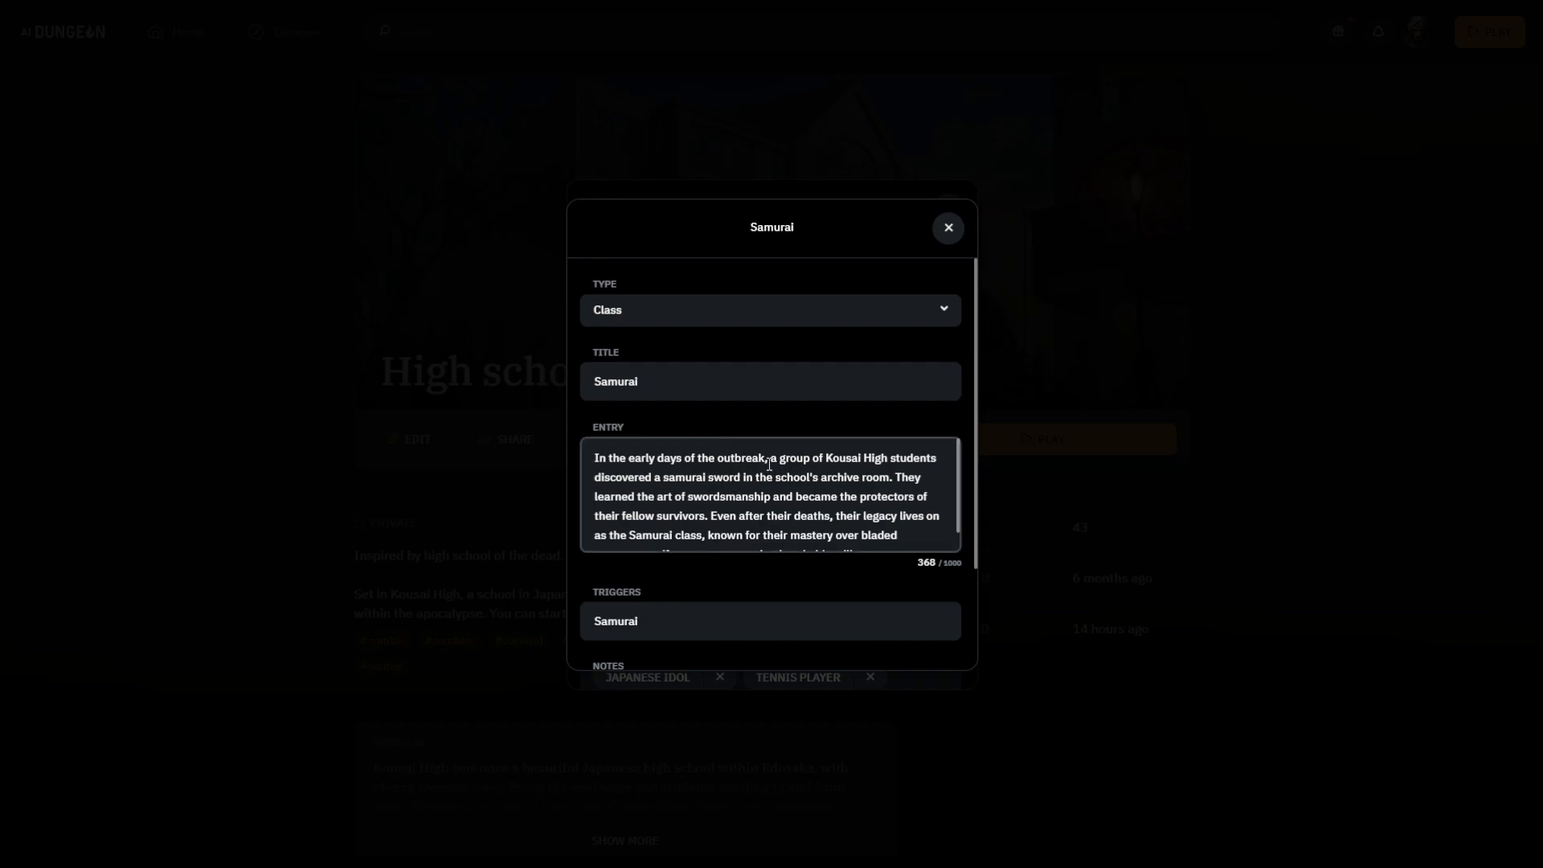
click(830, 465)
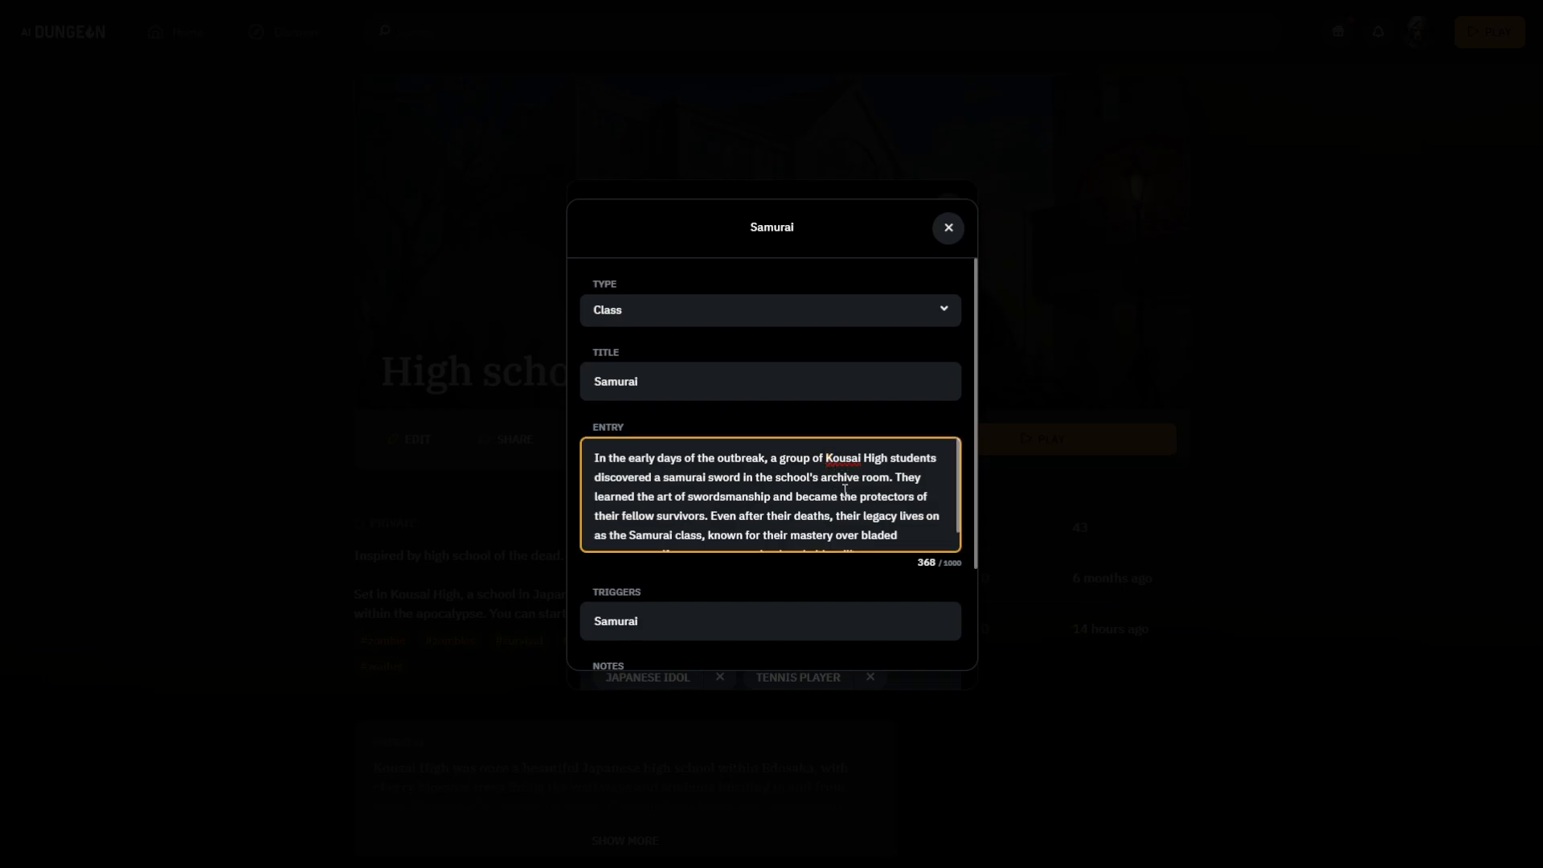
click(684, 391)
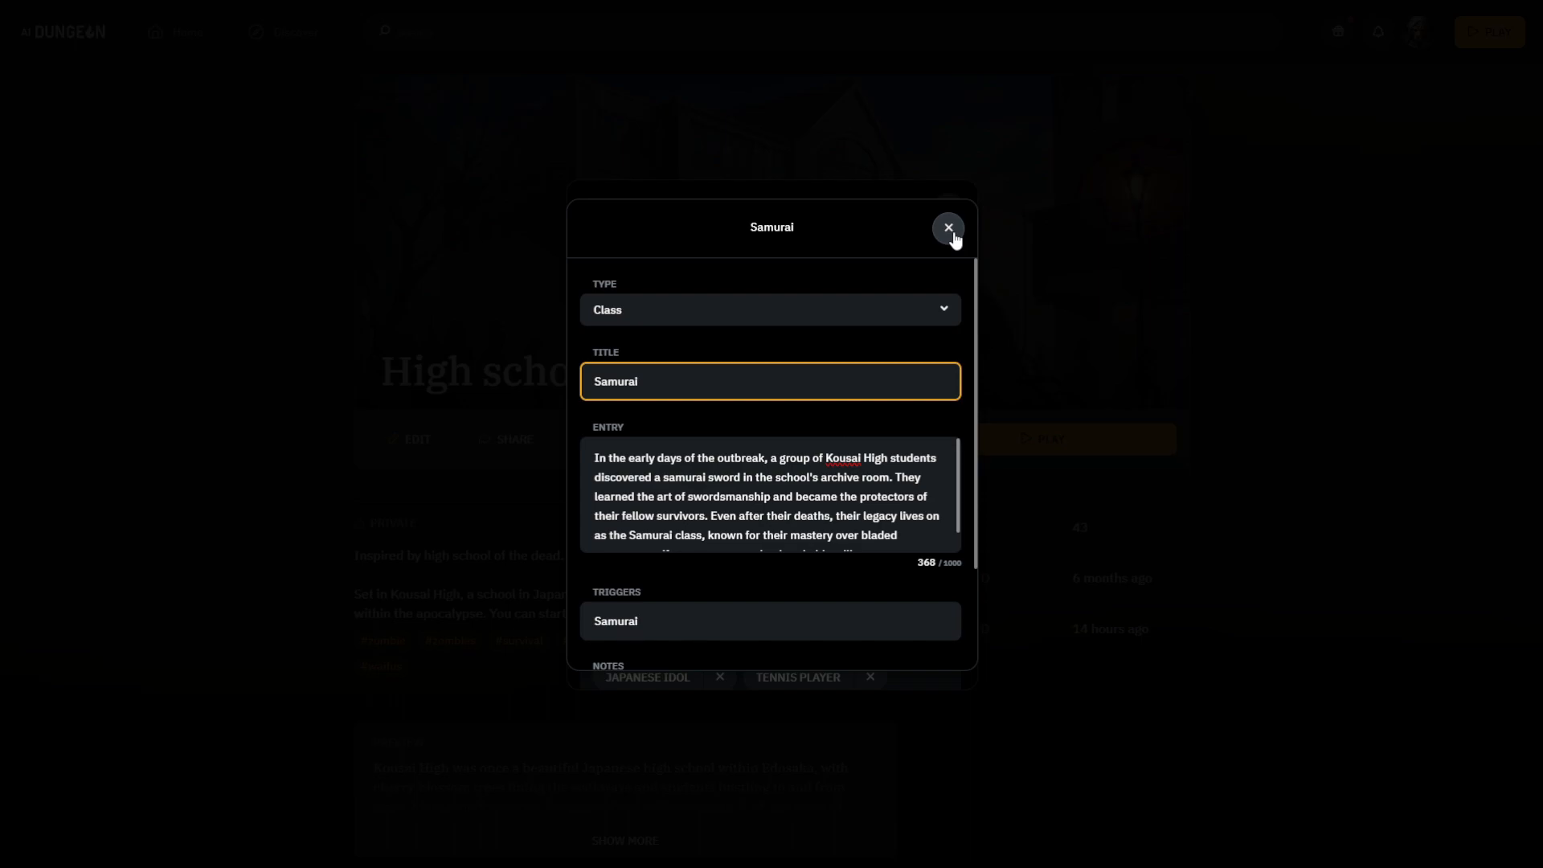
click(950, 230)
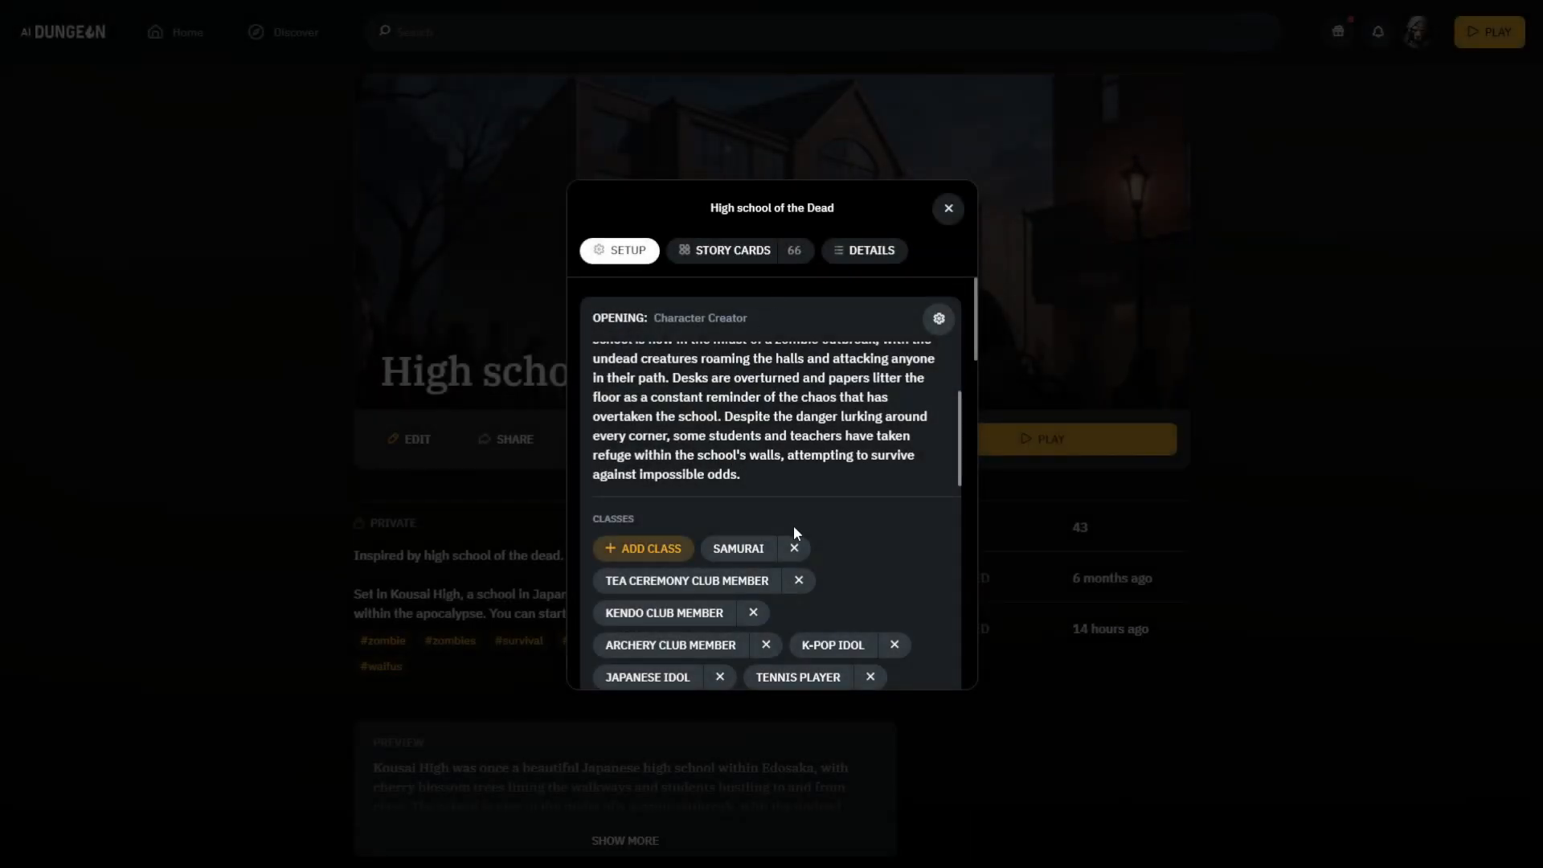
Step: Delete the Samurai class from the story cards
click(771, 251)
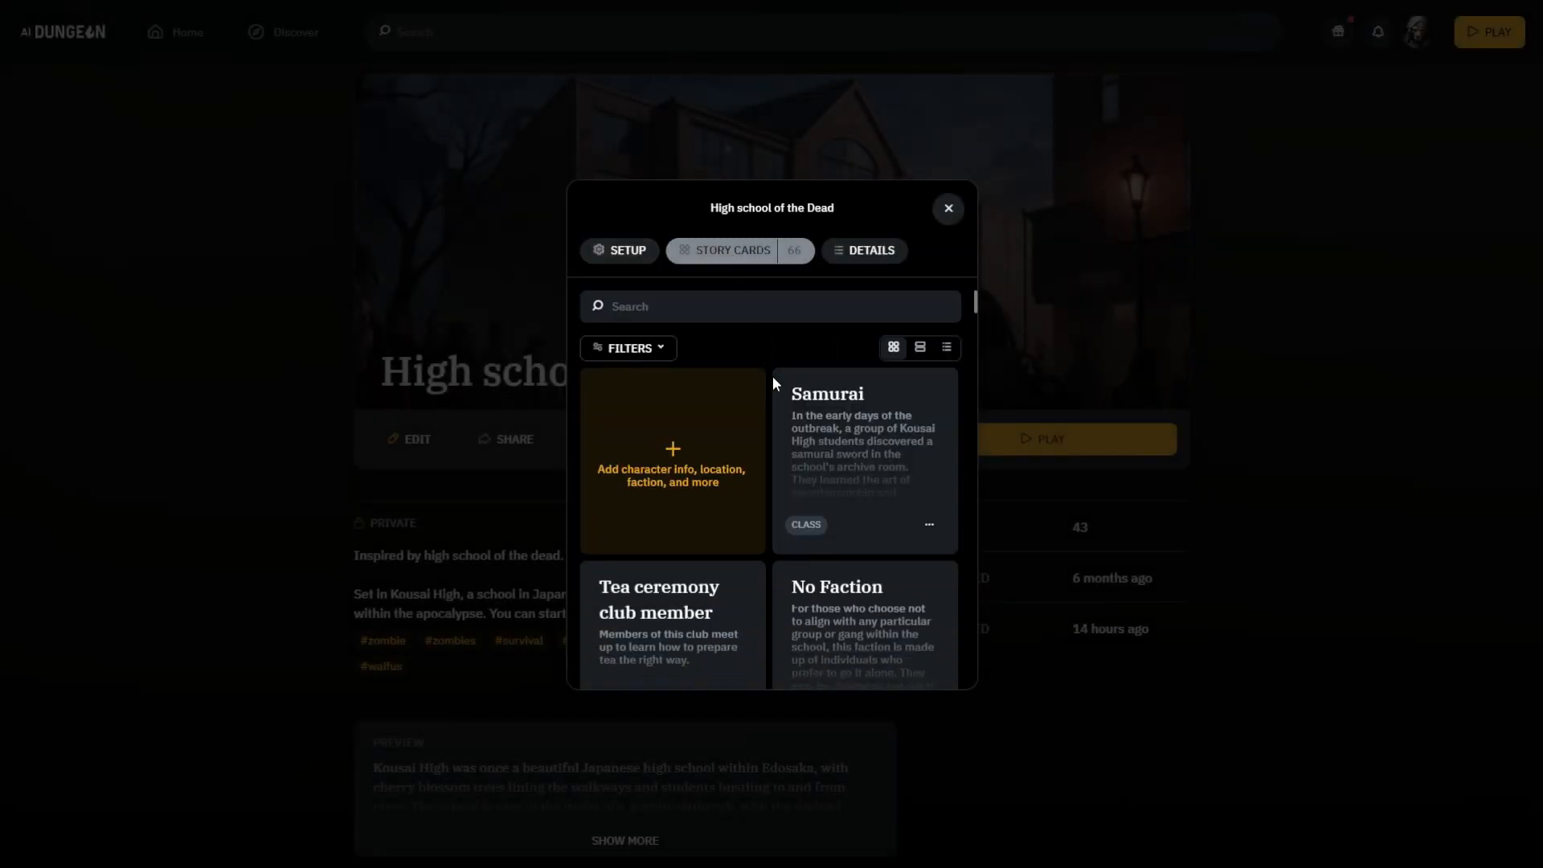
click(925, 527)
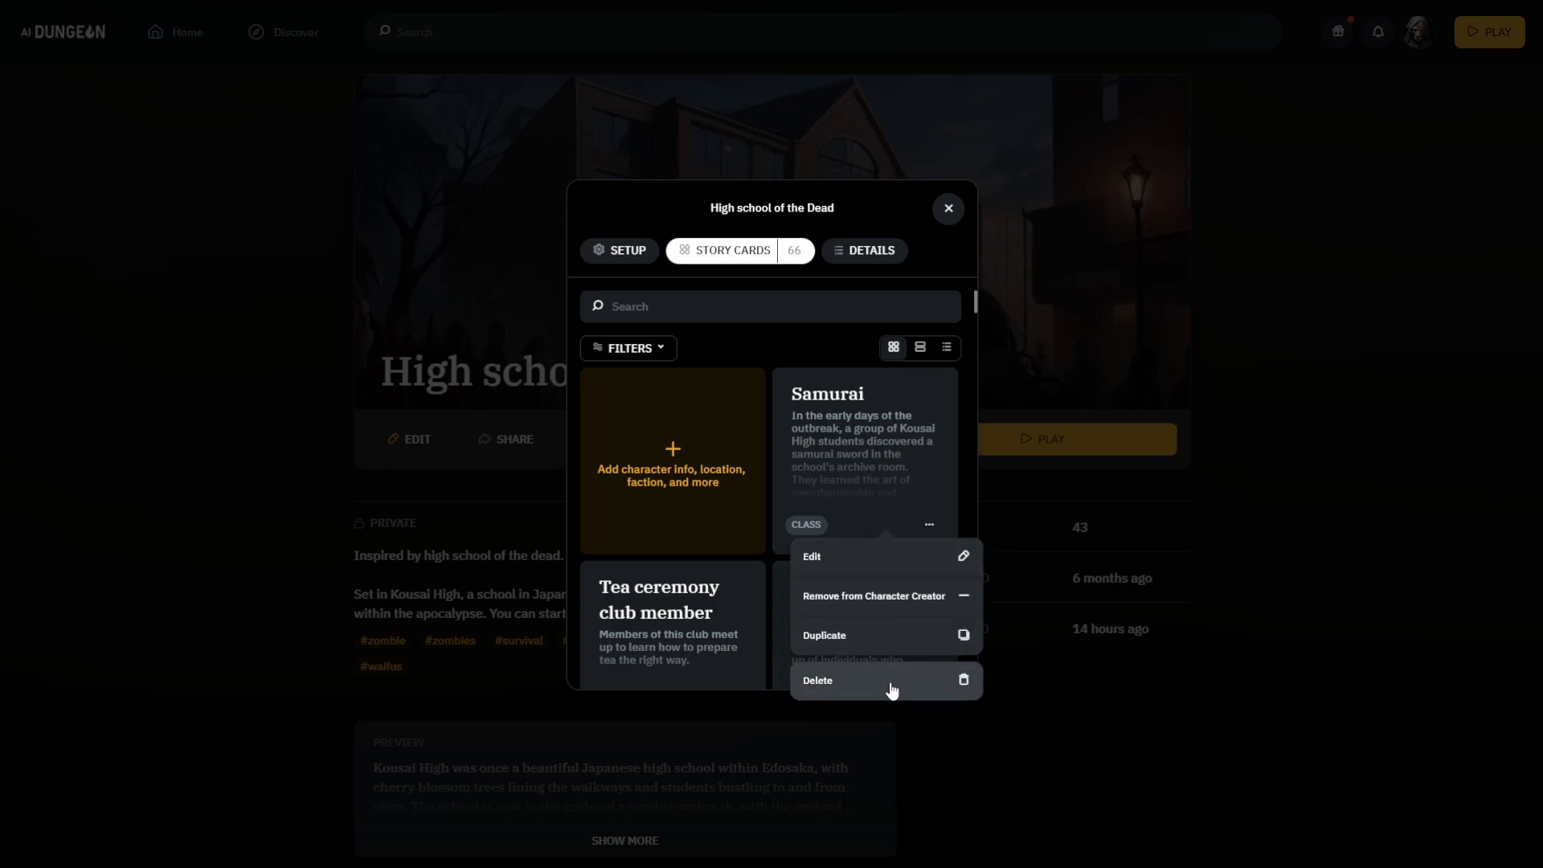
click(891, 689)
click(835, 499)
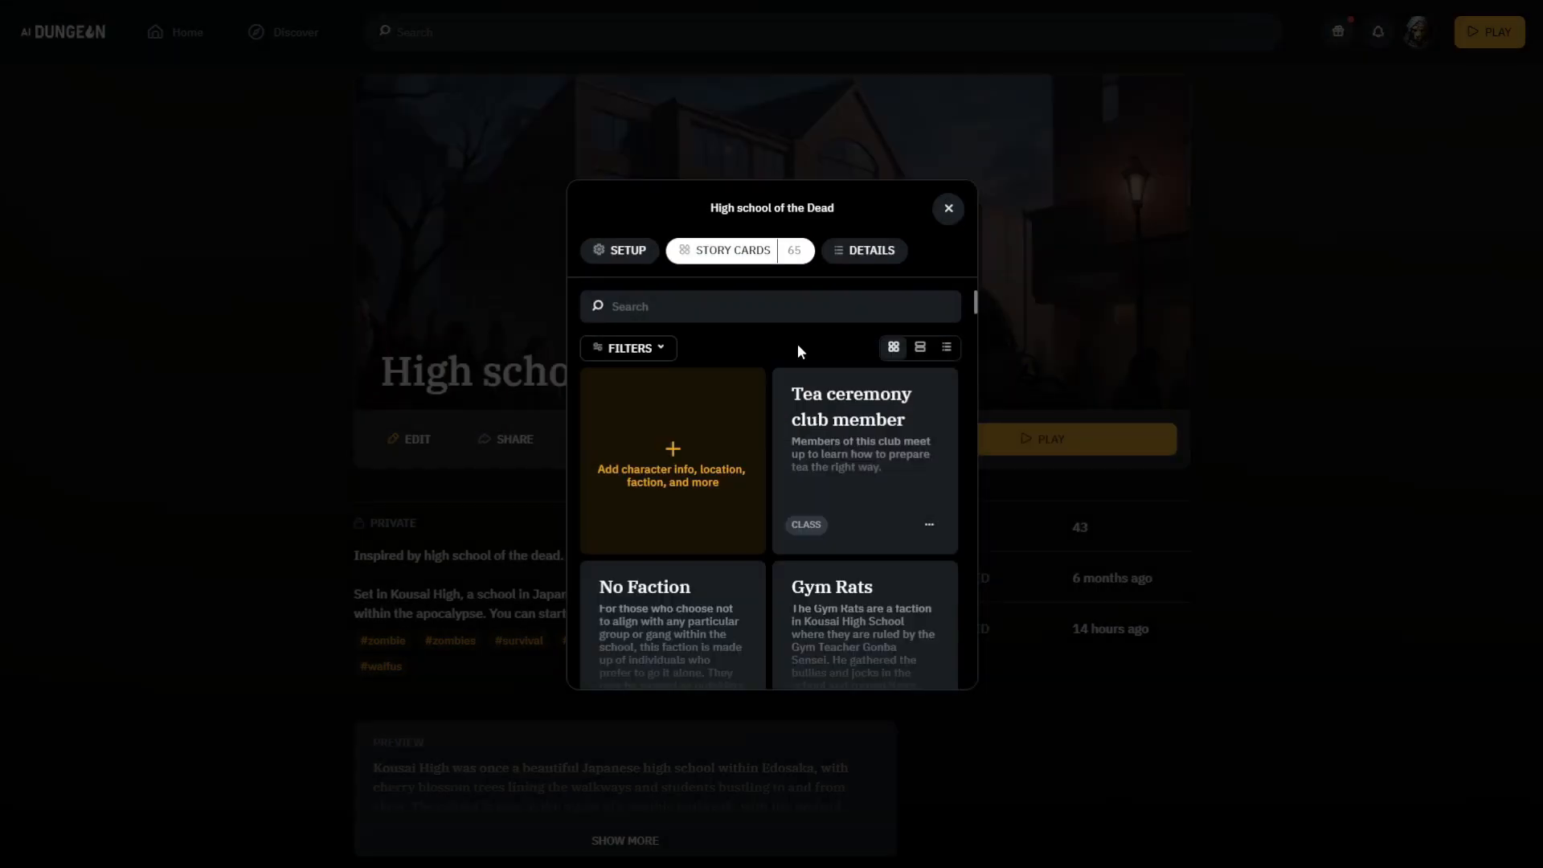
Step: Auto-generate a new Class story card named "Tea ceremony club member"
click(732, 438)
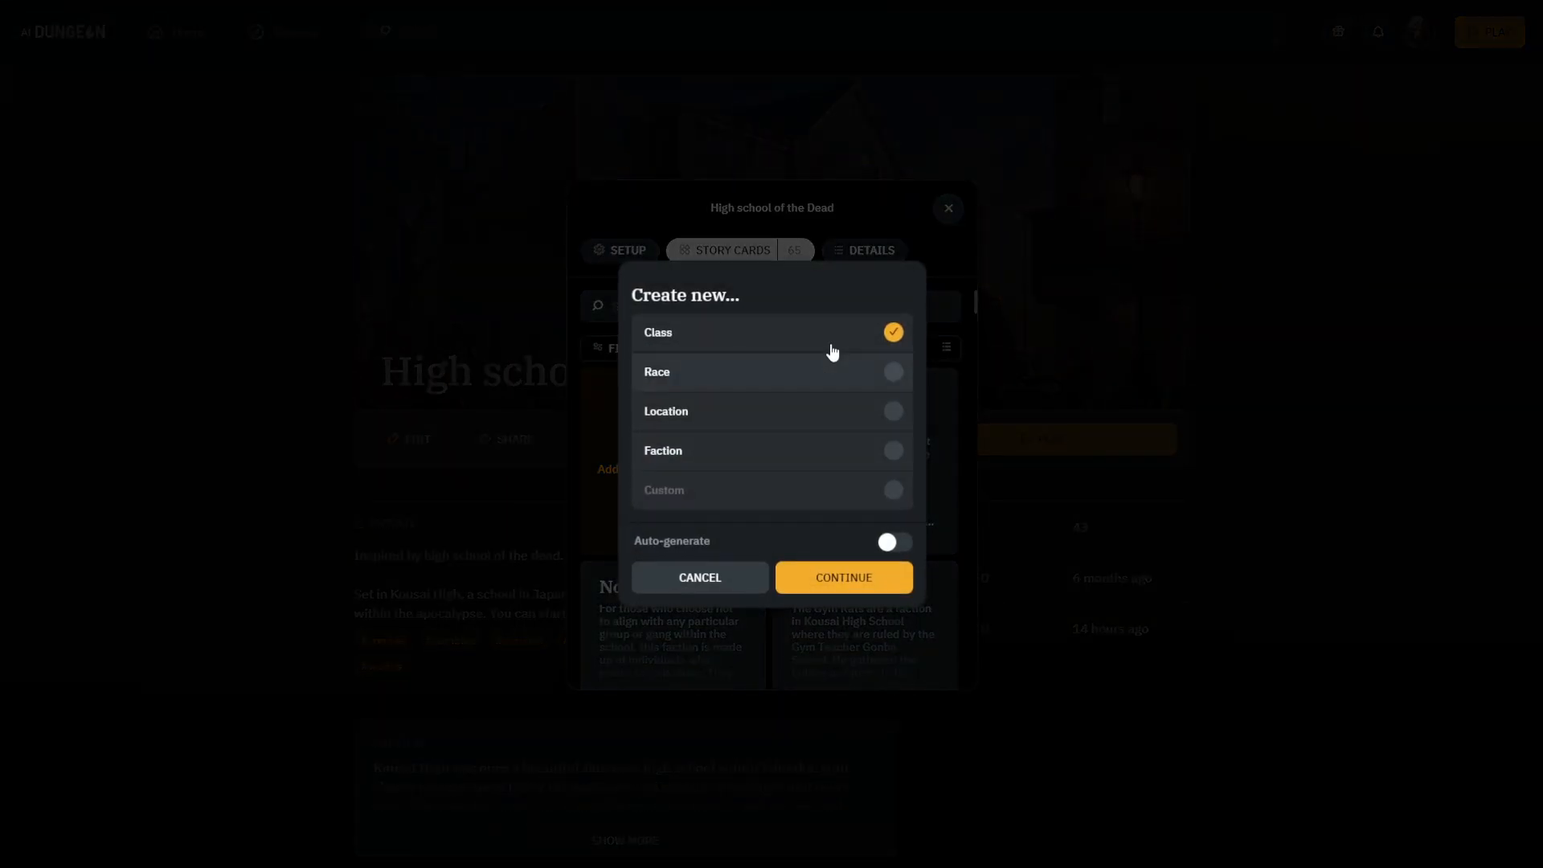
click(894, 543)
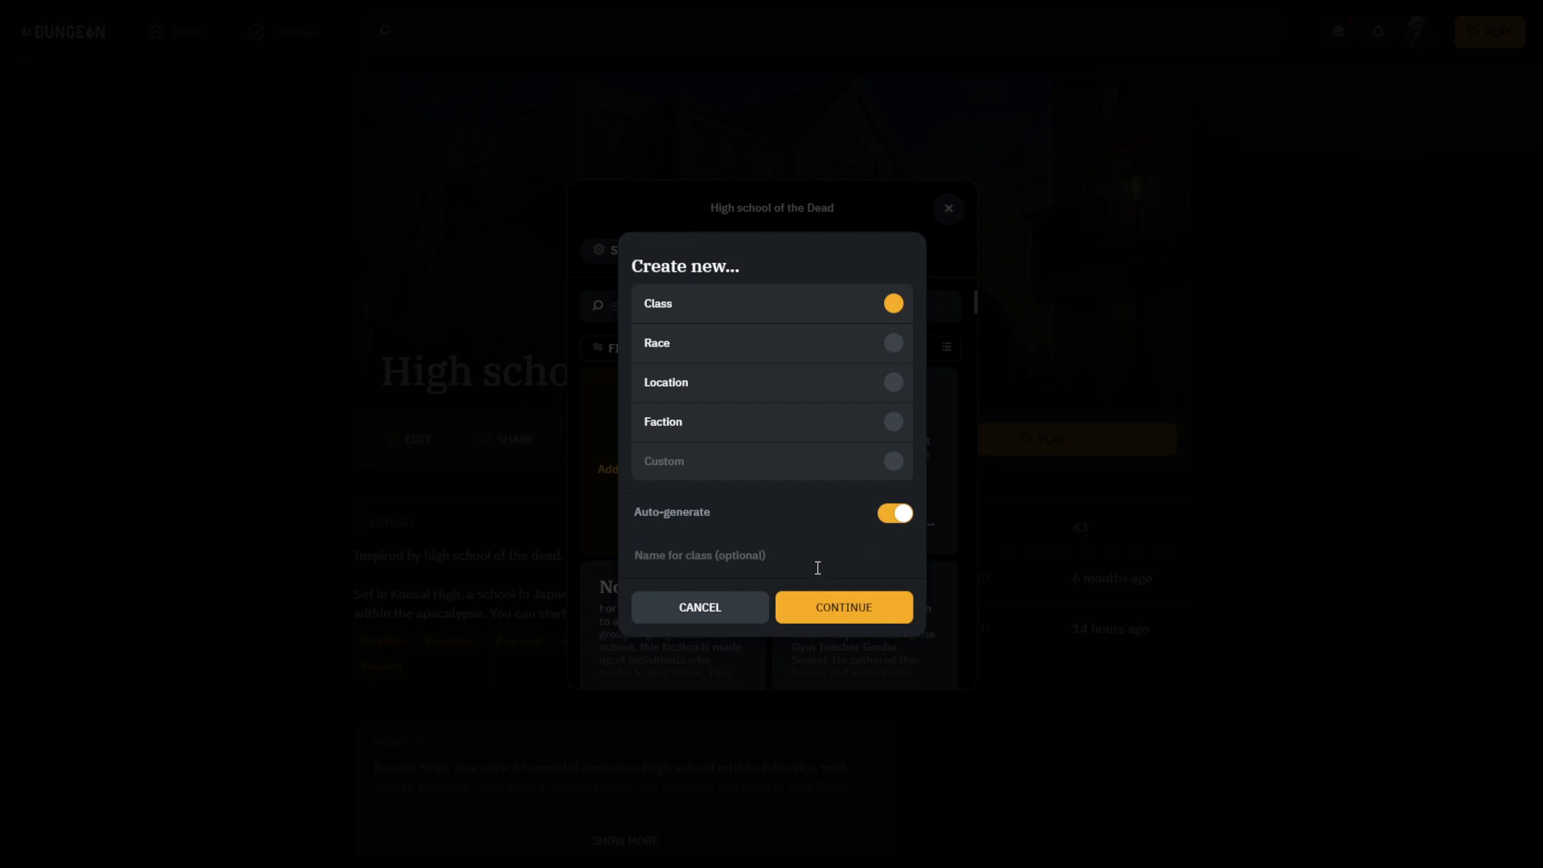
click(752, 565)
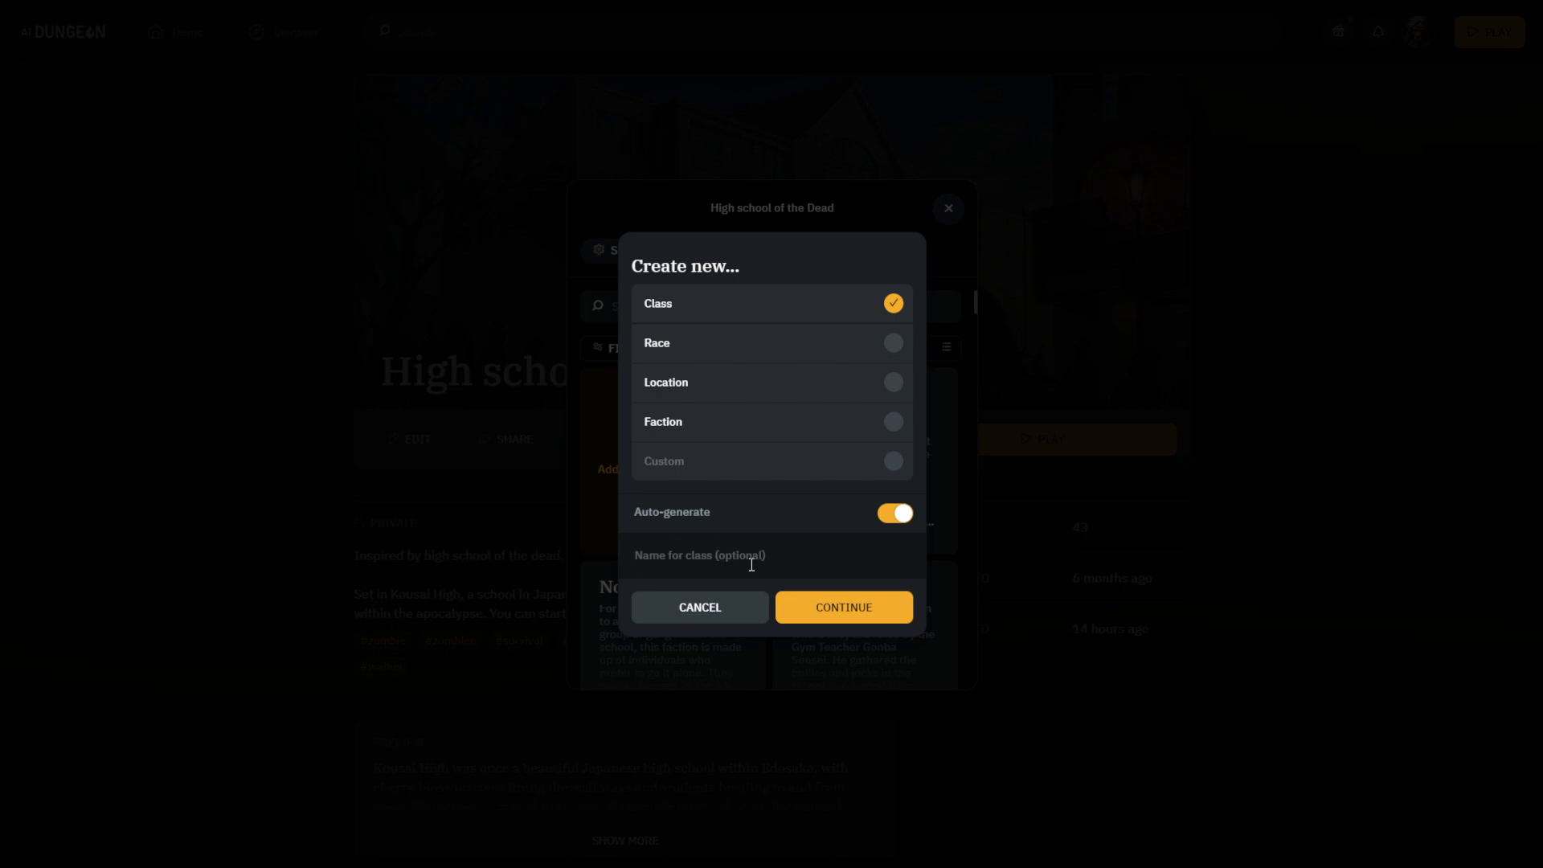
text(Tea ceremony club member)
click(846, 614)
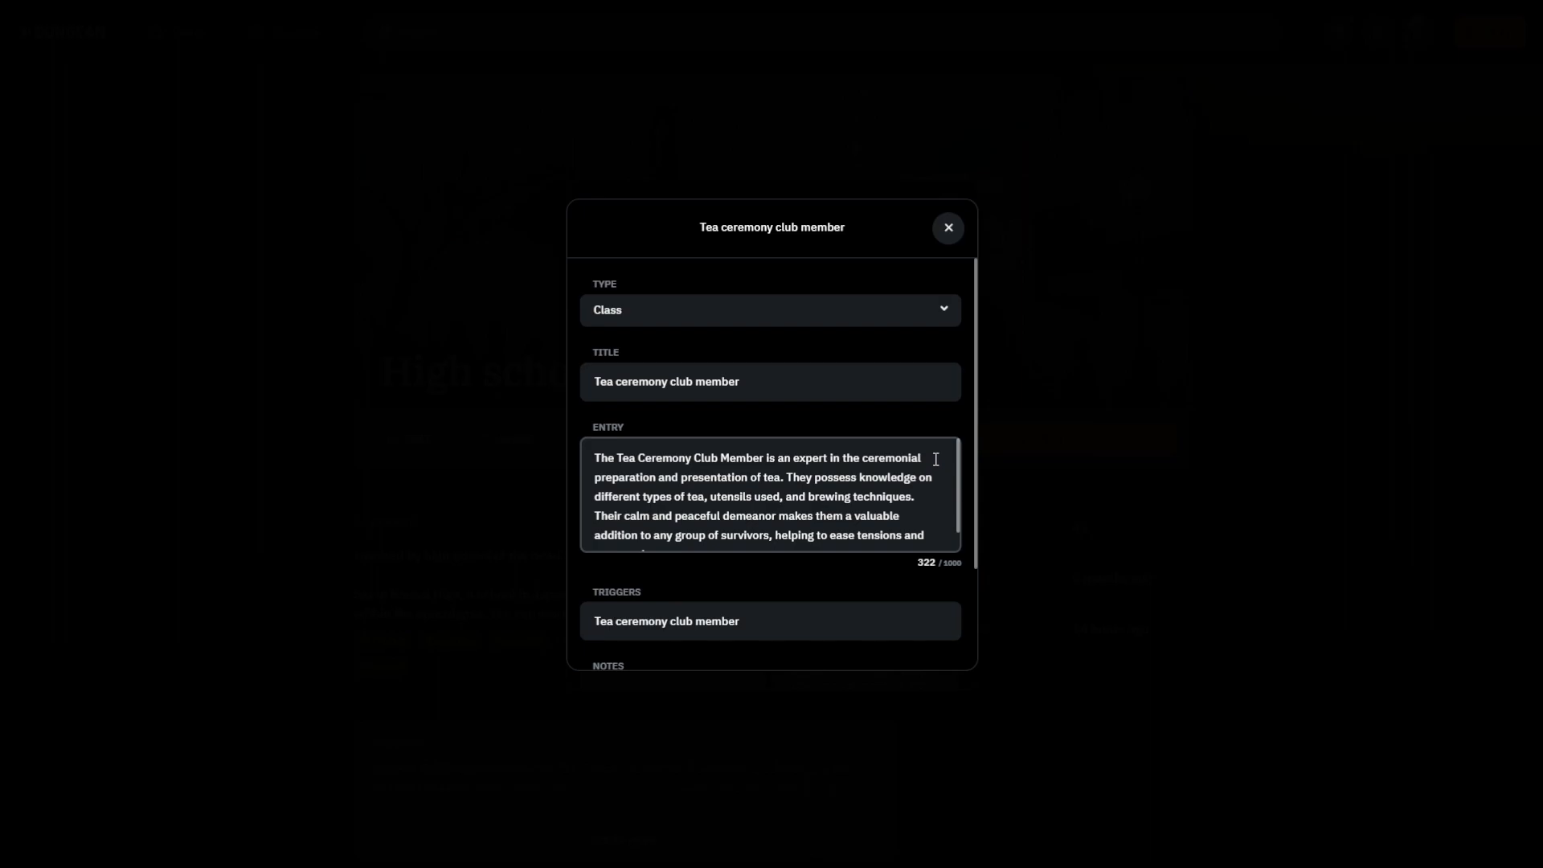
Step: Review the generated Tea ceremony club member entry, copy its text into the notes, and close the card
scroll(935, 459, down, 1)
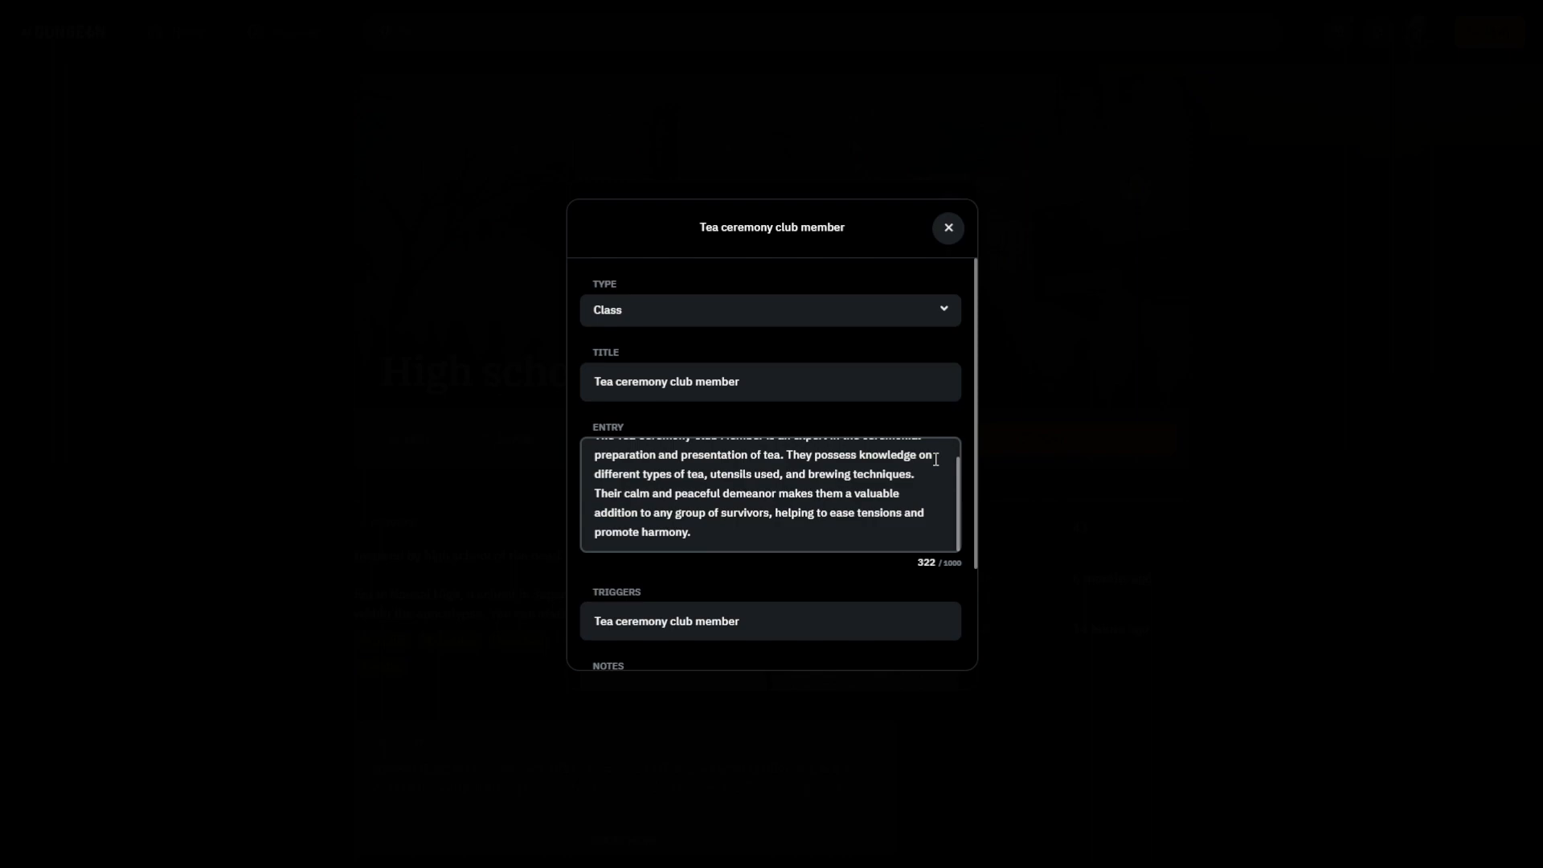
scroll(935, 460, up, 1)
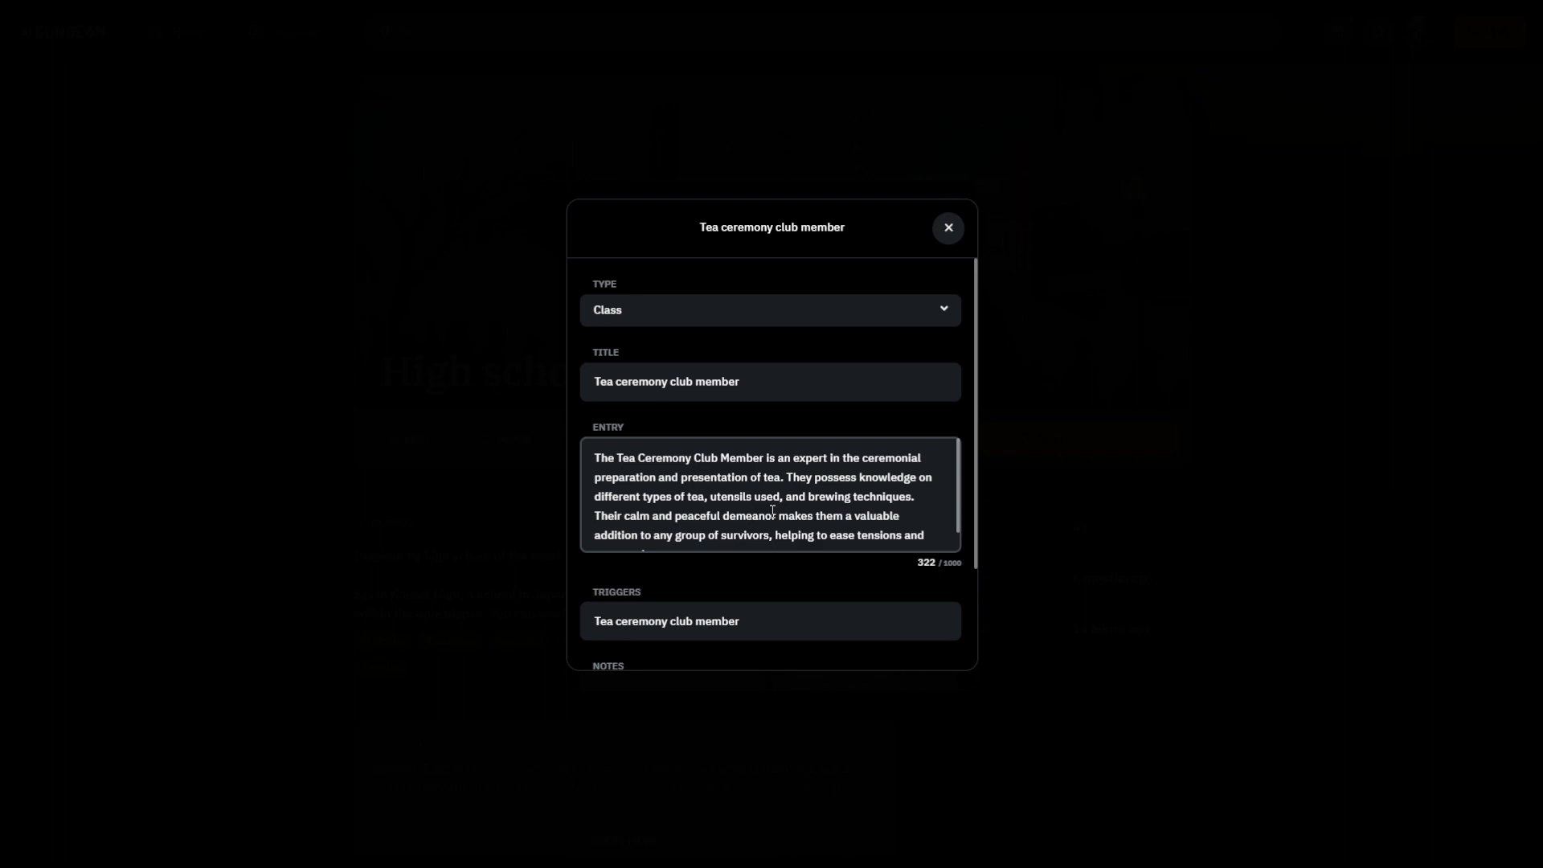
scroll(772, 511, down, 1)
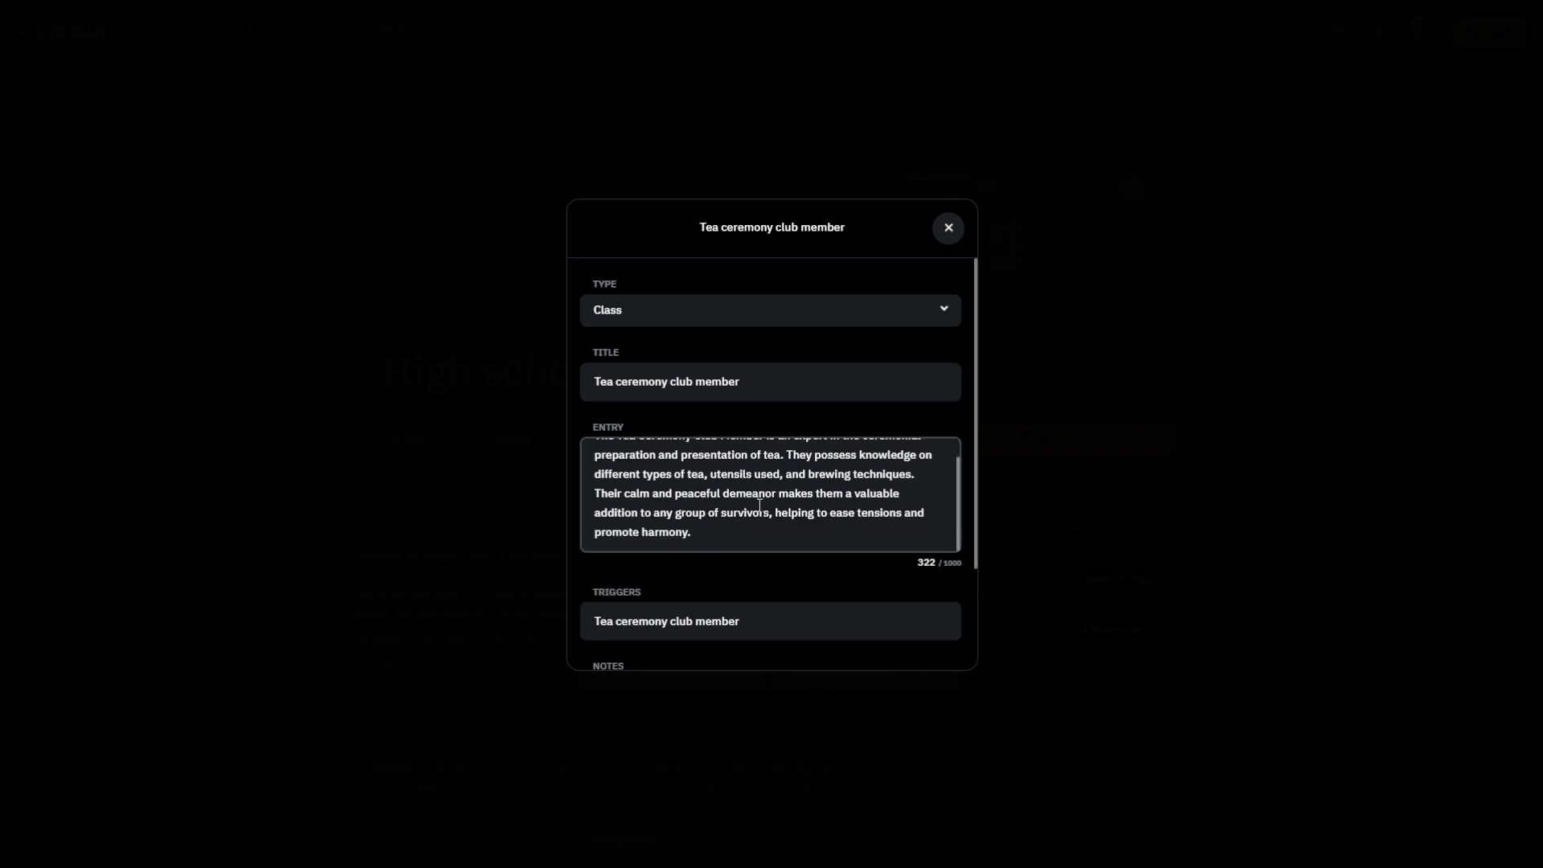
scroll(760, 506, up, 1)
scroll(759, 506, down, 1)
scroll(759, 506, up, 1)
scroll(768, 544, down, 2)
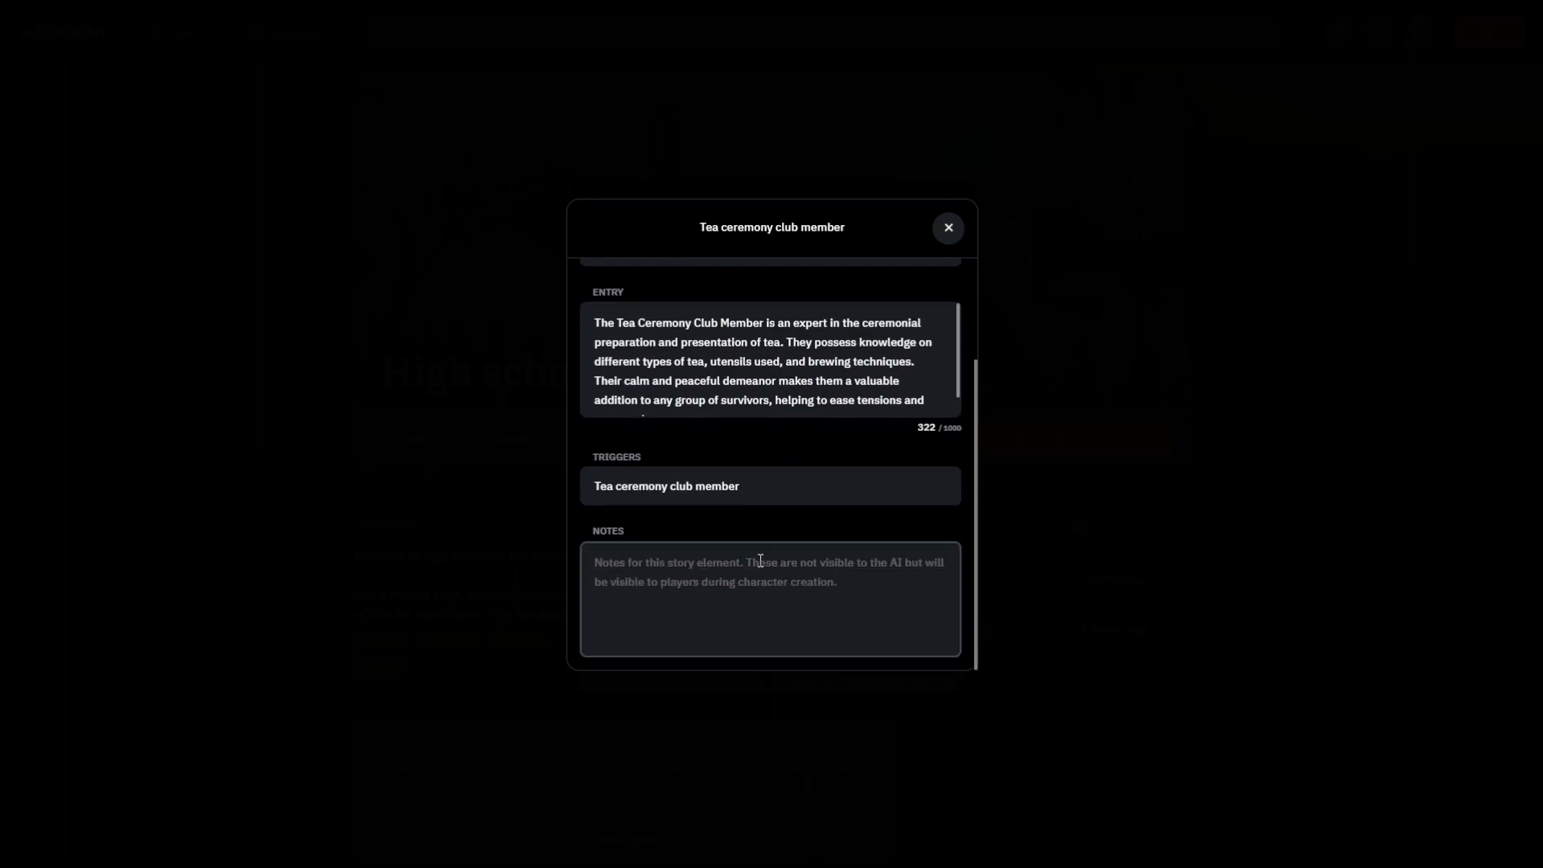
triple_click(719, 380)
key(ctrl+c)
click(613, 558)
key(ctrl+v)
click(948, 228)
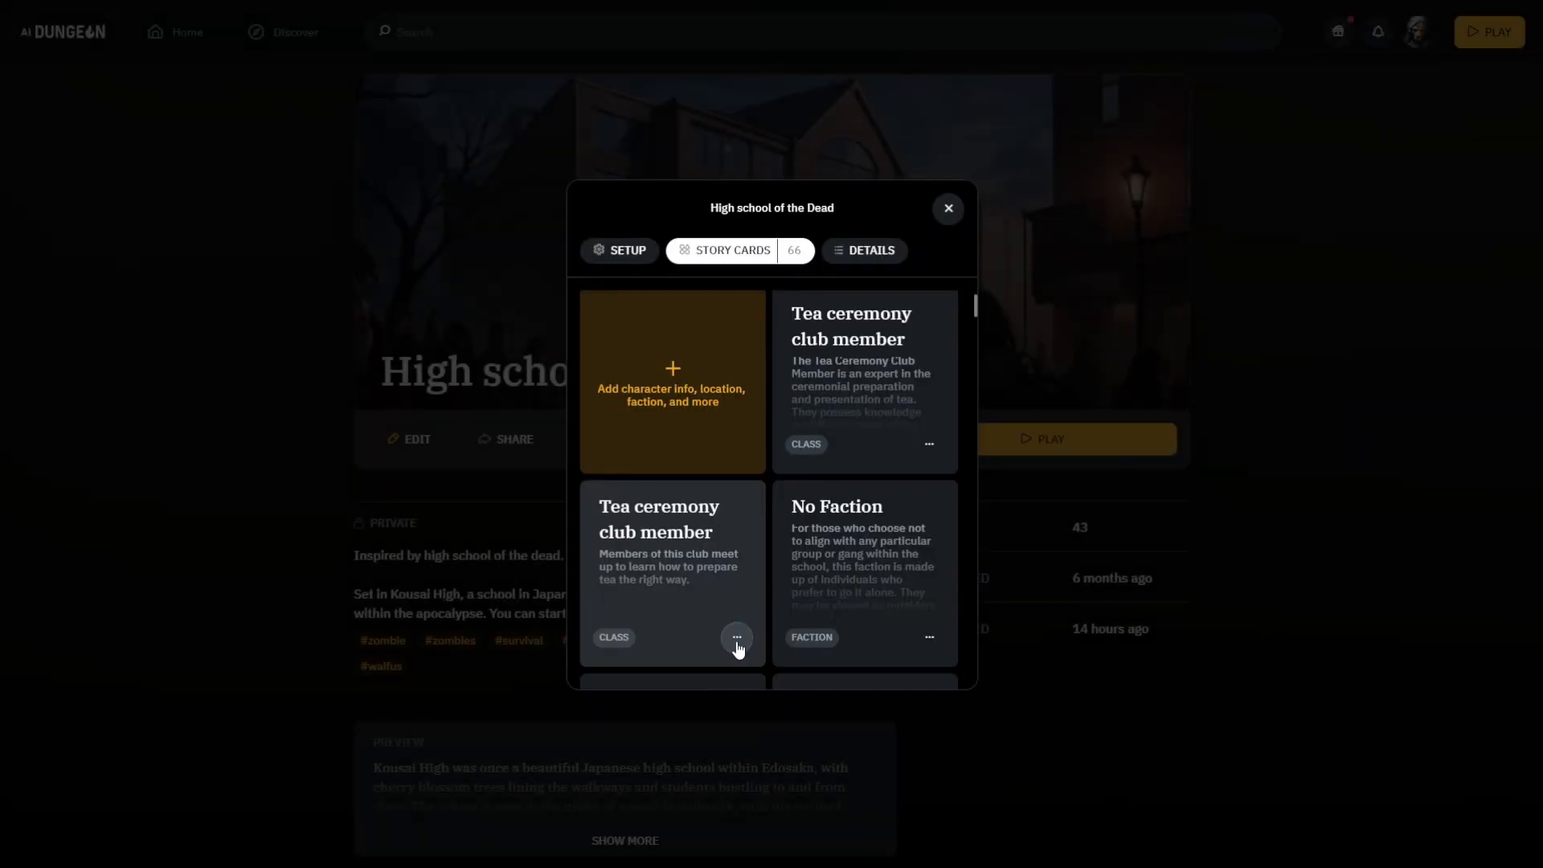
Step: Delete the older Tea ceremony club member card whose entry begins "Members of this club meet up"
click(737, 639)
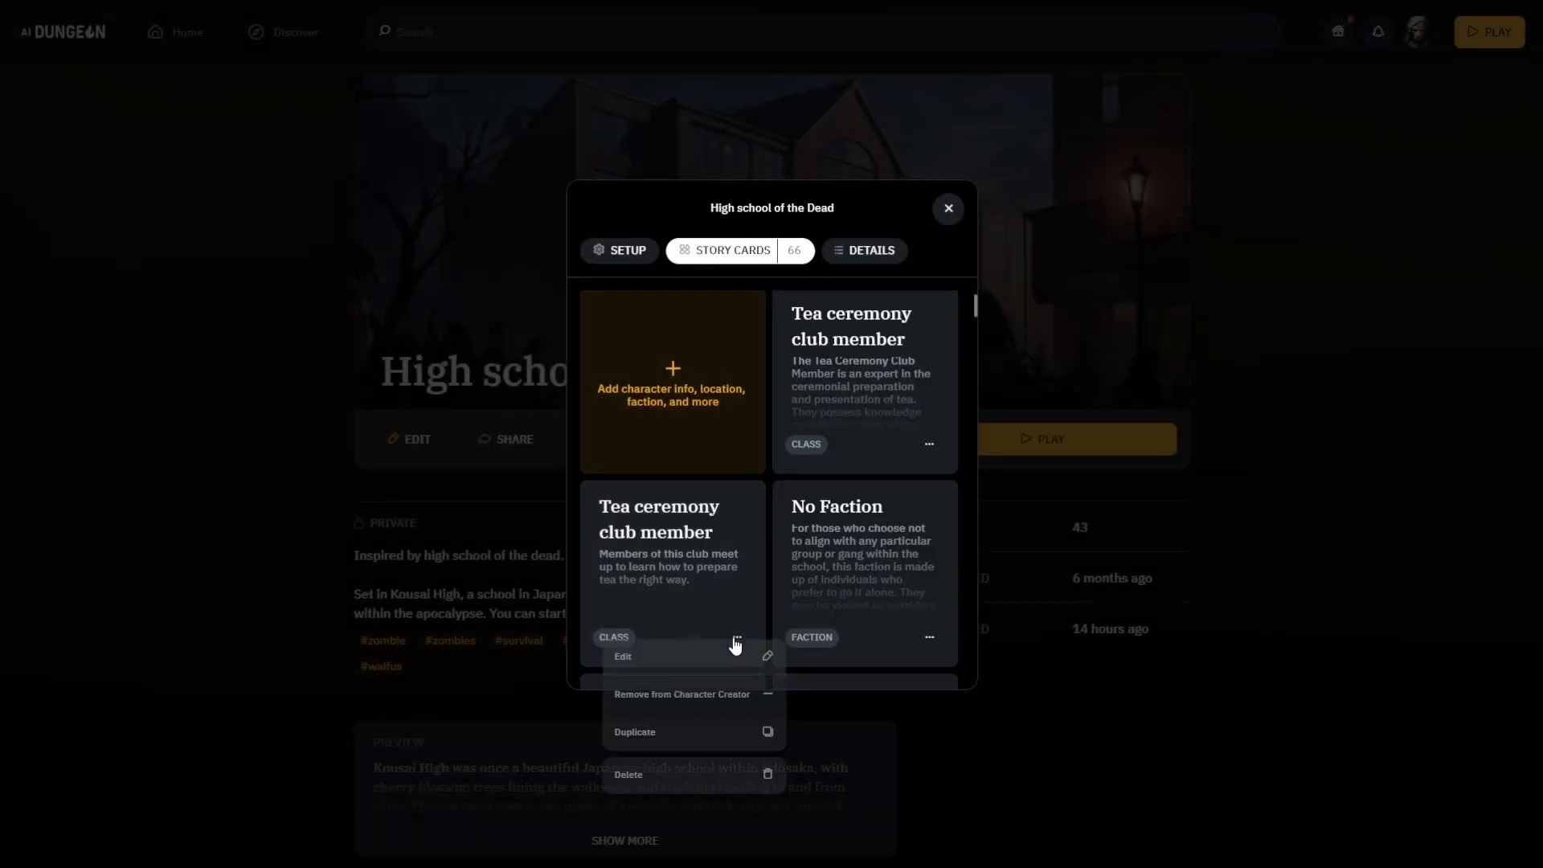
click(678, 790)
click(835, 502)
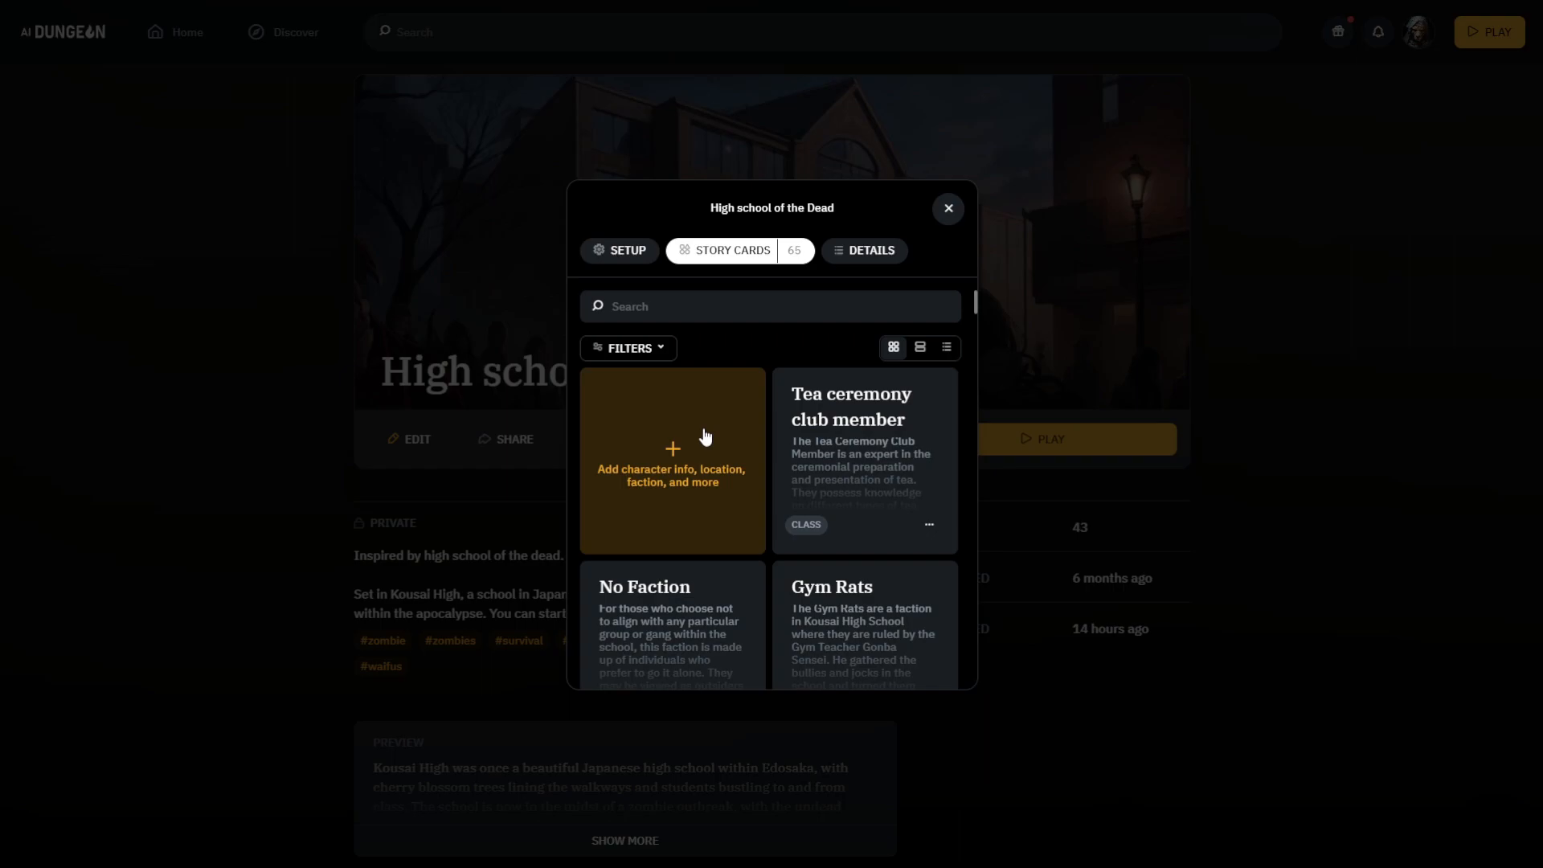
Step: Start a new custom-type story card with auto-generate enabled and the name "Tea ceremony club member"
click(704, 433)
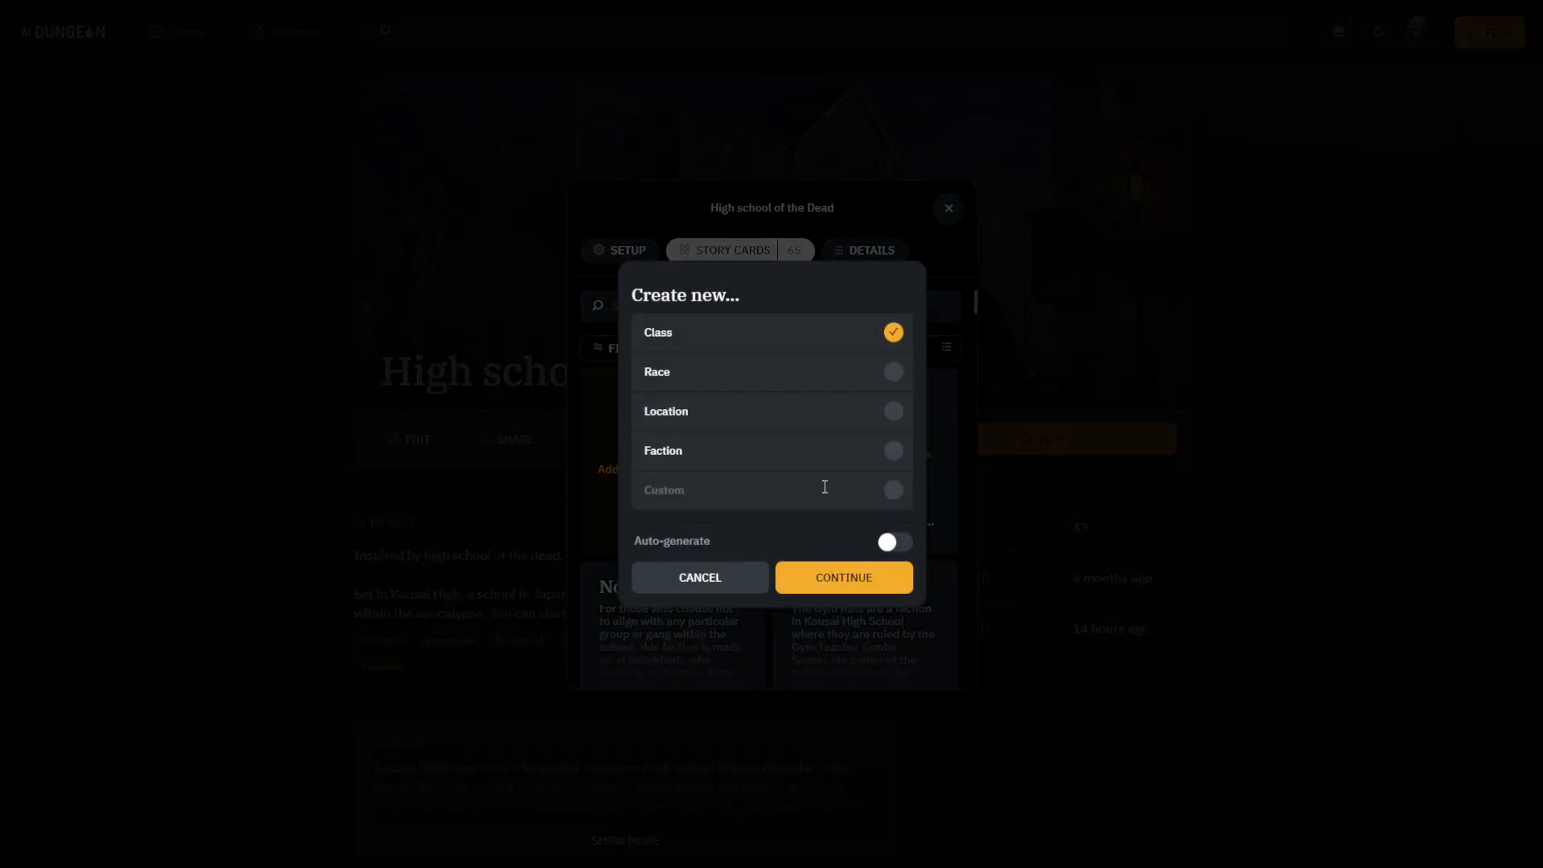
click(840, 497)
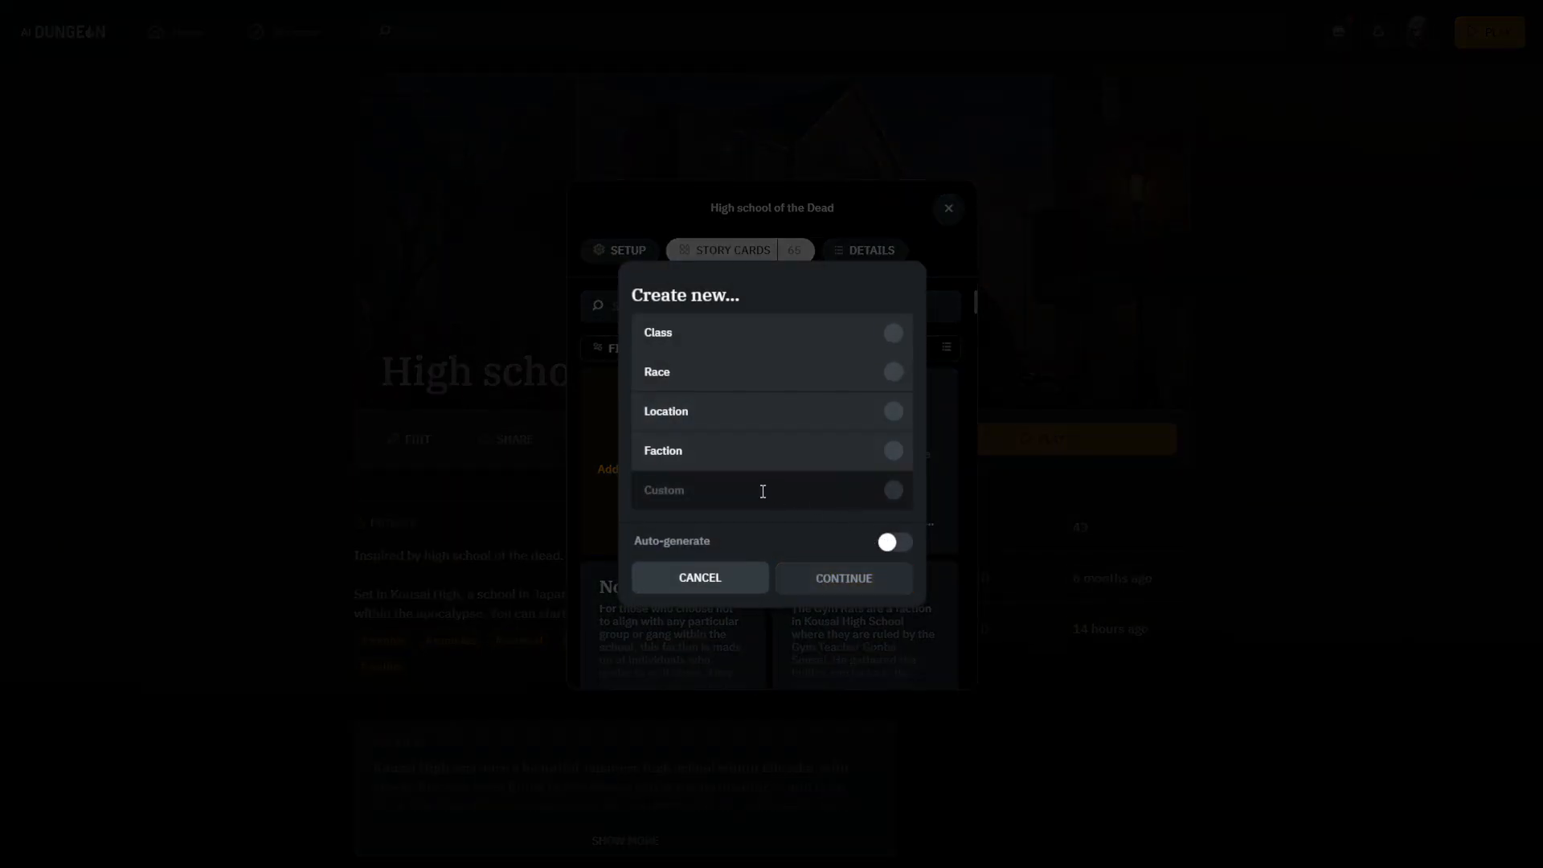
click(888, 541)
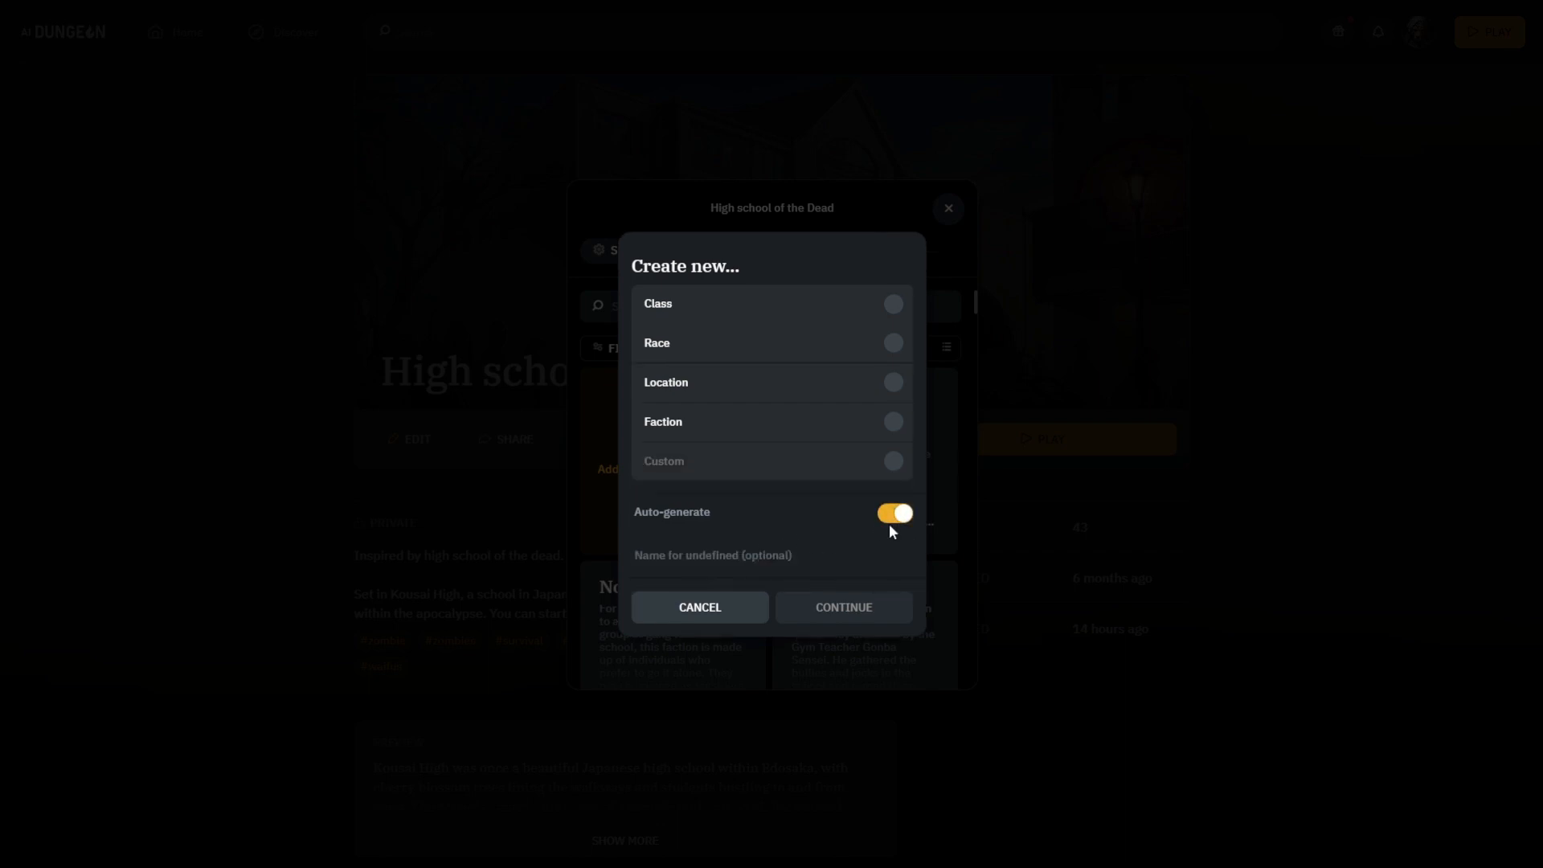
click(765, 563)
key(ctrl+v)
Step: Enter the custom generation prompt "Describe the class known as Tea ceremony club member, surprisingly good at kung"
click(747, 463)
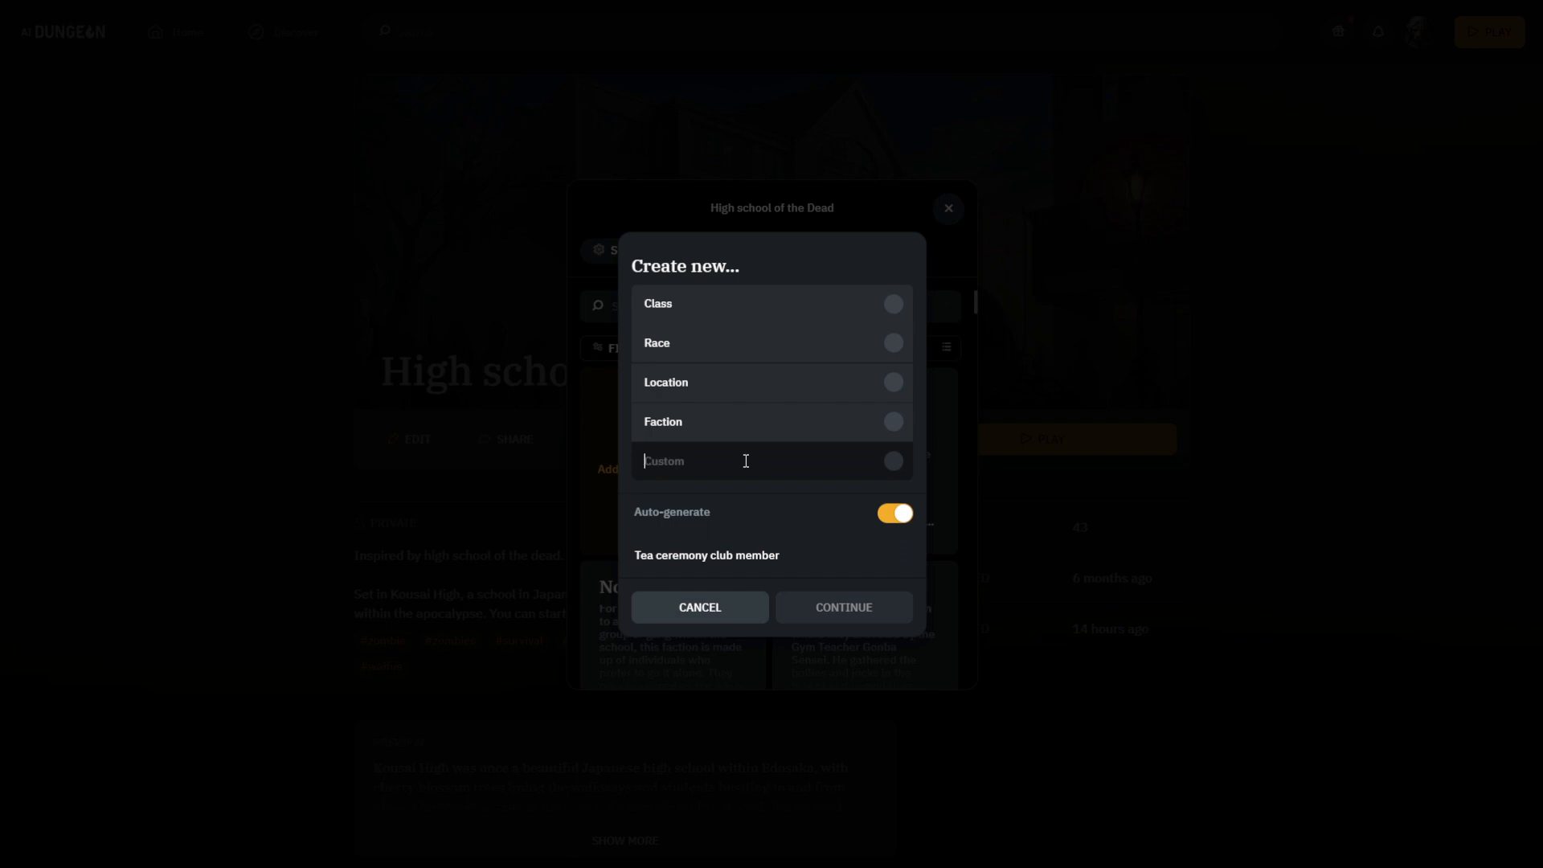
text(Describe)
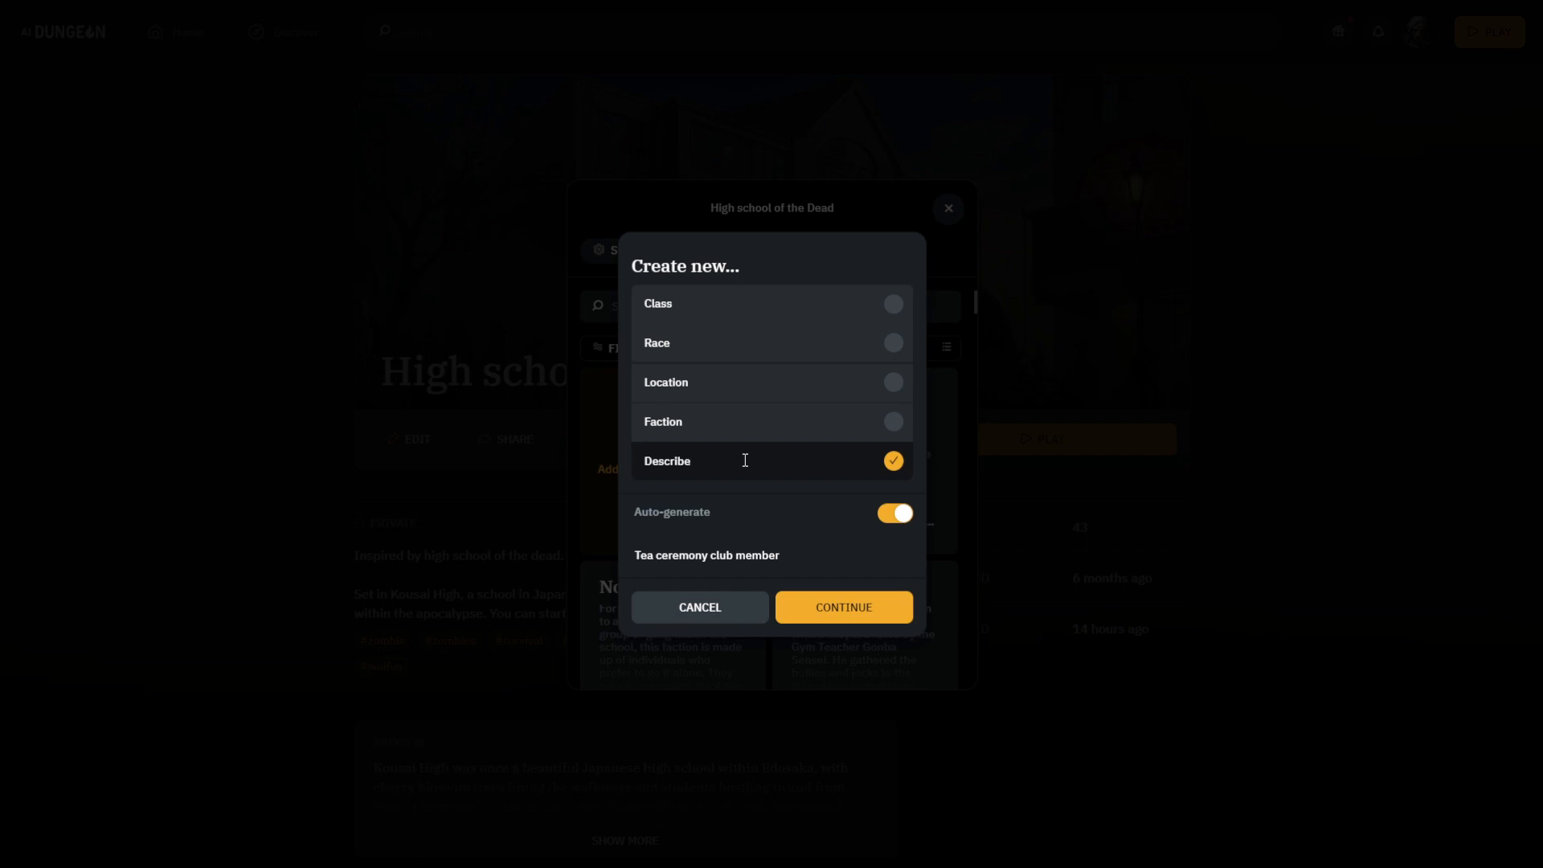
text(the class)
key(BackSpace)
key(BackSpace)
key(BackSpace)
text(class known as Tea ceremony club mem)
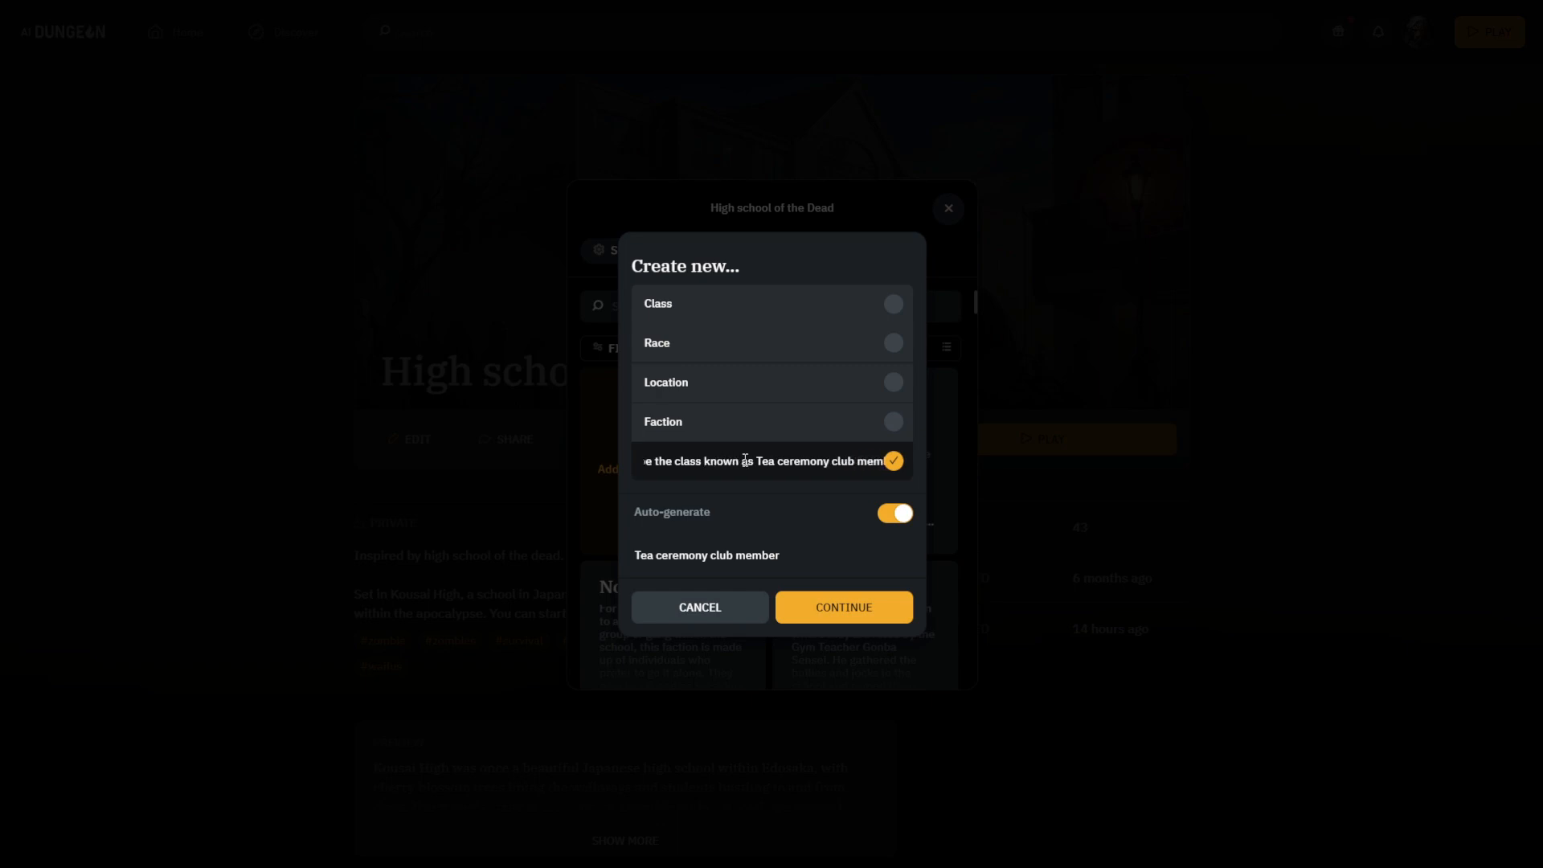
text(b)
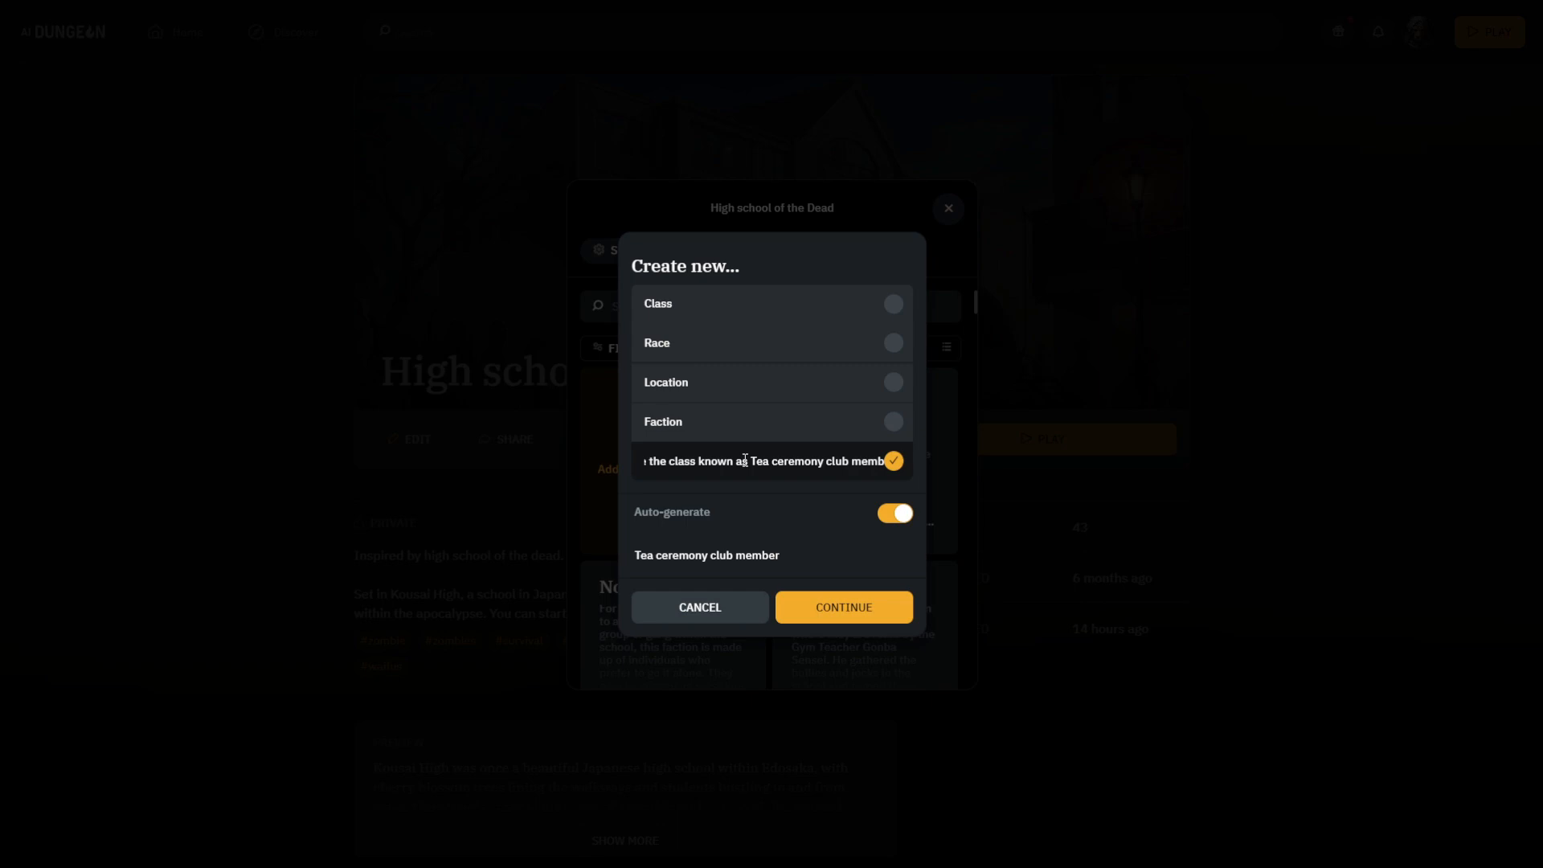
text(er, surp)
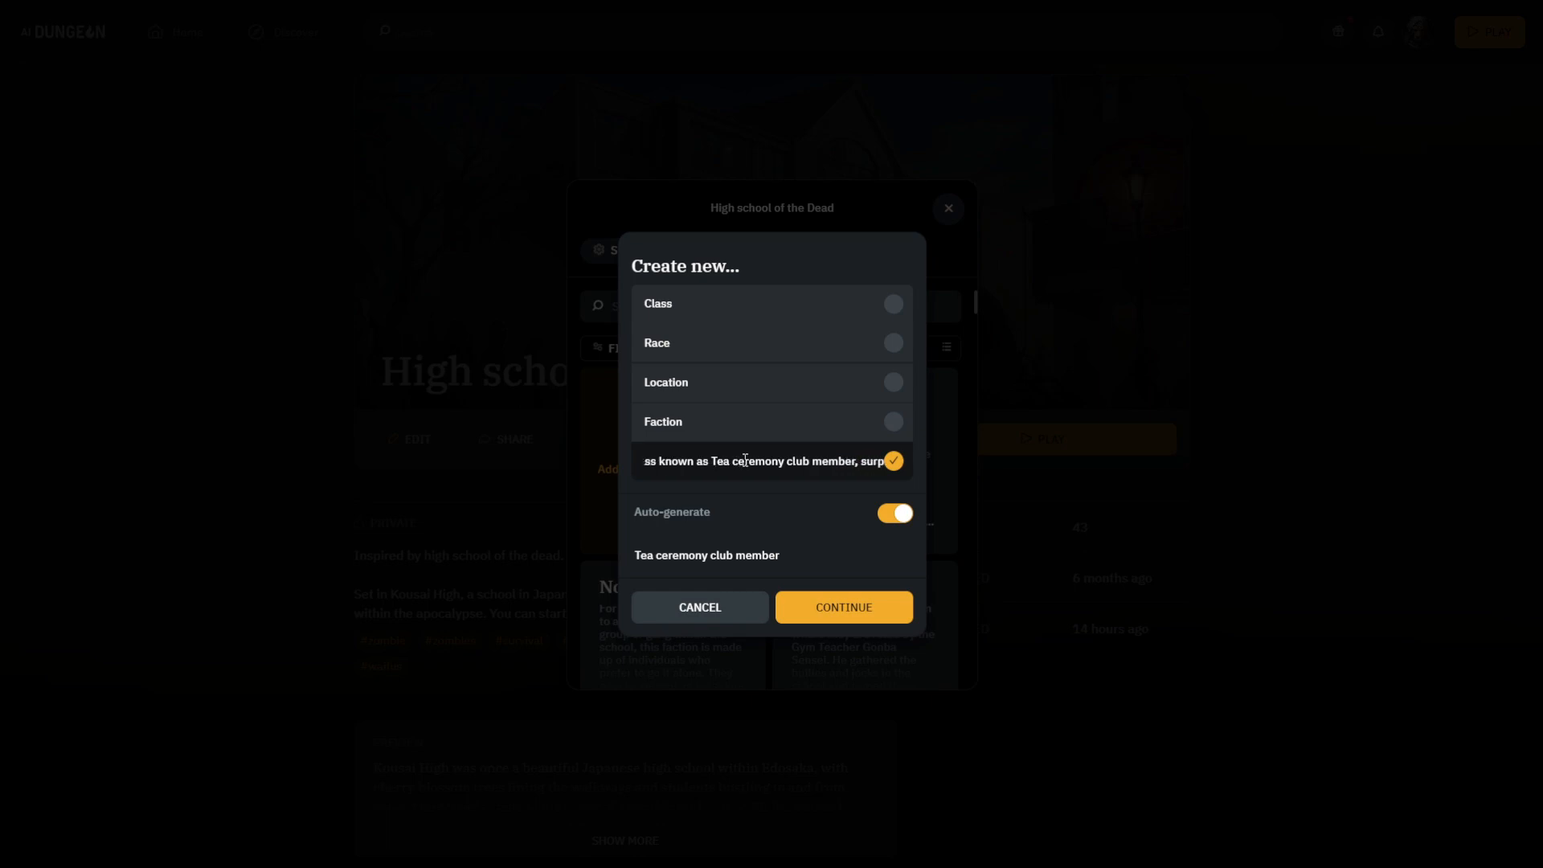
text(risingly good)
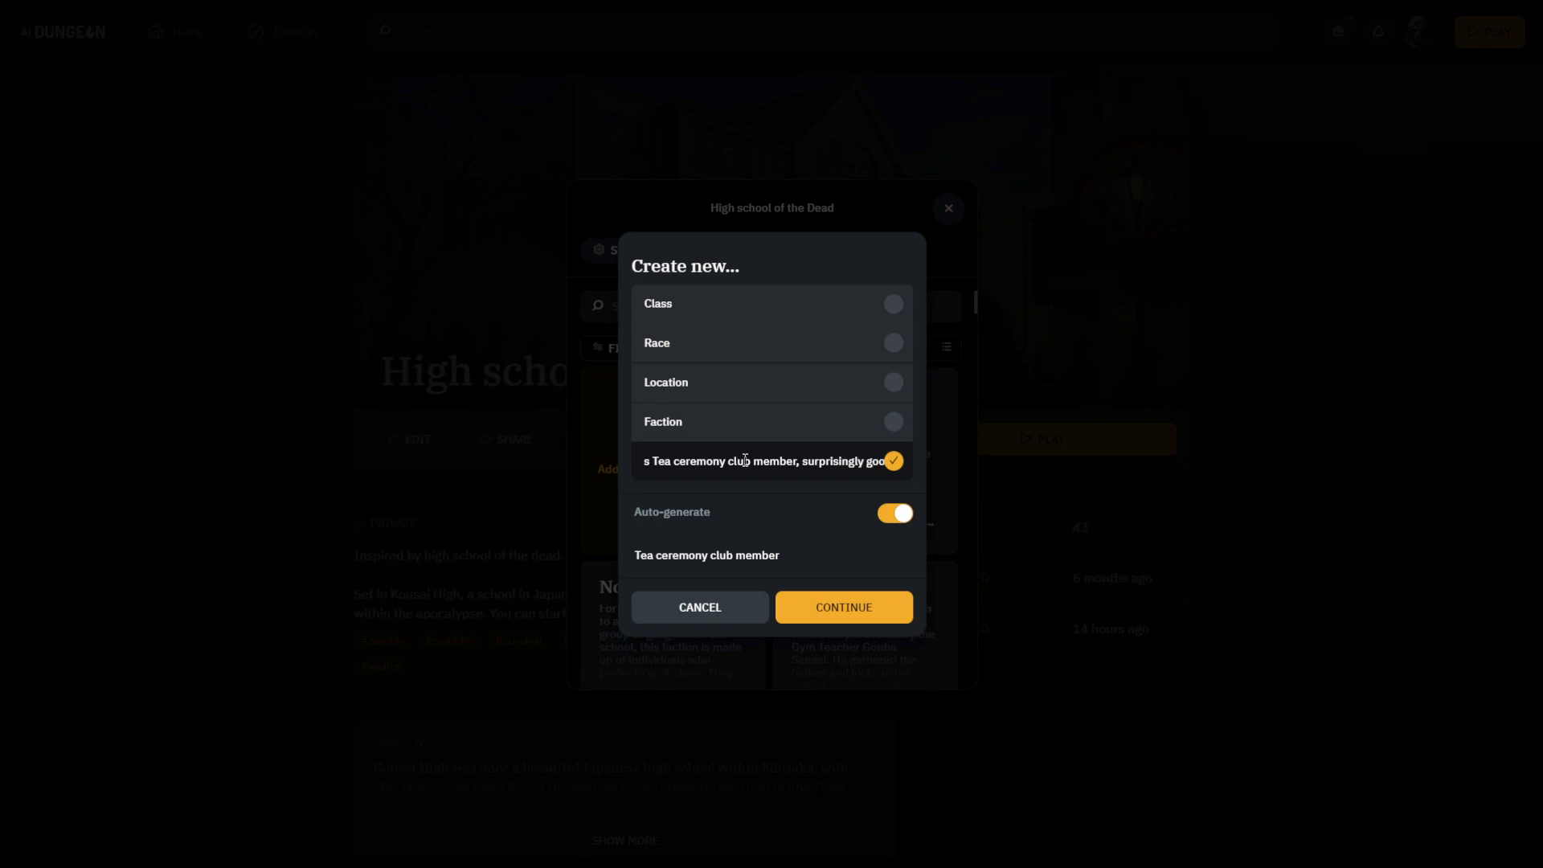
text( at kung)
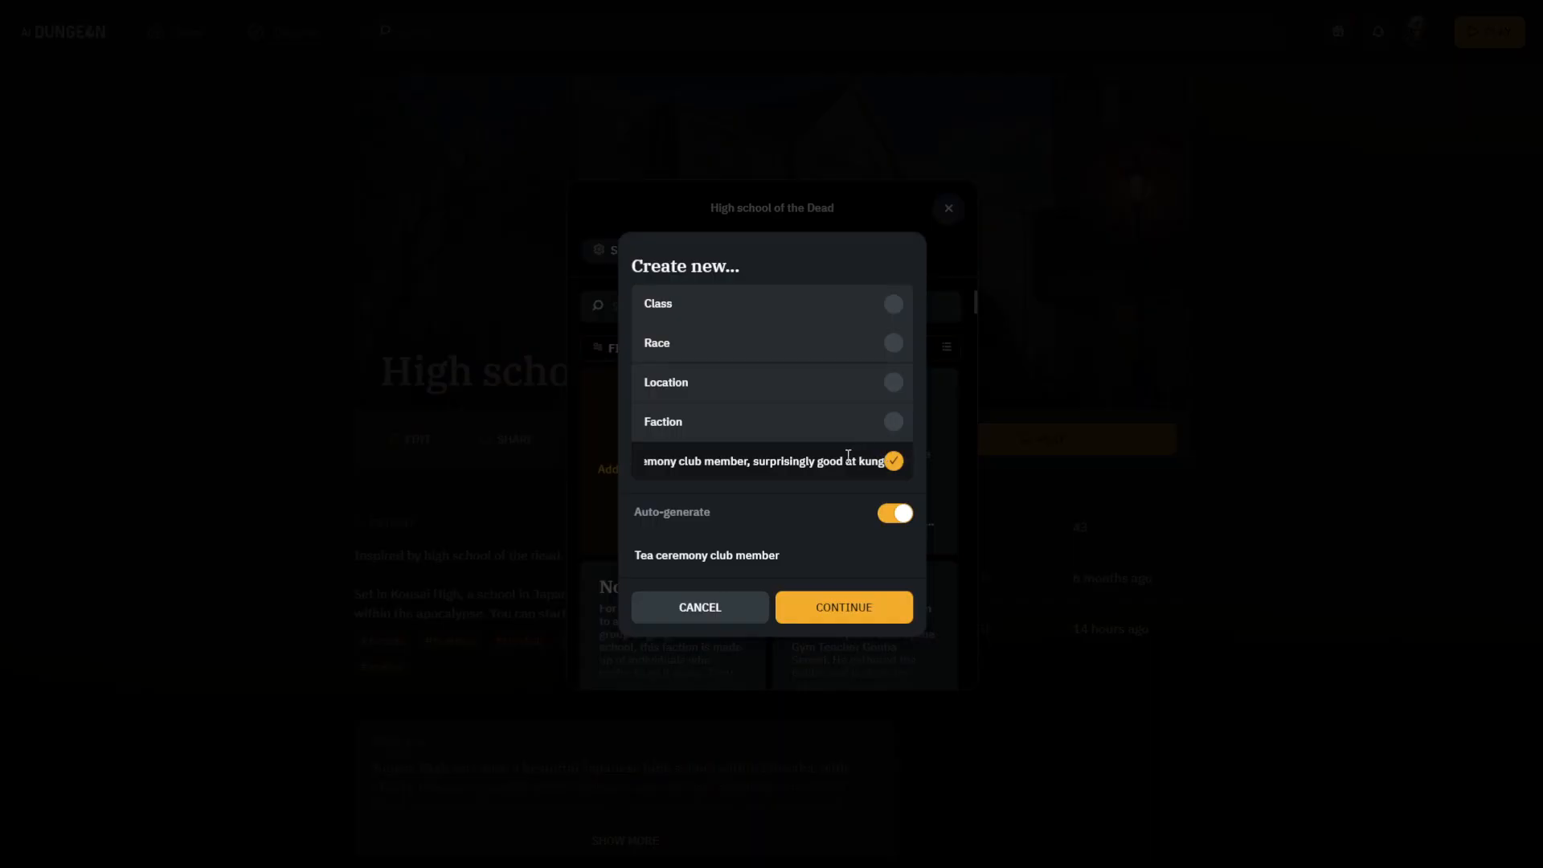
Step: Replace the prompt's ending after "Tea ceremony club member" with ", masters of an aromatic nature" and generate the card
drag(756, 461, 1029, 459)
key(BackSpace)
text(mony club memb)
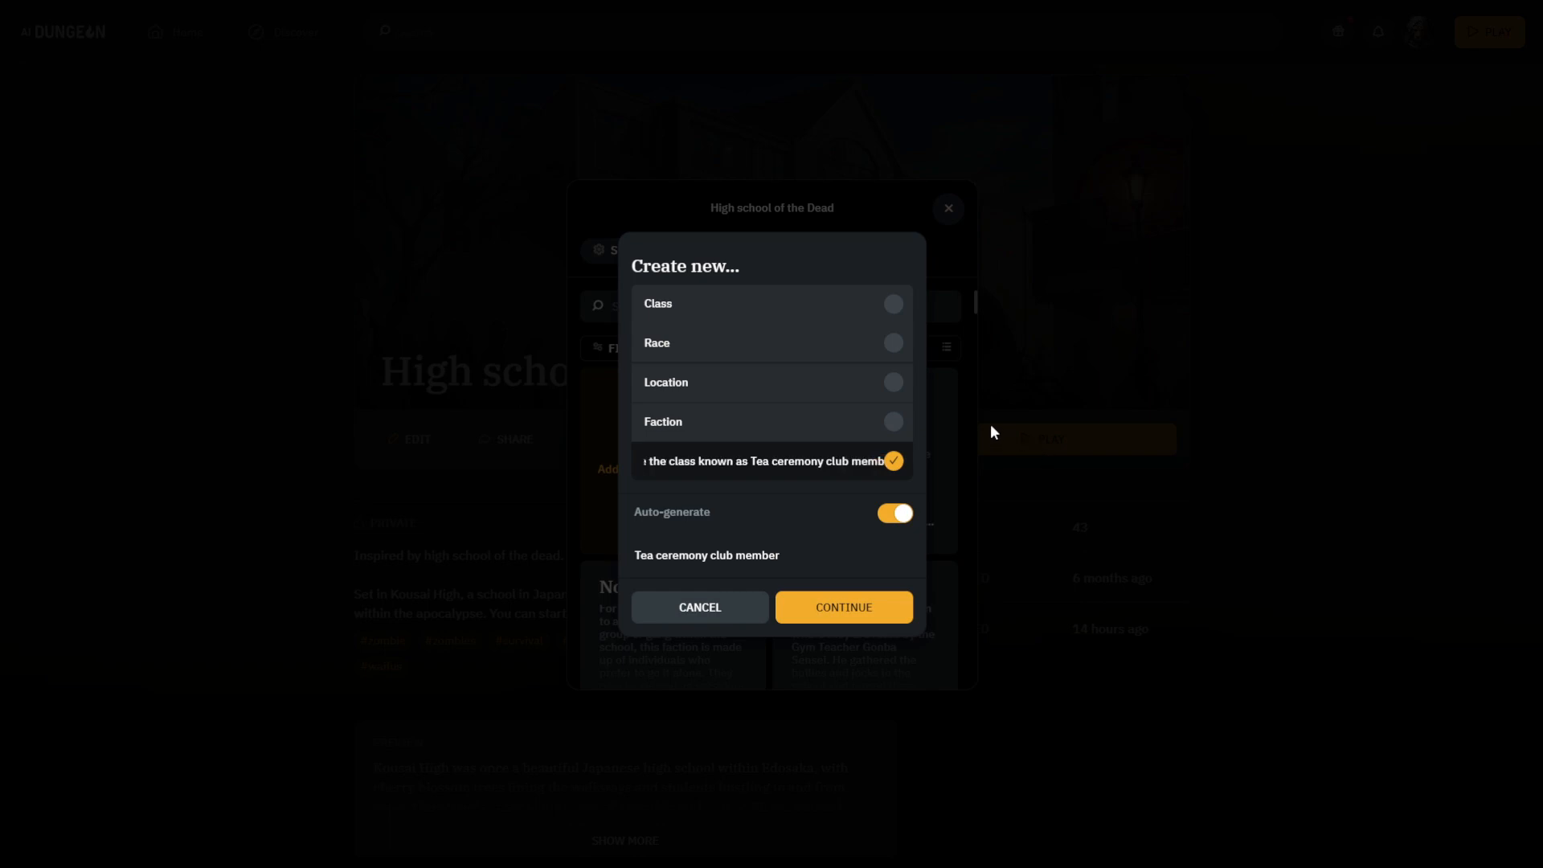
text(er, m)
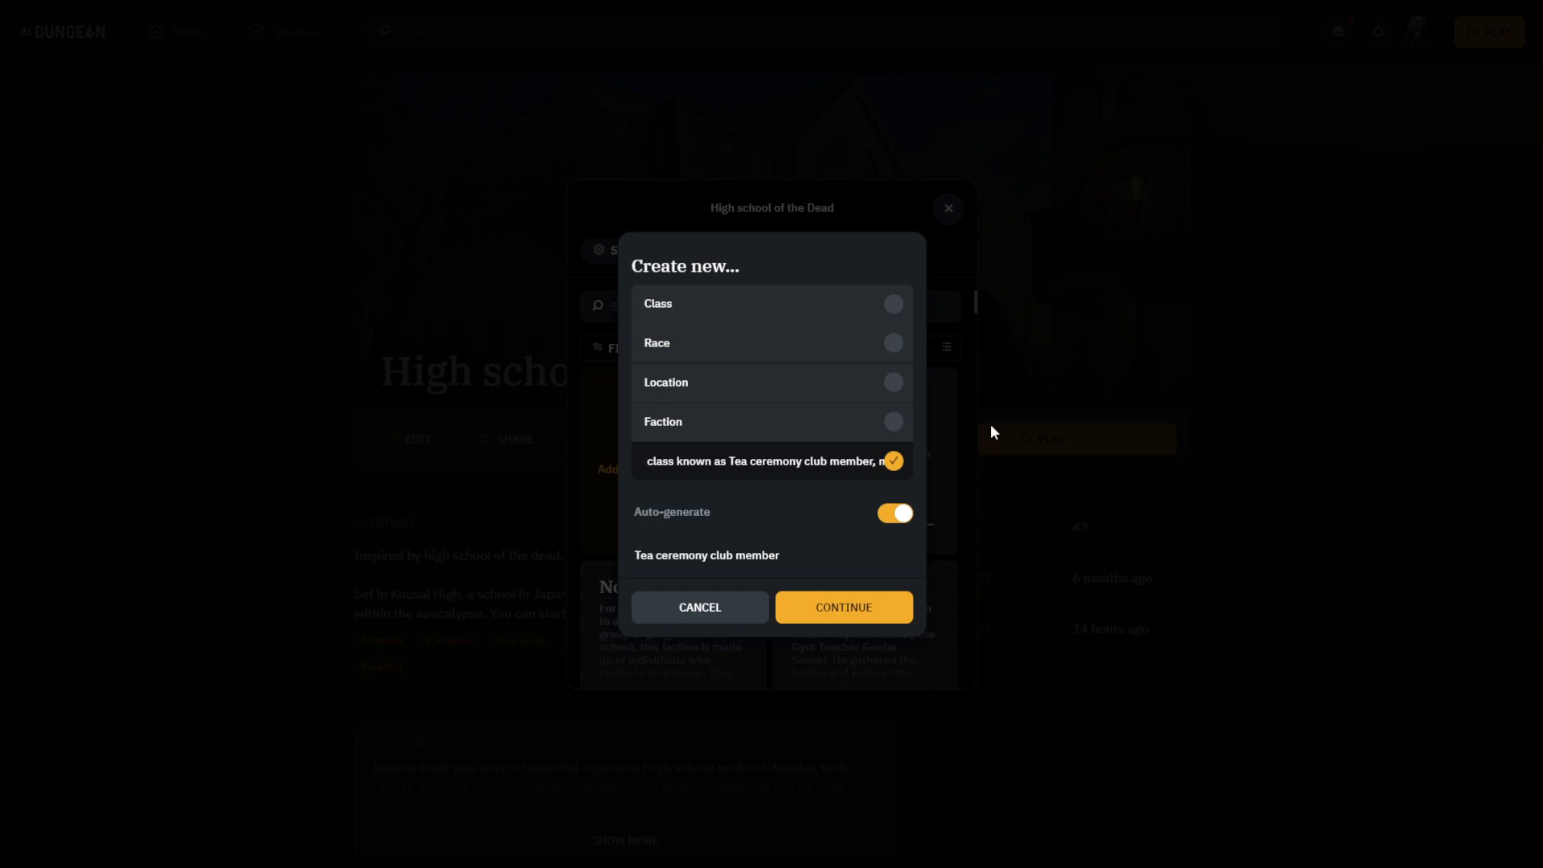
text(asters of)
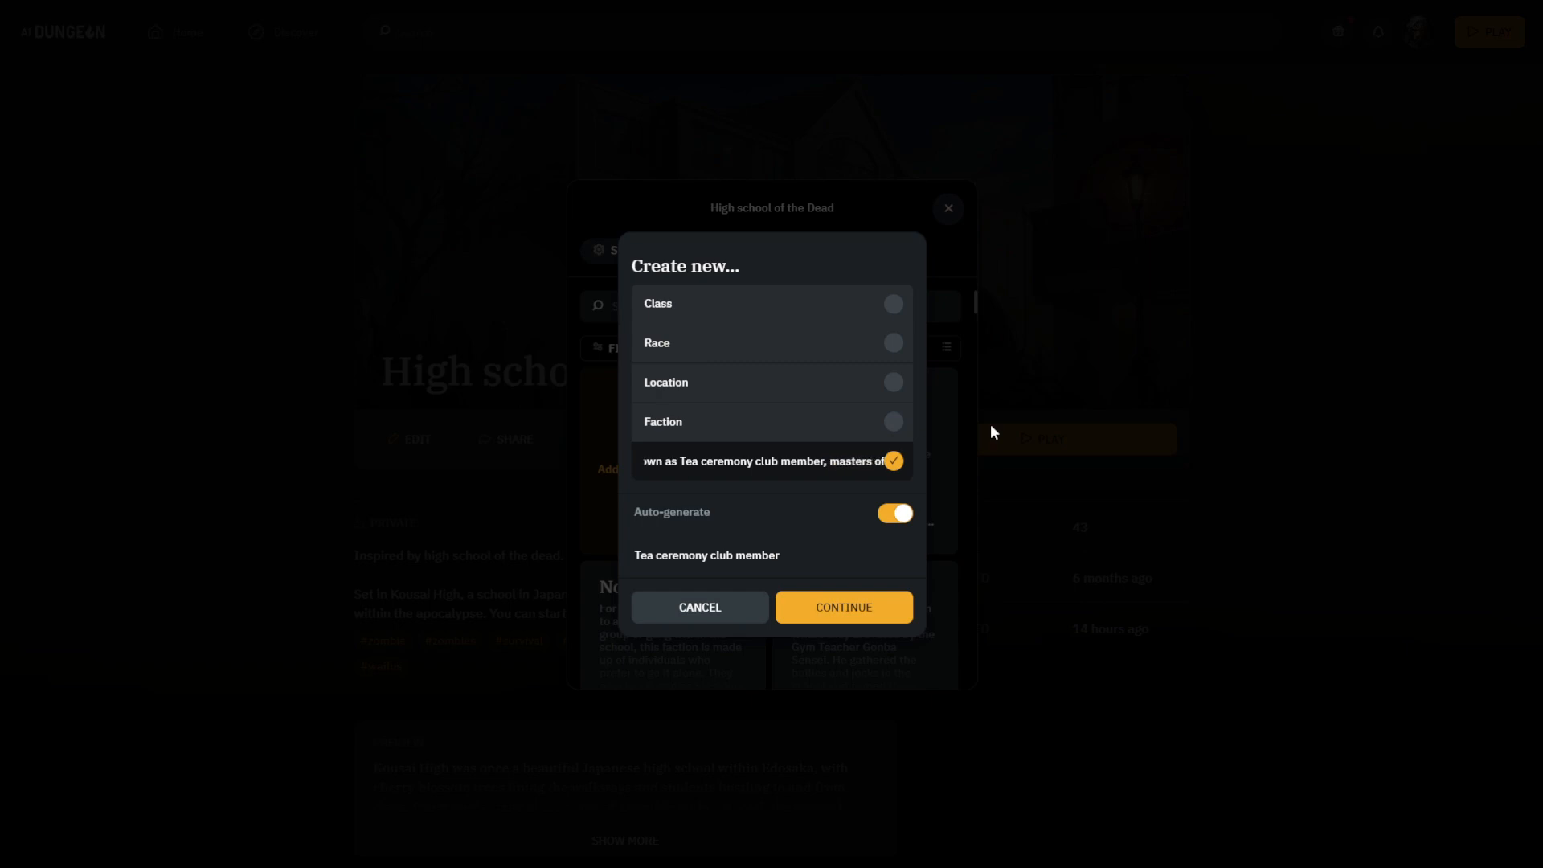
text( an aromatic natu)
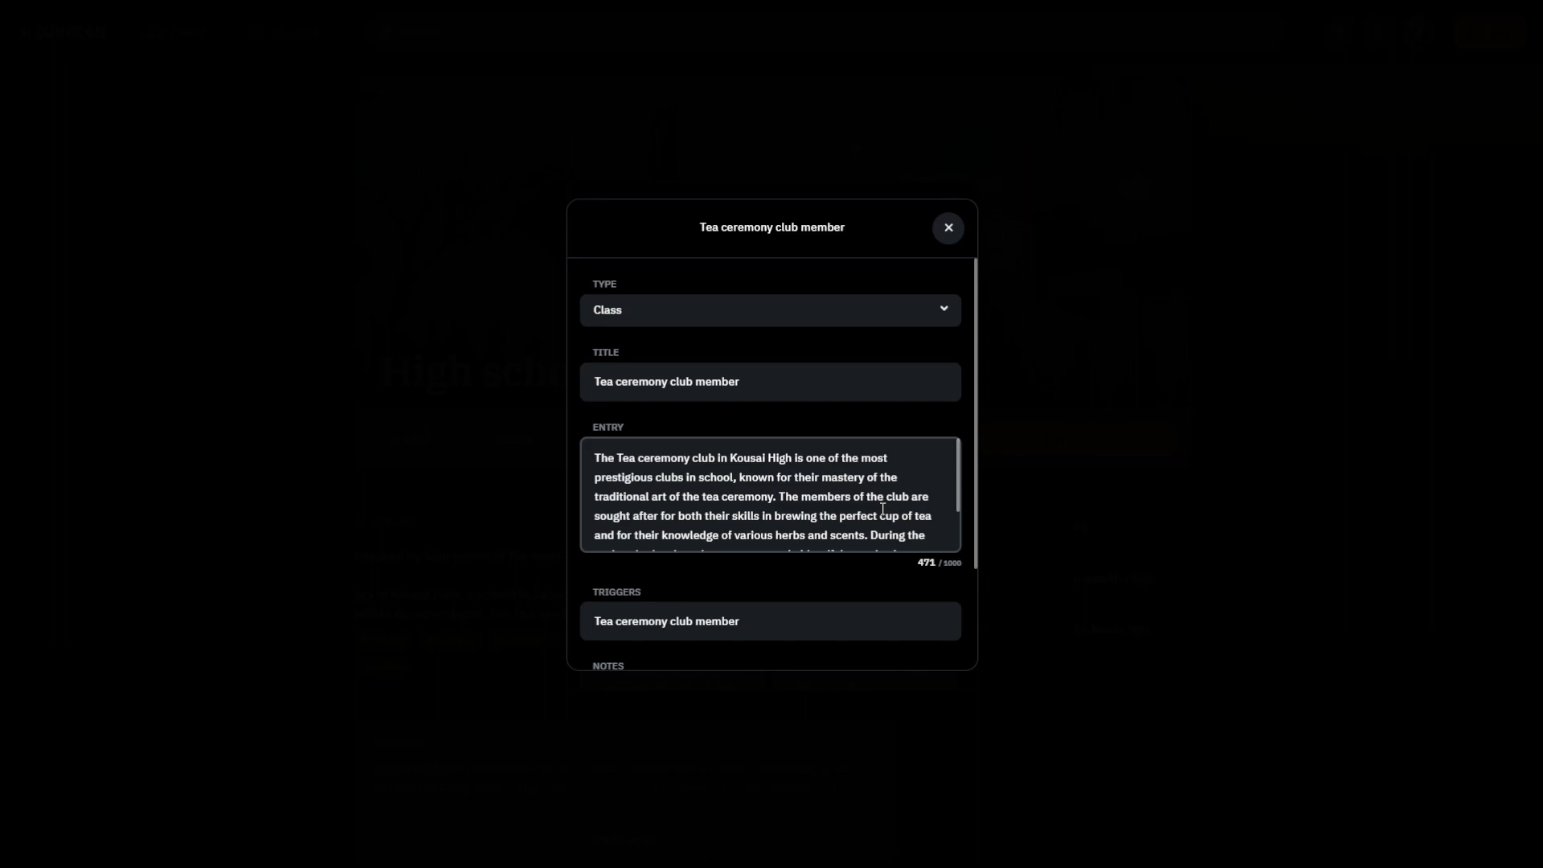
Step: Read through the generated Tea ceremony club member entry and close the card
scroll(882, 508, down, 2)
scroll(882, 508, up, 2)
scroll(785, 523, down, 2)
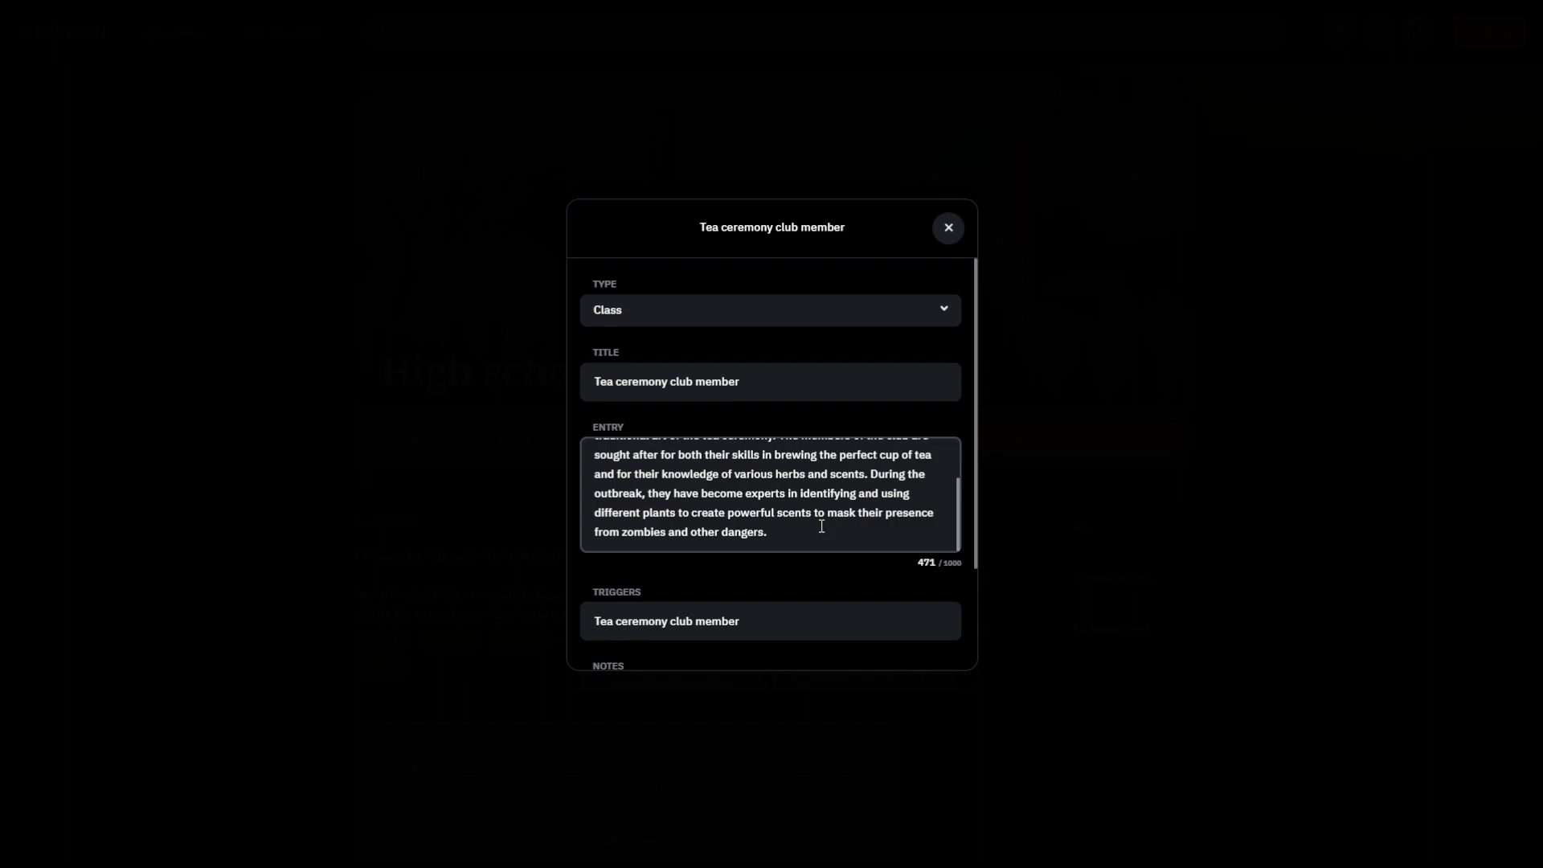
scroll(821, 526, up, 2)
scroll(821, 527, down, 2)
scroll(780, 506, up, 2)
scroll(779, 504, down, 2)
click(948, 228)
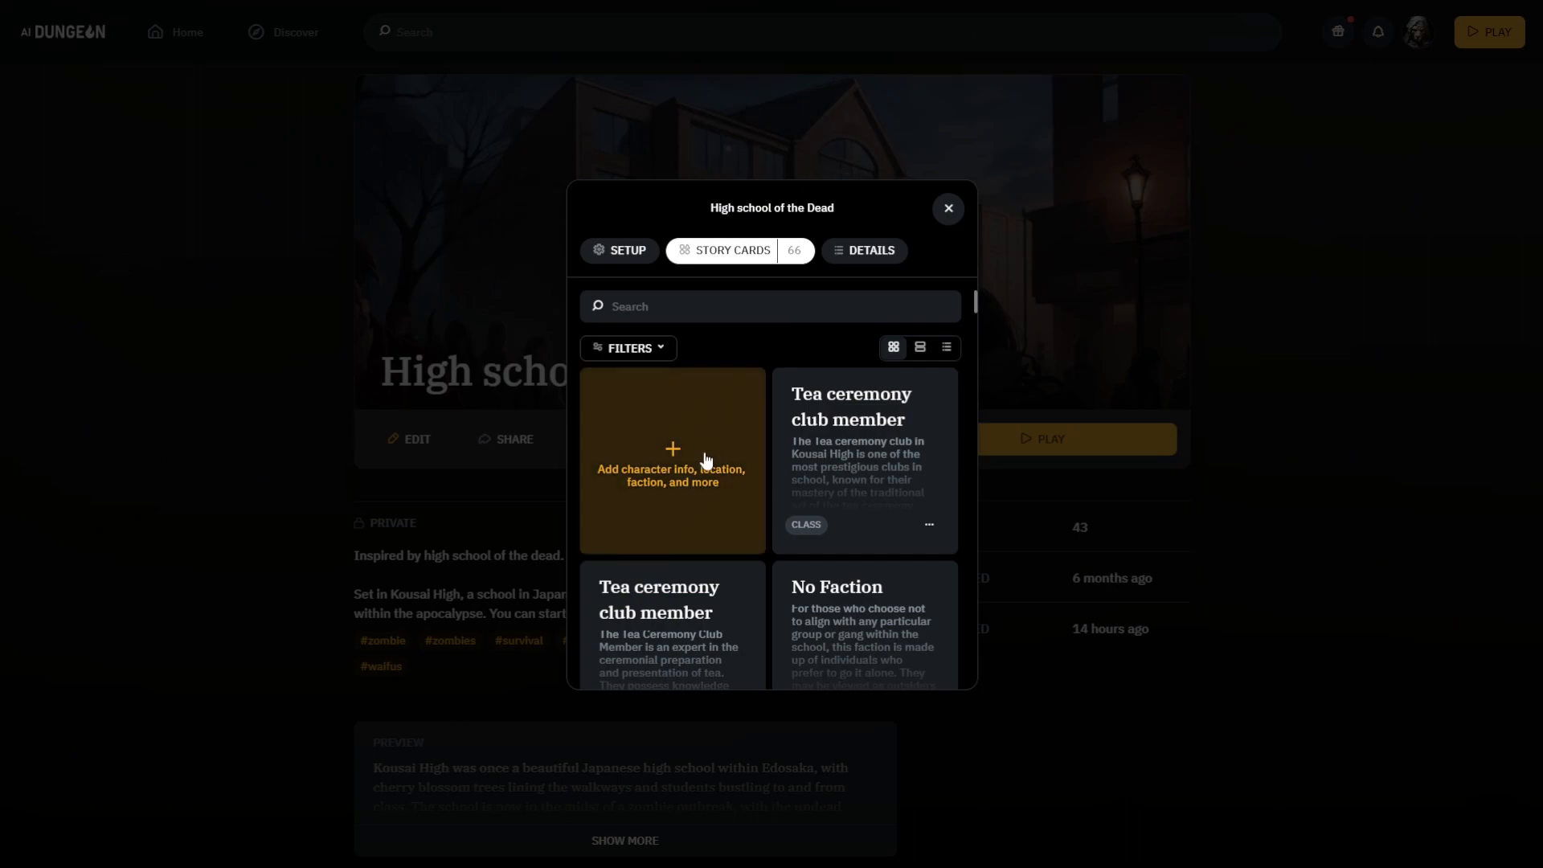
Step: Delete the Tea ceremony club member card whose entry begins "The Tea ceremony club in Kousai High"
click(929, 527)
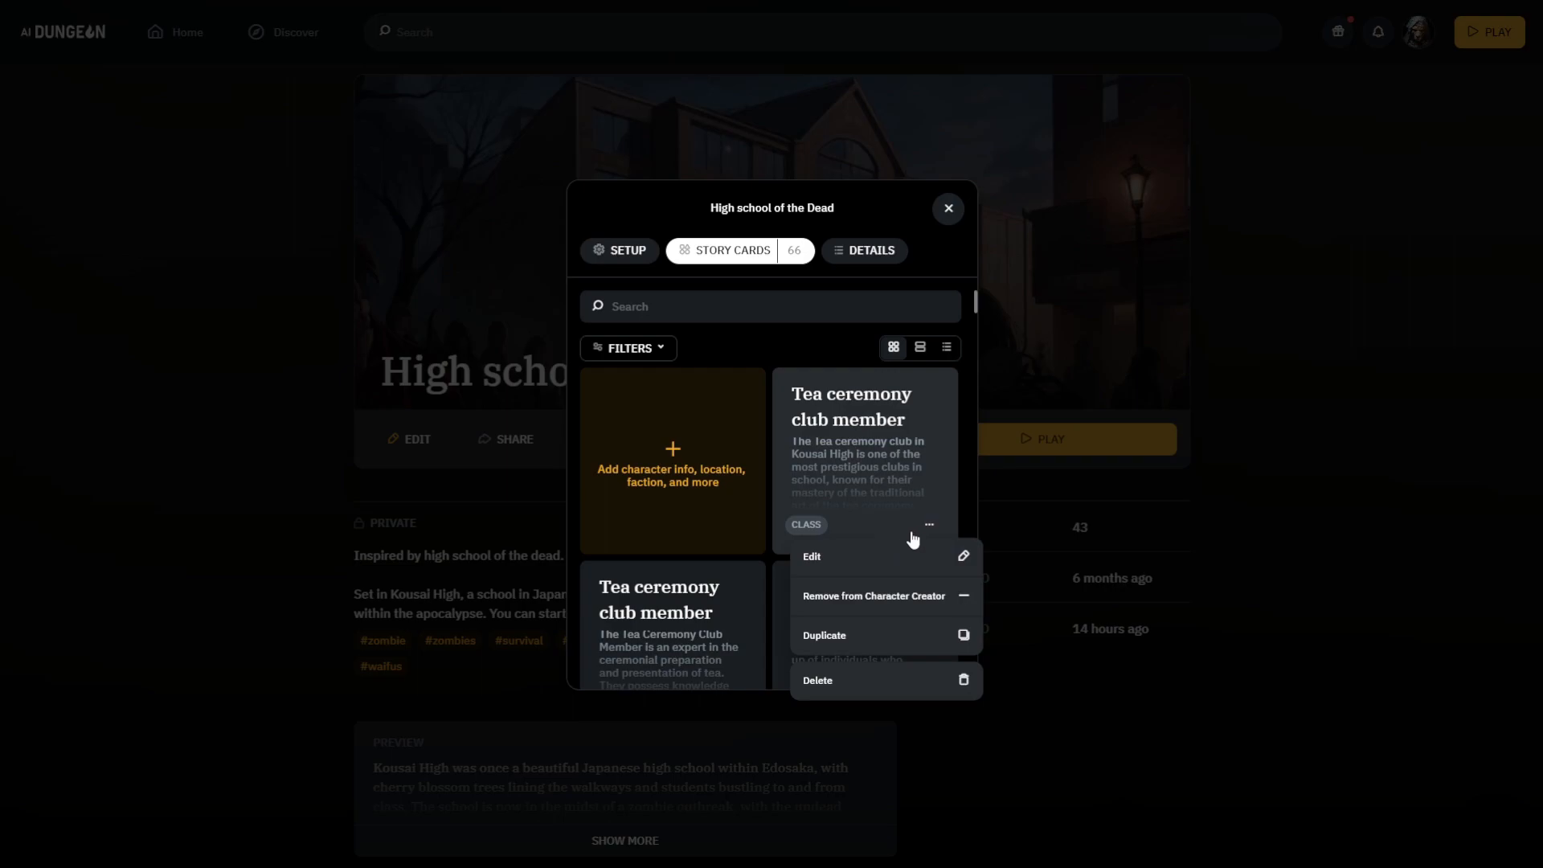
click(869, 680)
click(846, 493)
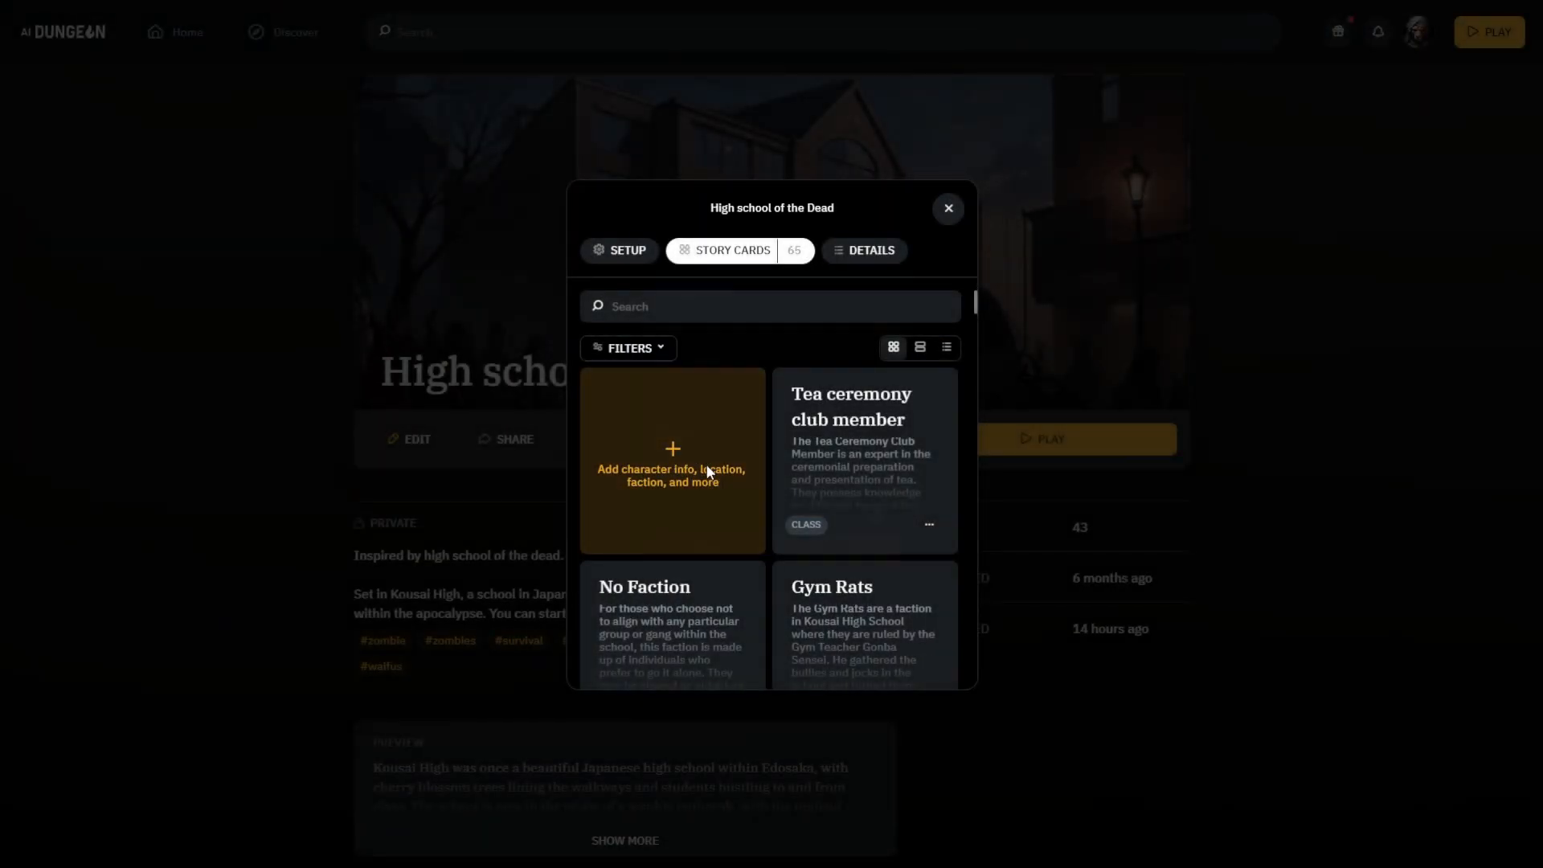
Step: Start another new story card with auto-generate enabled and the name "Tea ceremony club member"
click(706, 472)
click(842, 489)
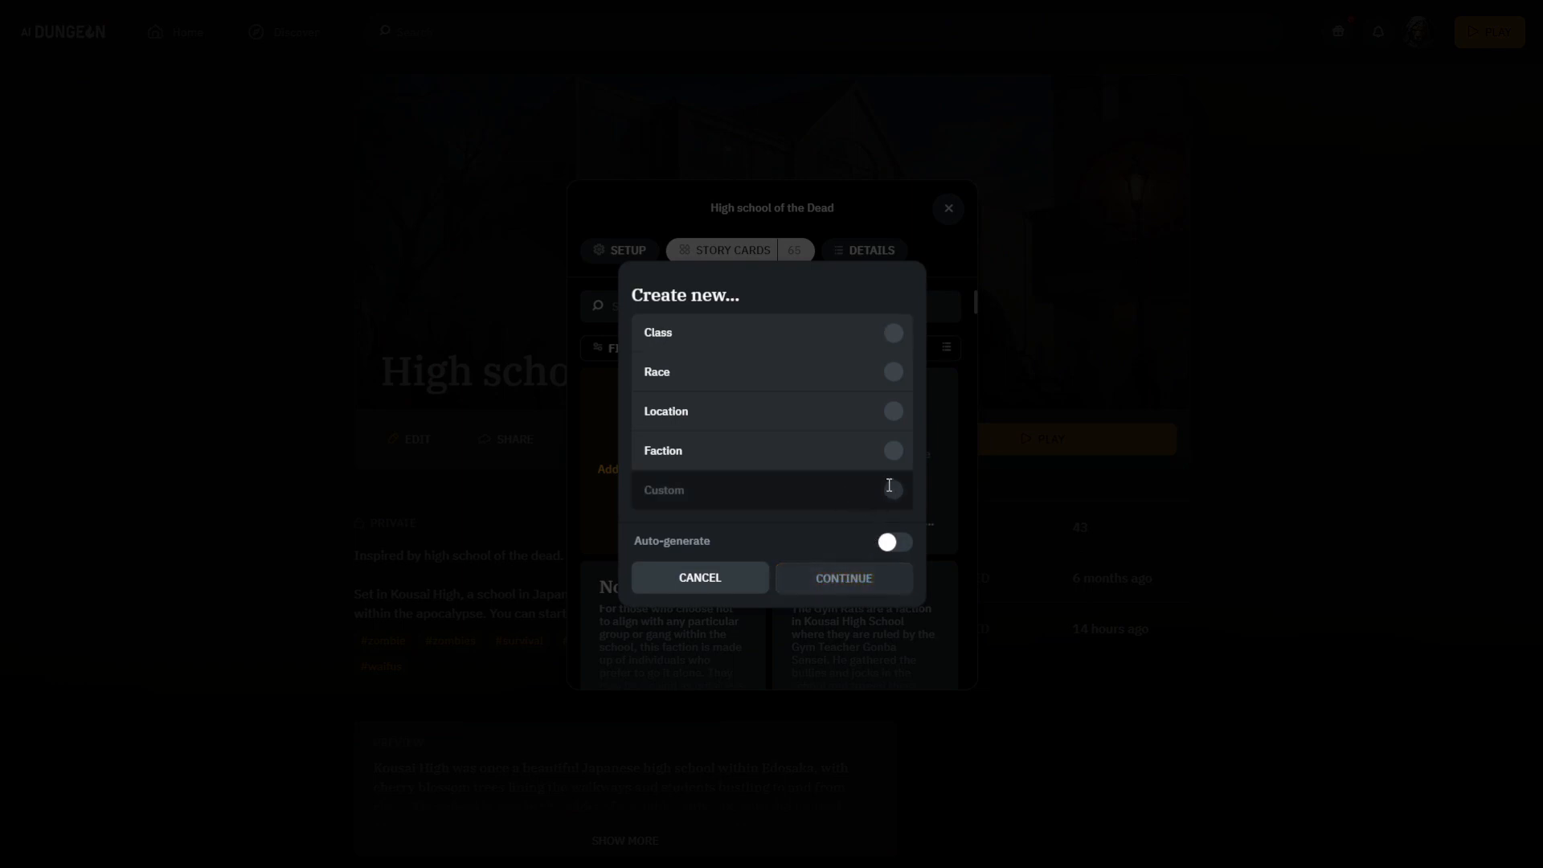
click(894, 544)
click(788, 554)
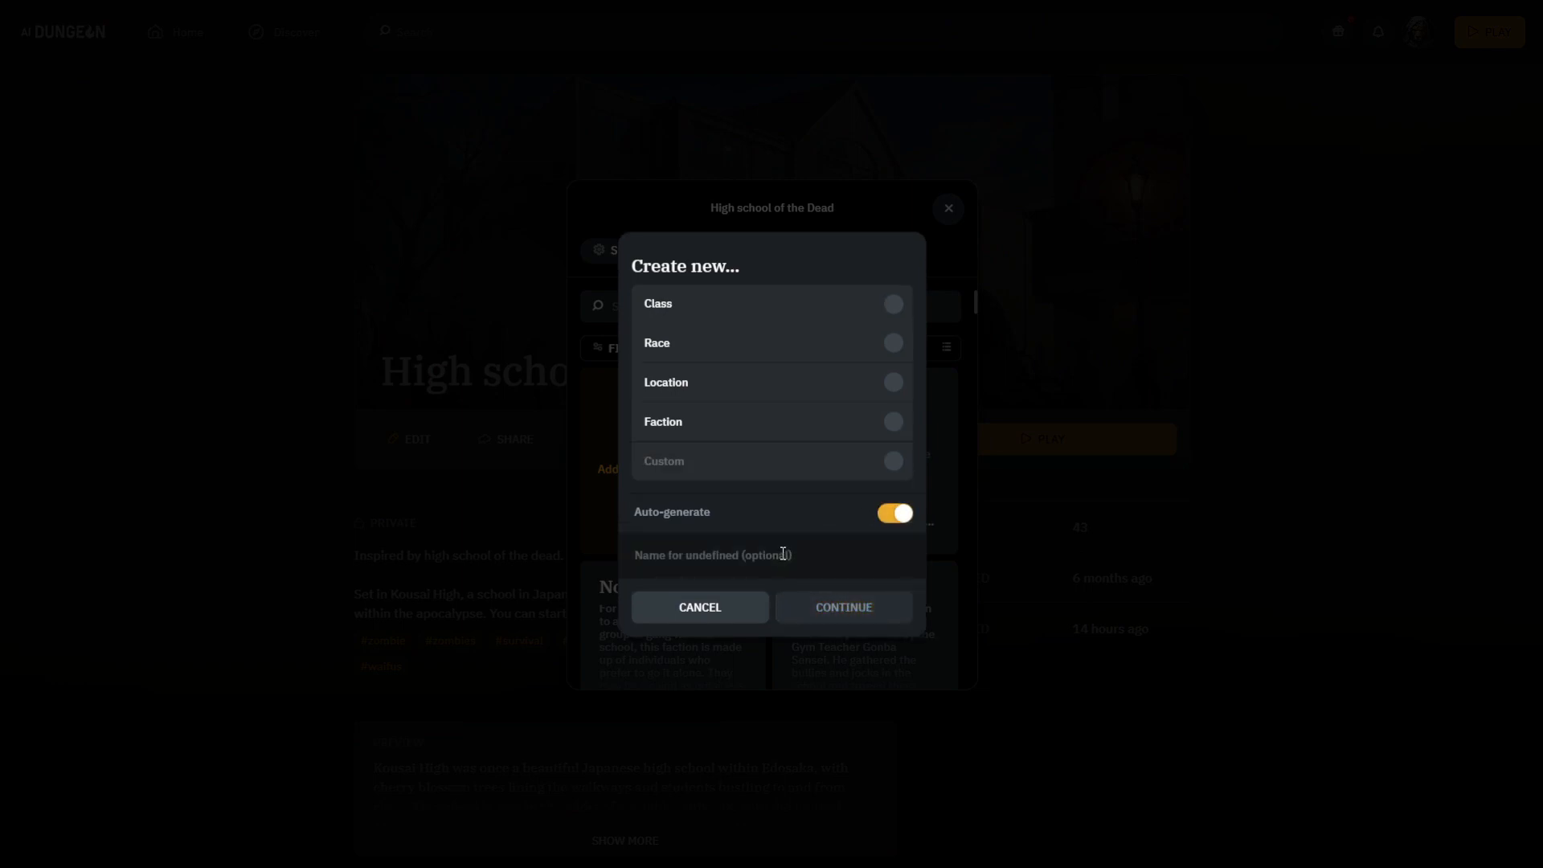
text(Tea ceremony club member)
Step: Generate the card from the custom class-description prompt, ending it with "masters of an aromatic nature, do not reference the scenario"
click(728, 463)
key(ctrl+v)
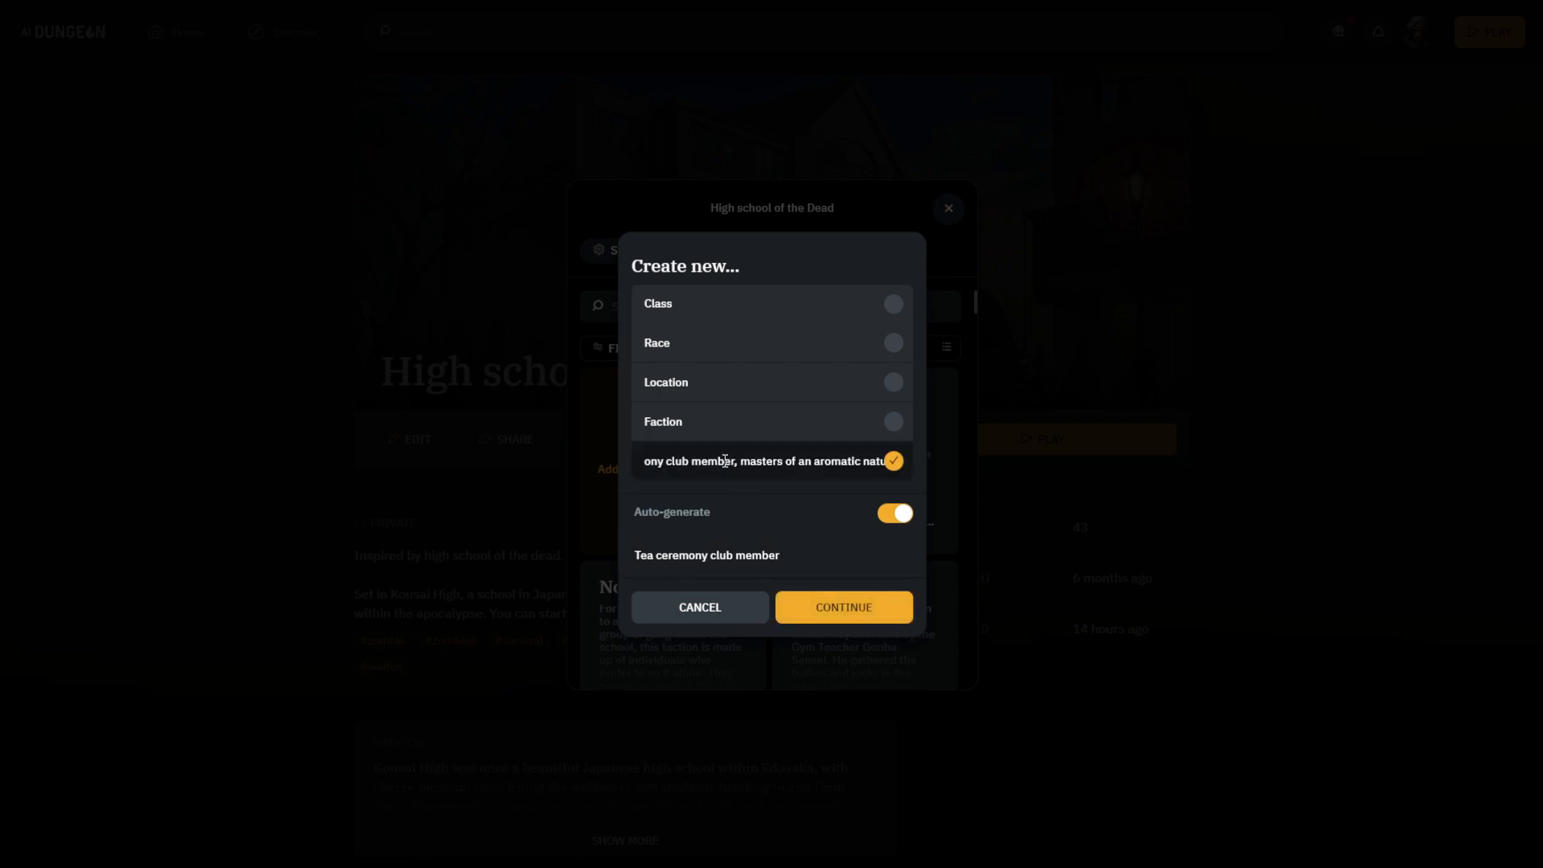
drag(740, 462, 1068, 442)
key(BackSpace)
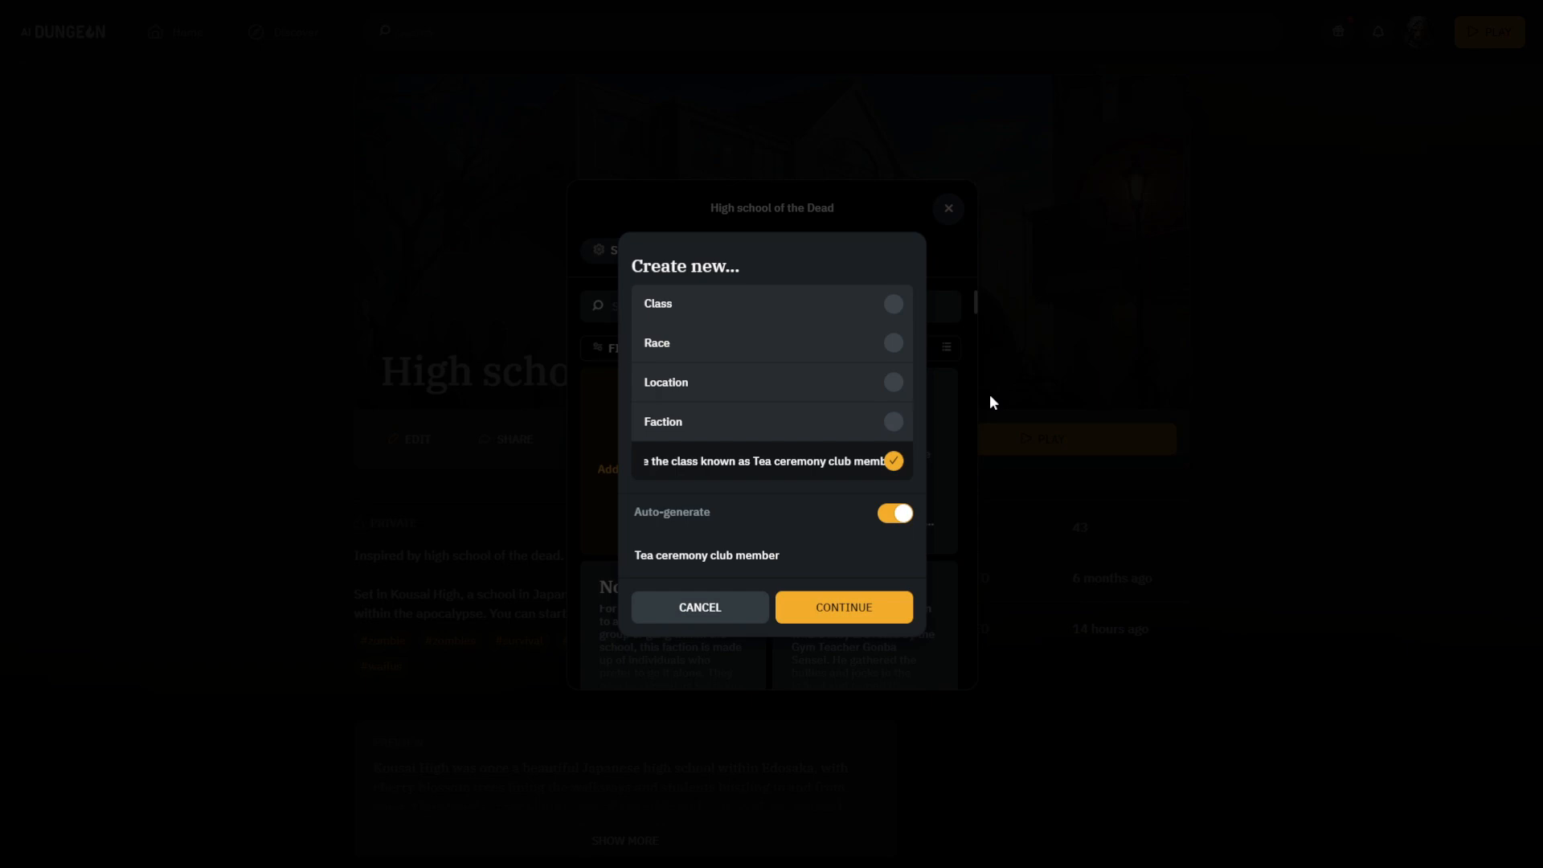
key(ctrl+a)
key(BackSpace)
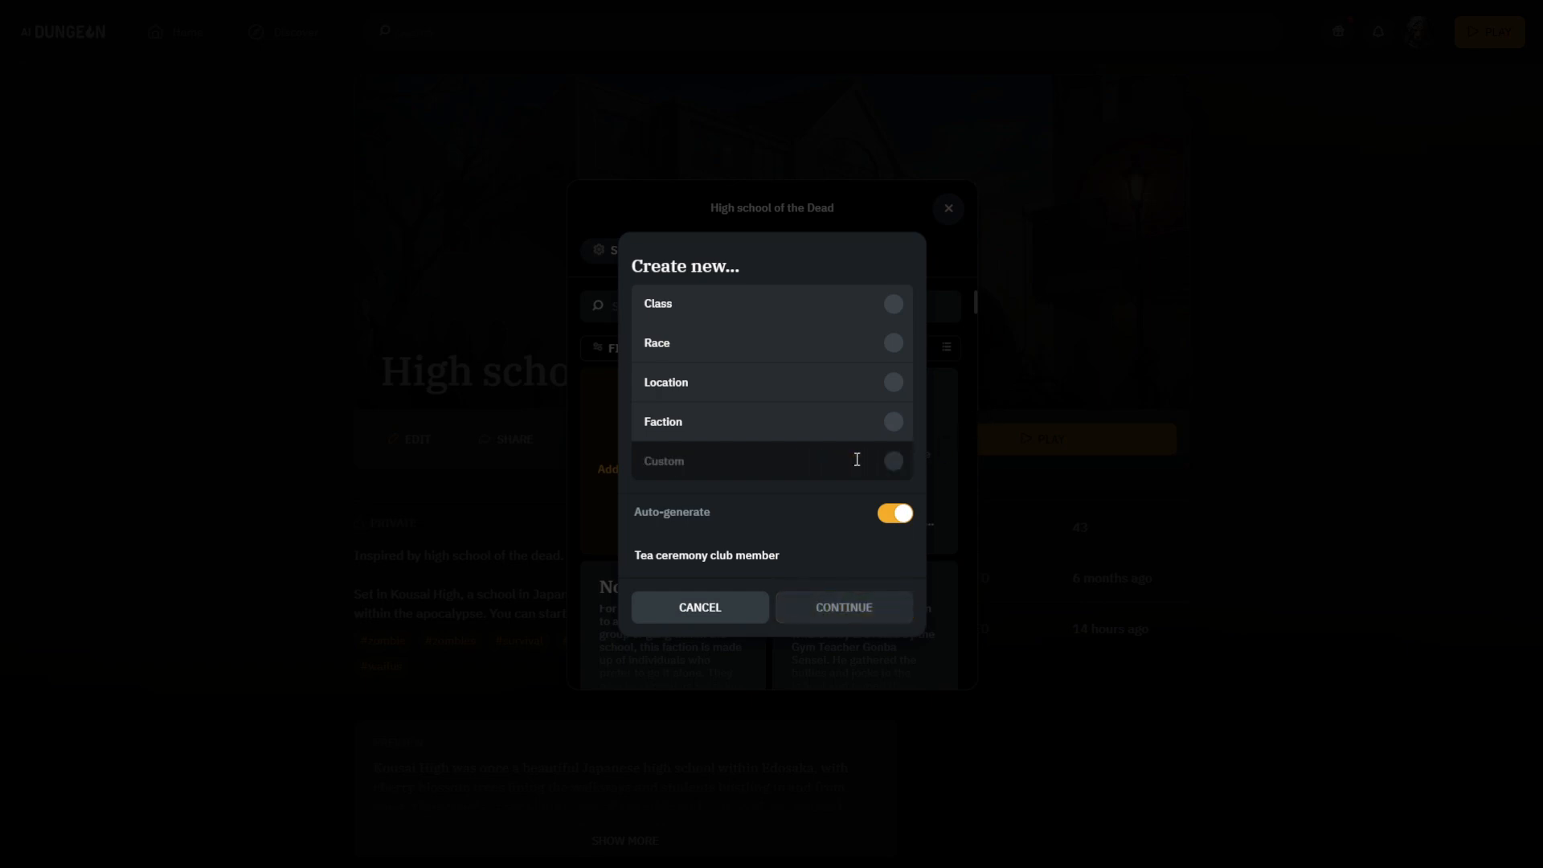
key(ctrl+v)
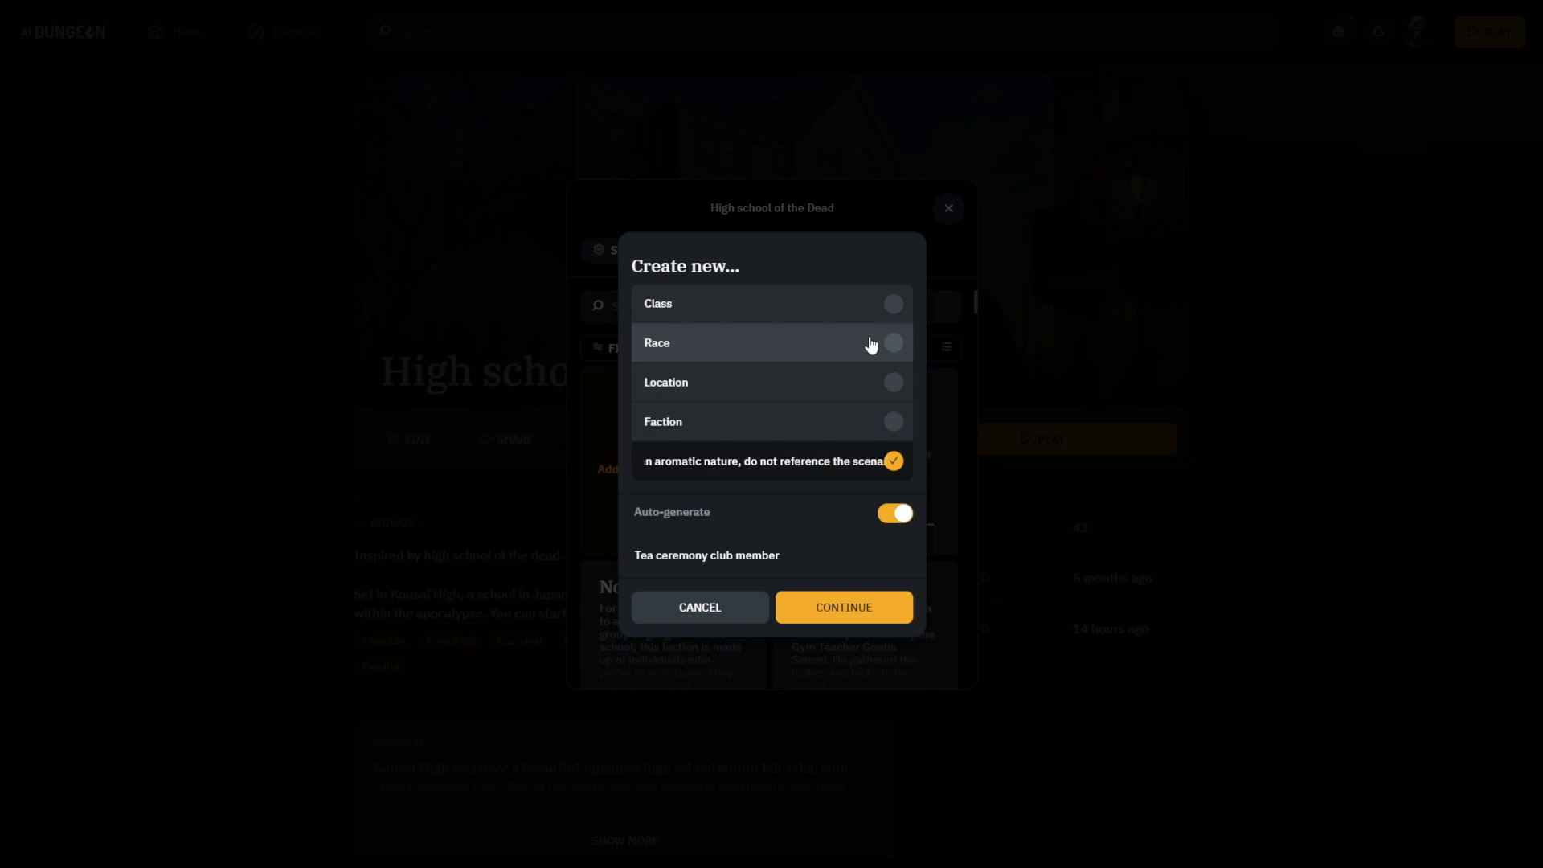
drag(779, 461, 1128, 461)
click(844, 612)
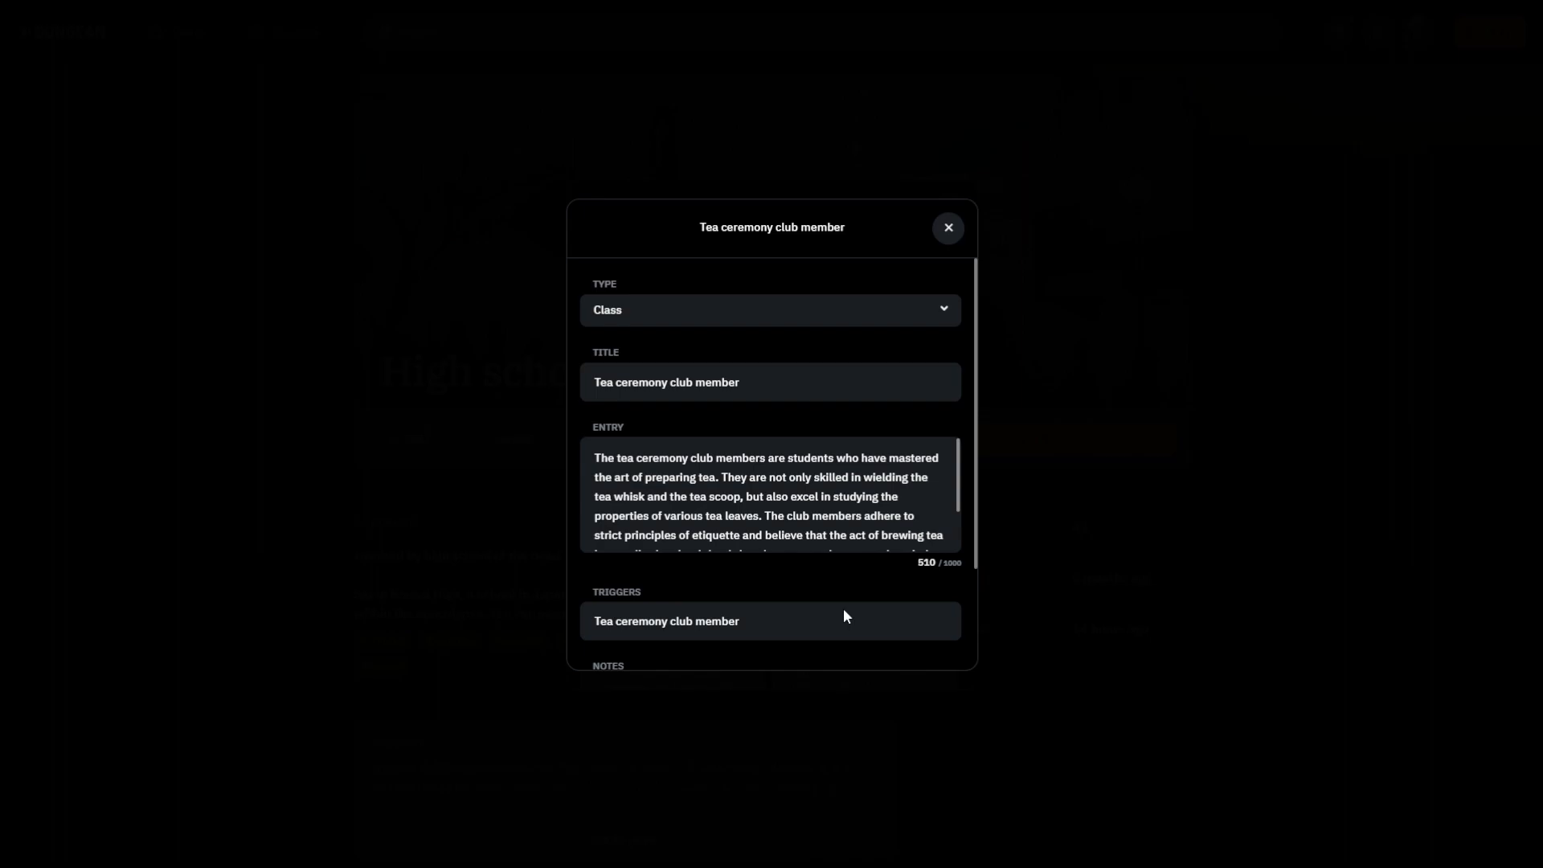
Step: Review the full text of the newly generated Tea ceremony club member entry and leave the card
scroll(869, 524, down, 2)
scroll(869, 524, up, 2)
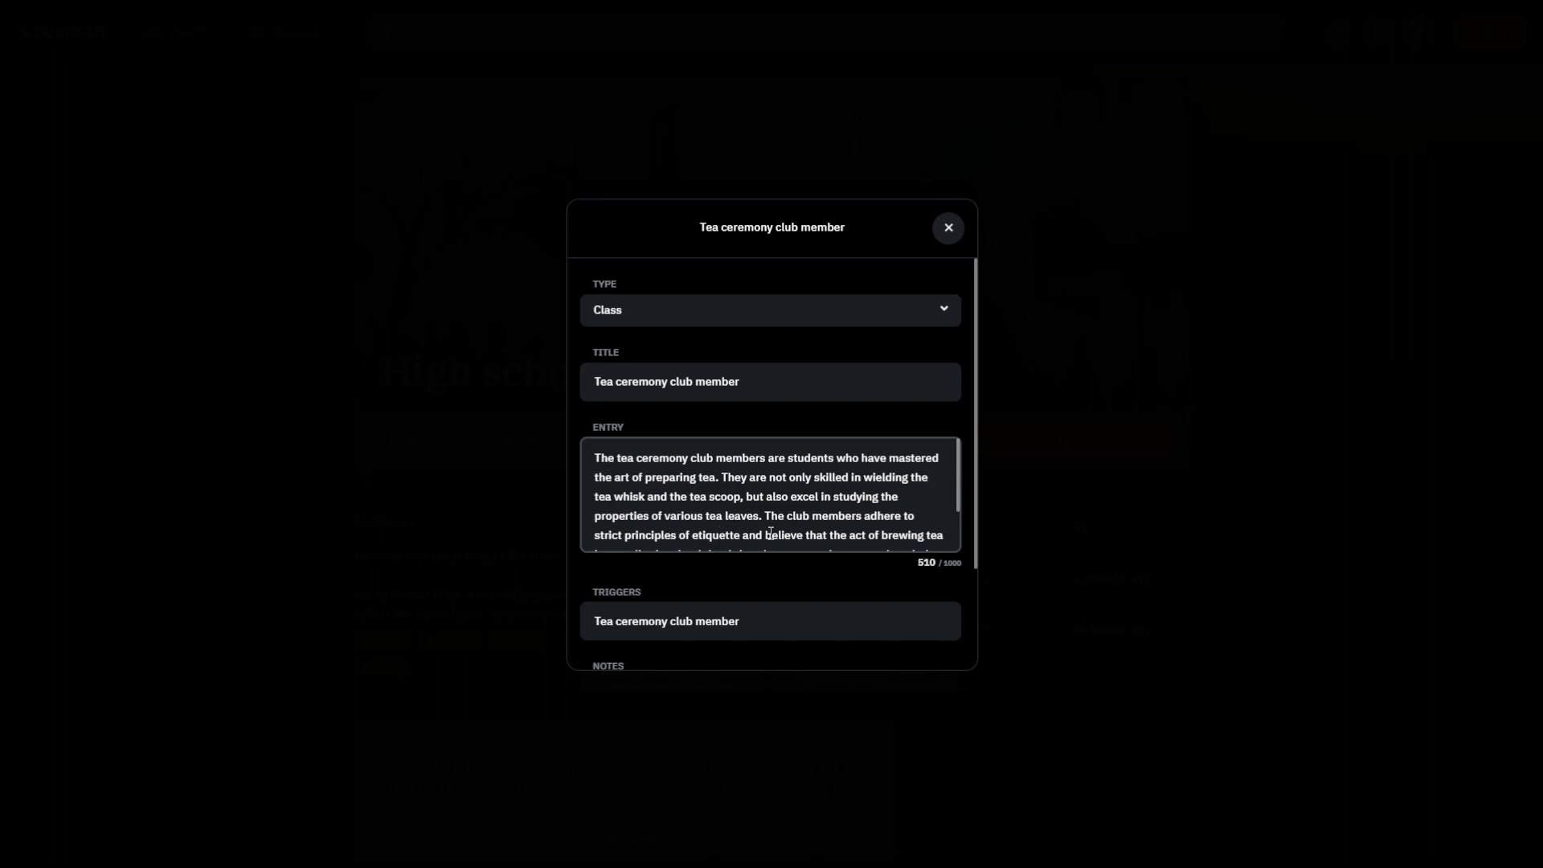
scroll(769, 532, down, 2)
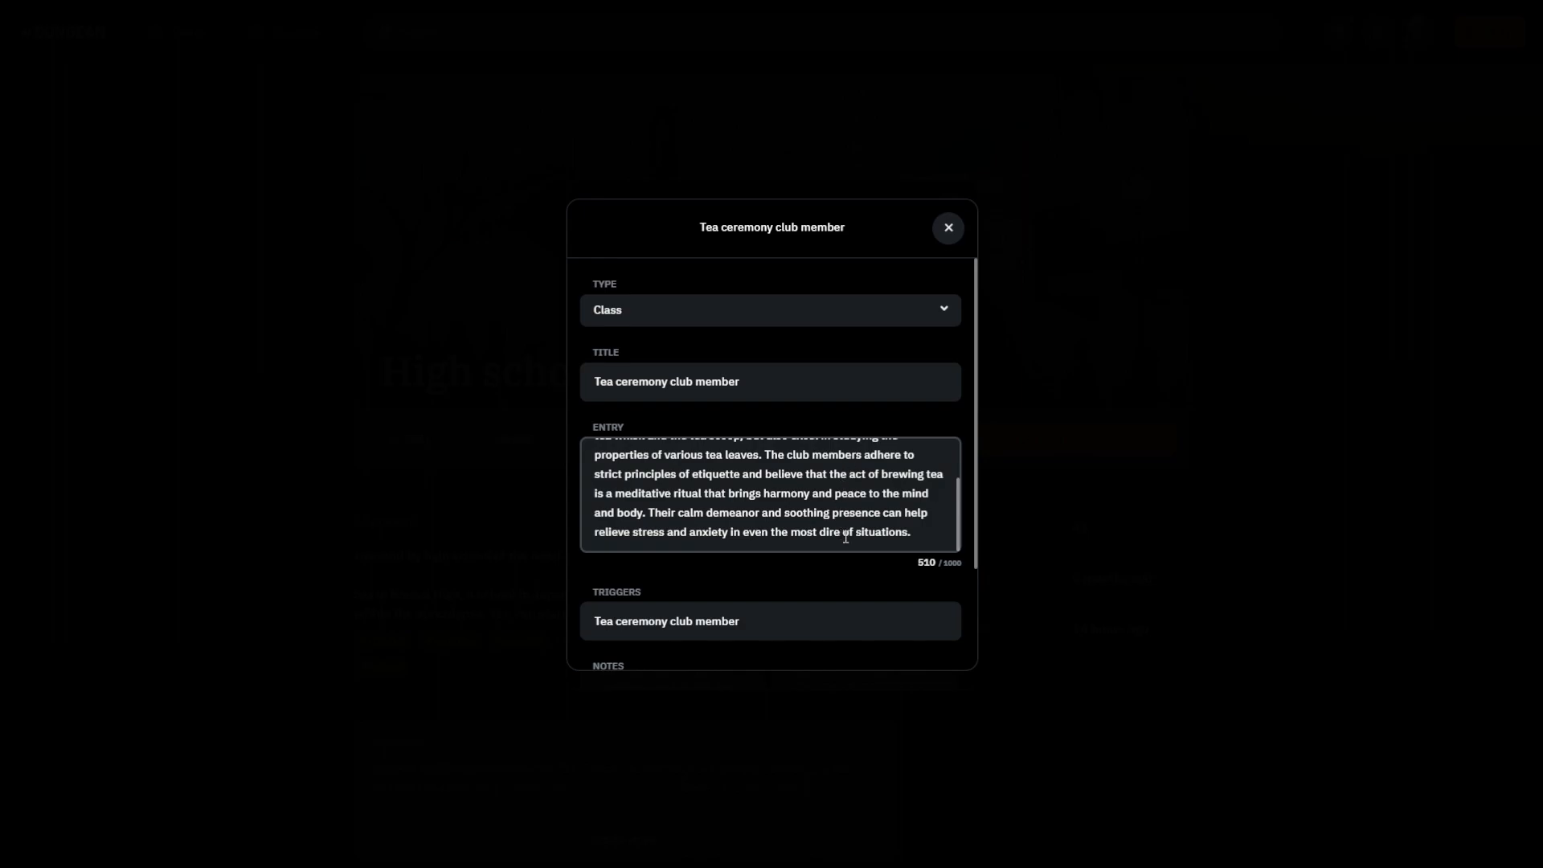
drag(916, 534, 813, 522)
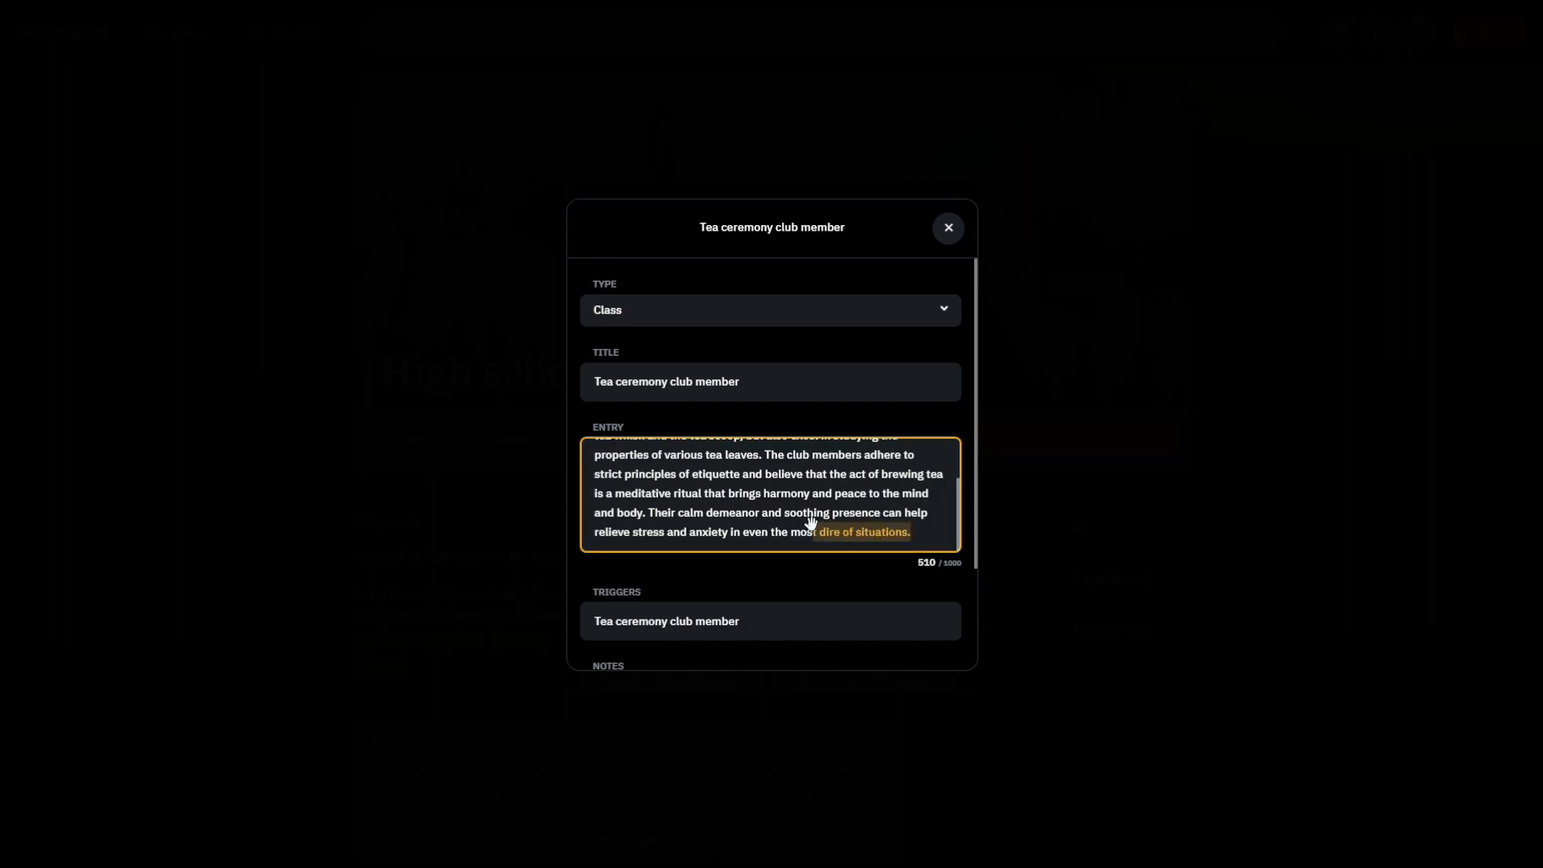
click(857, 473)
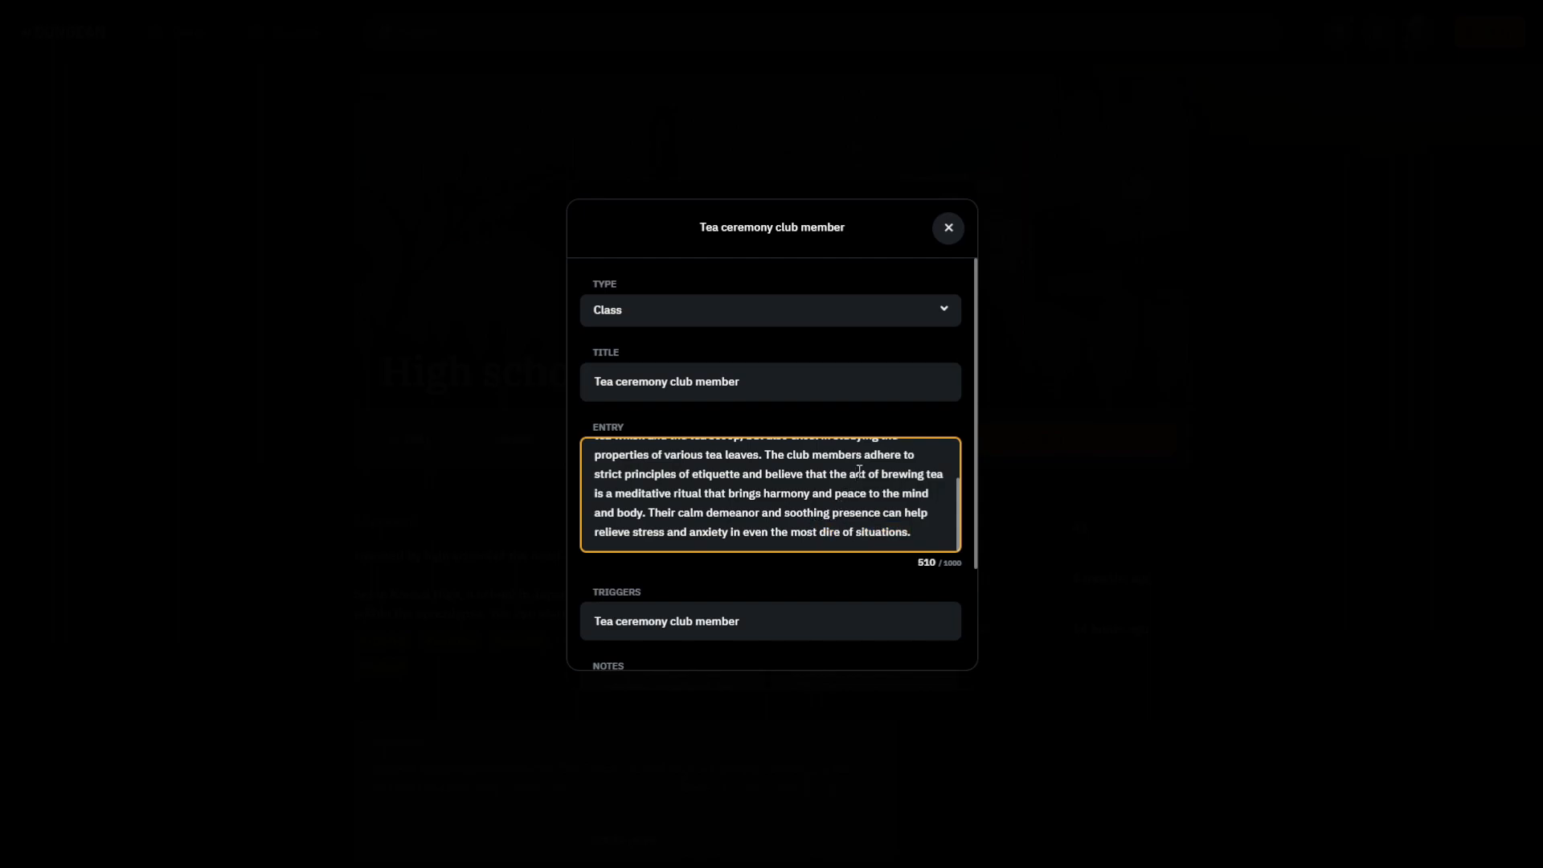
scroll(858, 470, up, 2)
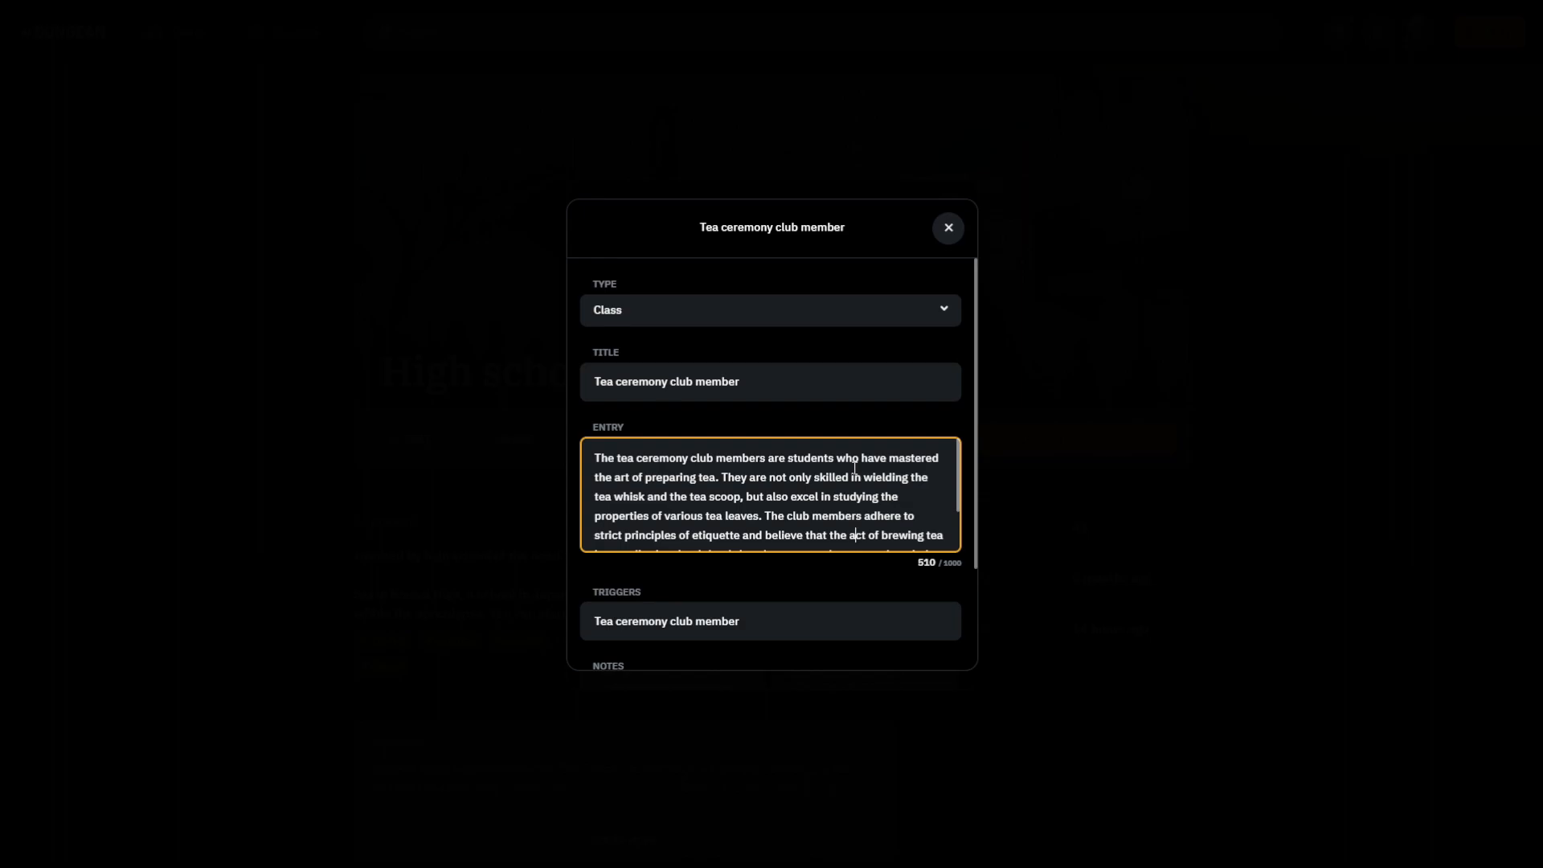
key(Escape)
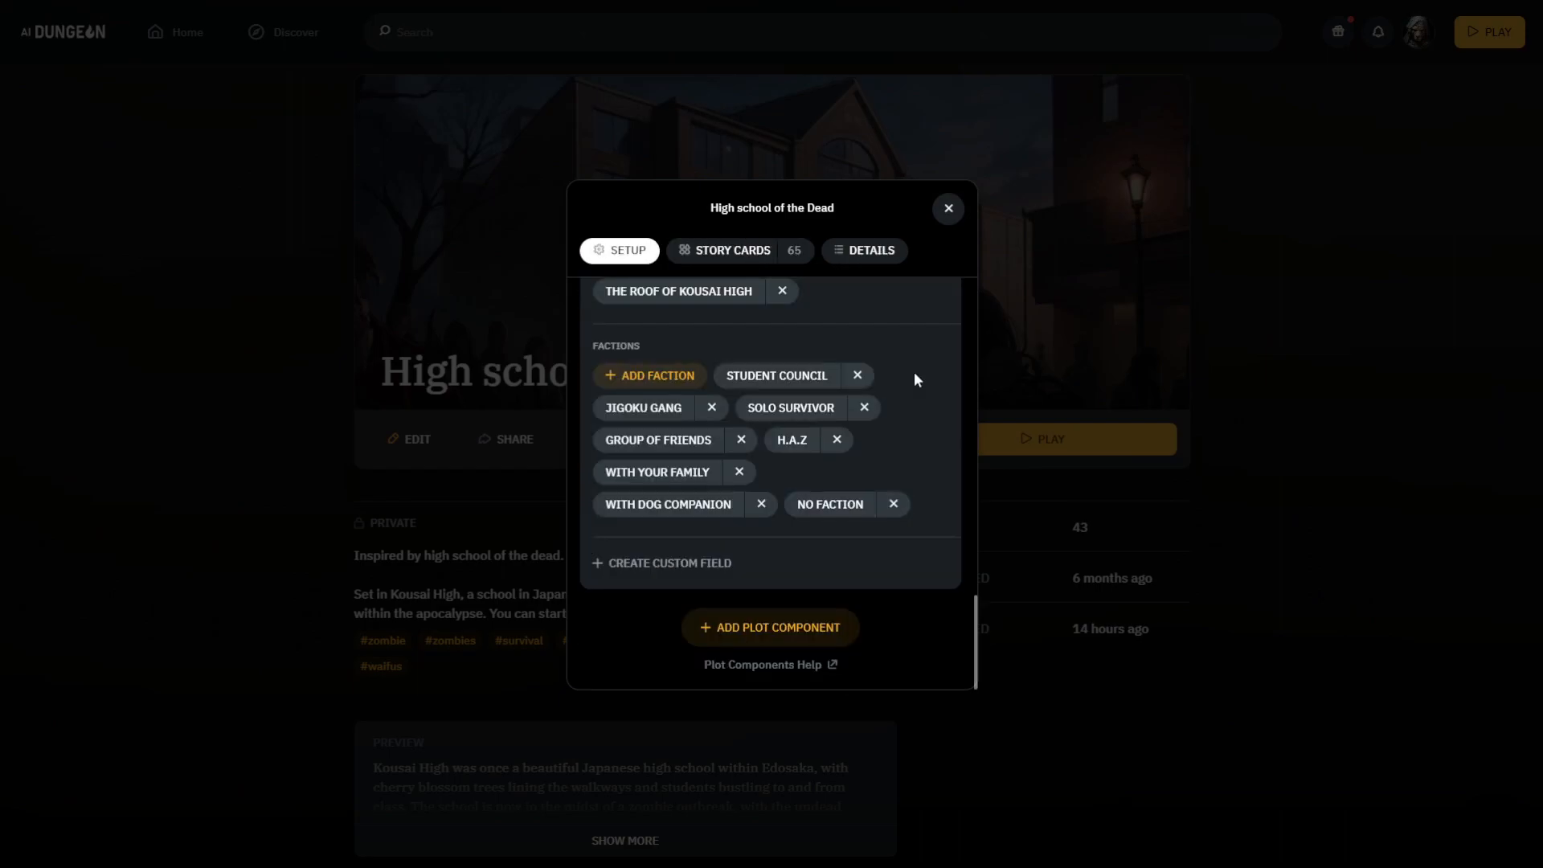
Step: Add an Author's Note plot component to the scenario setup containing "Genre: Horror, survival."
click(835, 639)
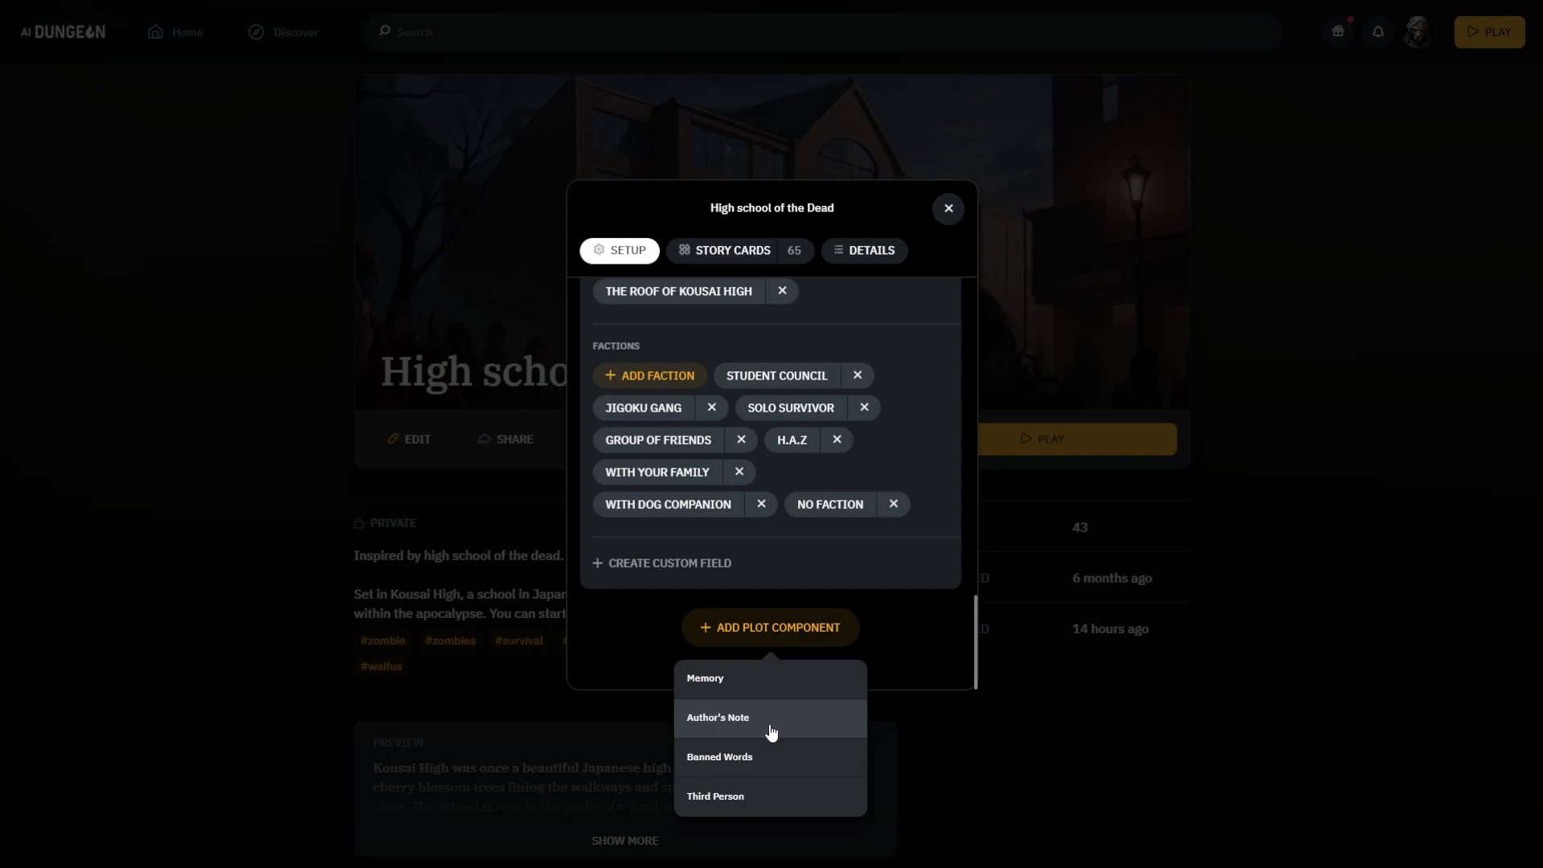
click(791, 635)
click(787, 643)
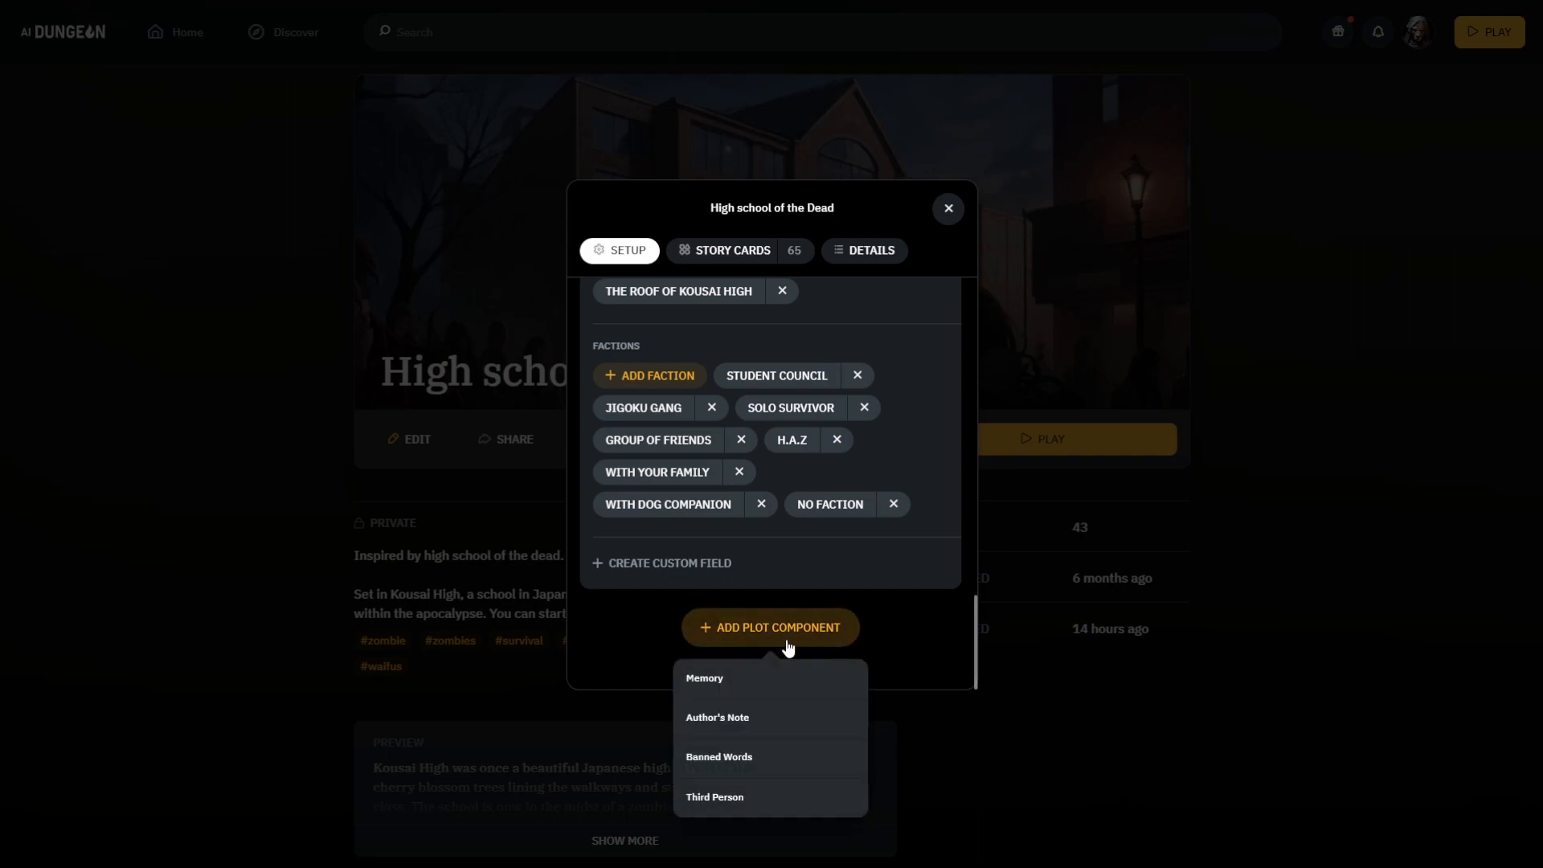
click(757, 733)
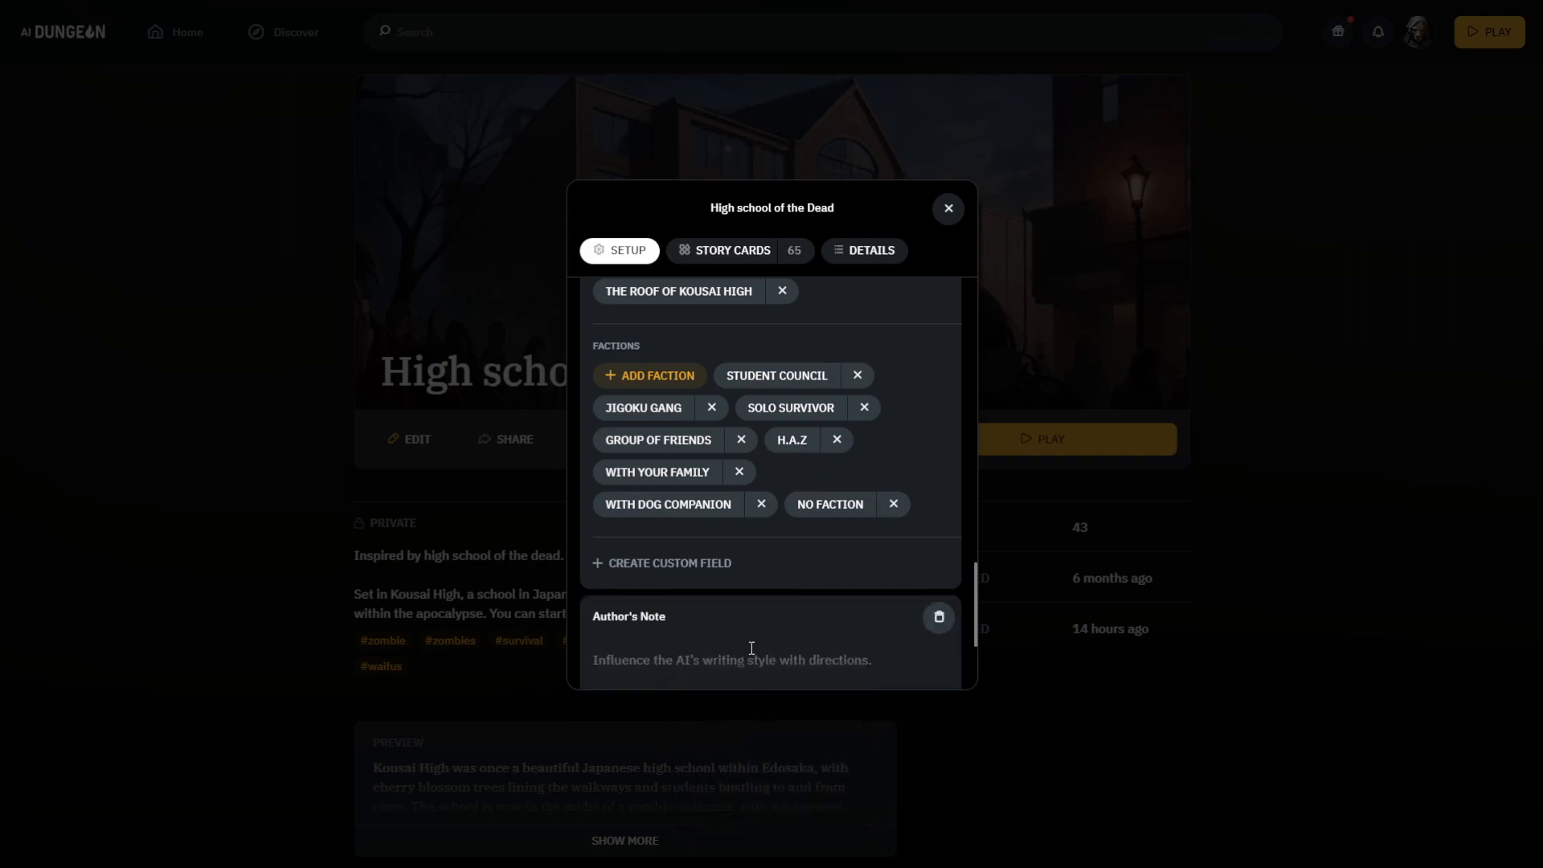
text(Genre: Horror, survival.)
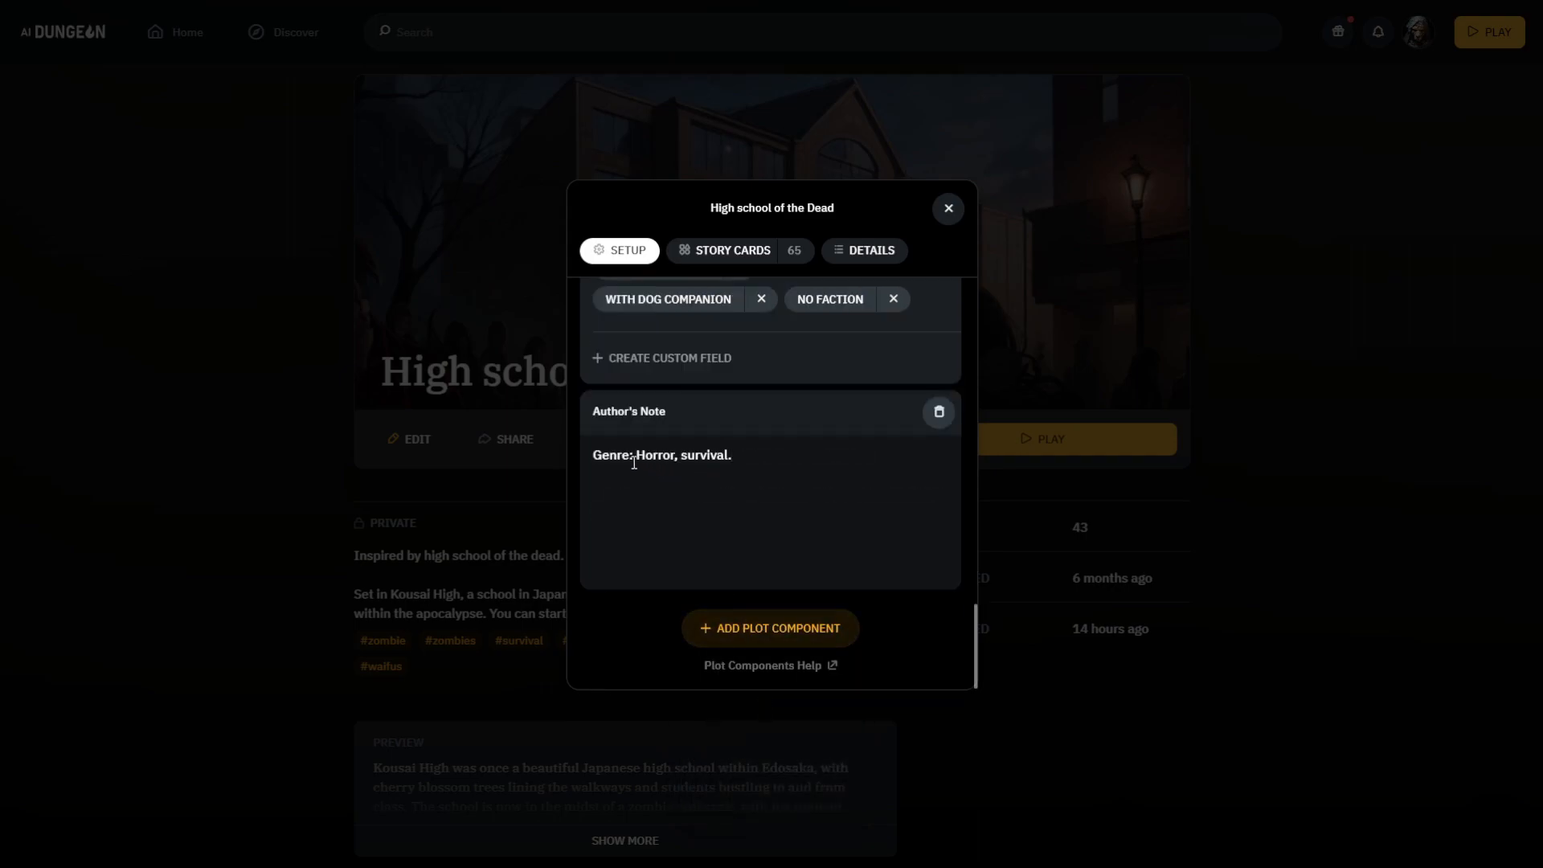
drag(639, 459, 758, 458)
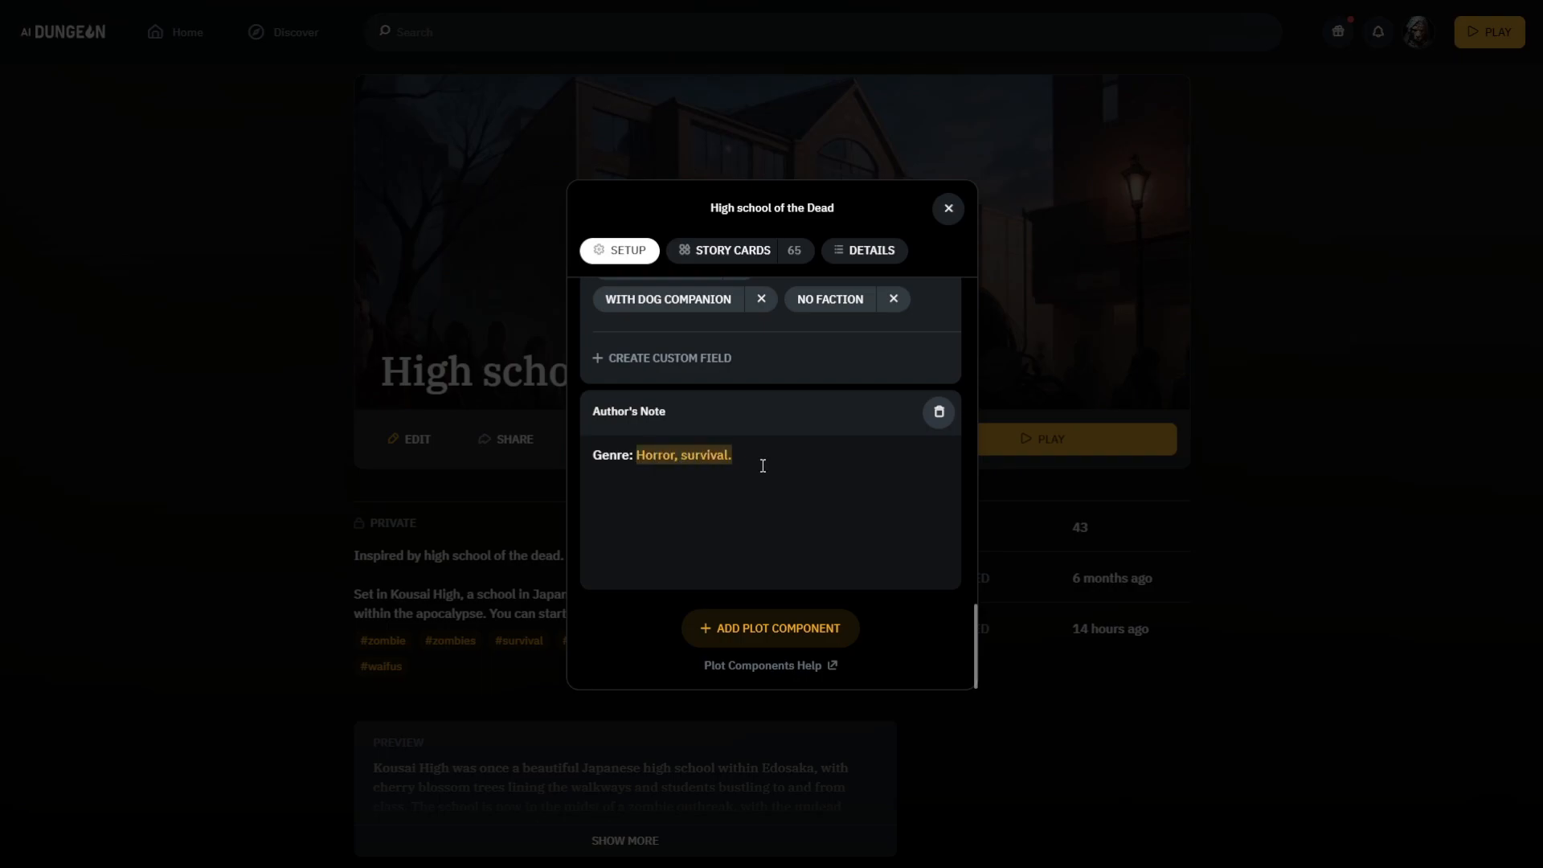
click(795, 479)
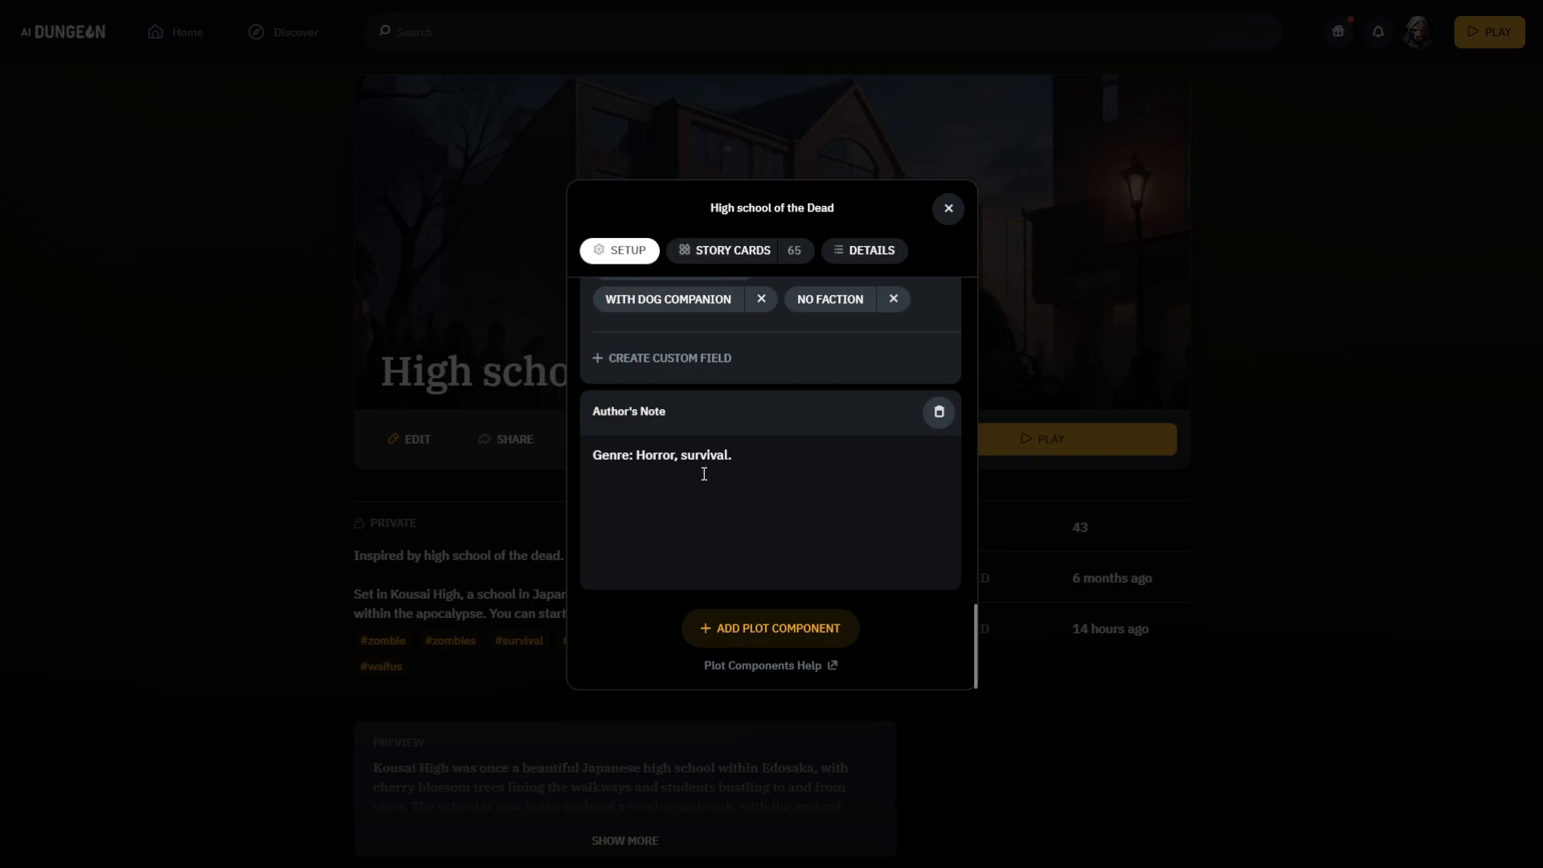
Step: Add a Third Person plot component and append "Write in the third person." as a separate paragraph in the Author's Note
click(763, 627)
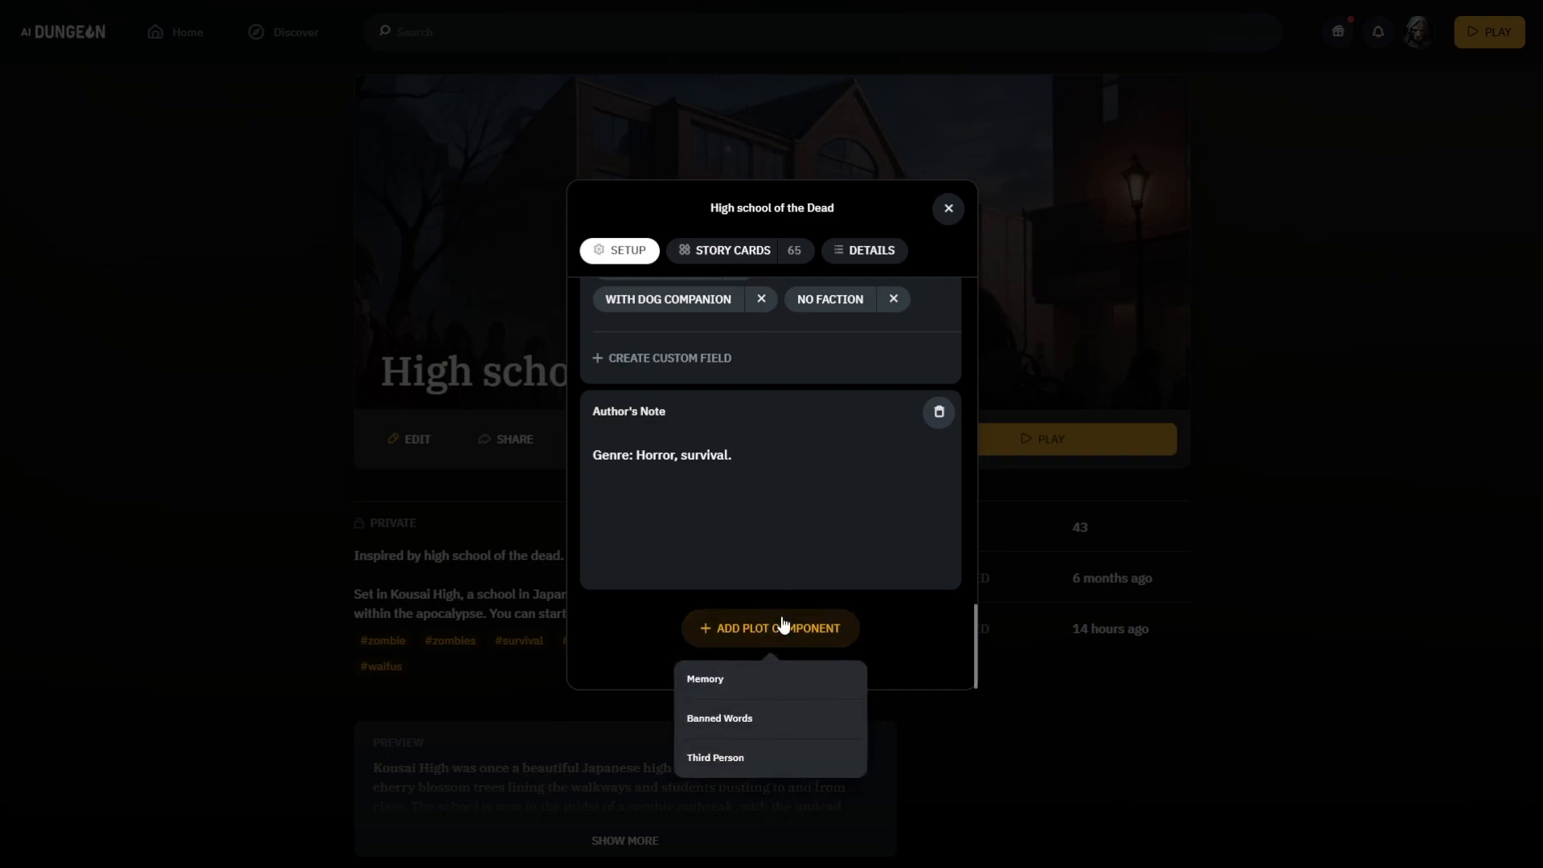
click(785, 759)
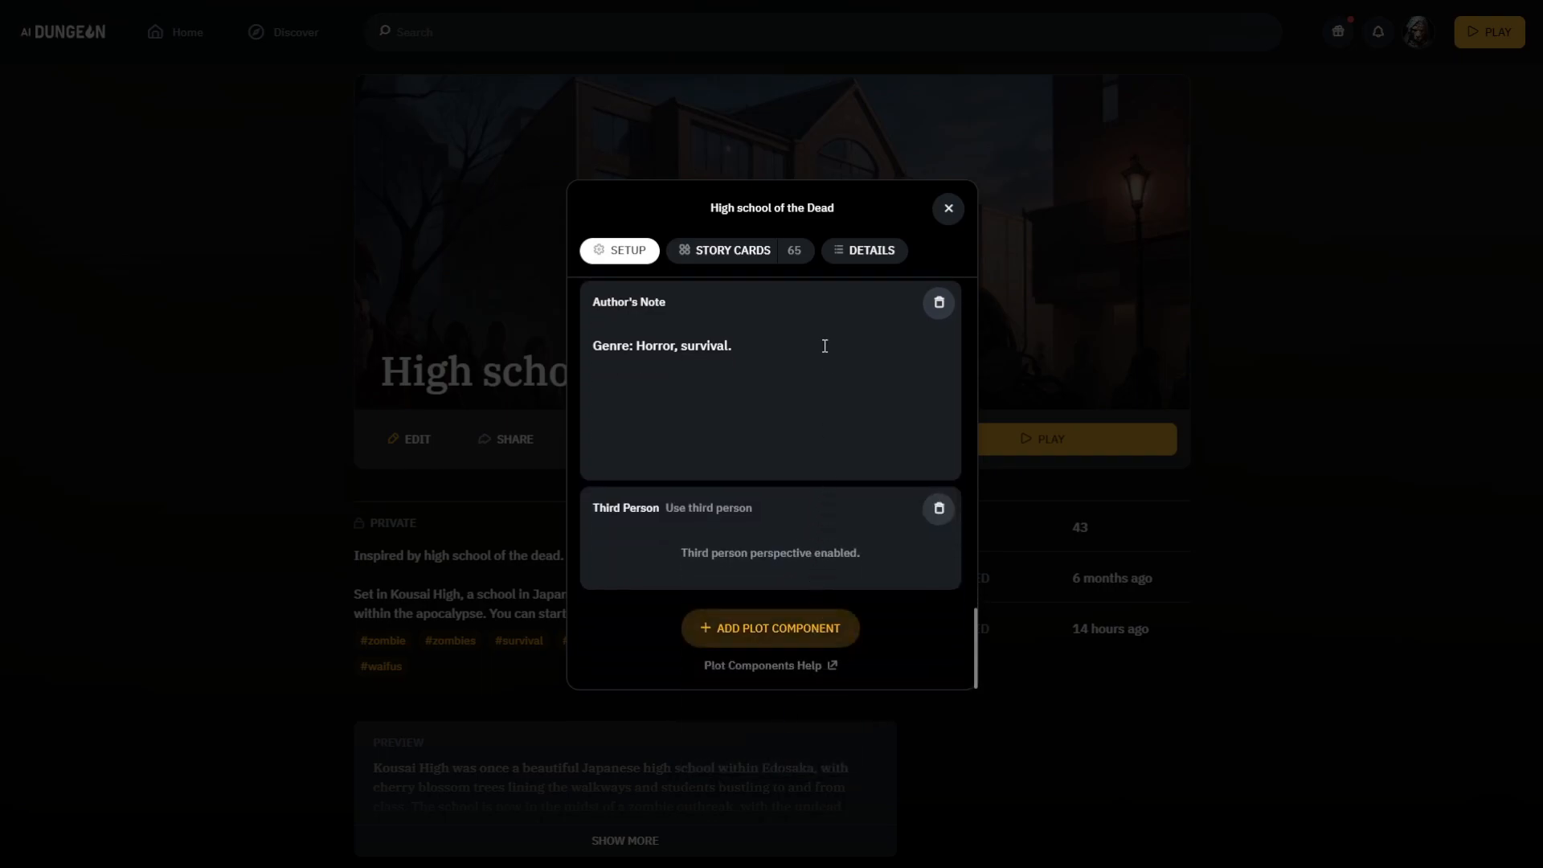
click(834, 350)
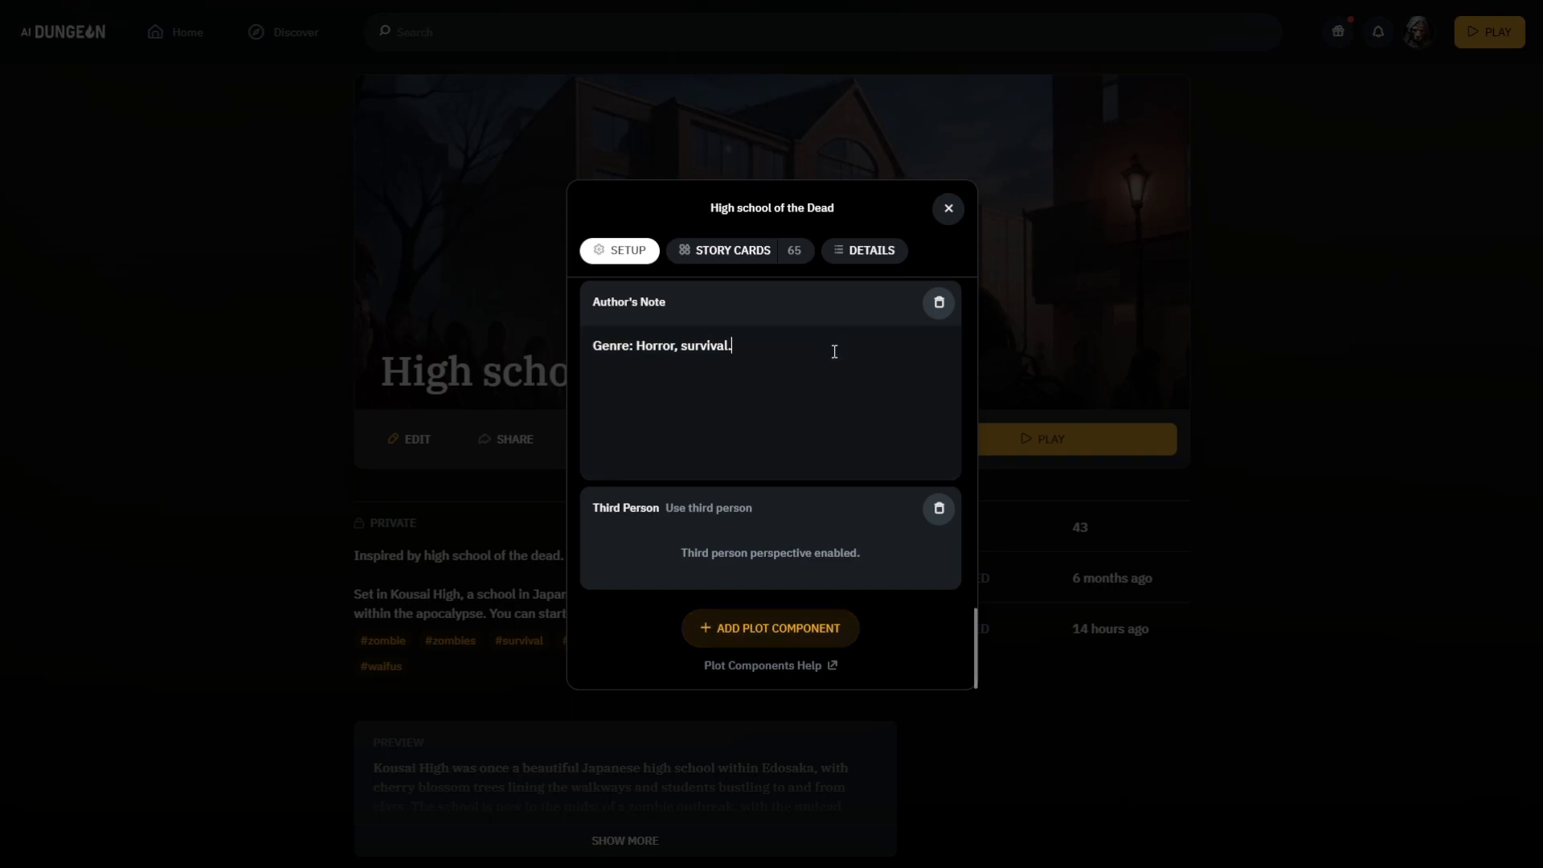
key(Return)
key(Return)
text(Write in the third person.)
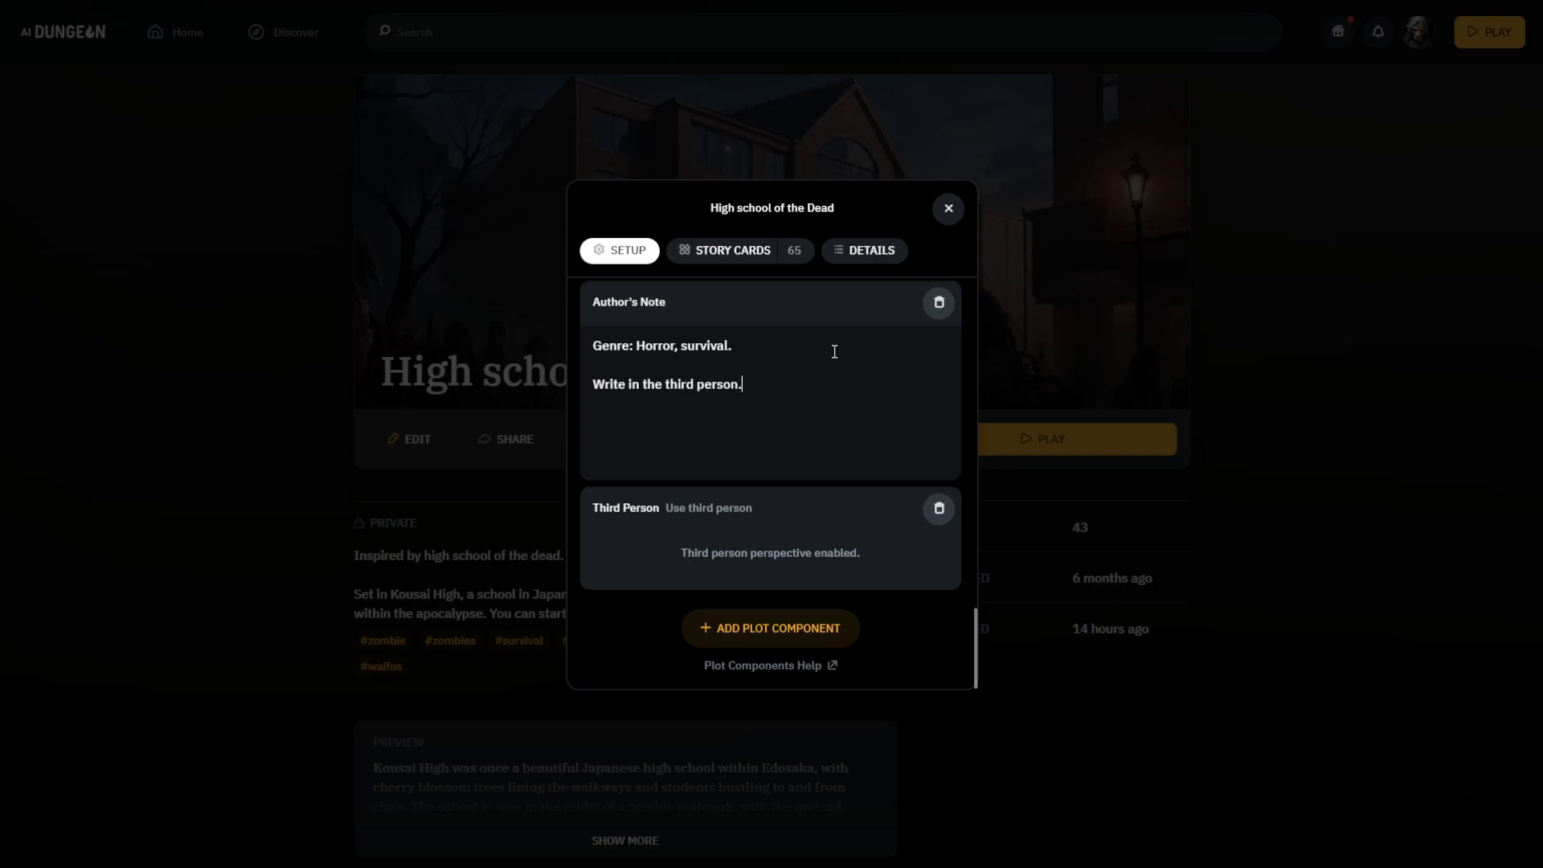
click(912, 628)
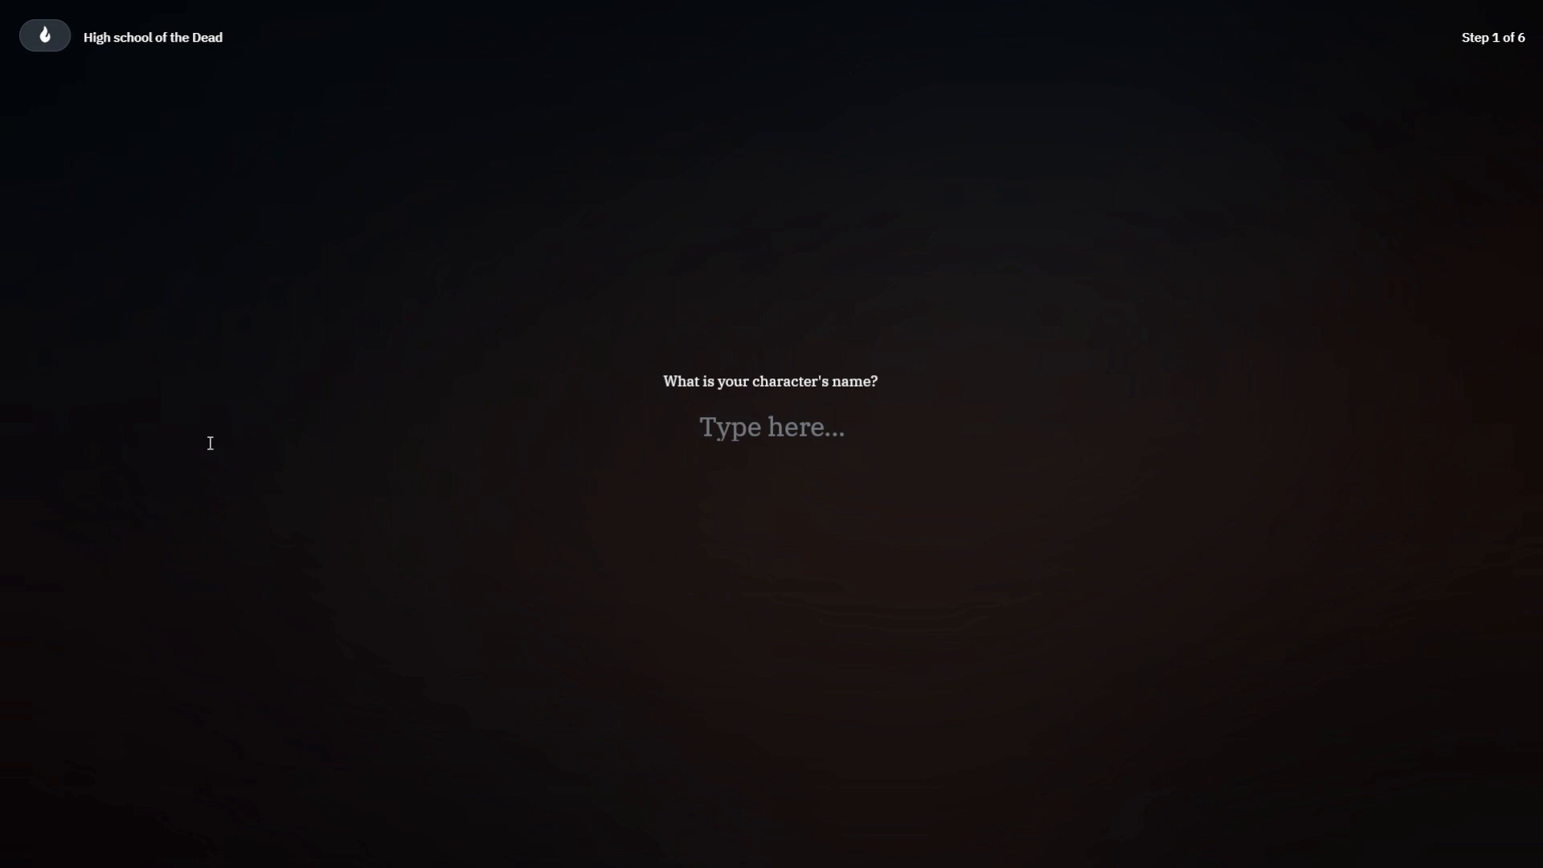
Step: Enter the character's first name in the scenario's opening question and continue to the next question
click(755, 434)
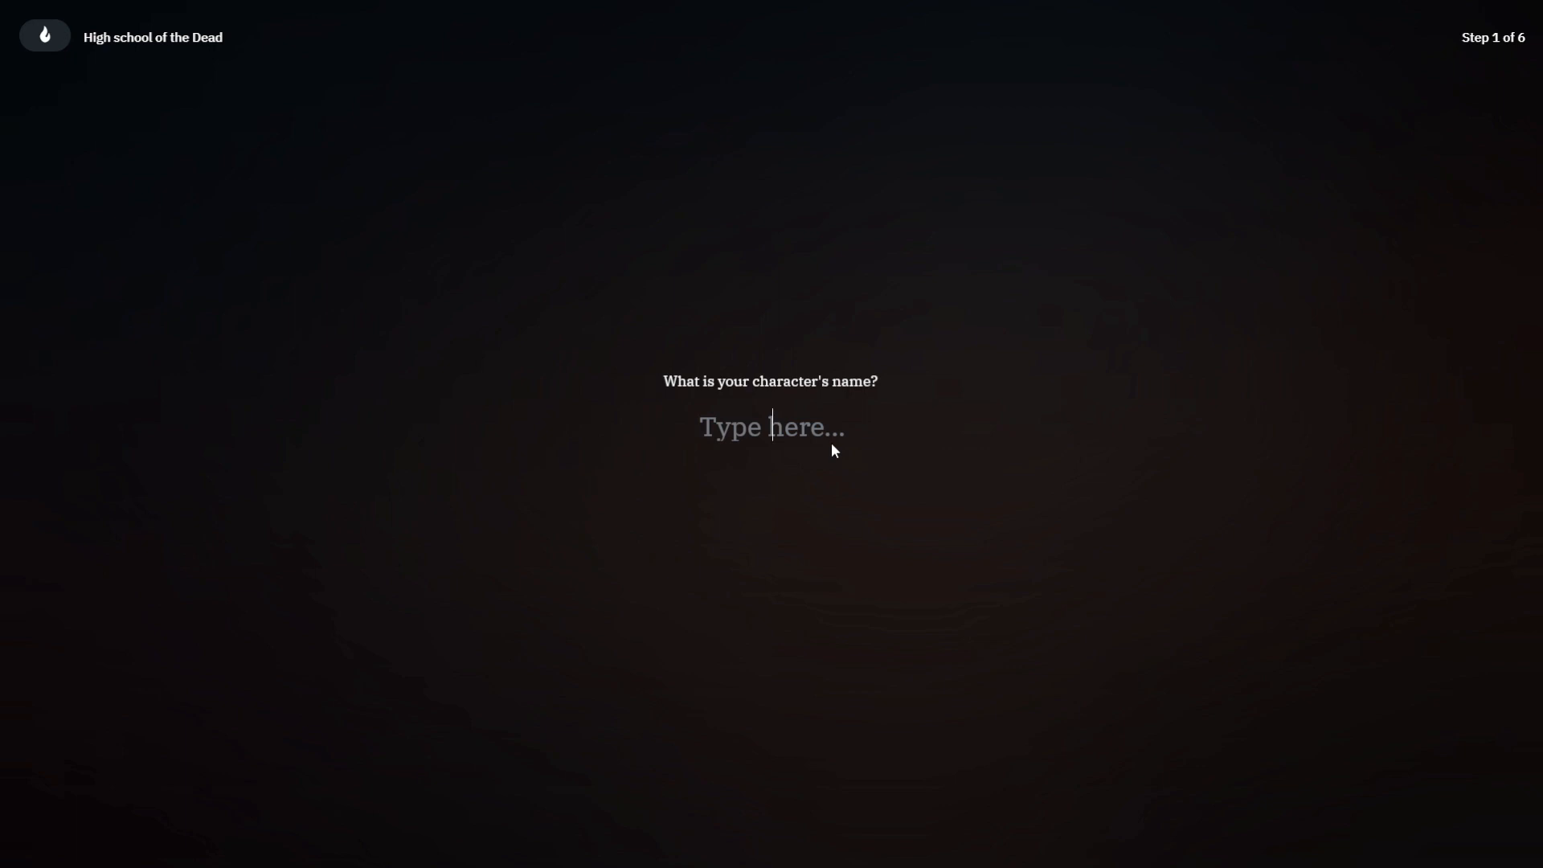
text(Jo)
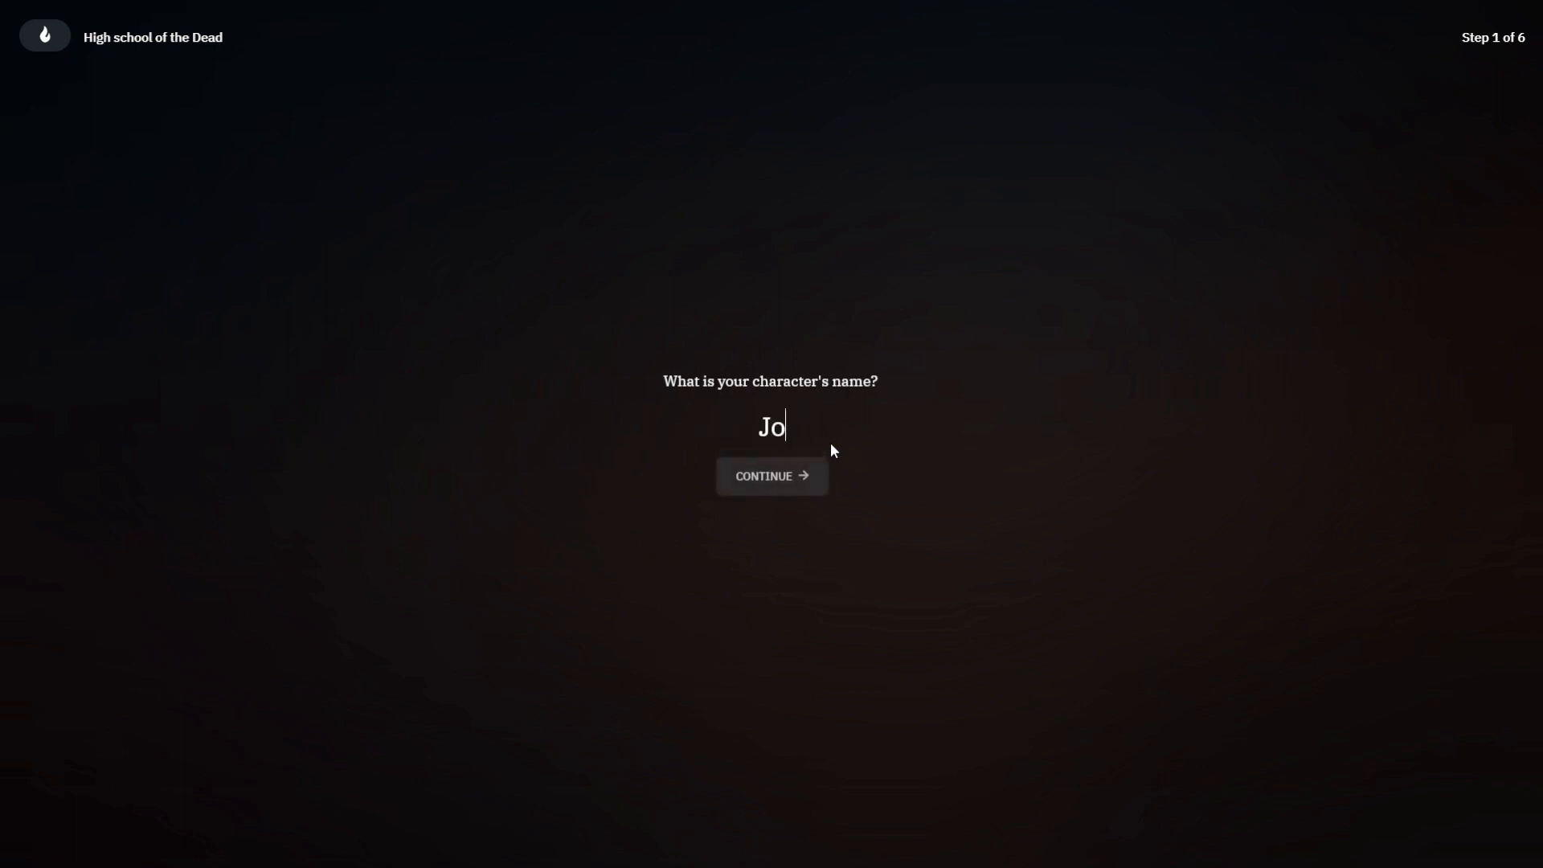
text(se)
click(799, 480)
Step: Answer the second character question, choose Hispanic in the third, and continue to the class selection
click(1085, 316)
scroll(711, 302, down, 5)
scroll(700, 329, down, 3)
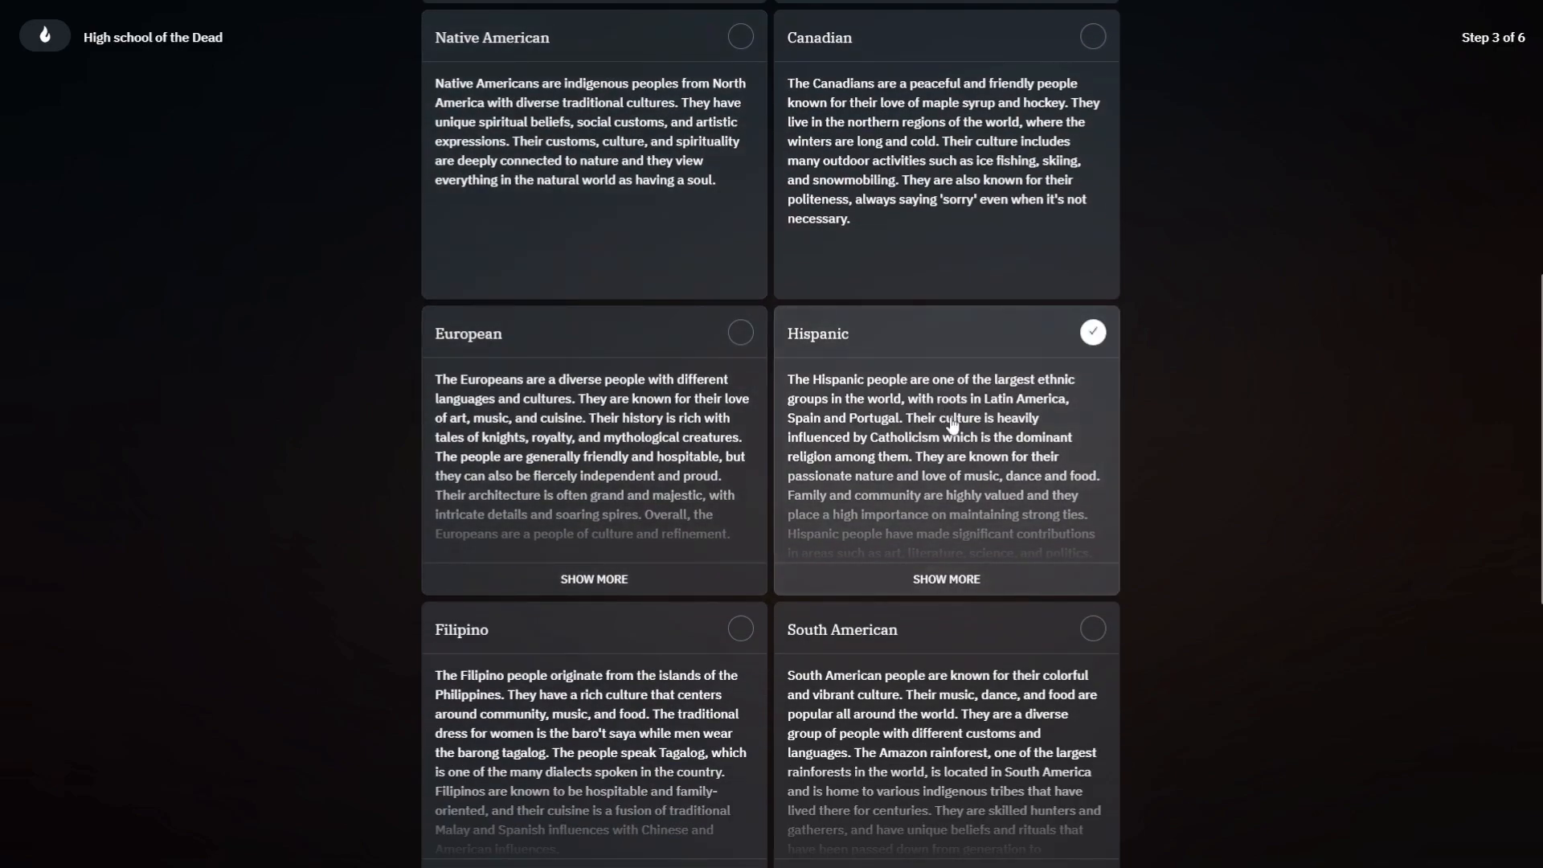
scroll(905, 348, up, 8)
click(1059, 97)
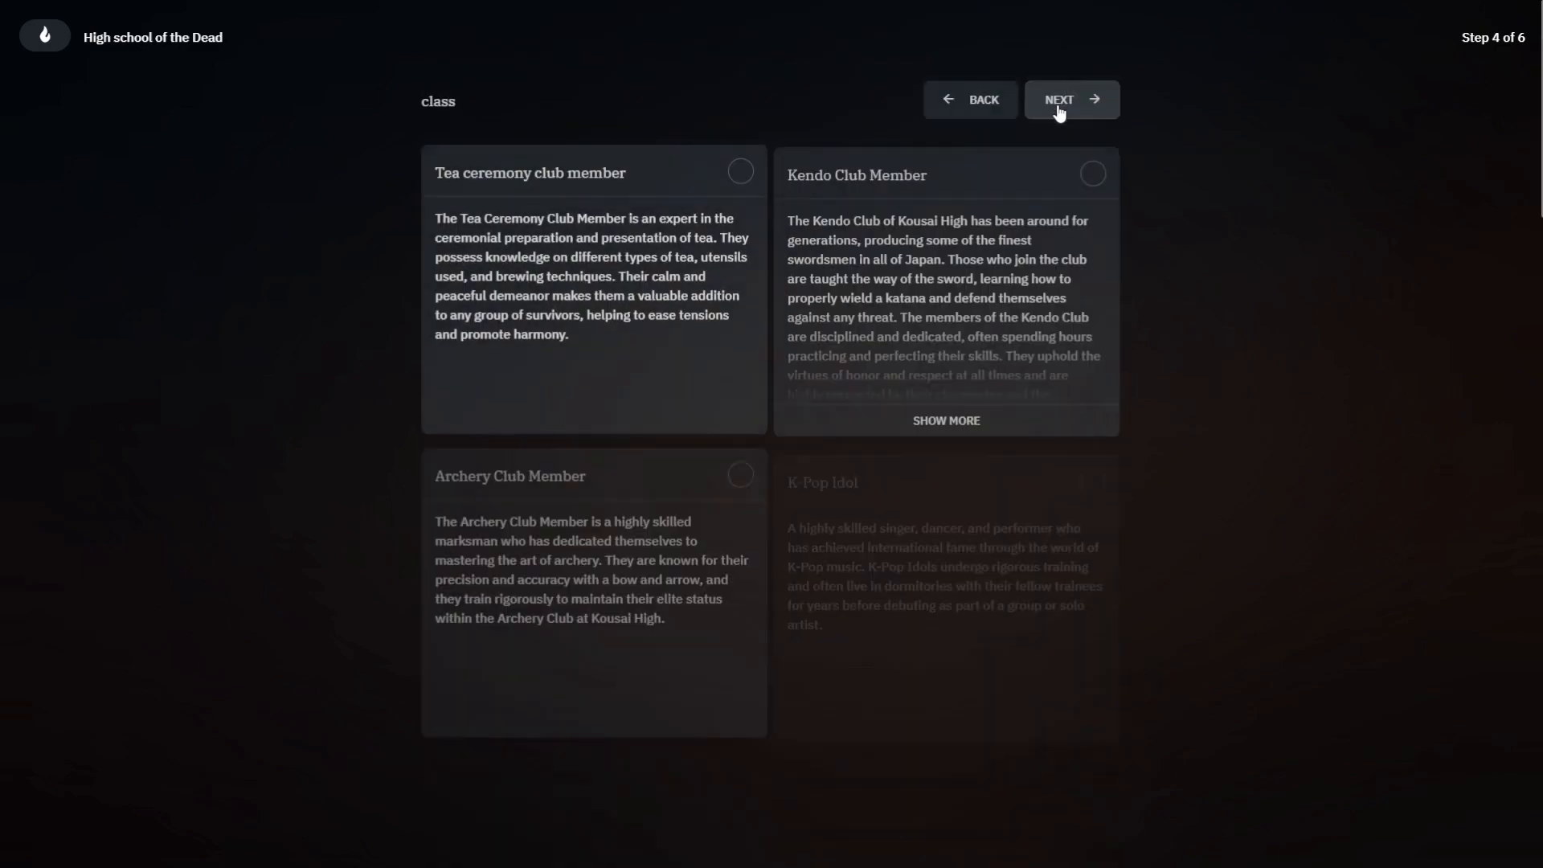
Step: Choose Foreign exchange student as the character's class and continue to the location selection
scroll(658, 315, down, 10)
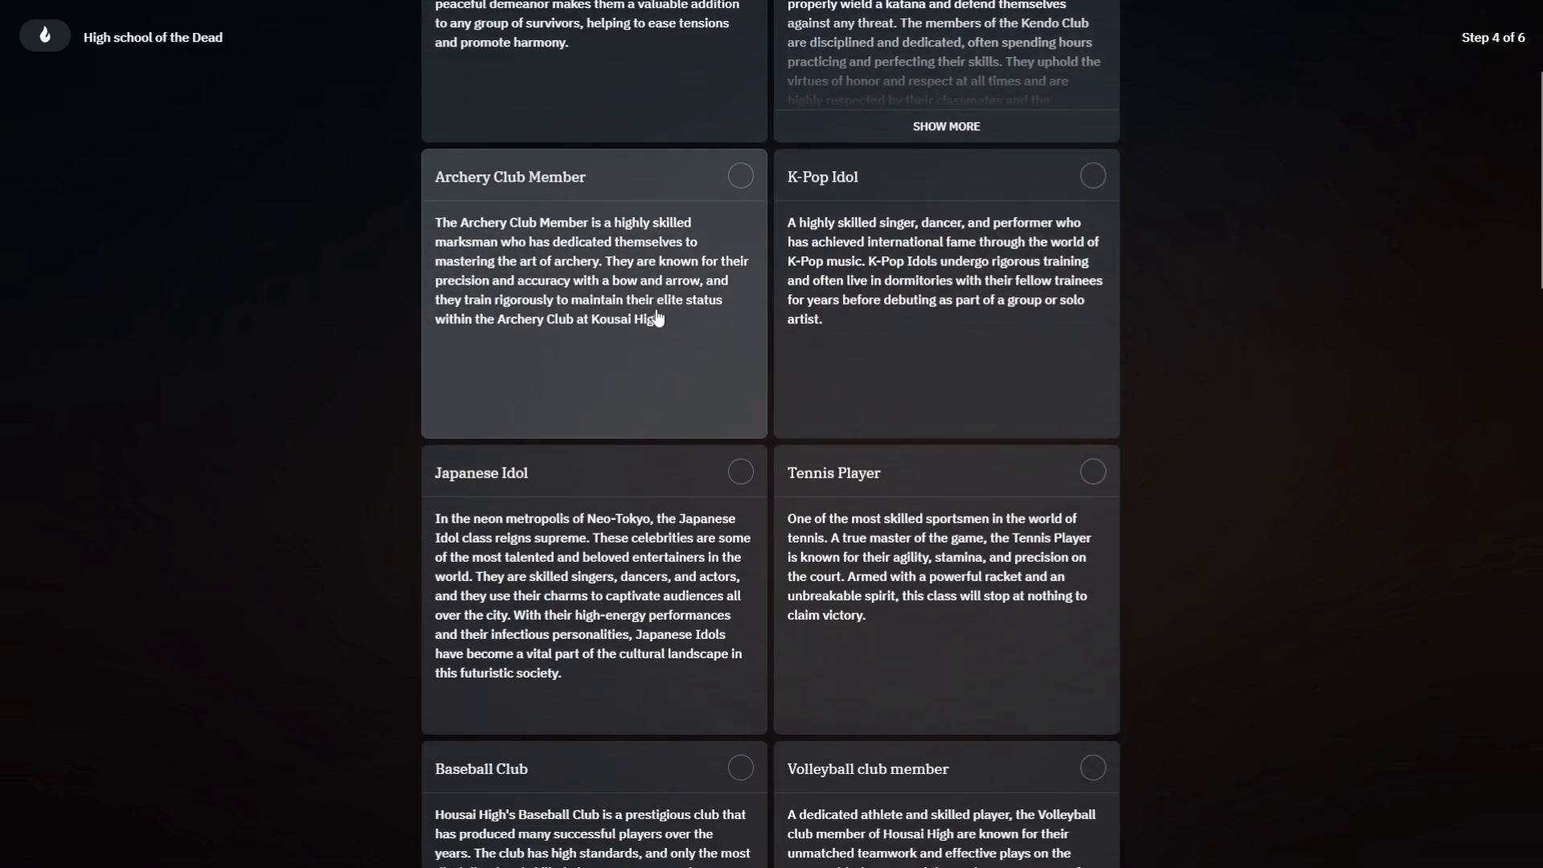
scroll(658, 319, down, 12)
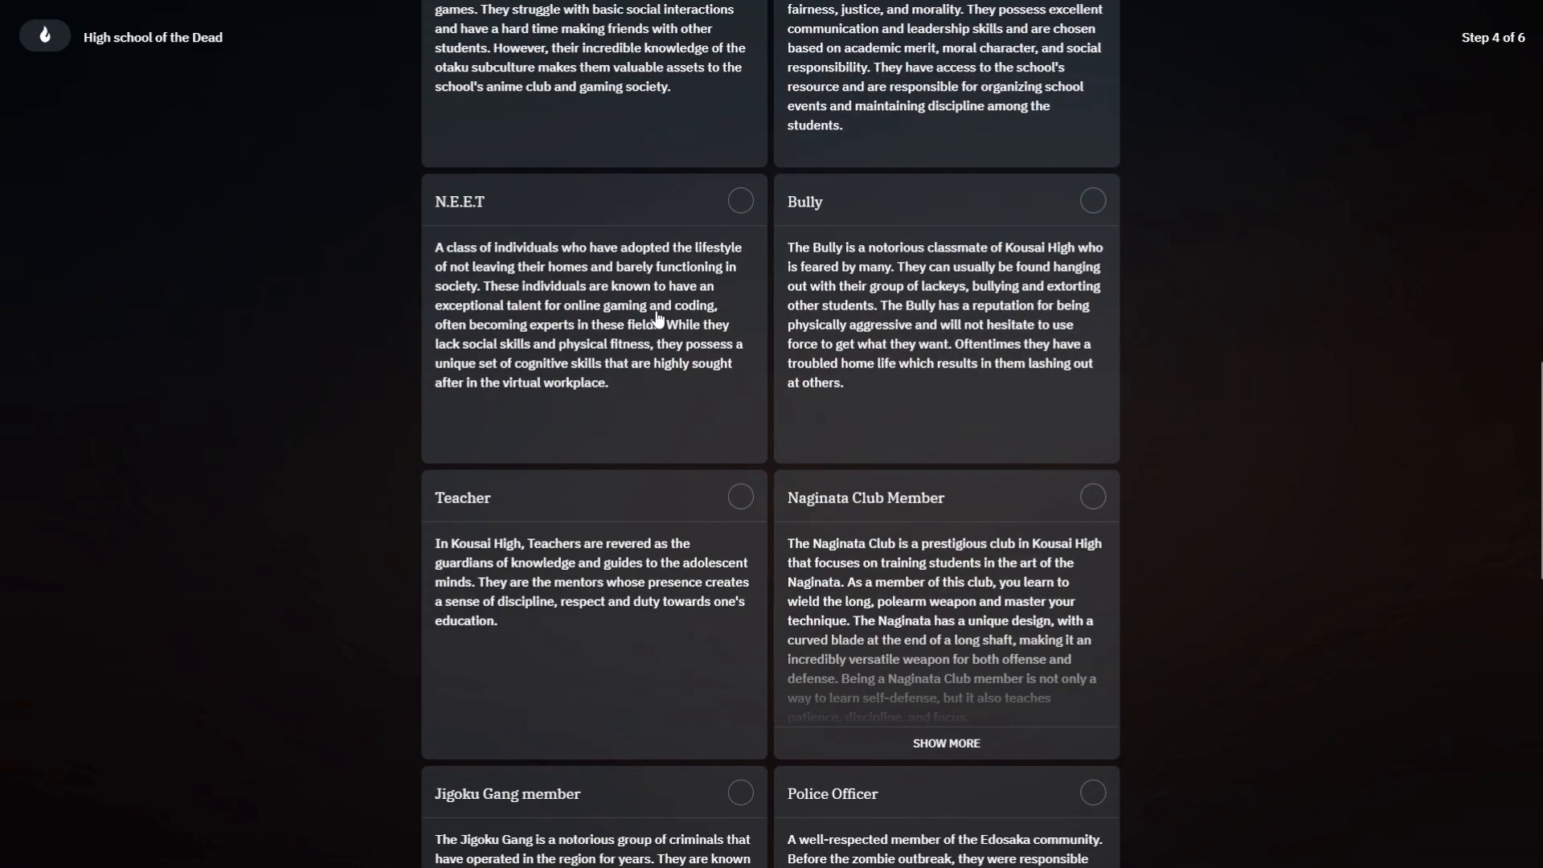
scroll(658, 319, down, 5)
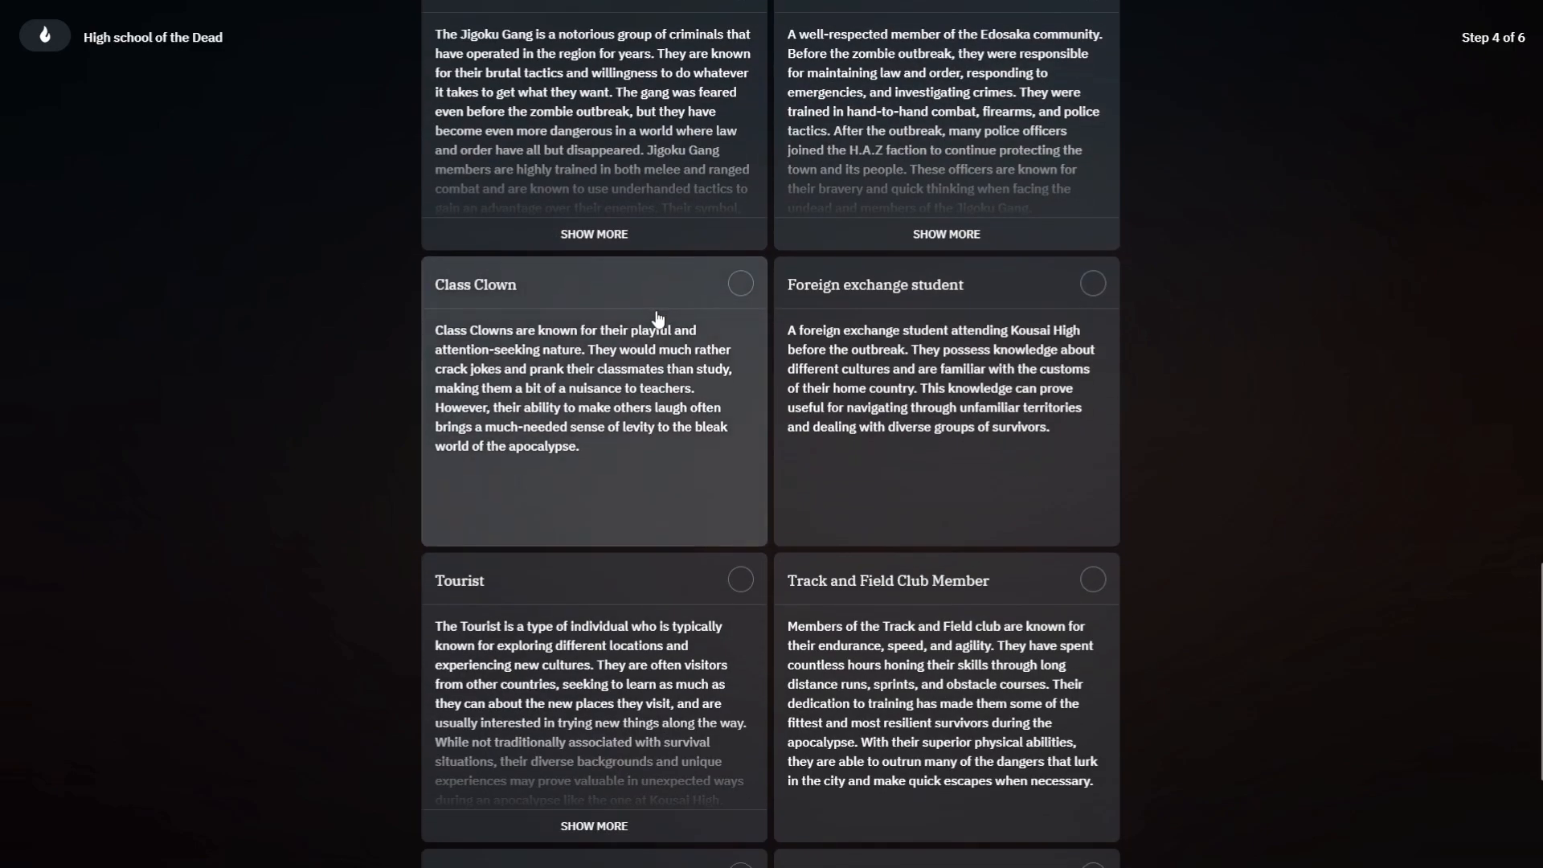
click(1074, 424)
scroll(1075, 424, up, 20)
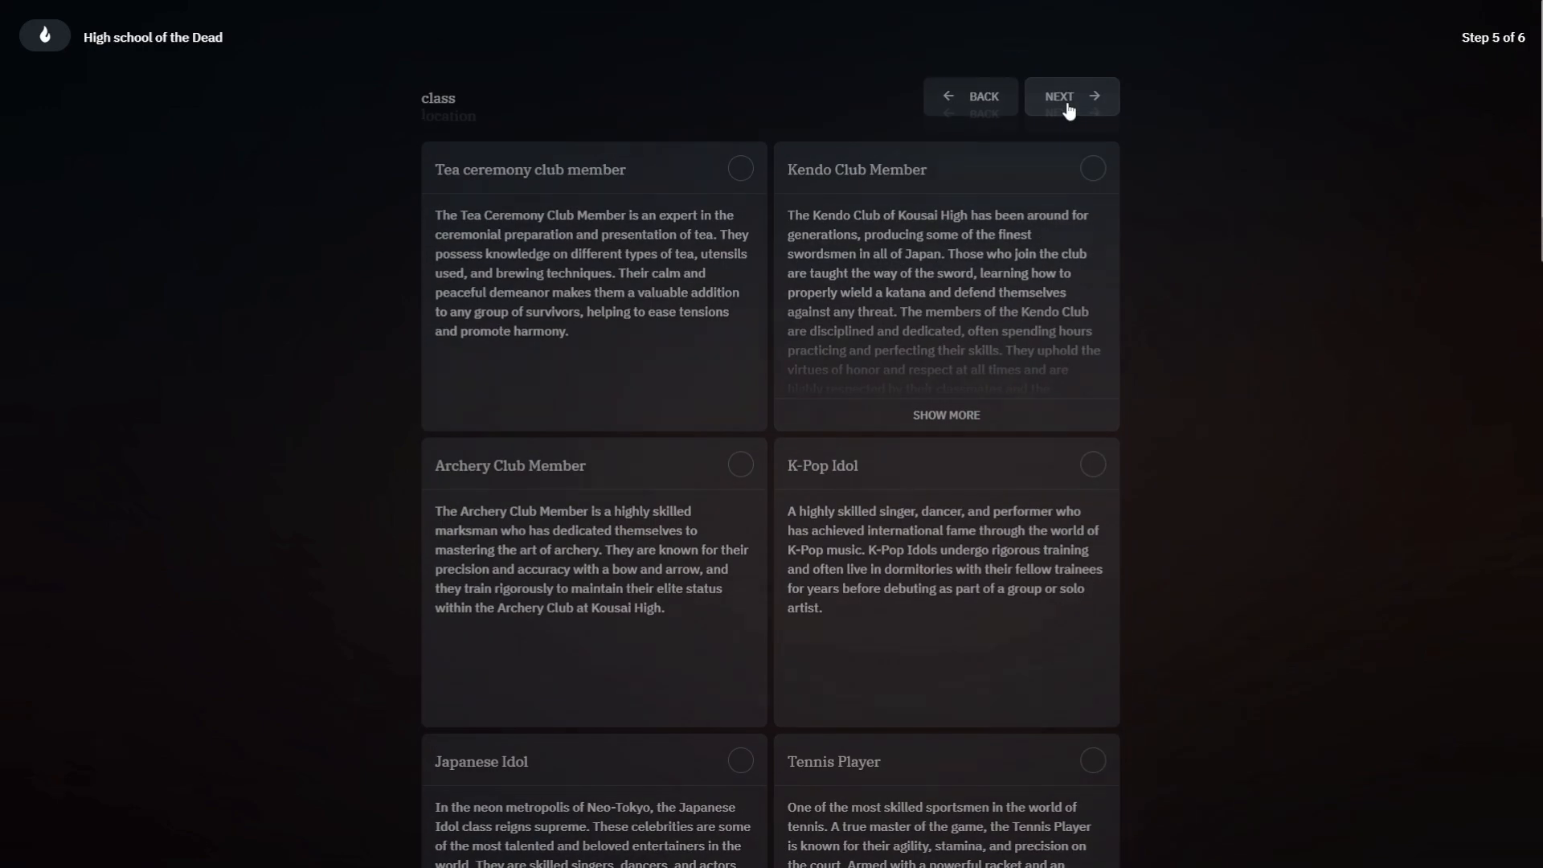
click(1066, 104)
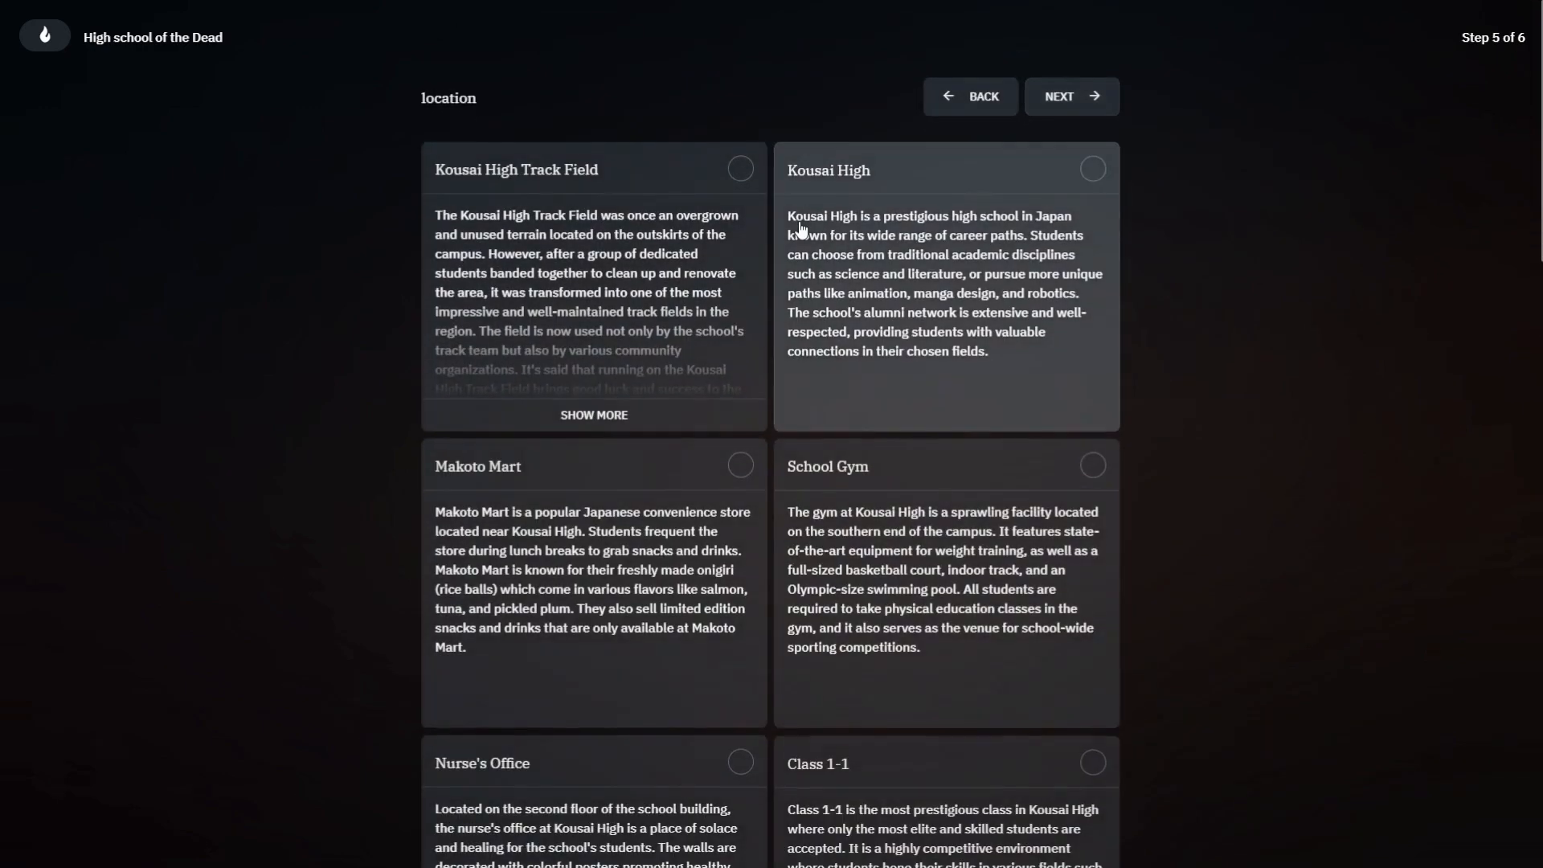
Step: Choose Library as the character's starting location and continue to the faction selection
scroll(716, 271, down, 2)
scroll(716, 271, down, 6)
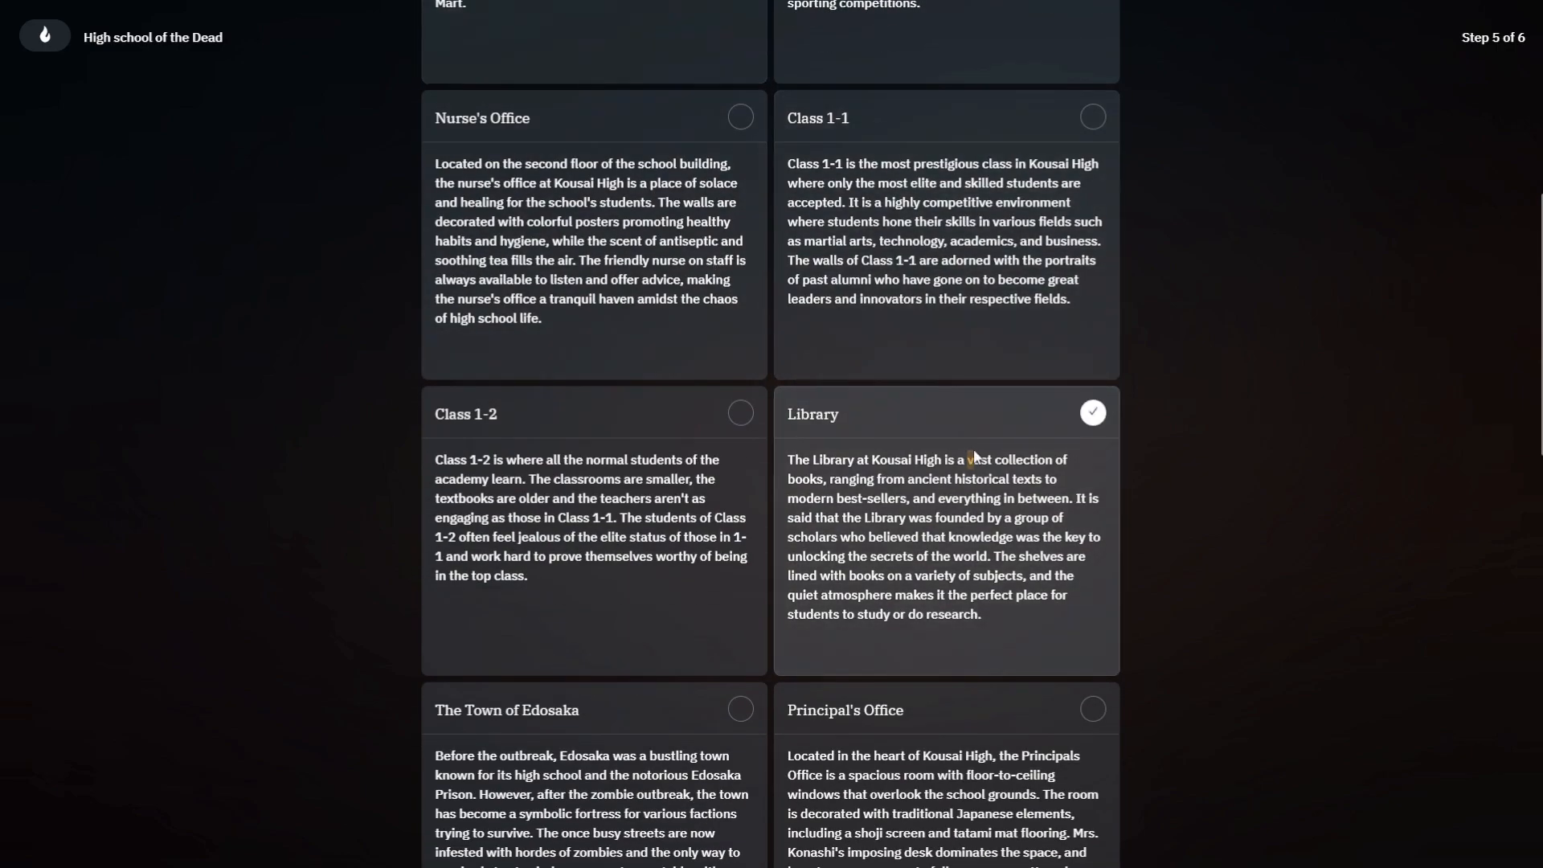
scroll(884, 172, down, 2)
scroll(769, 308, up, 2)
Step: Choose No Faction as the character's faction and start the adventure
scroll(667, 330, down, 7)
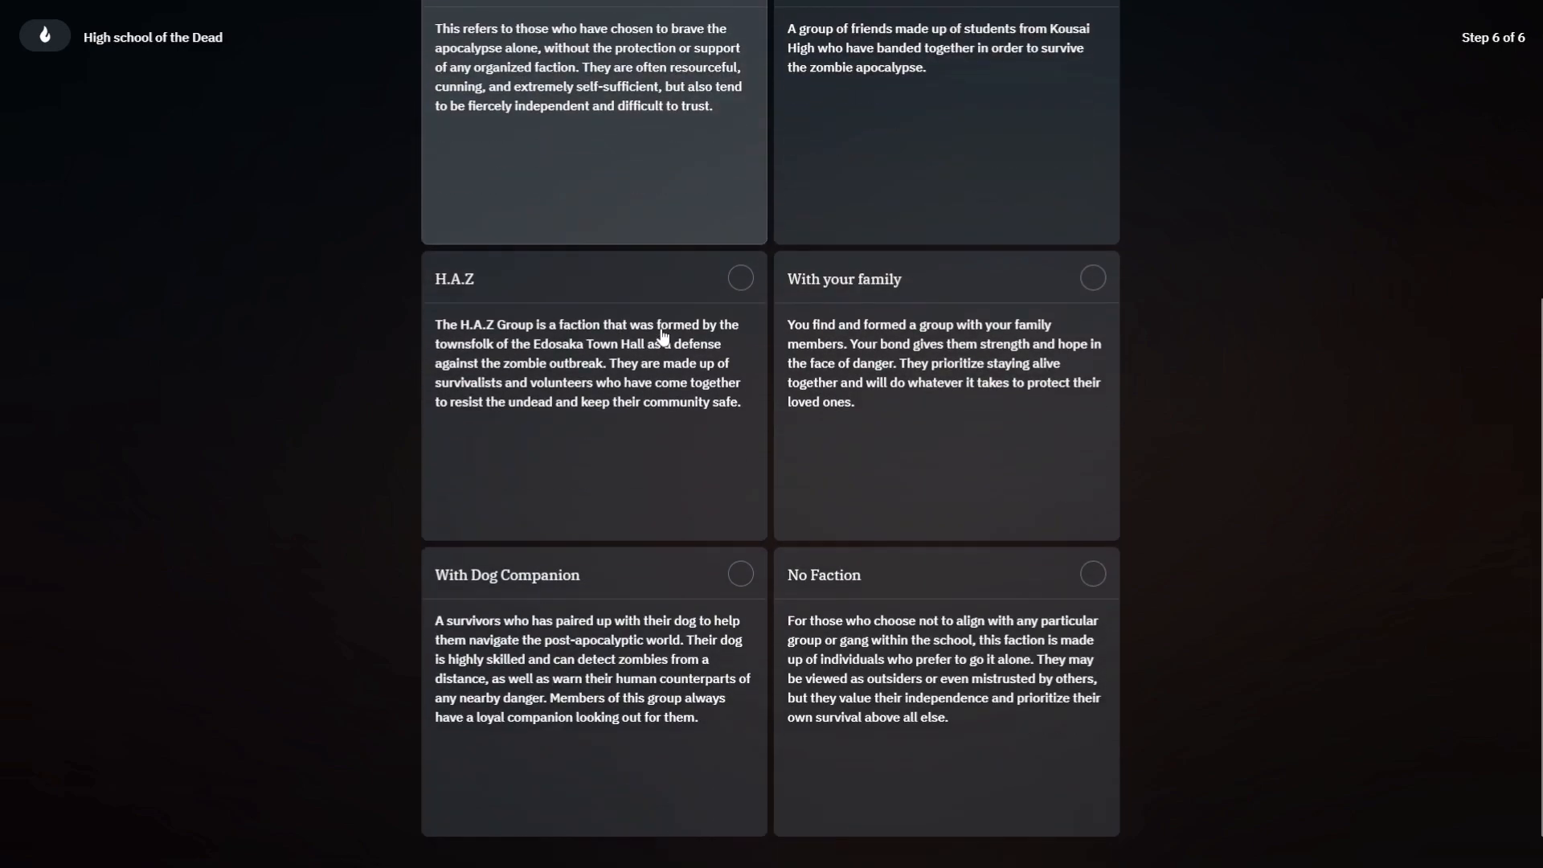
click(937, 572)
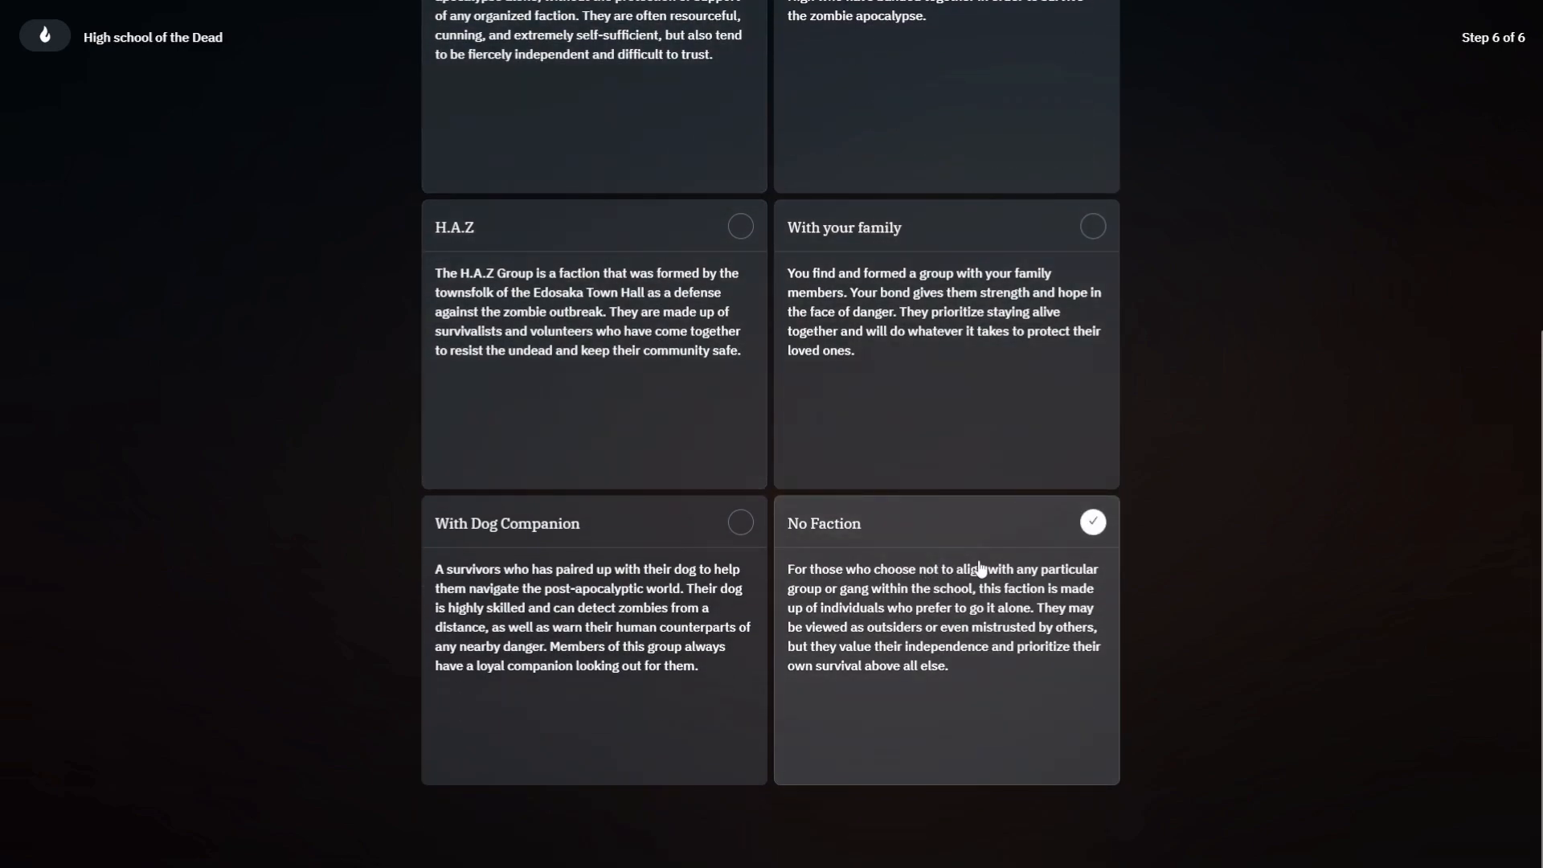
scroll(960, 582, up, 1)
scroll(958, 586, up, 6)
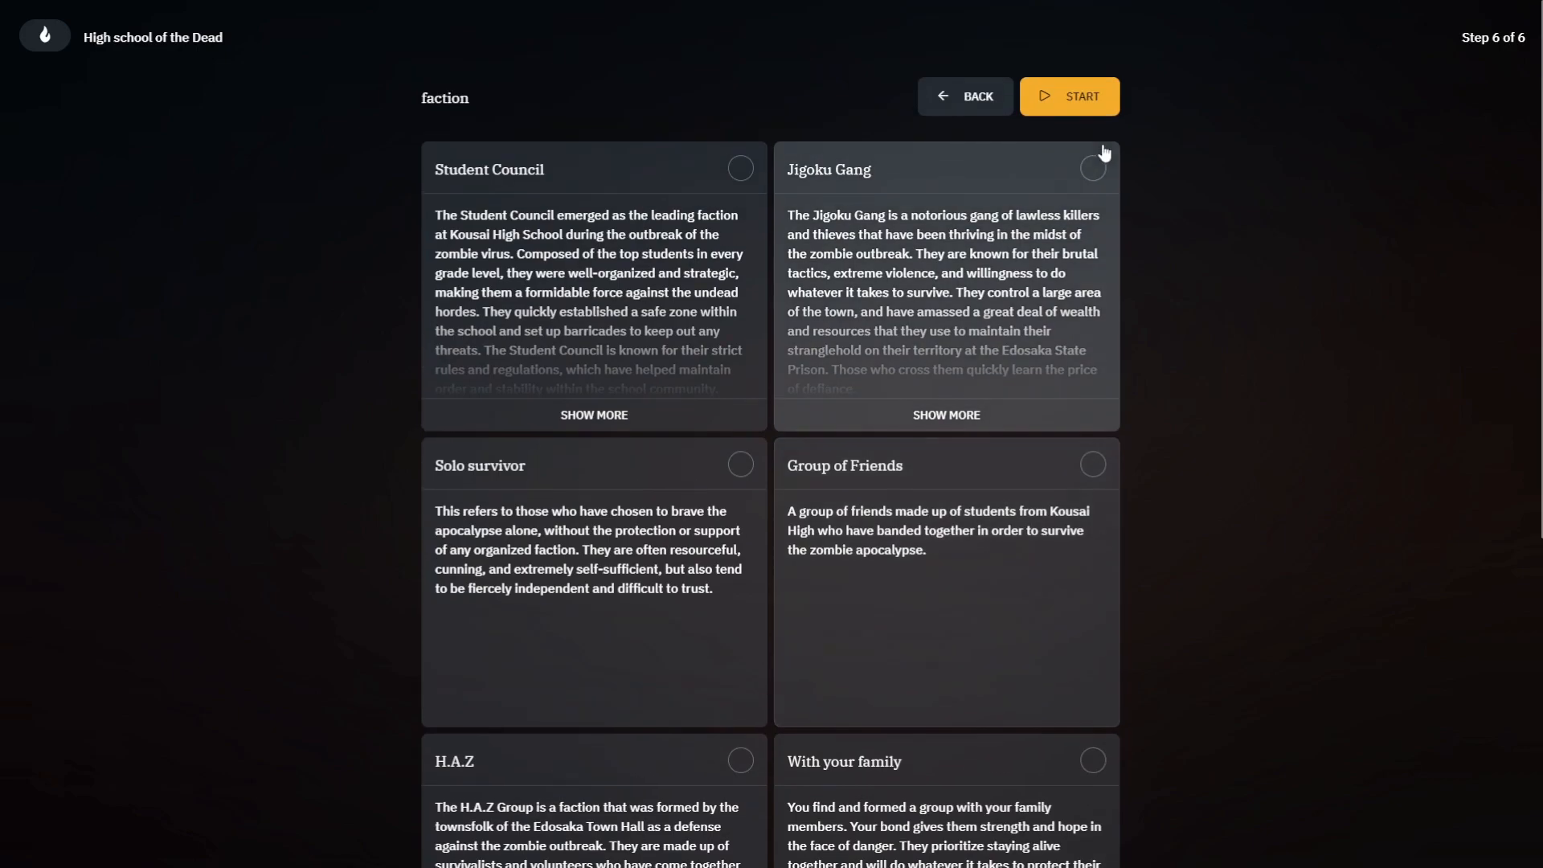
click(1076, 93)
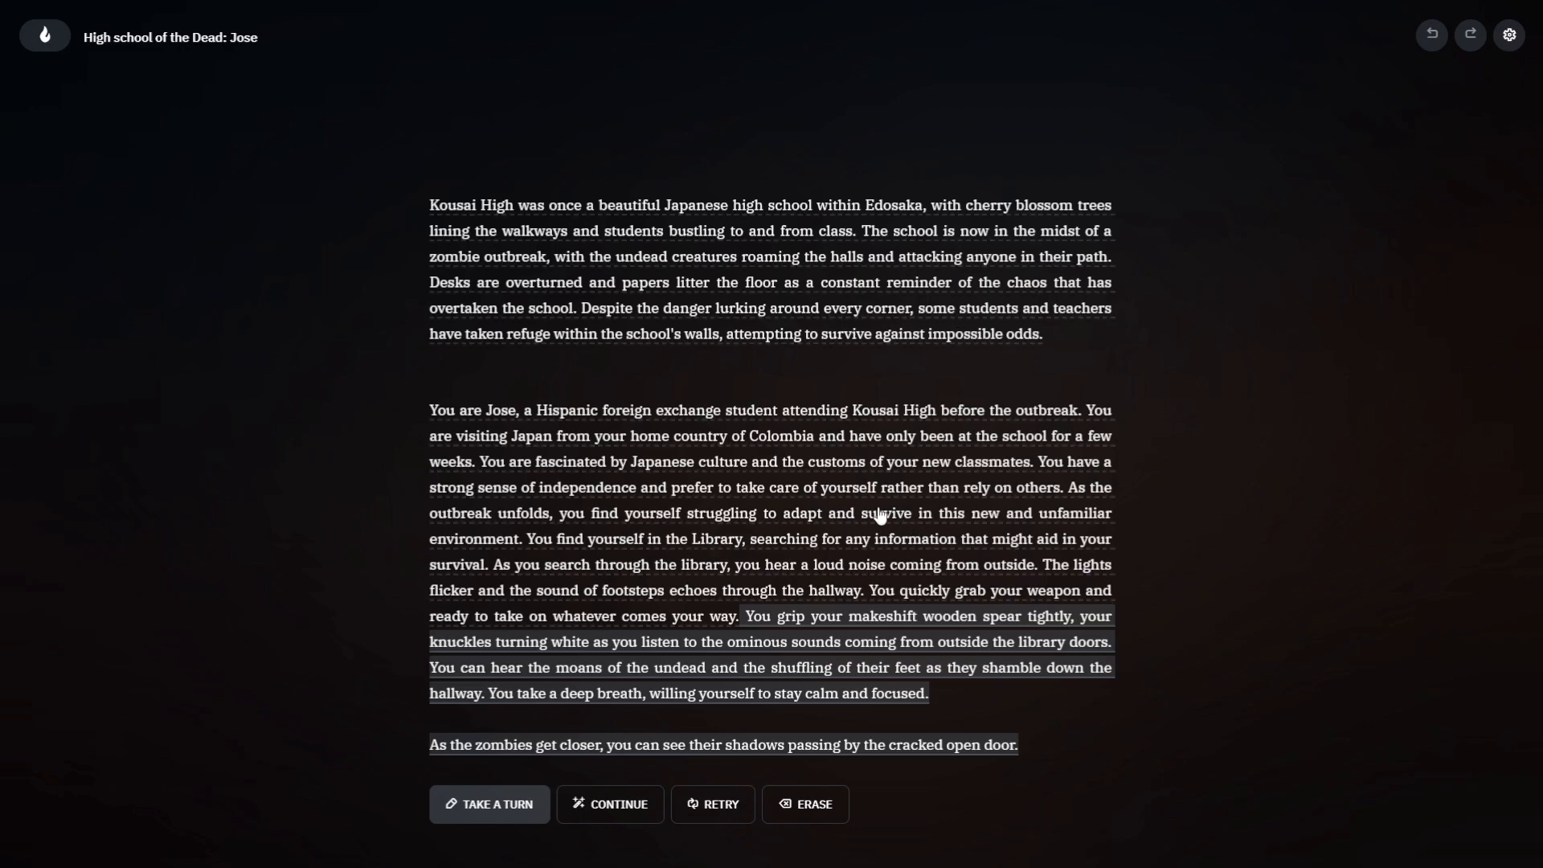
Step: Change the character's home country in the opening story text to Spain
click(841, 489)
drag(753, 413, 817, 413)
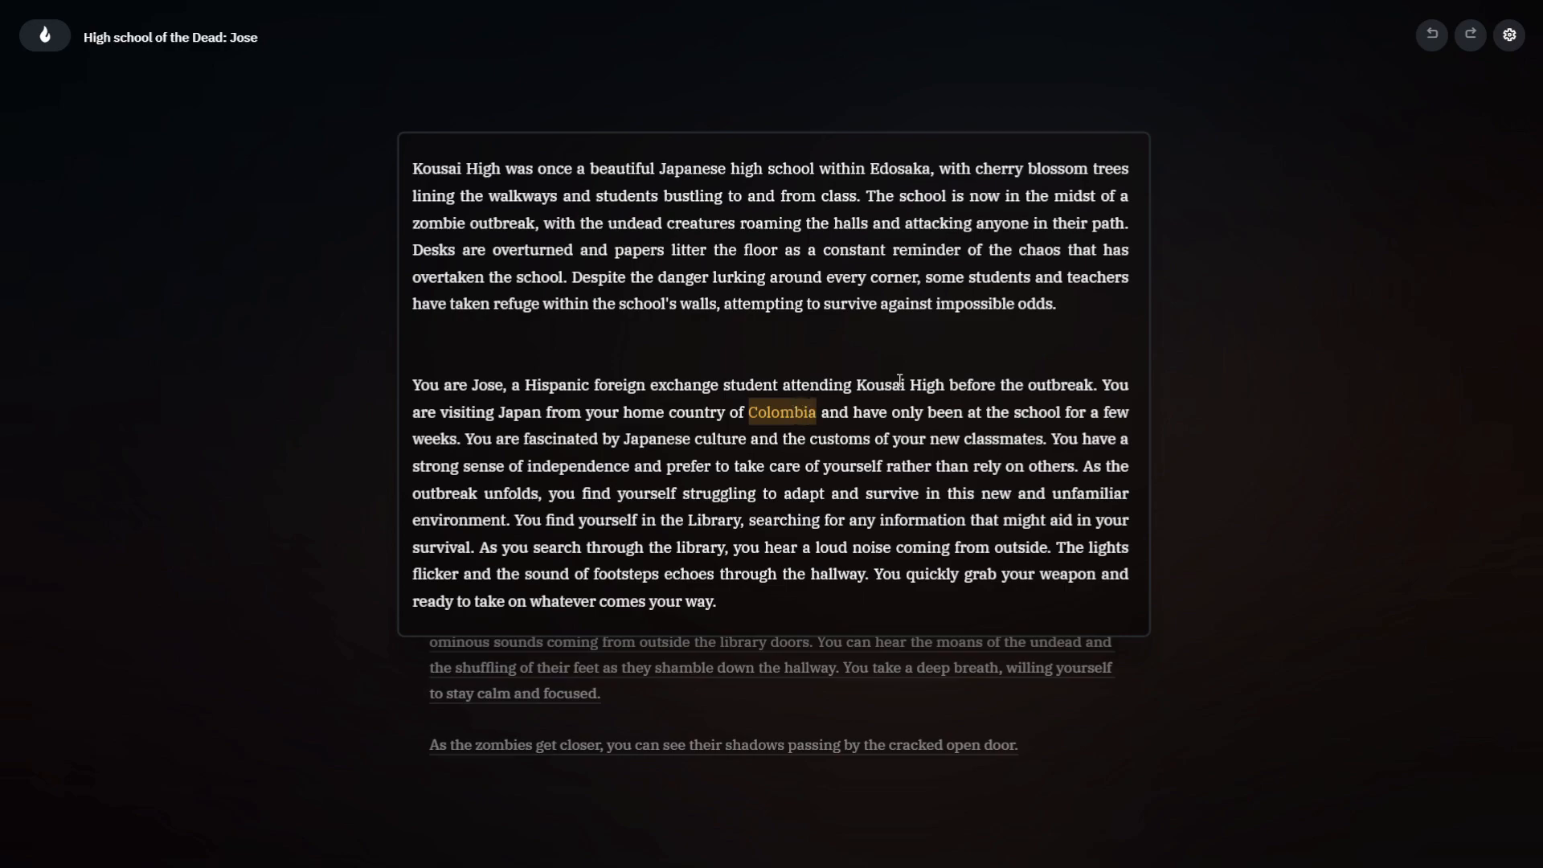
text(Mexi)
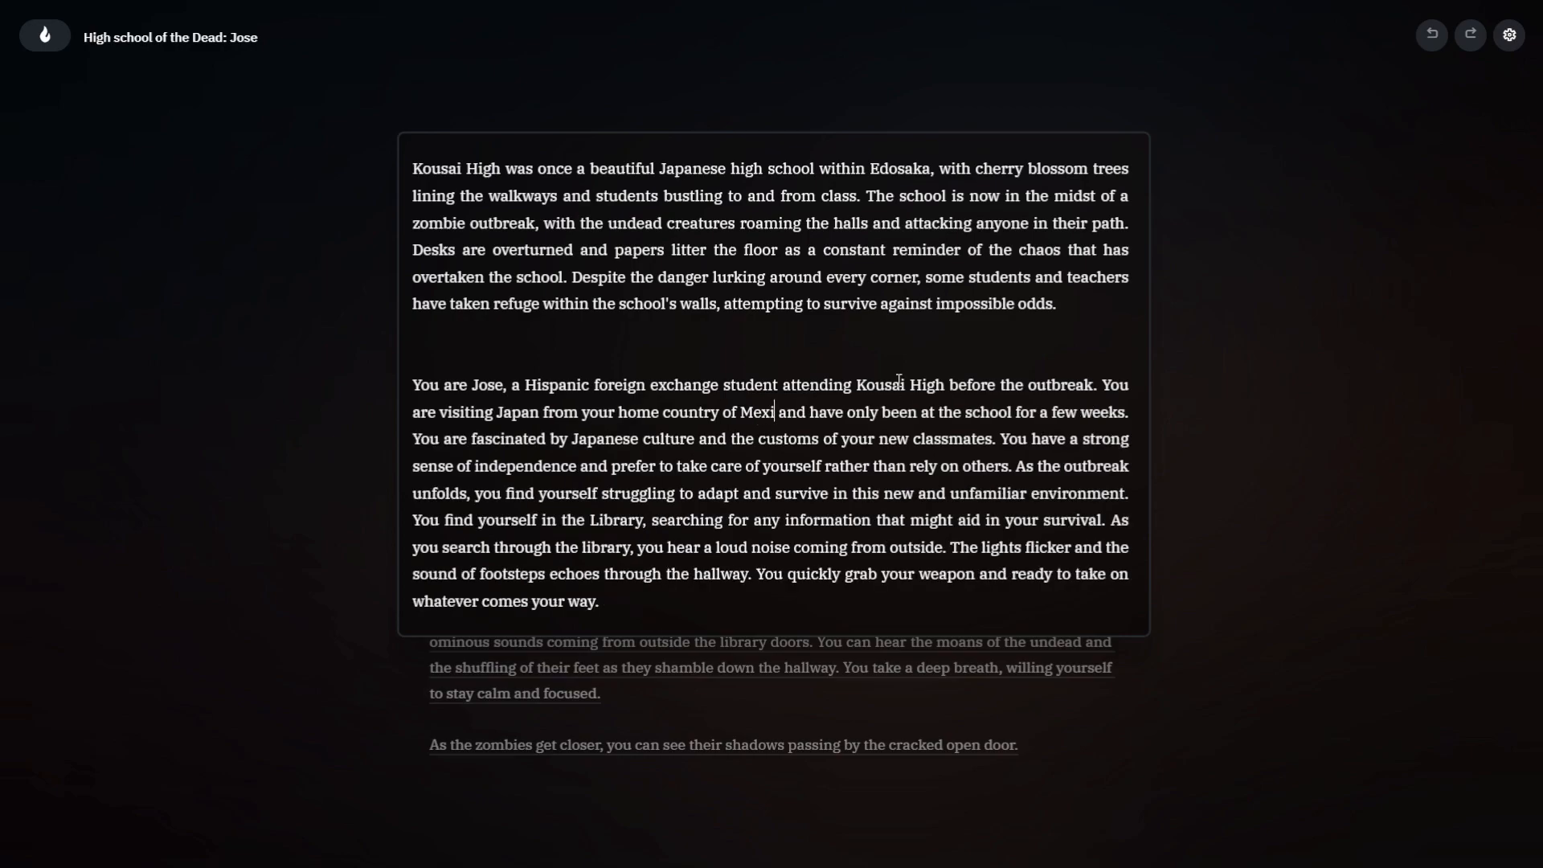
key(ctrl+z)
click(1458, 383)
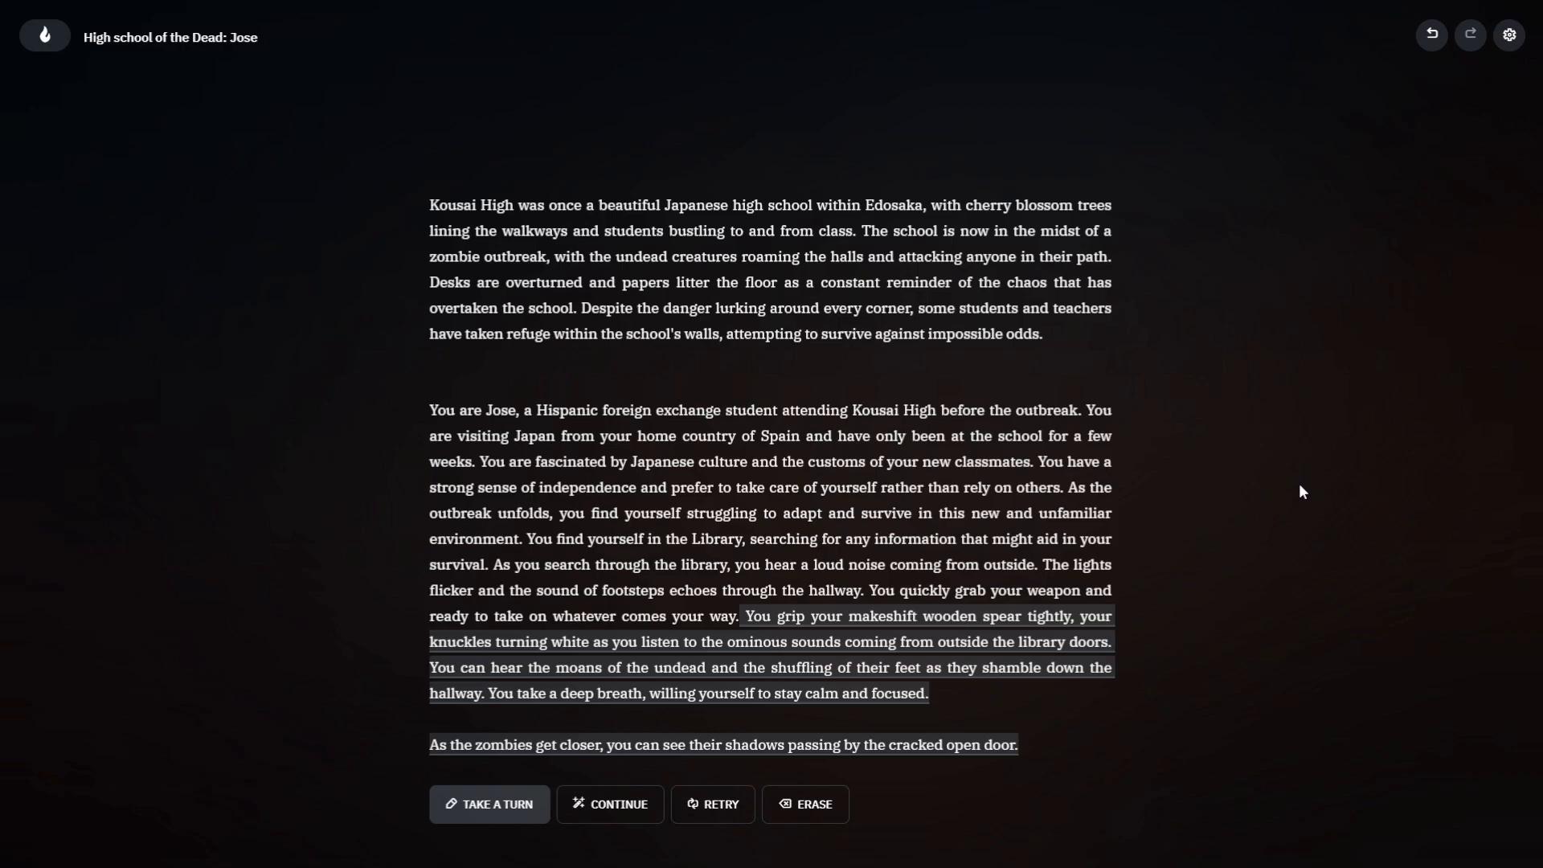
Step: Reword the start of the story's second paragraph in third person, removing "You are" and putting "is" after the character's name
click(552, 414)
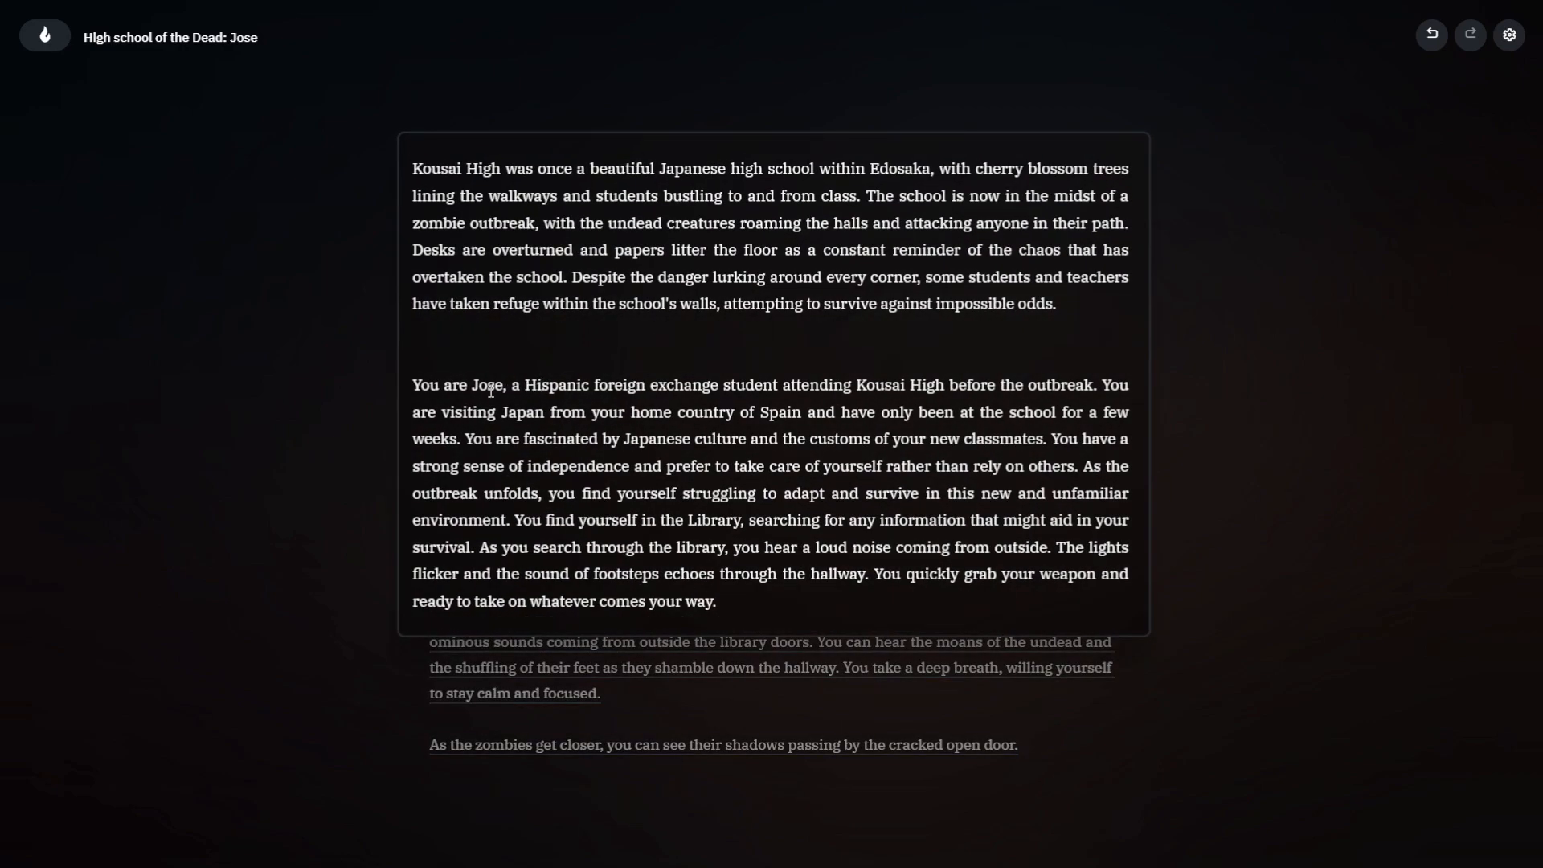
drag(472, 385, 363, 388)
key(BackSpace)
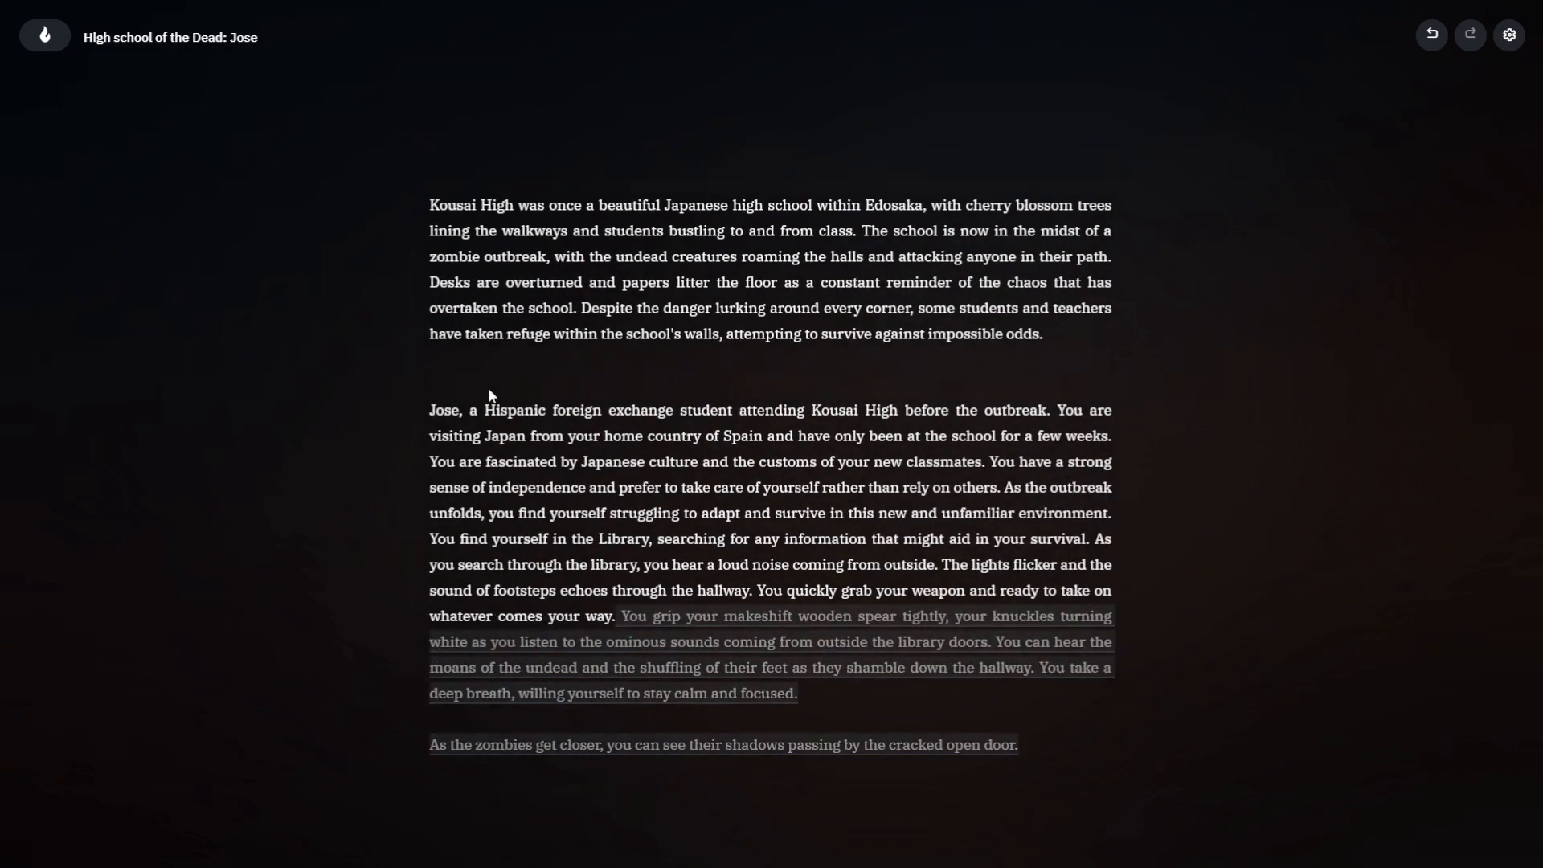
click(435, 414)
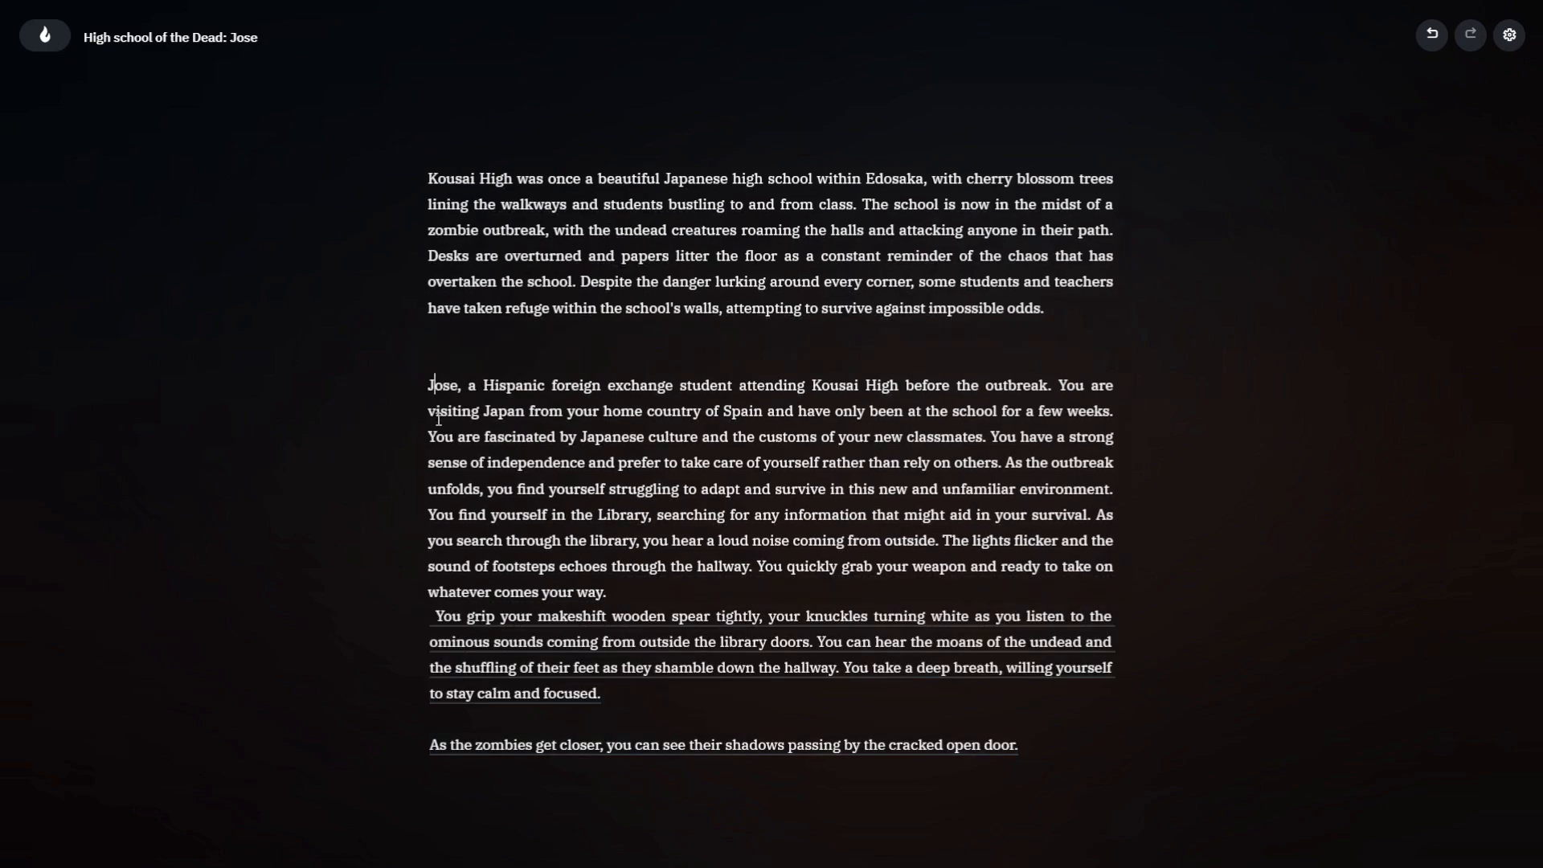
click(447, 394)
key(BackSpace)
text(i)
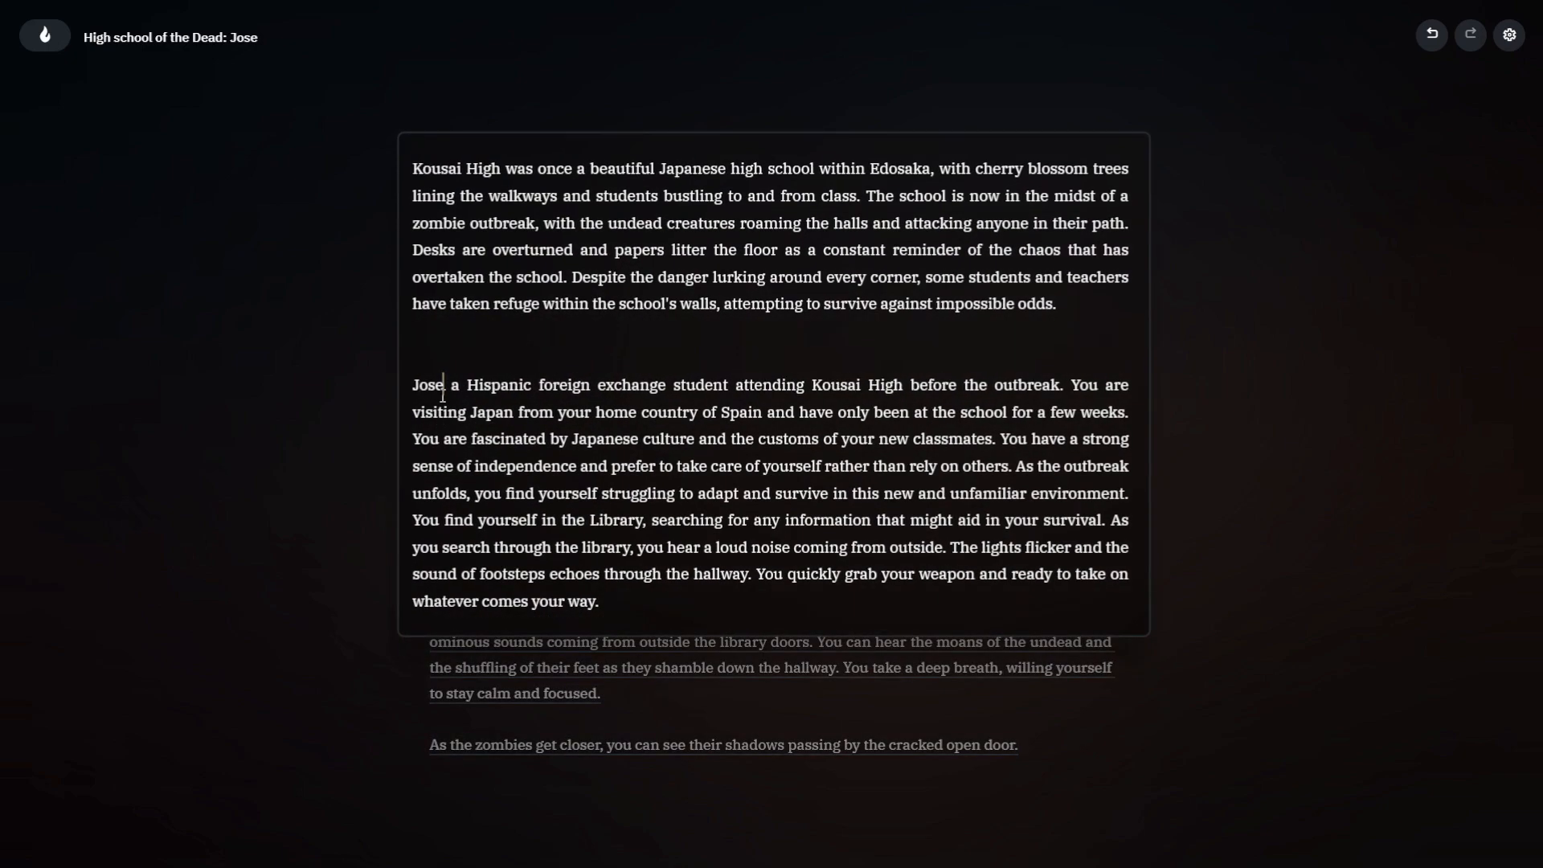
text(s)
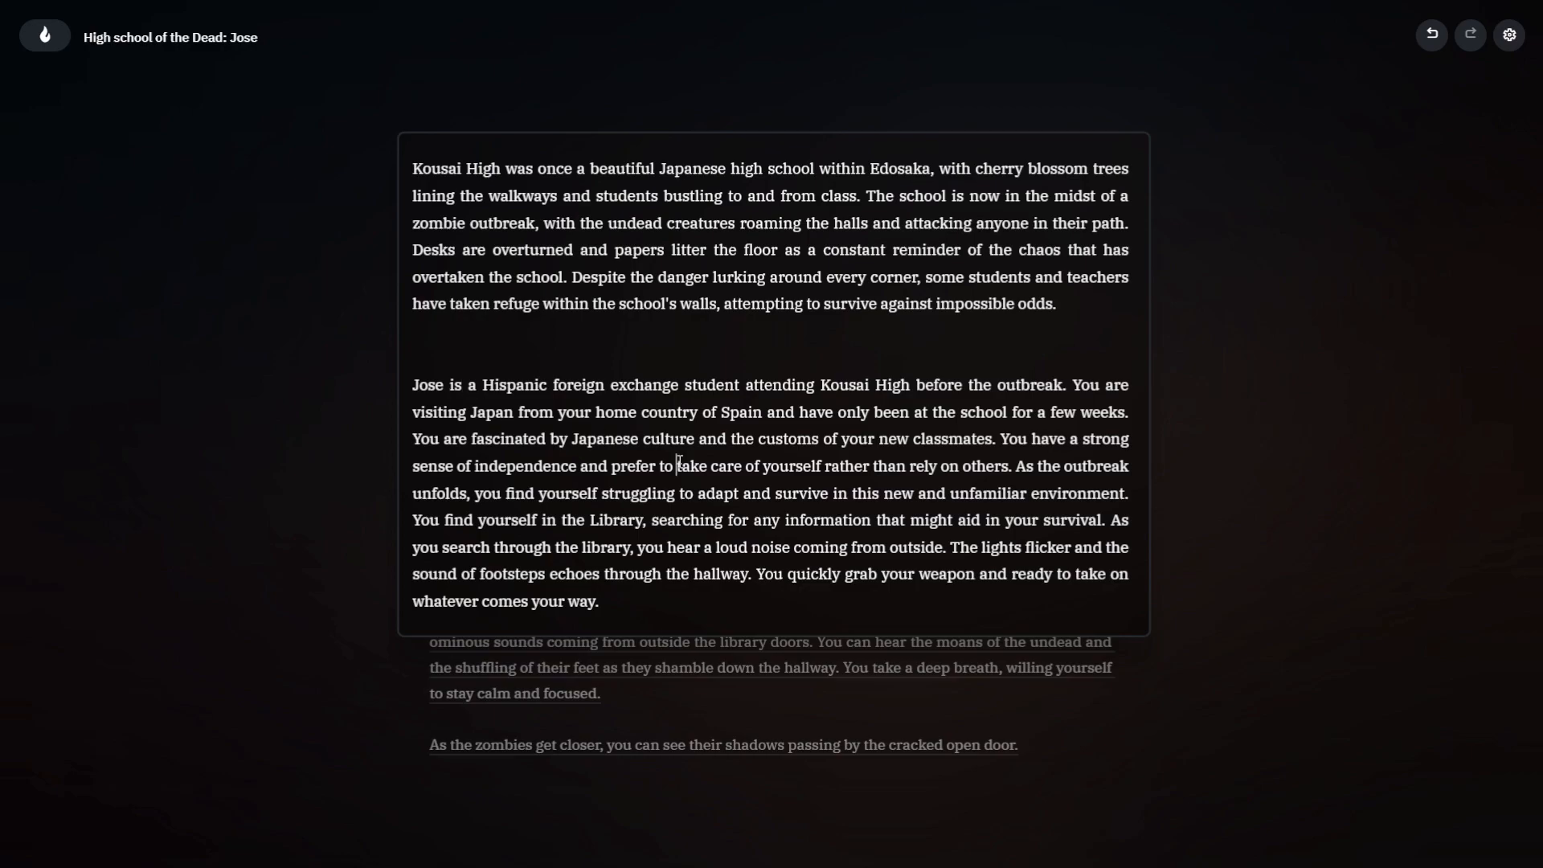
click(1217, 419)
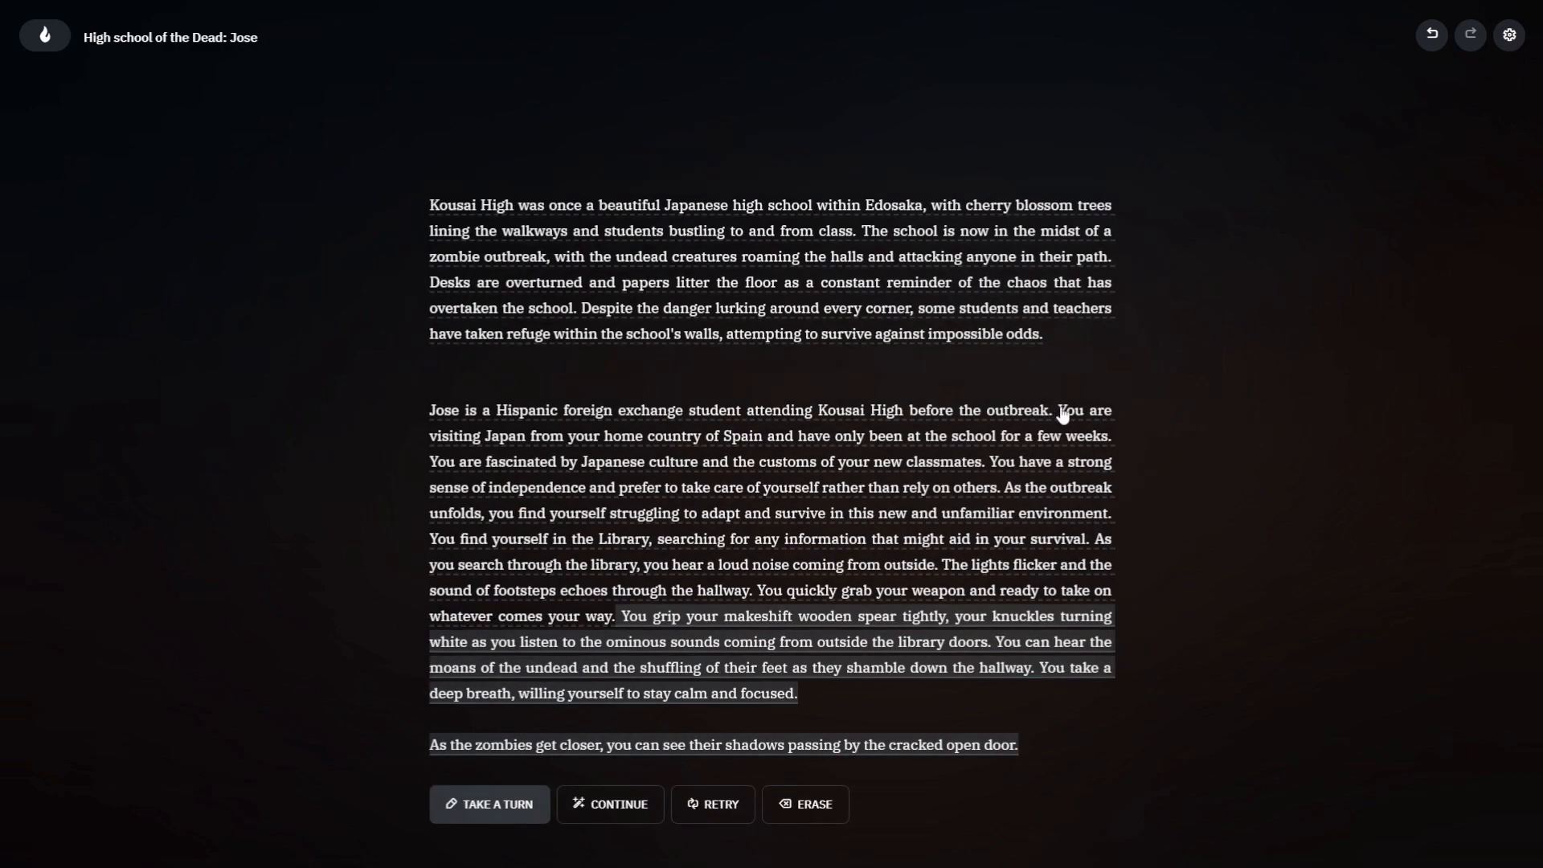
Step: Replace "You are" before "visiting Japan" with the character's name and "is" in the second paragraph
click(1063, 419)
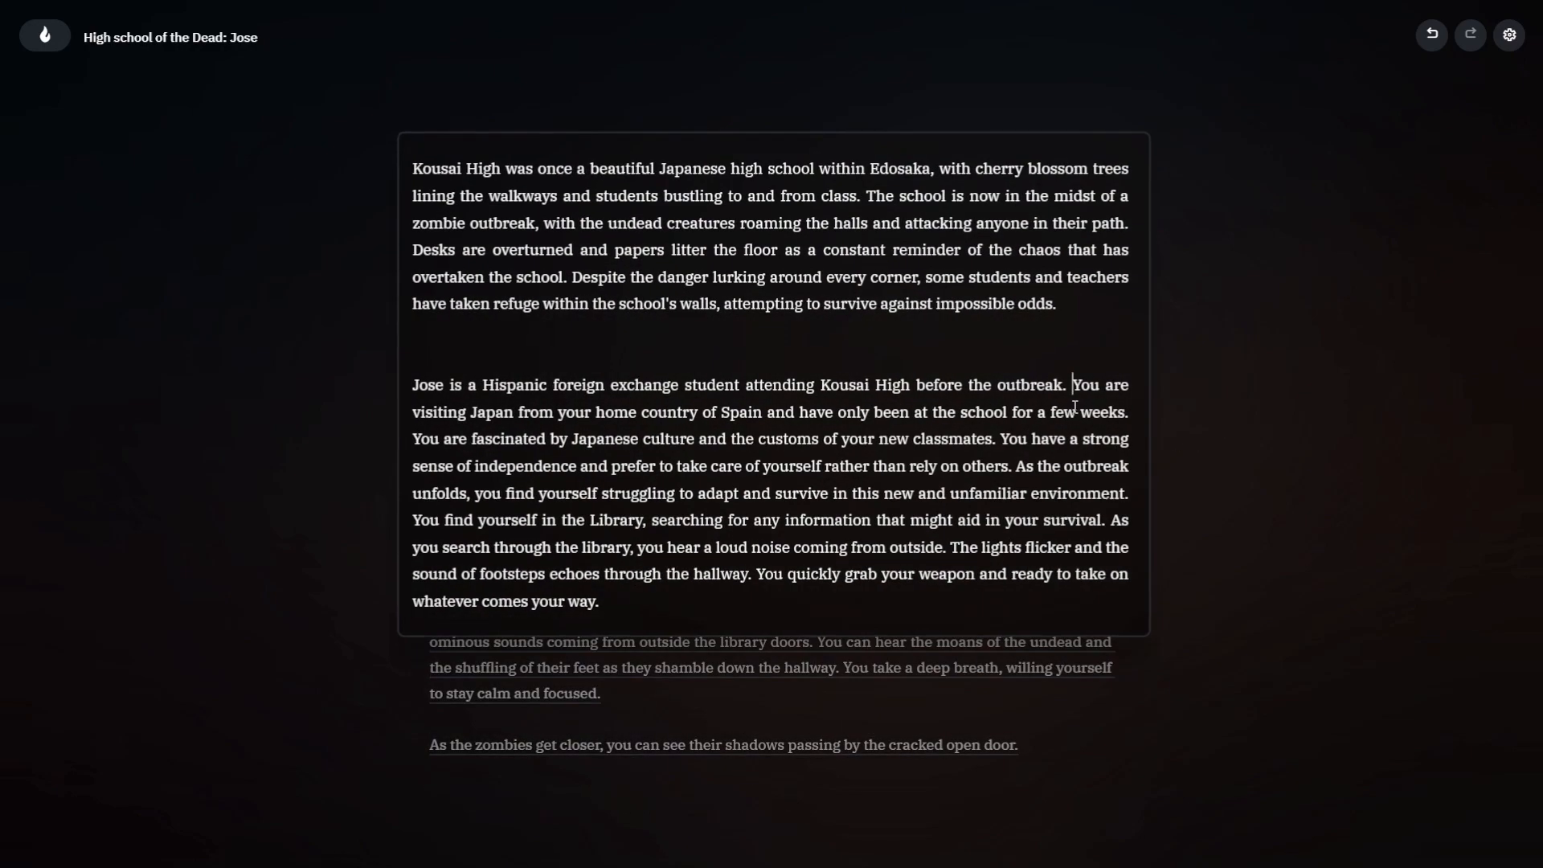
drag(1106, 388, 1074, 392)
text(Jose)
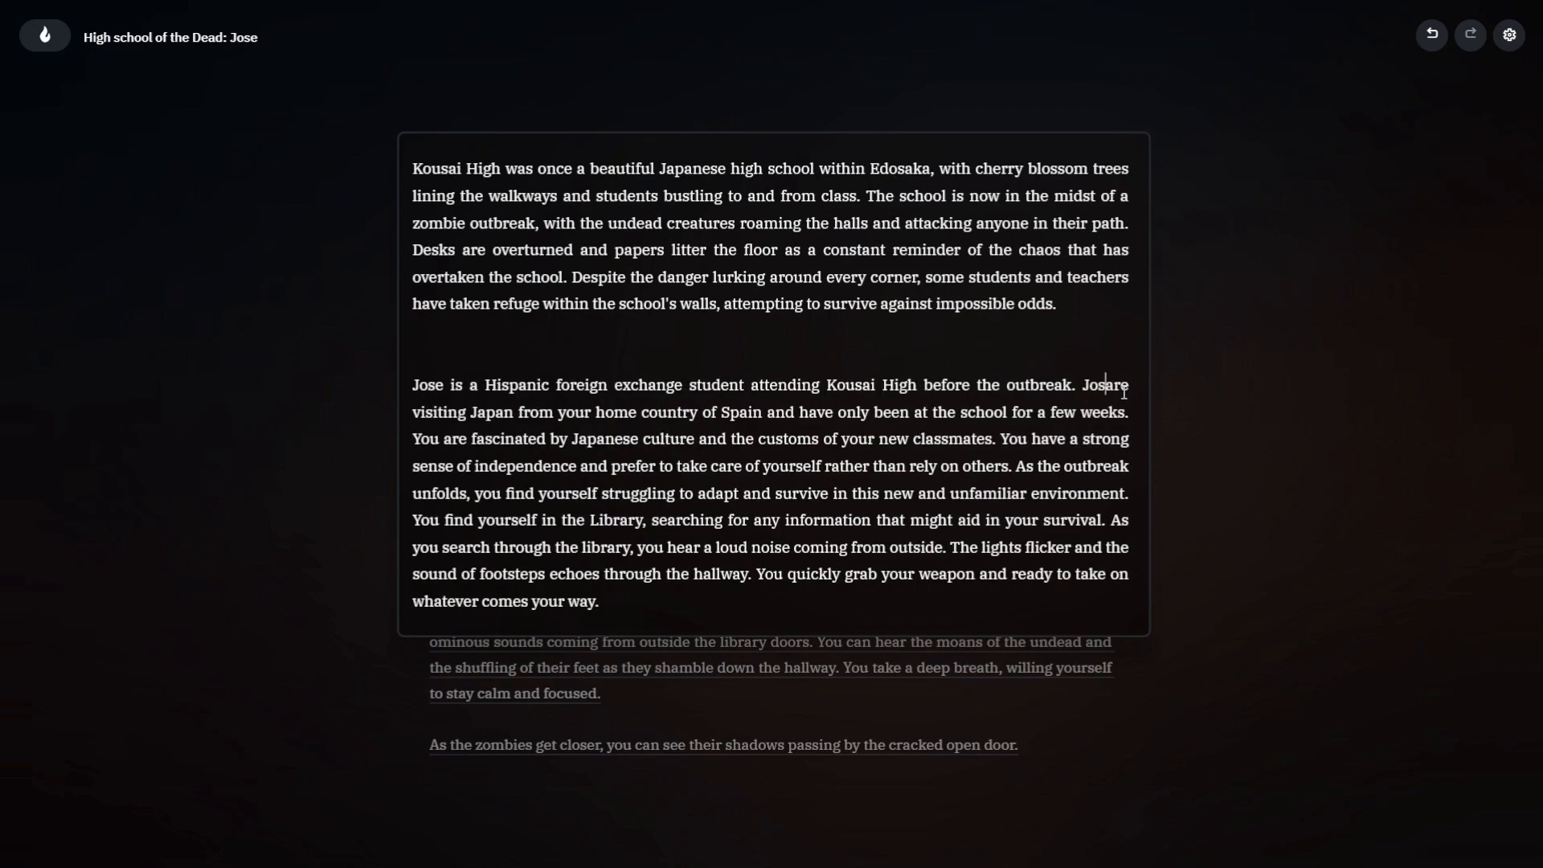
key(End)
key(BackSpace)
key(BackSpace)
key(BackSpace)
text(is)
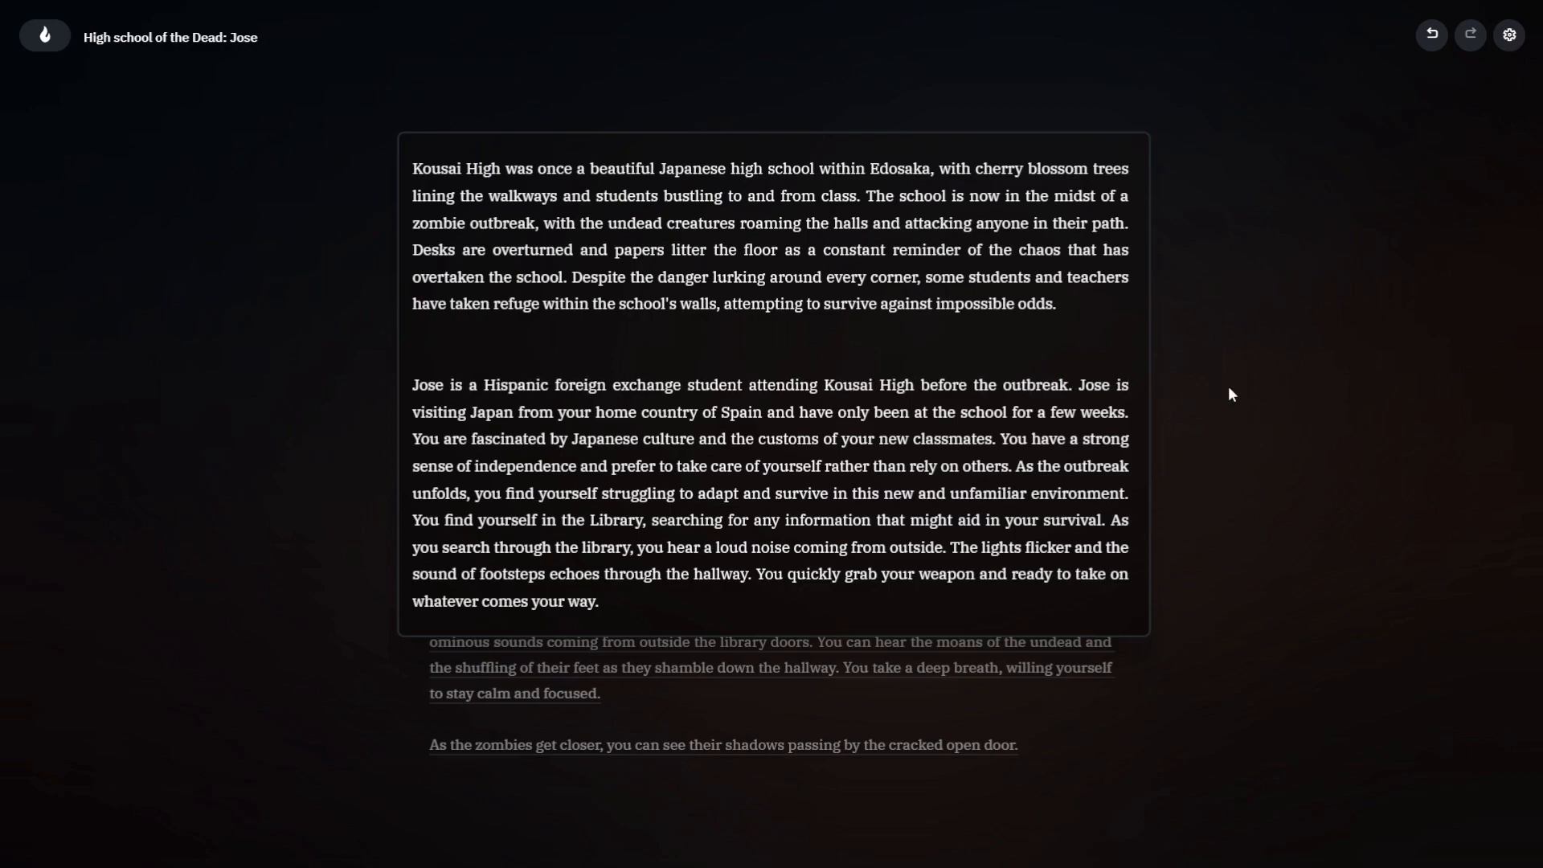
click(1169, 403)
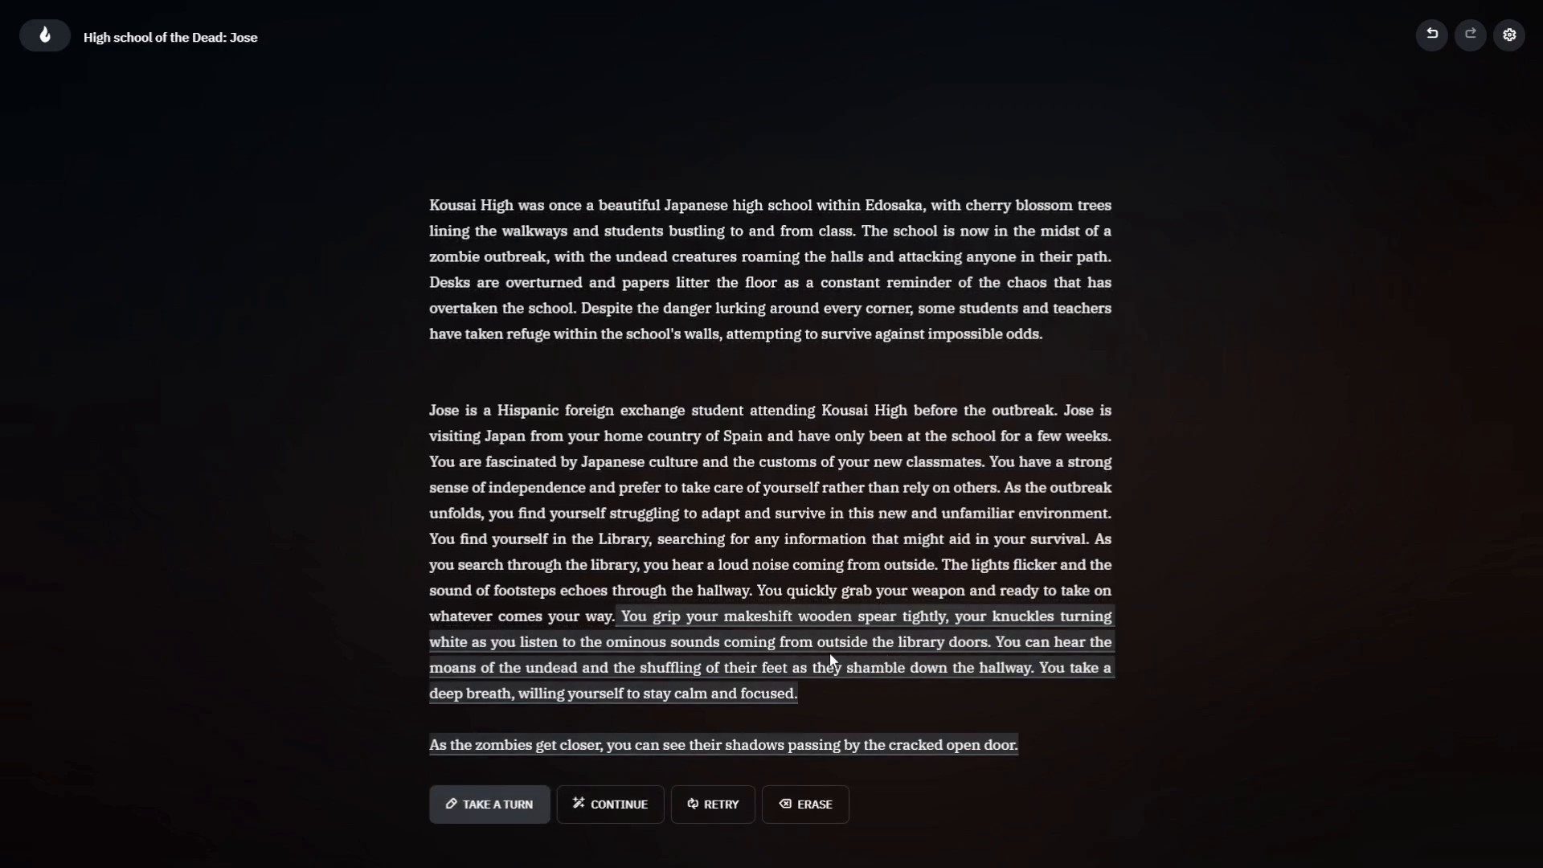
Step: Delete the whole generated passage that follows the opening, from "You grip your makeshift wooden spear" to "the cracked open door"
click(742, 660)
click(662, 623)
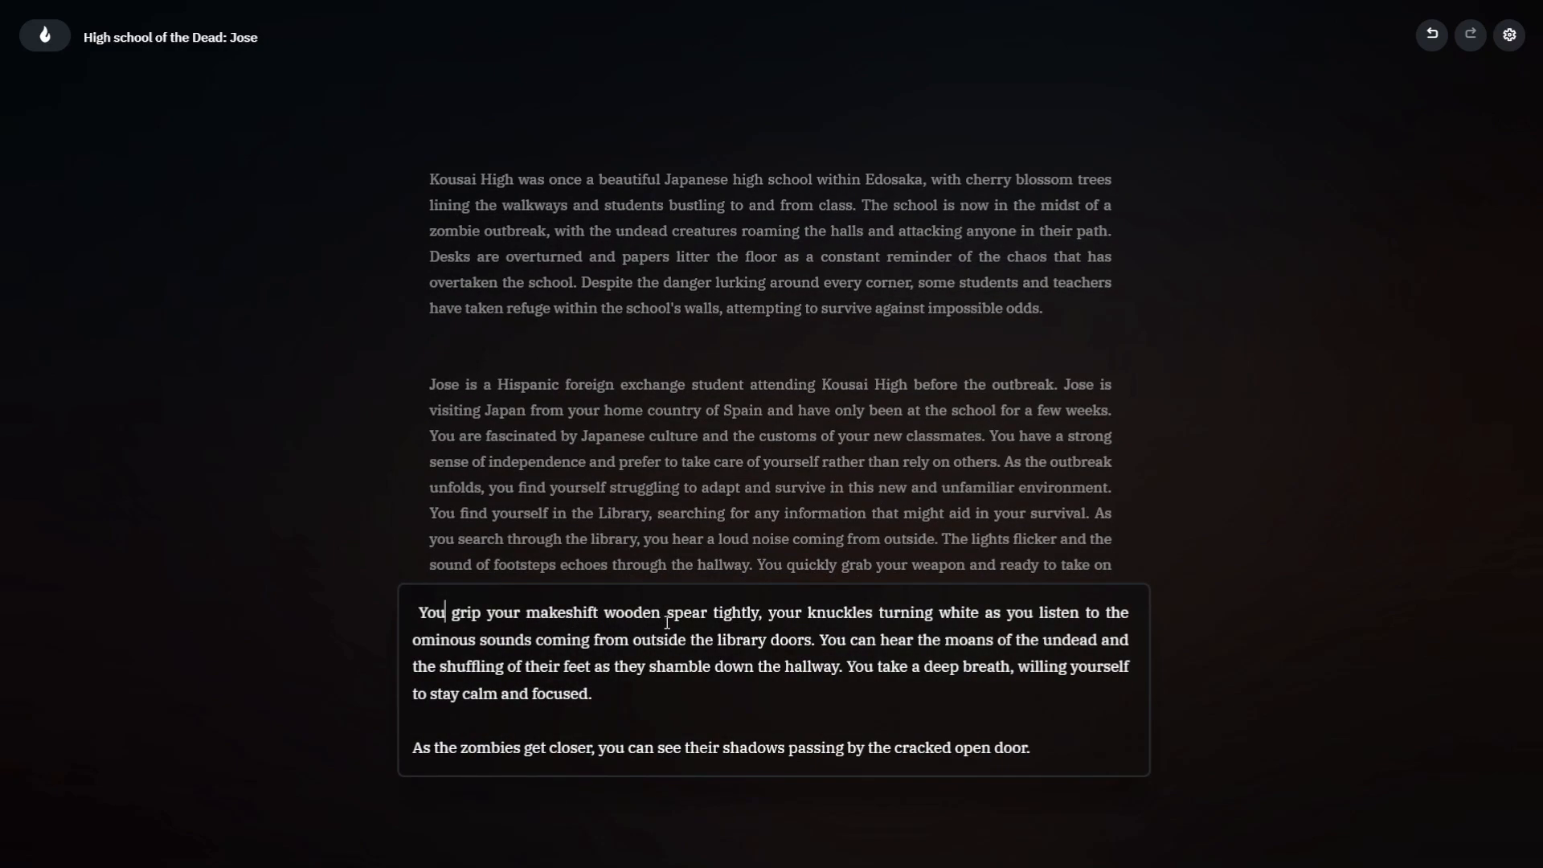
drag(1053, 747, 178, 591)
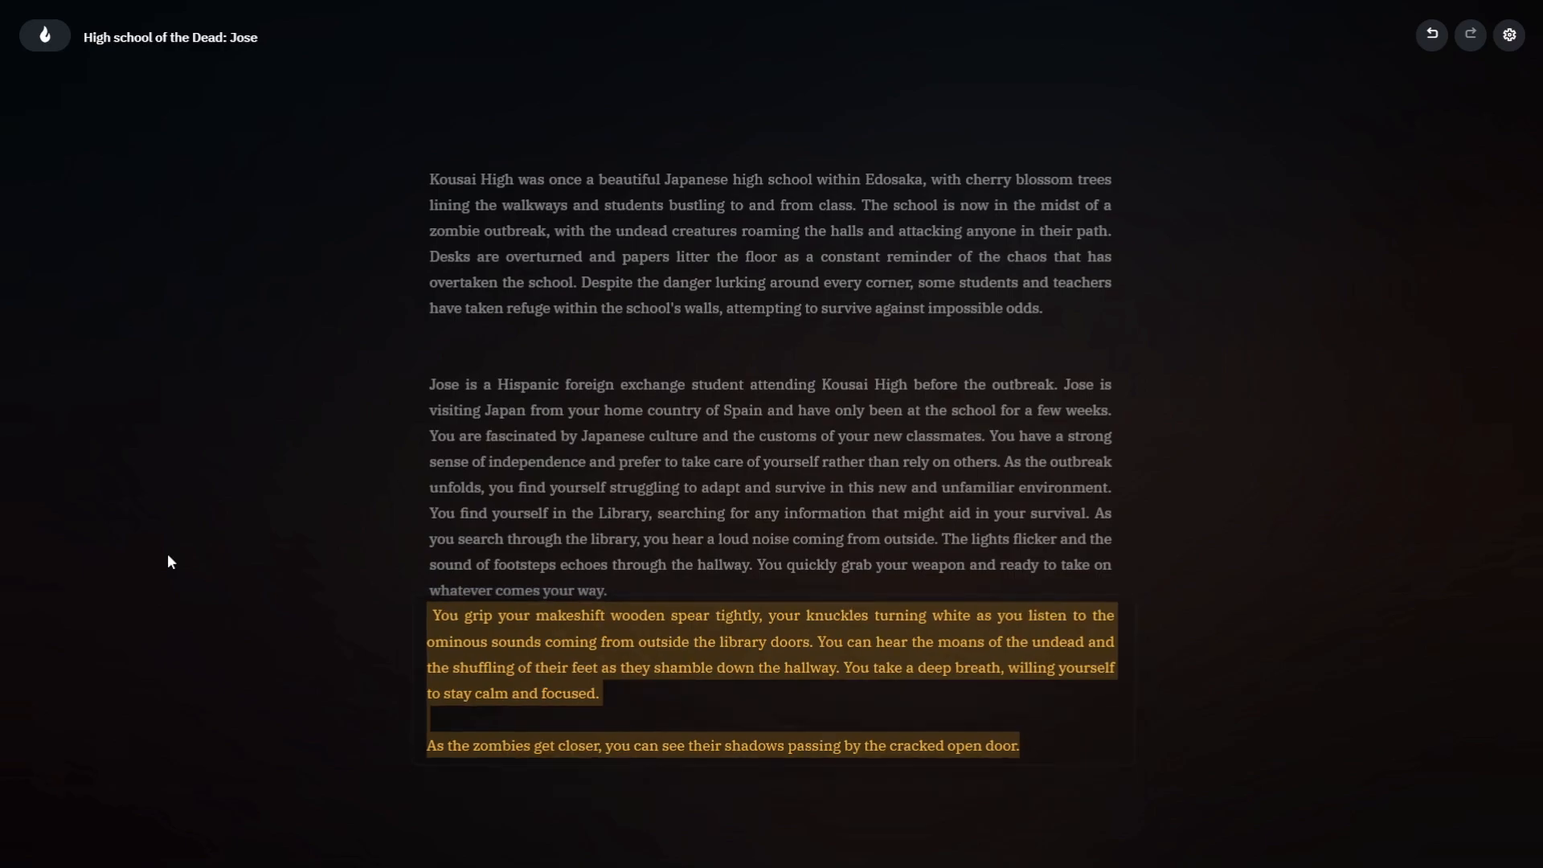
click(168, 554)
click(724, 673)
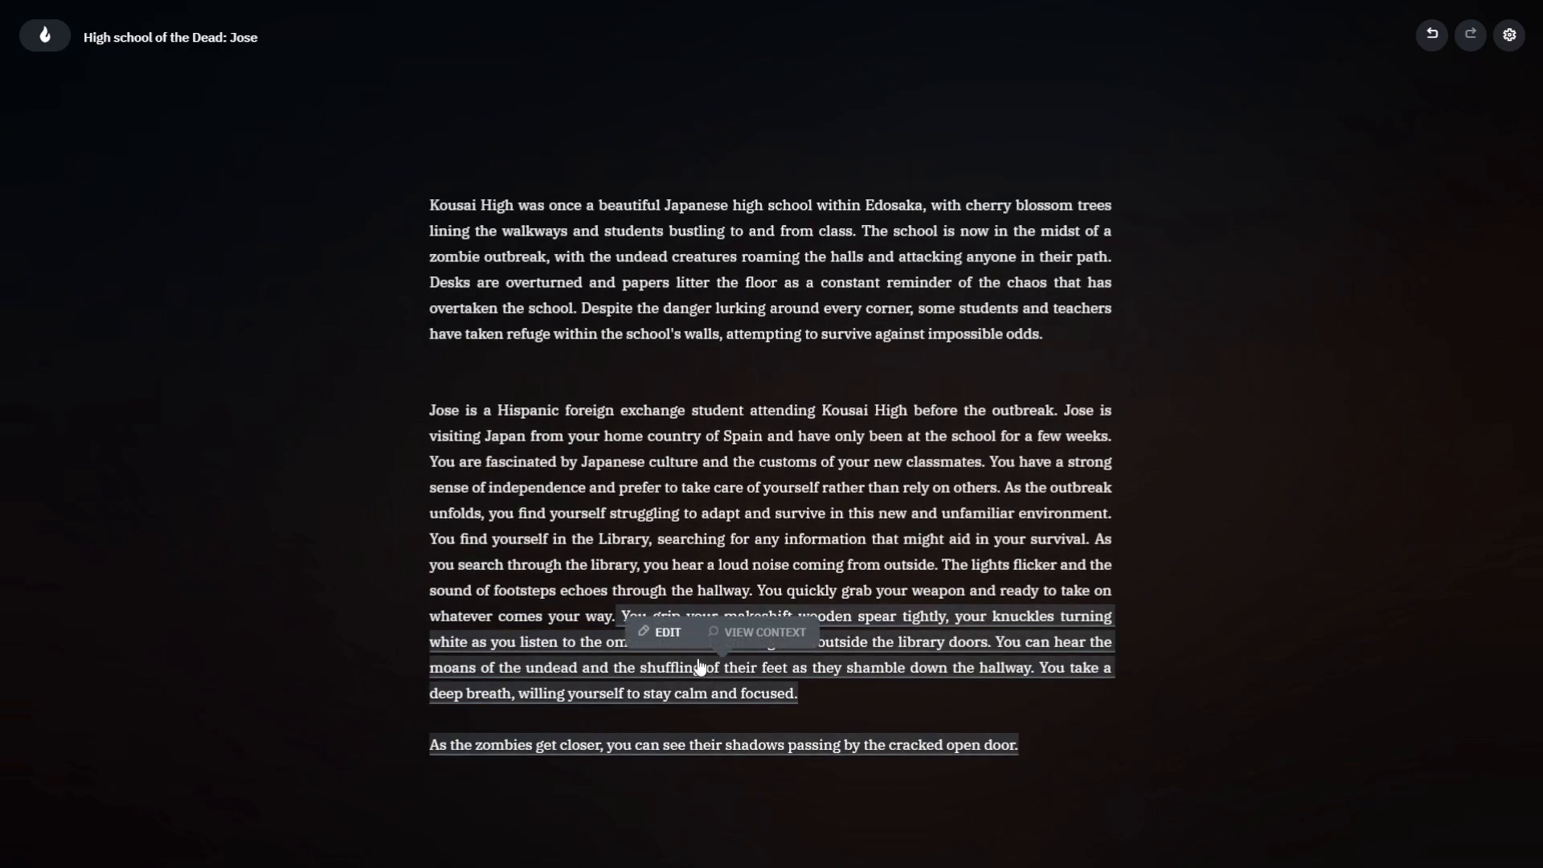
click(662, 630)
double_click(657, 638)
triple_click(657, 635)
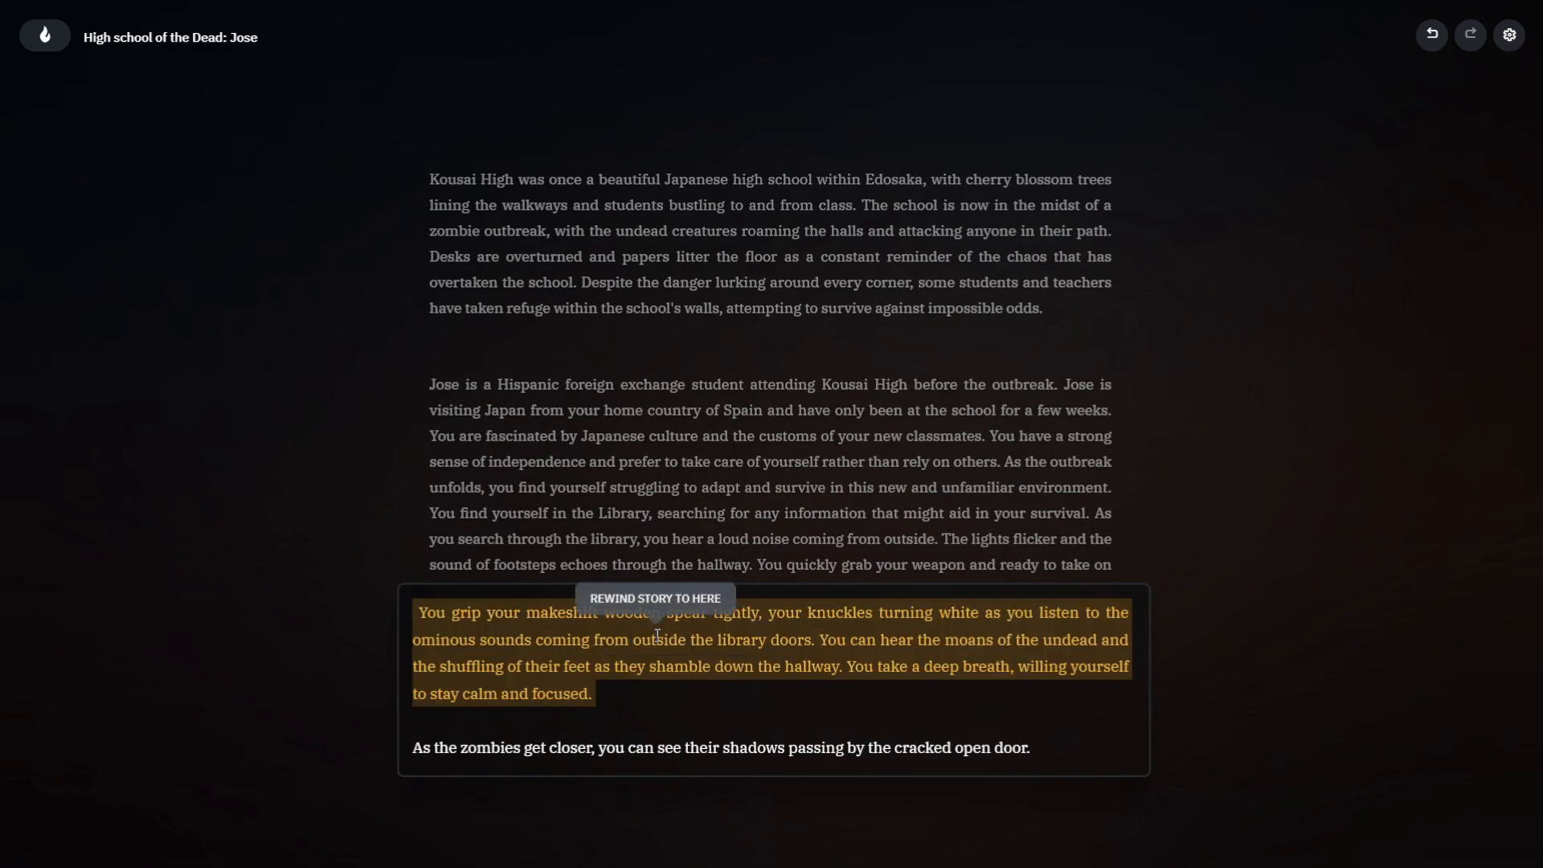
click(1009, 743)
key(ctrl+a)
key(BackSpace)
click(638, 638)
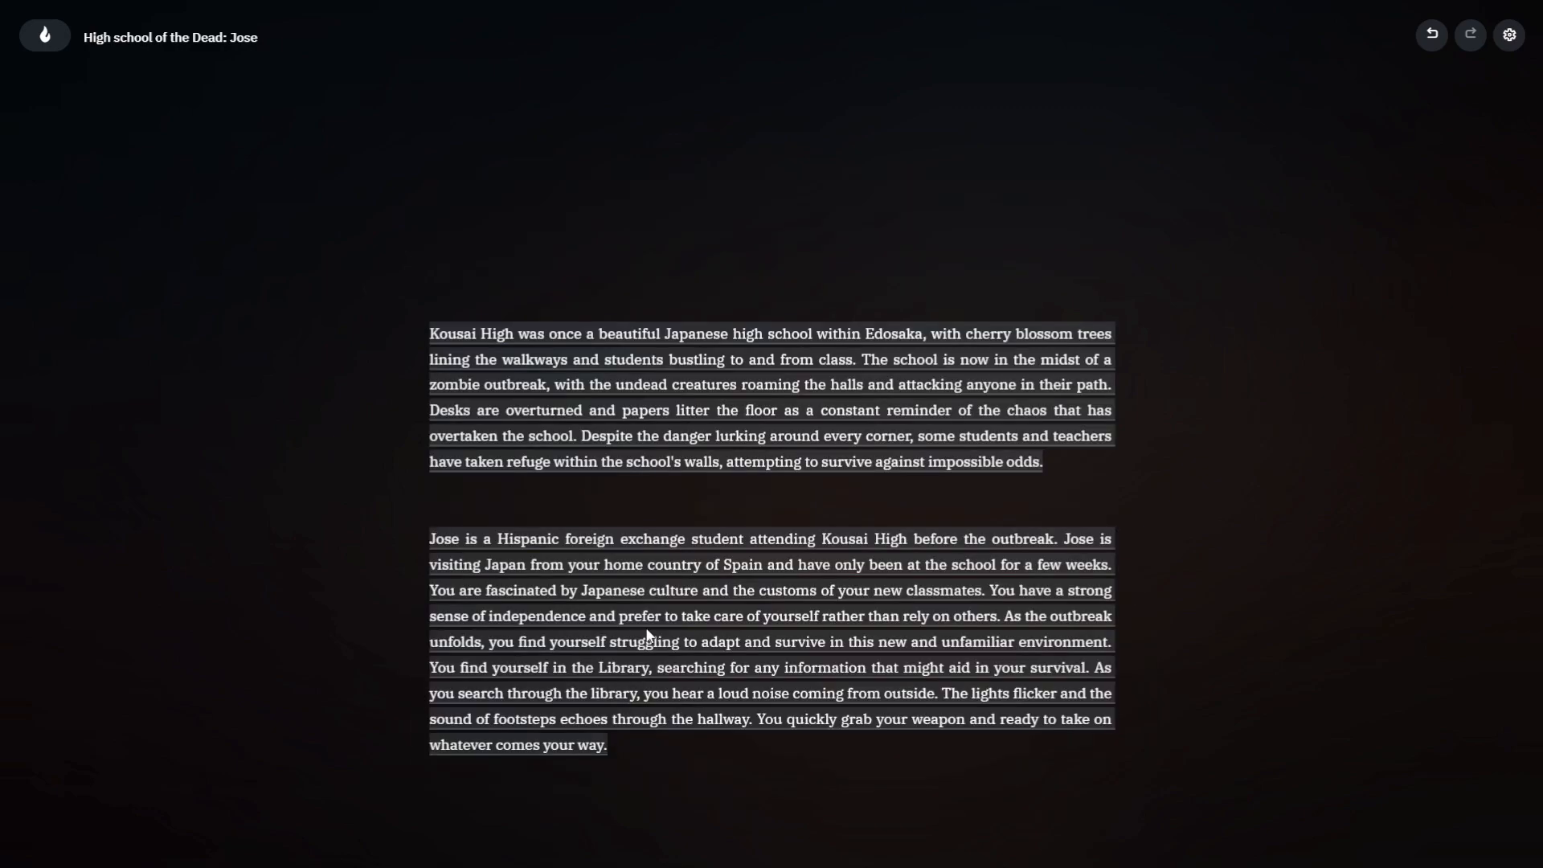
Step: Submit a Do action where you spot the character holding his makeshift weapon, almost scream, and tell him who you are by first name
click(523, 819)
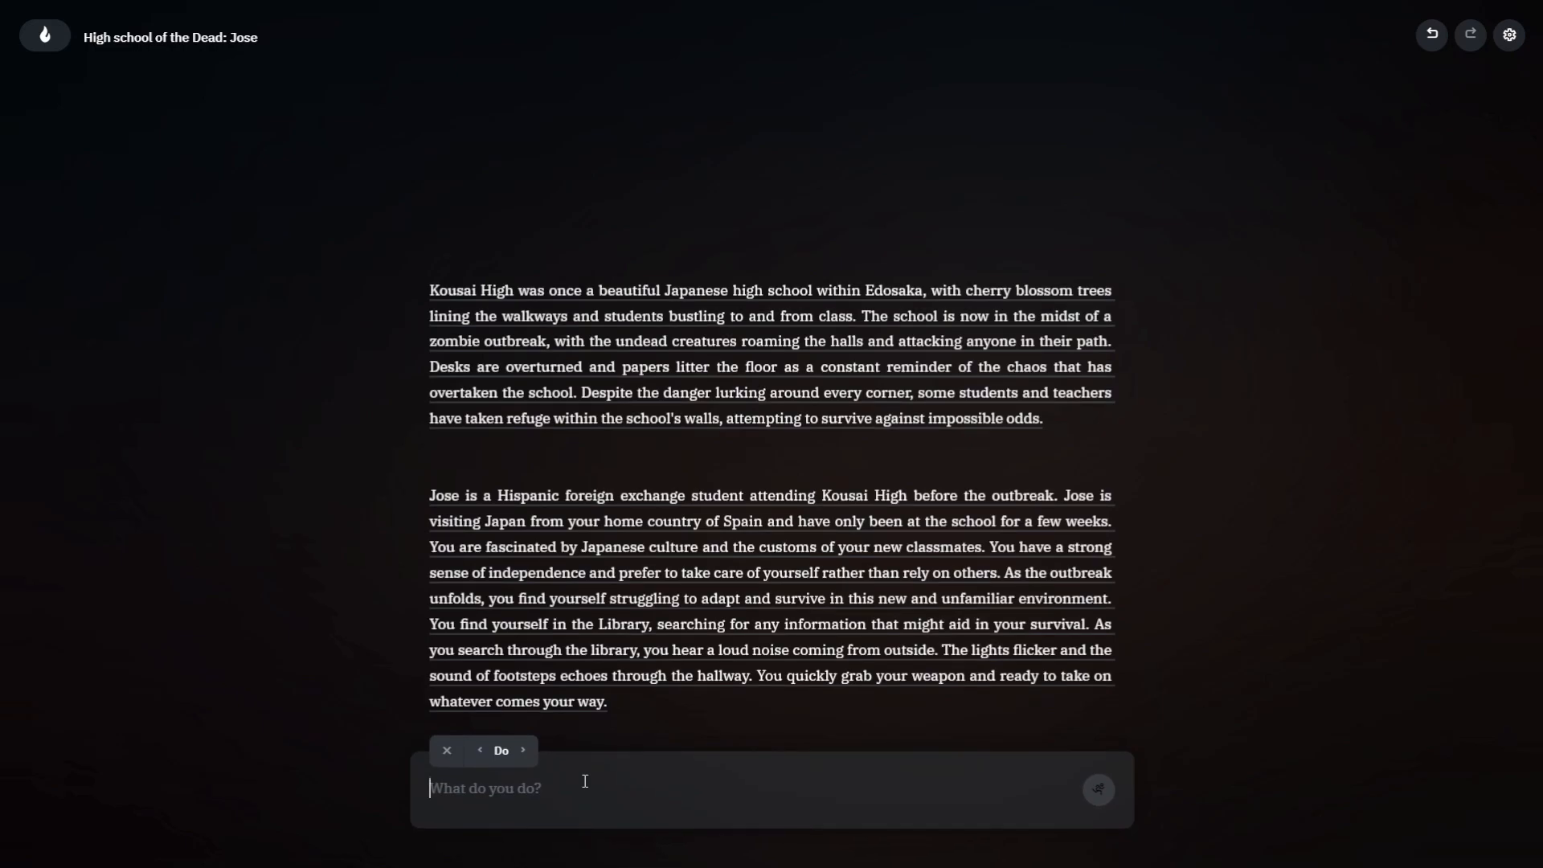
text(You)
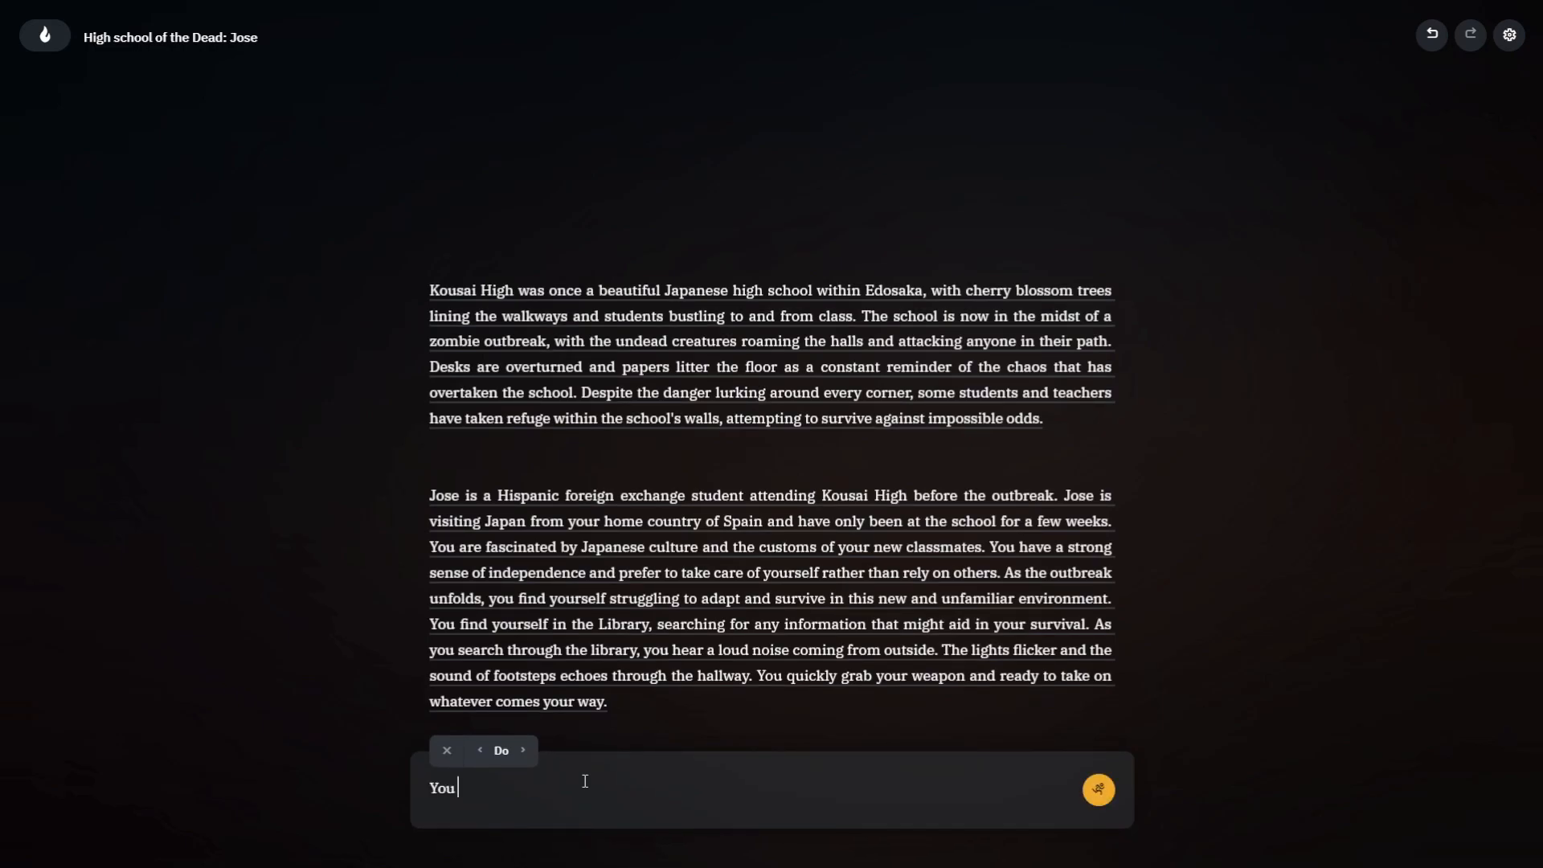
text( s)
key(BackSpace)
text(spot Jose shoo)
key(BackSpace)
key(BackSpace)
key(BackSpace)
key(BackSpace)
text(holding his makeshift weapon and you almost scream. "Jose it's me,)
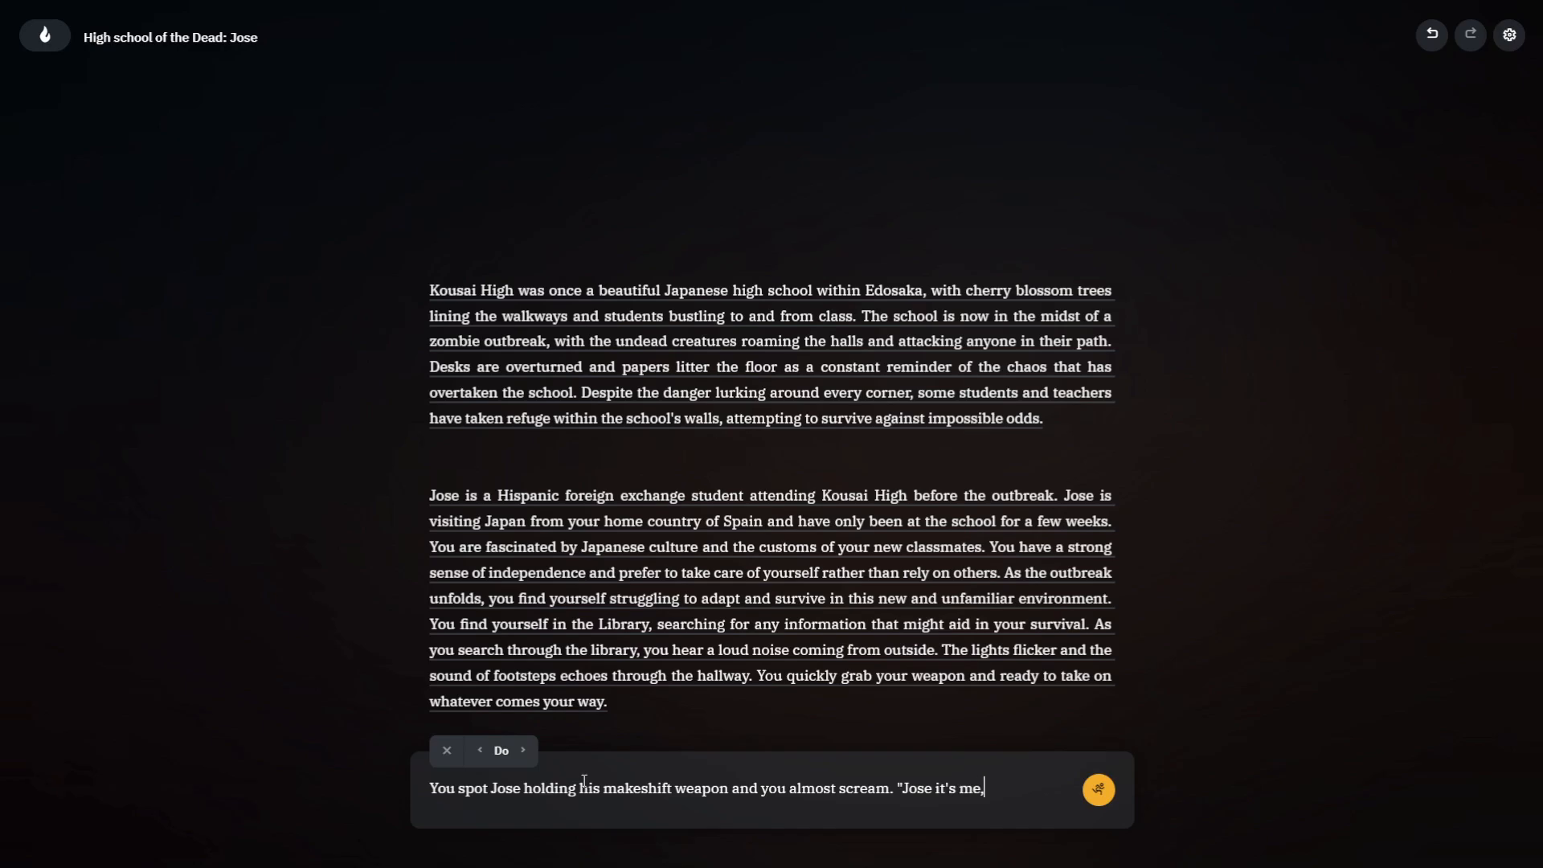
text( S)
key(BackSpace)
text(Steve!")
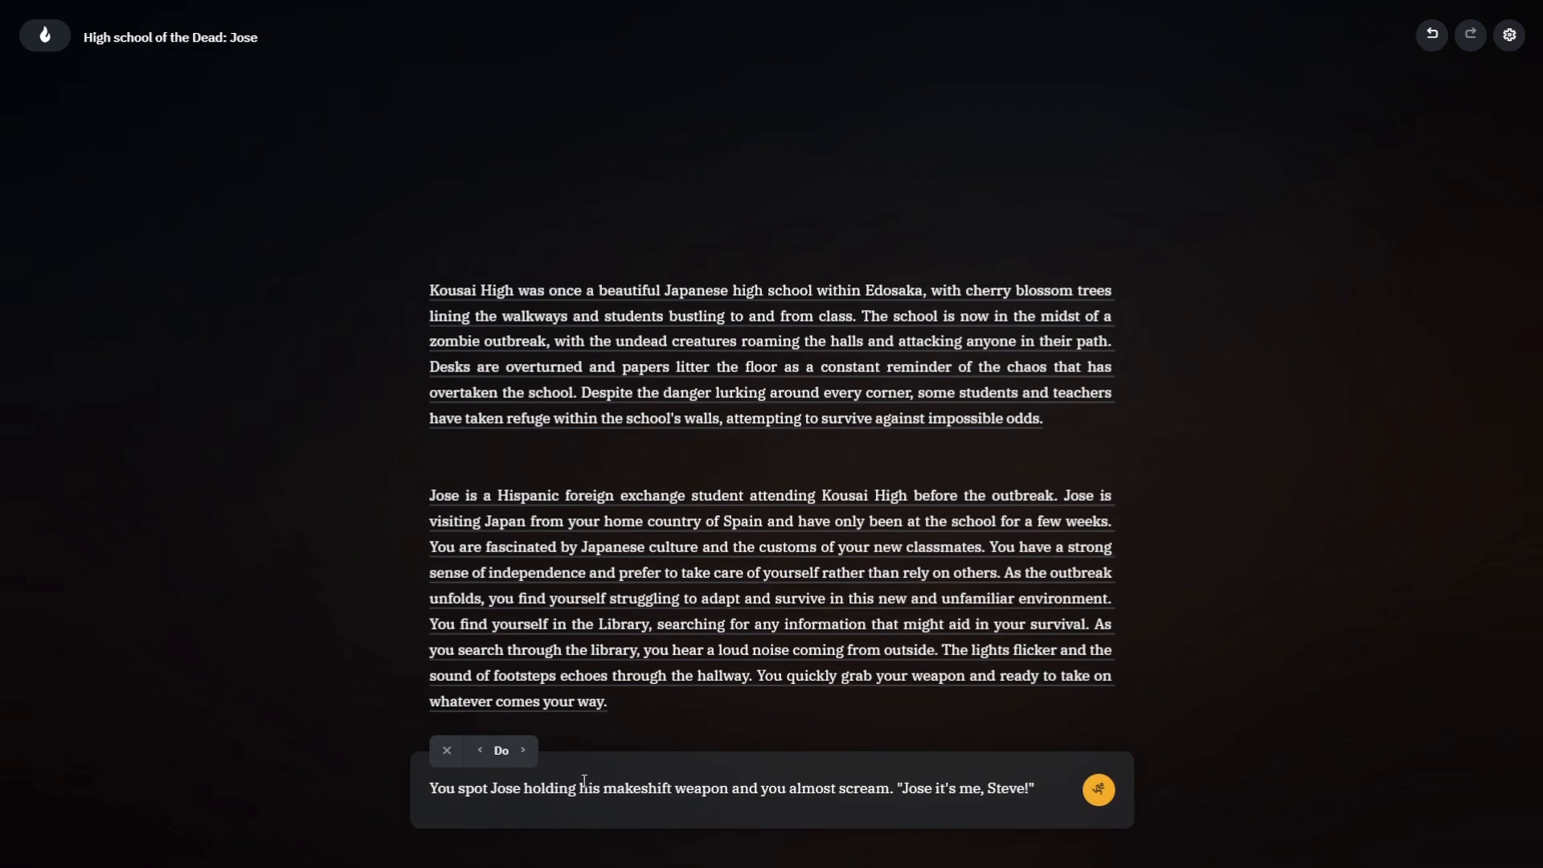
key(Return)
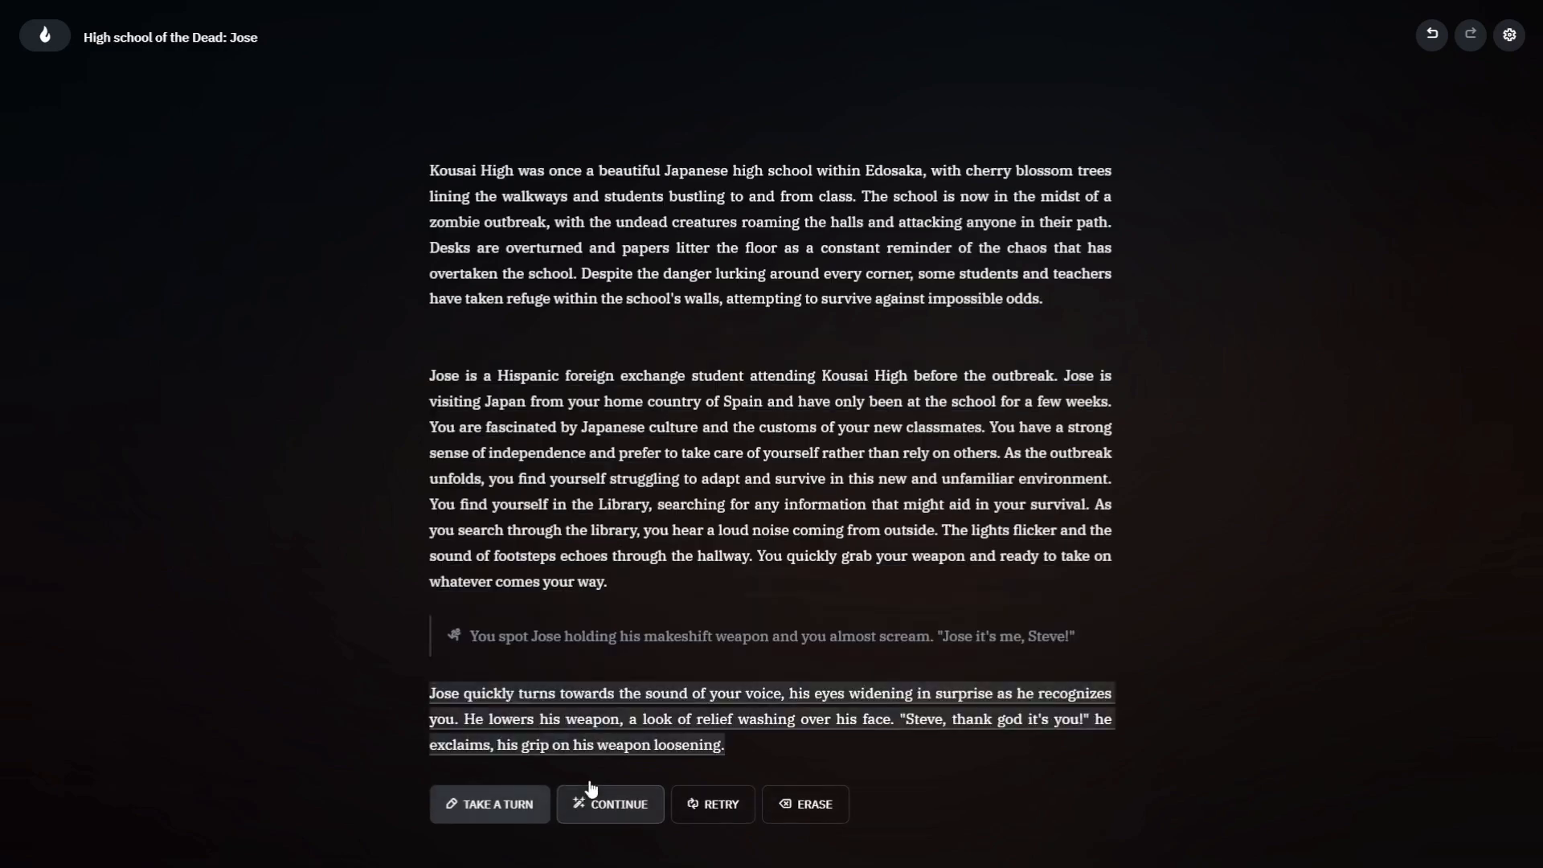
click(470, 806)
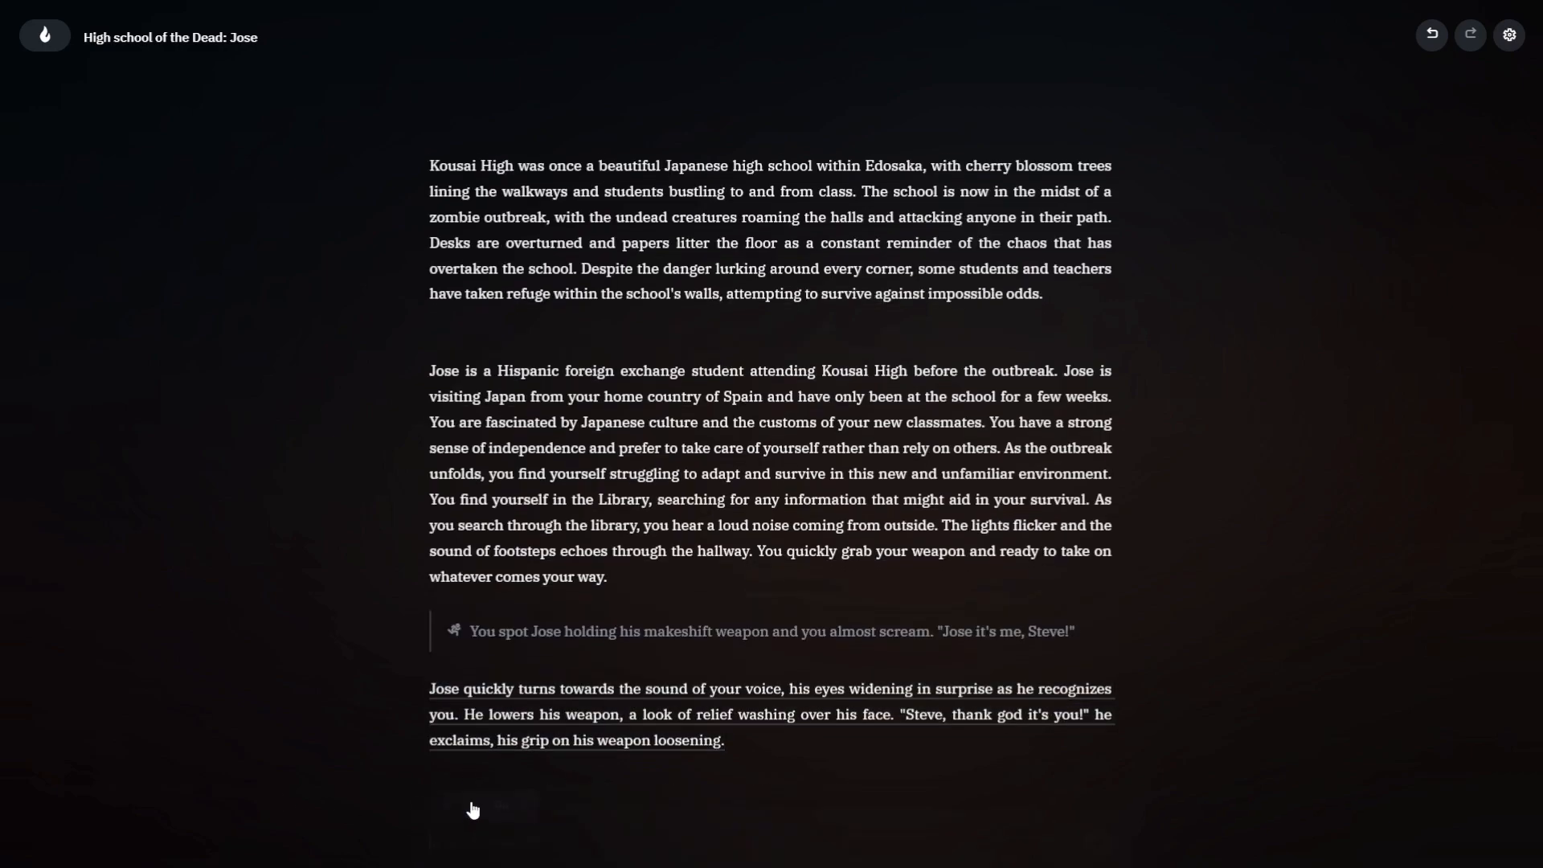
click(490, 759)
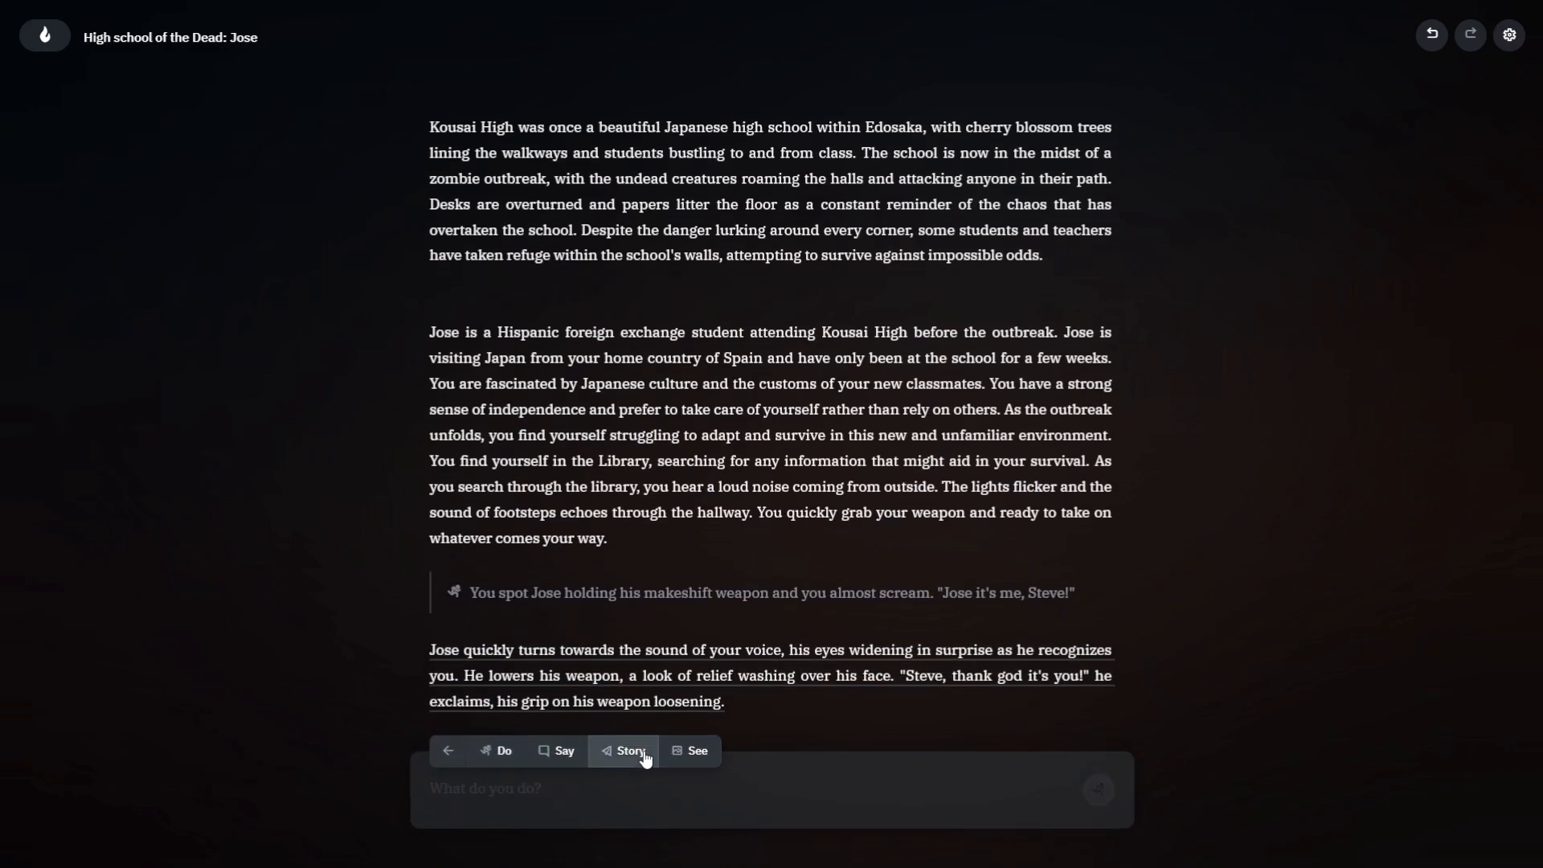
click(637, 752)
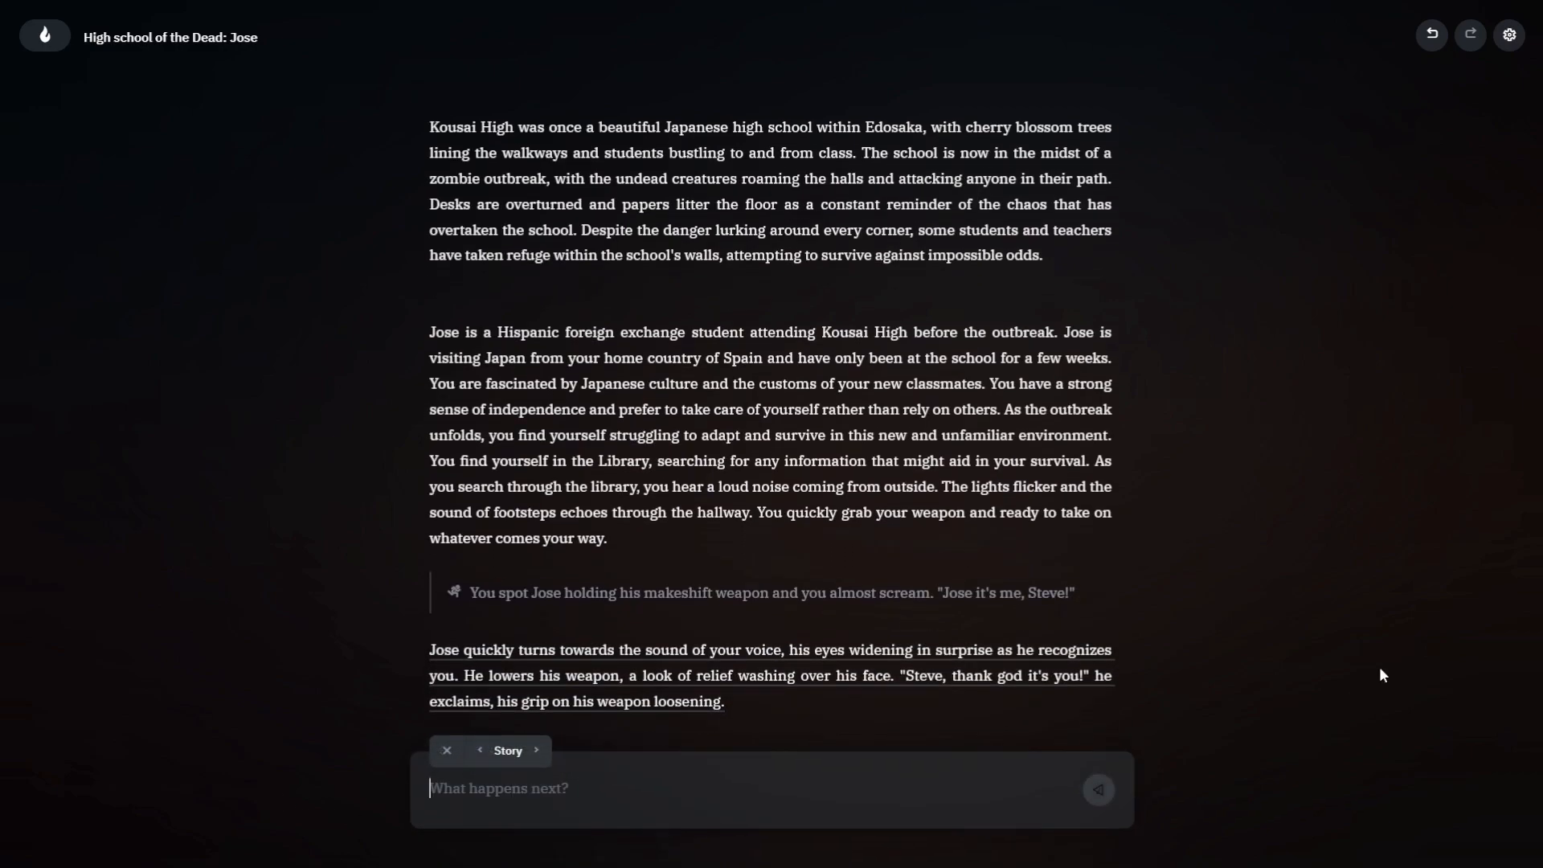
click(447, 750)
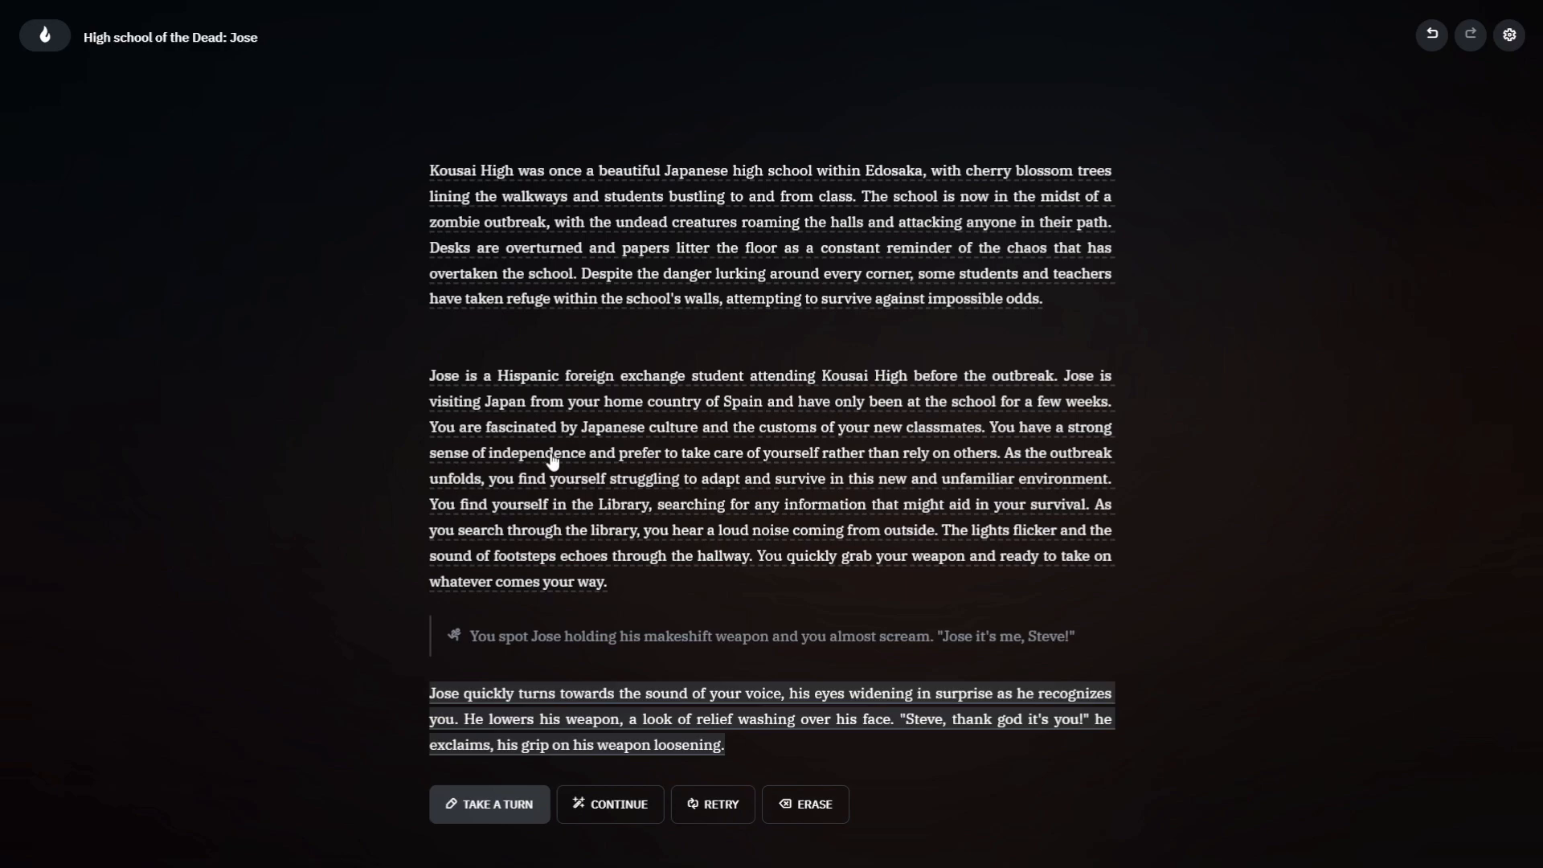
click(596, 455)
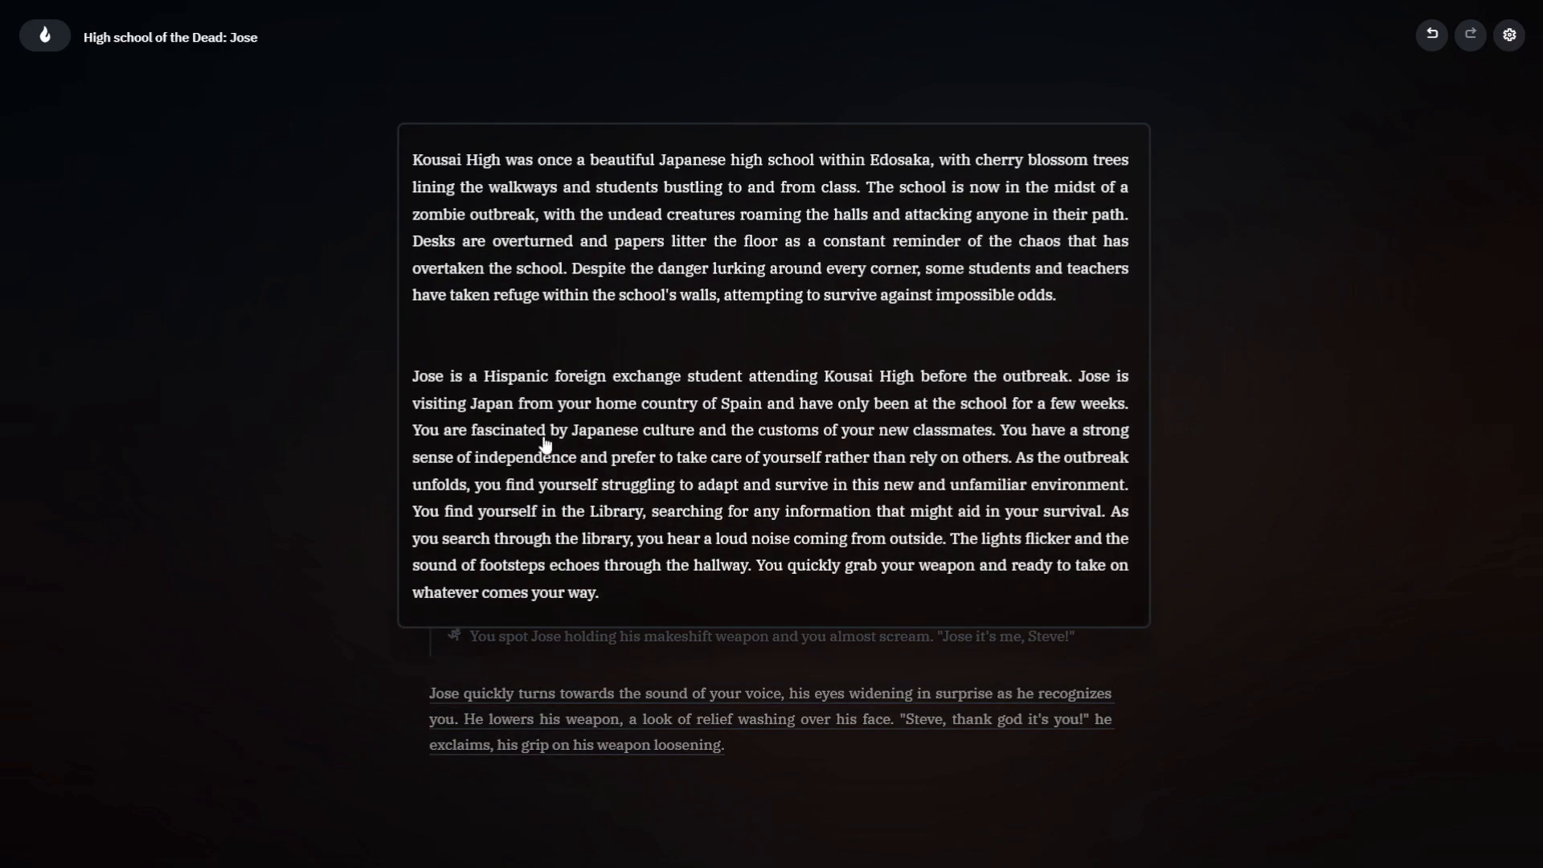
click(704, 510)
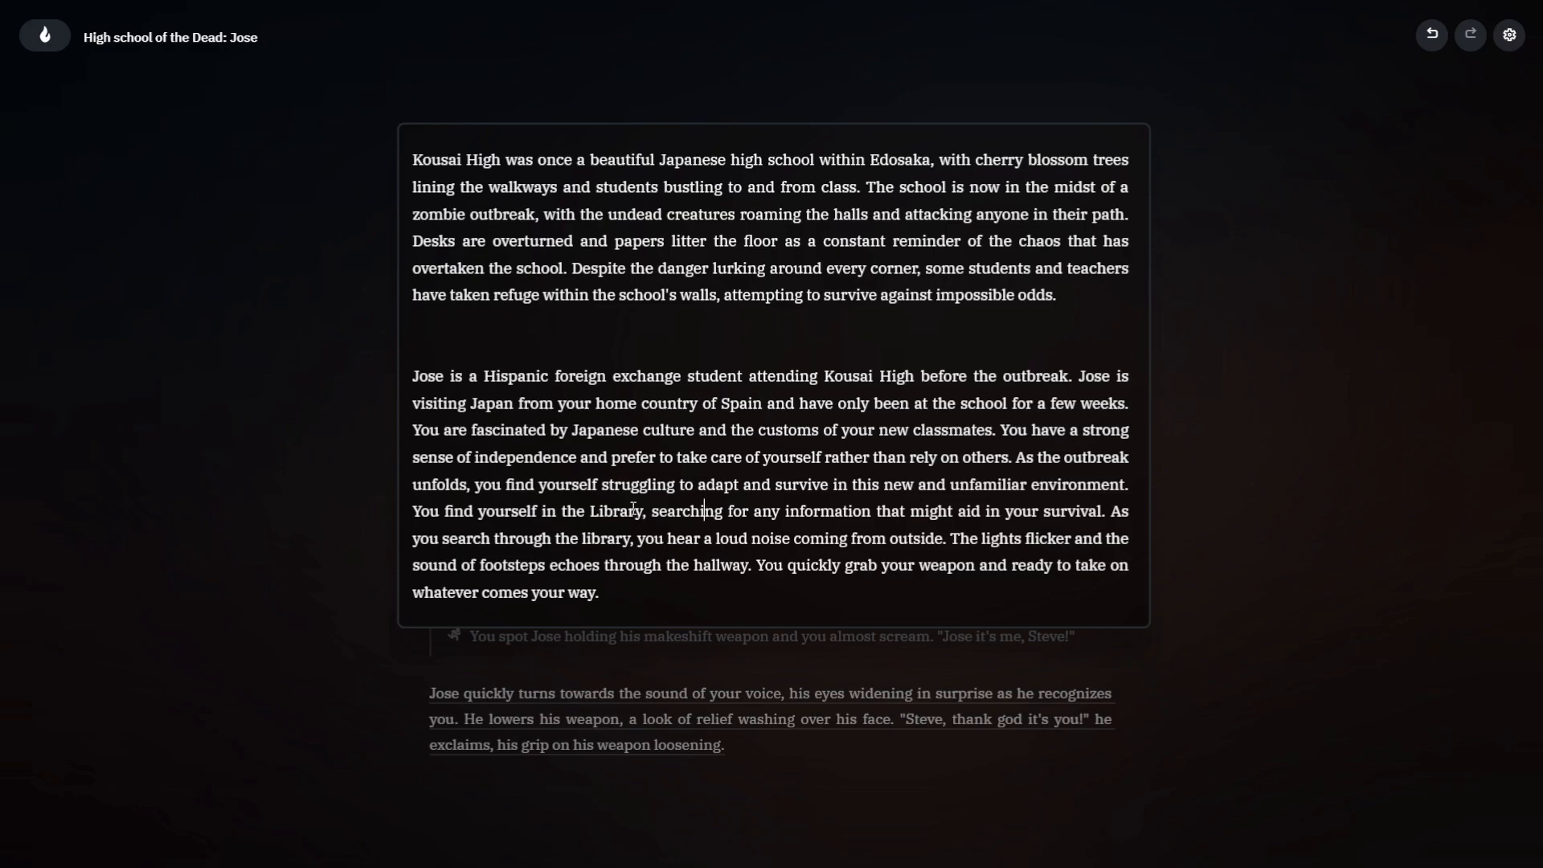
double_click(431, 373)
click(316, 376)
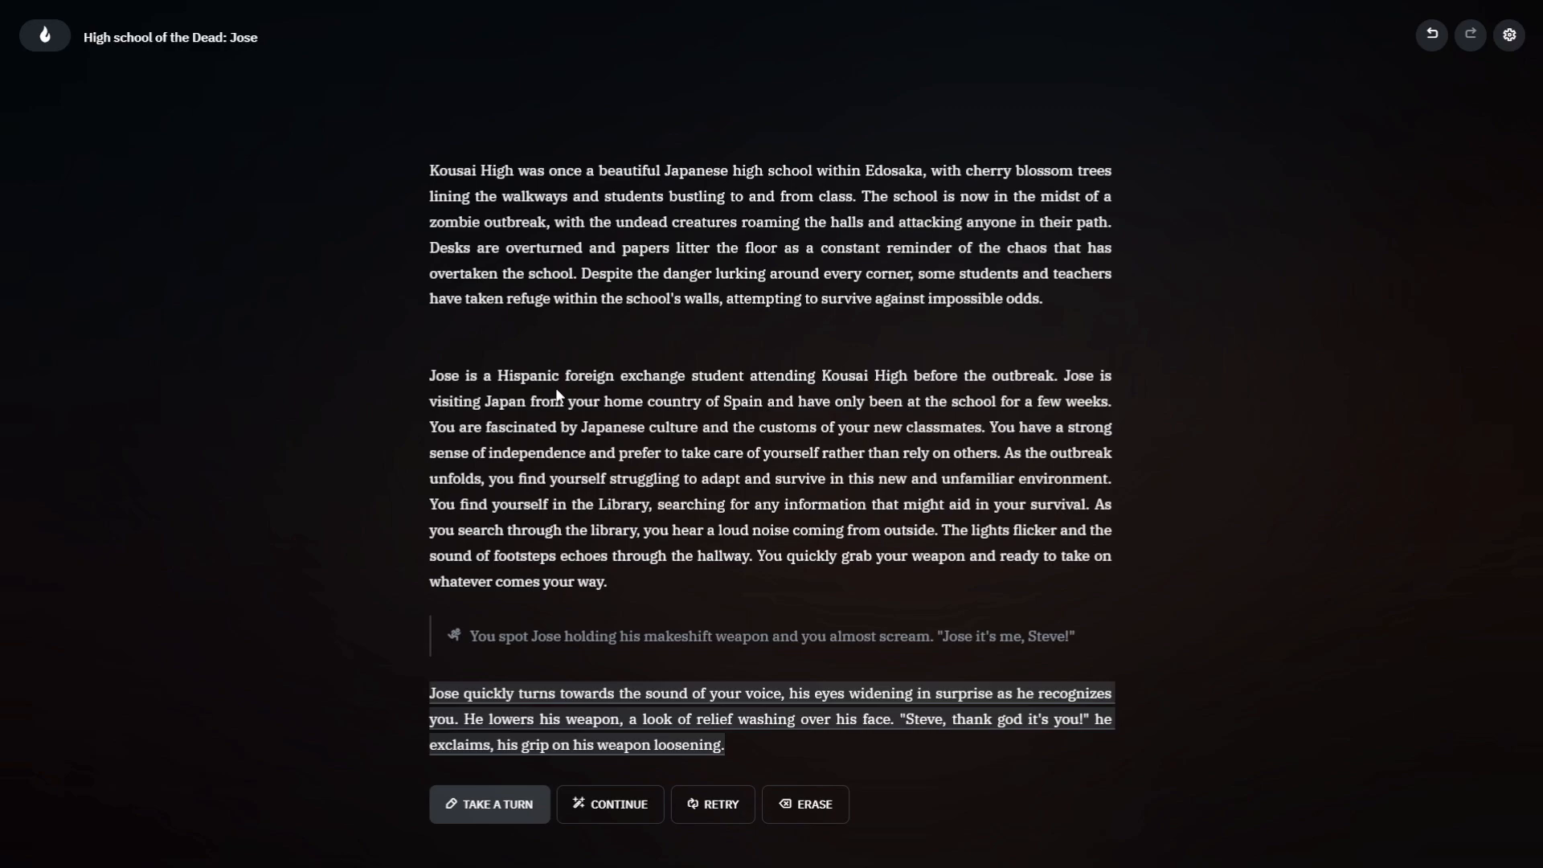
Step: Put "You are" before the character's name at the start of the second paragraph and remove the "is" after the name
click(438, 376)
click(413, 376)
text(You are)
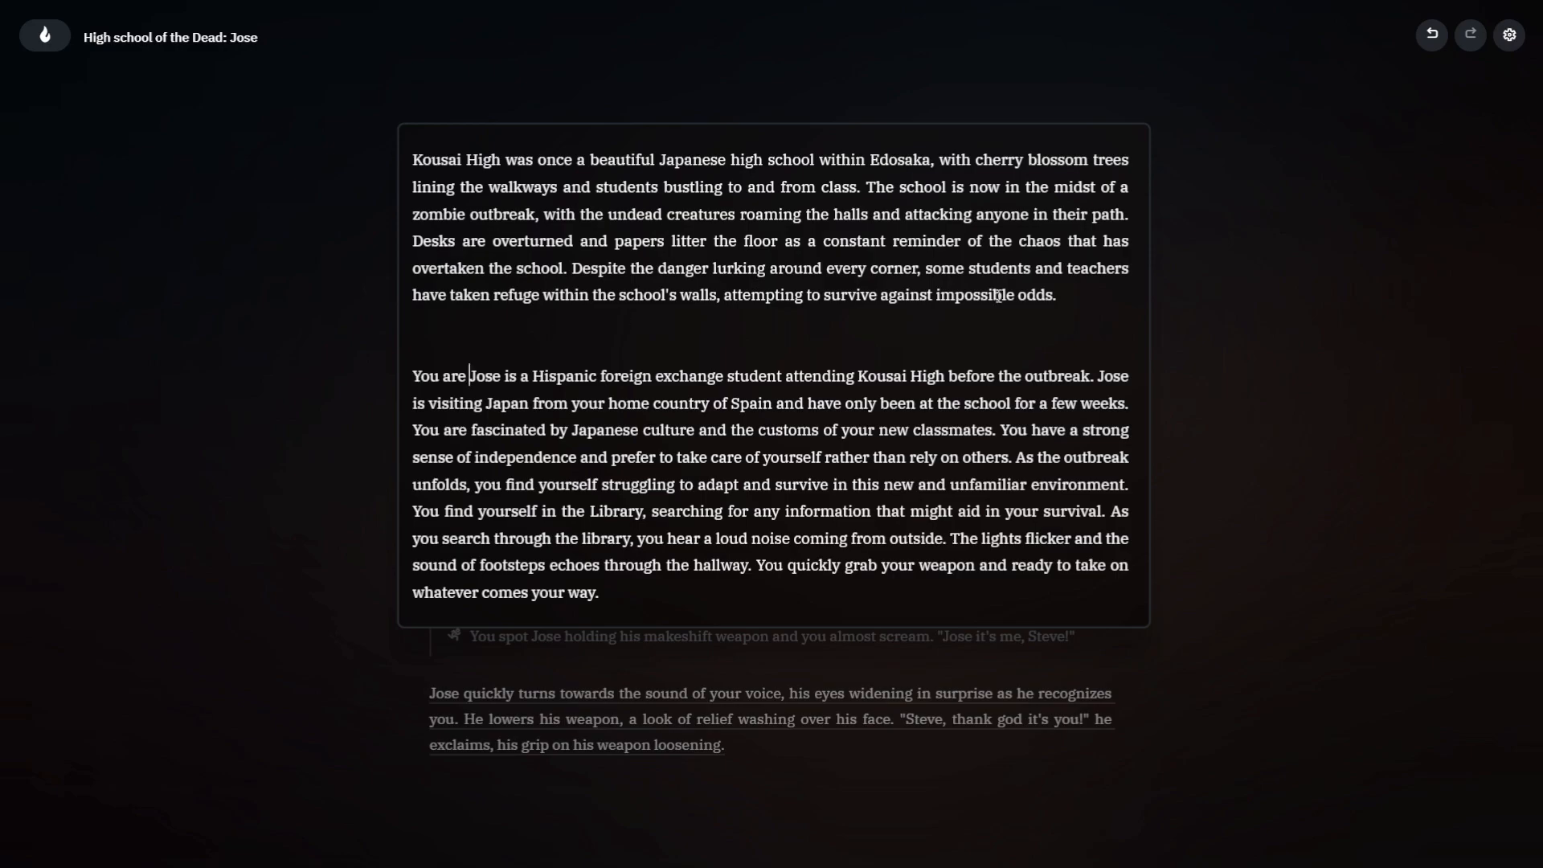
double_click(511, 376)
key(BackSpace)
click(1318, 393)
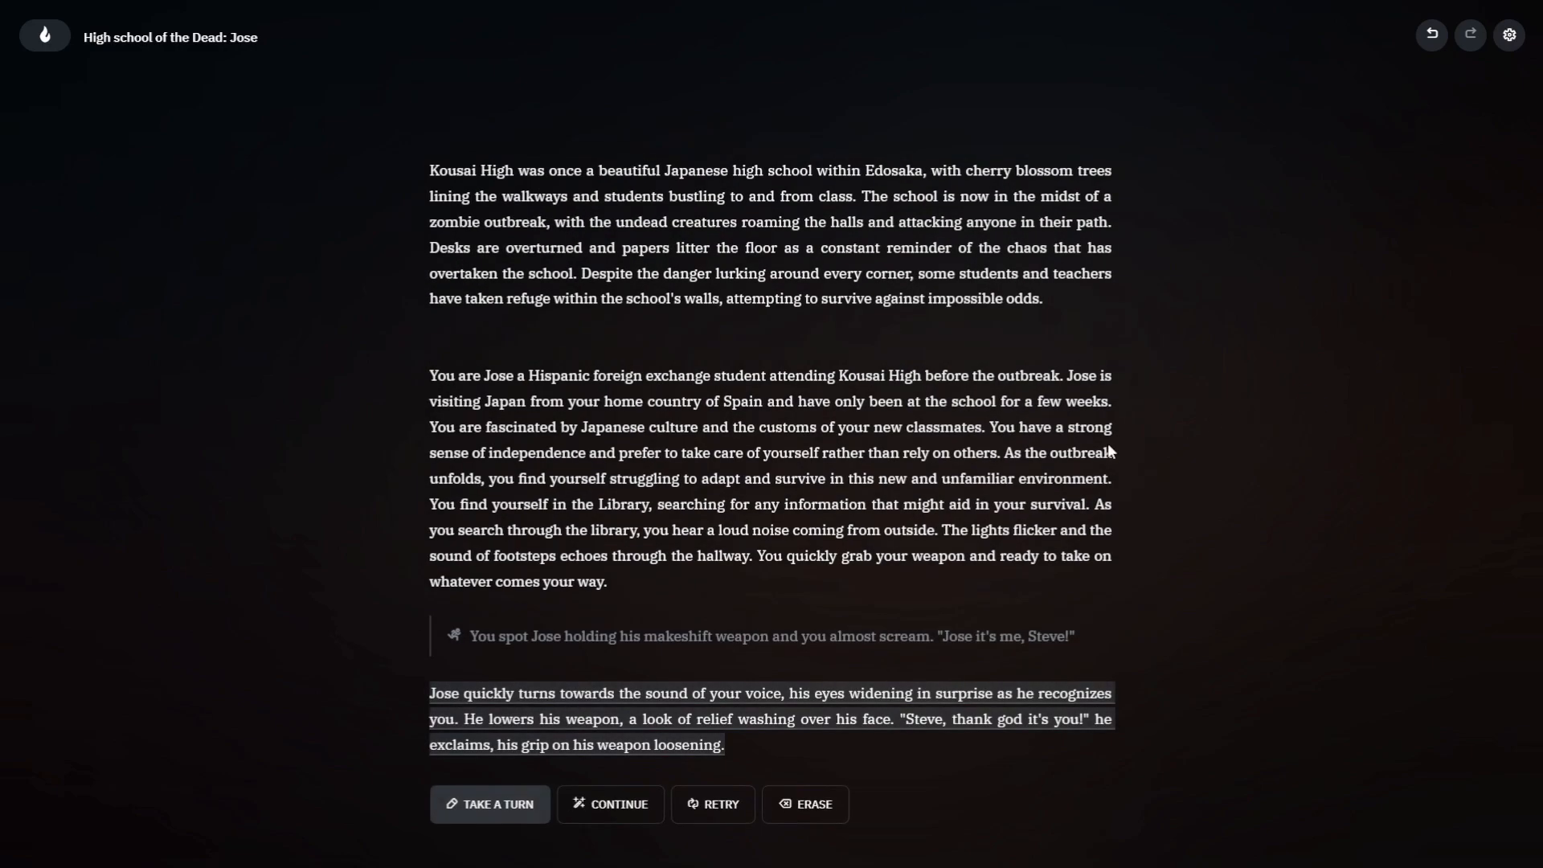
Step: Erase the Do action and its generated response from the story, and look at the adventure's plot settings
click(810, 813)
click(715, 804)
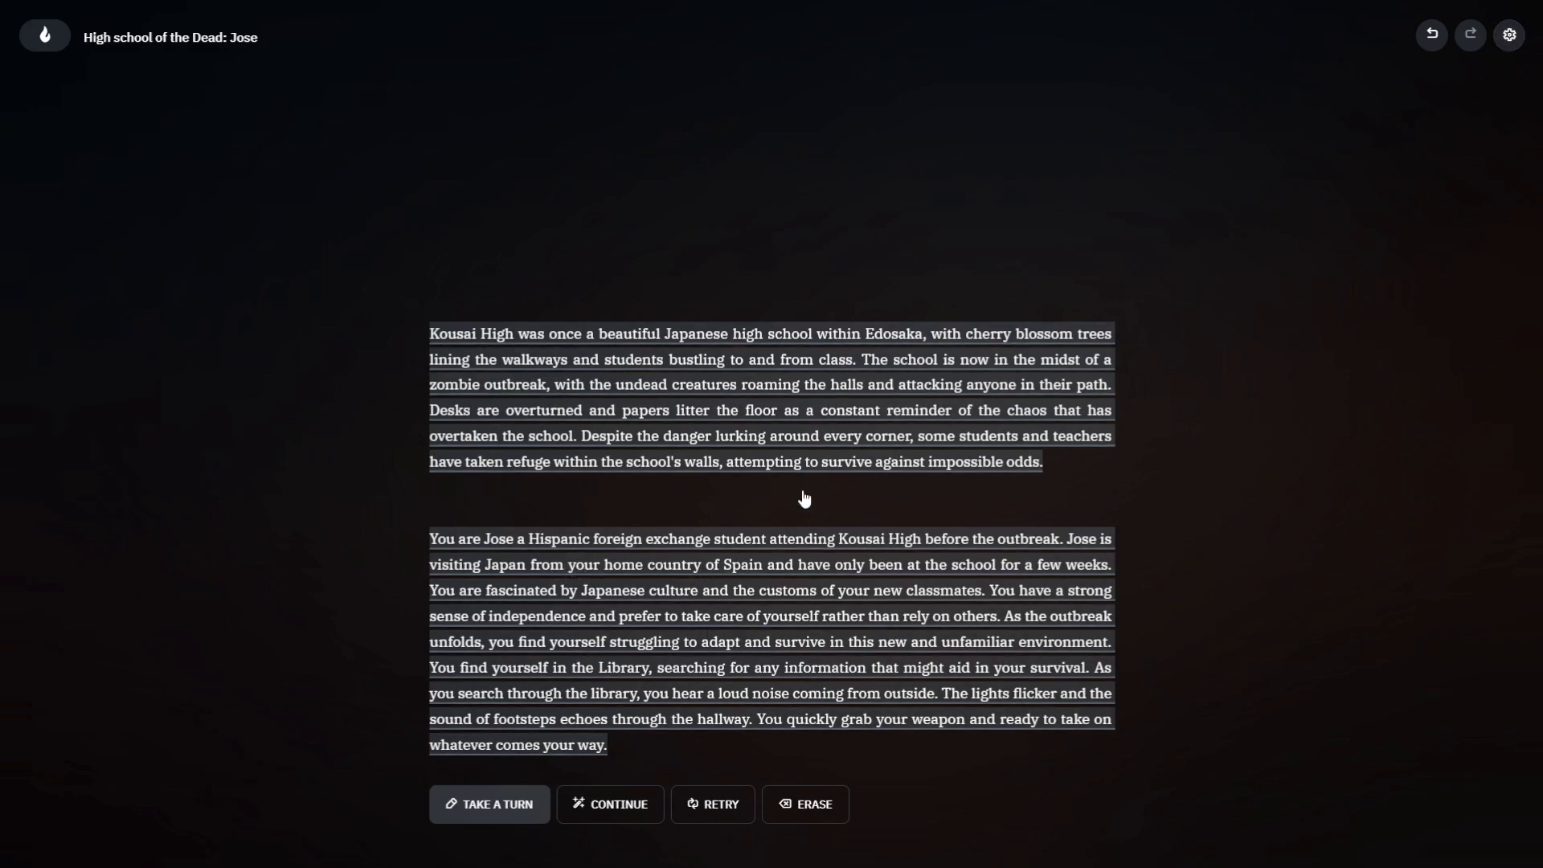
click(1509, 34)
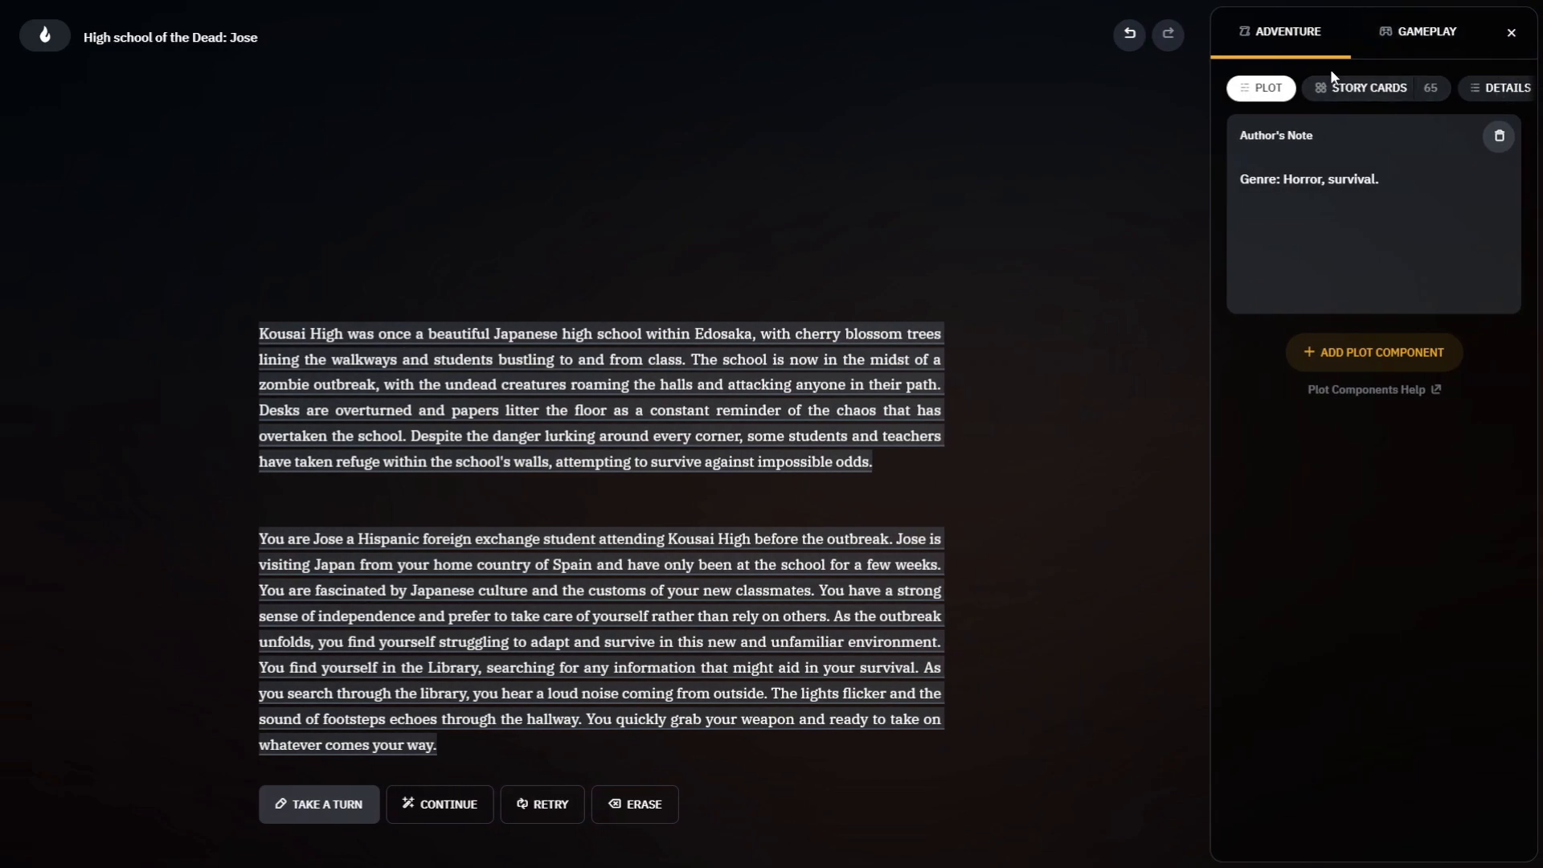
click(1512, 33)
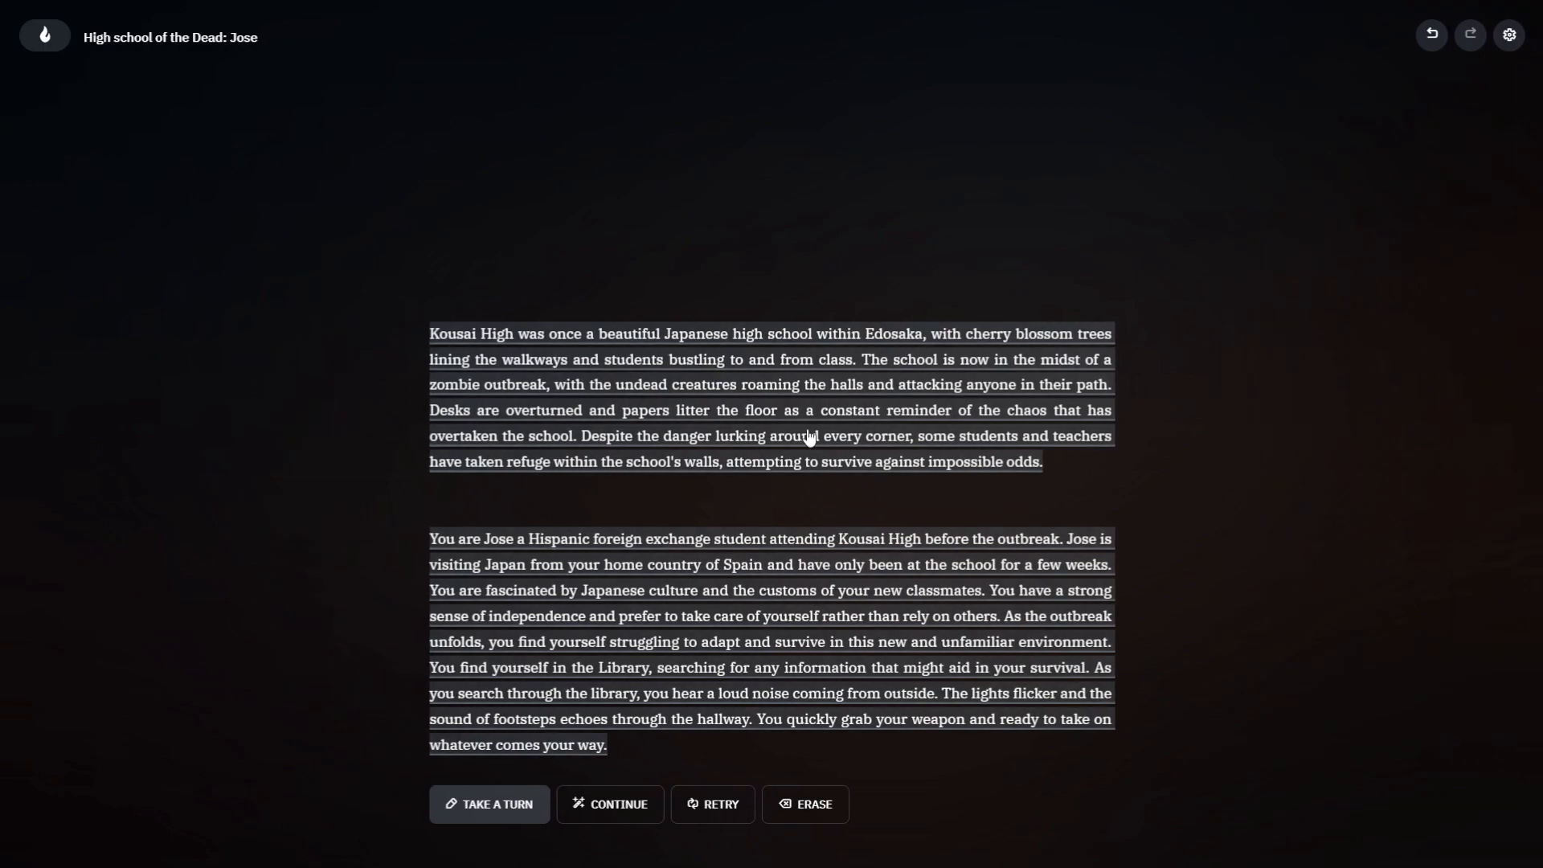